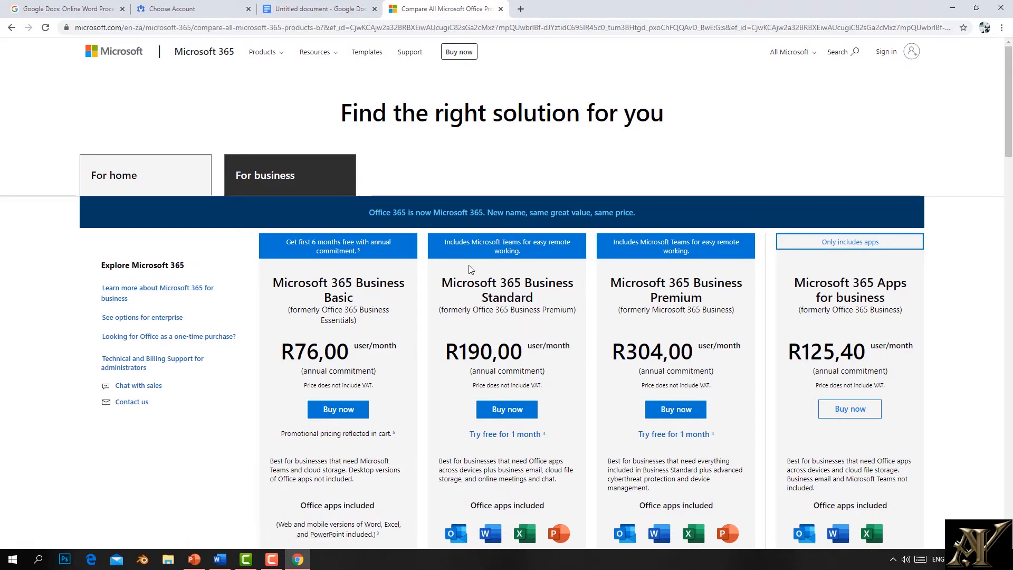
Step: Scroll the Microsoft 365 pricing page, then minimise Chrome to show the desktop
{"action": "scroll", "coordinate": [466, 275], "scroll_direction": "down", "scroll_amount": 3}
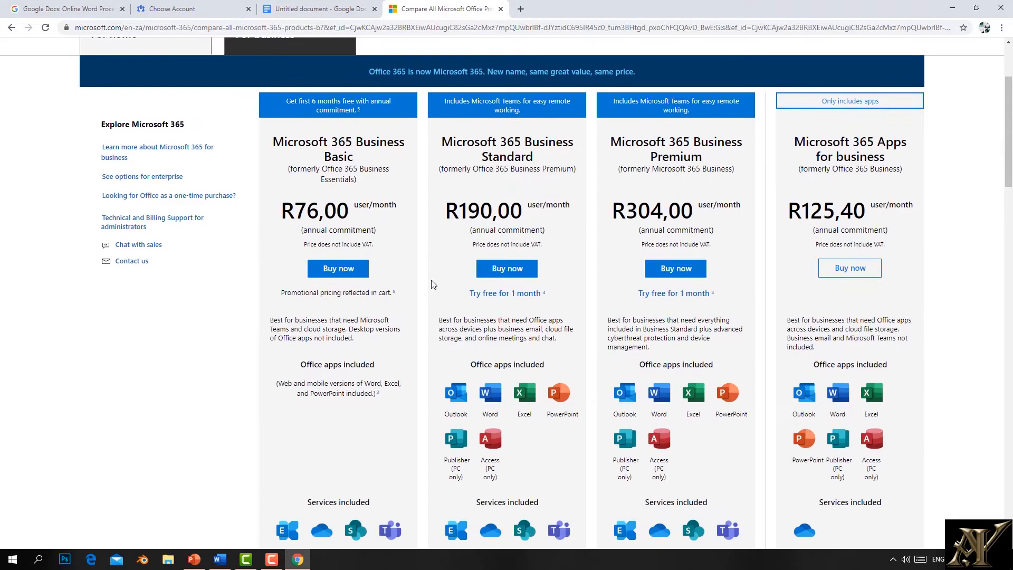
{"action": "left_click", "coordinate": [952, 8]}
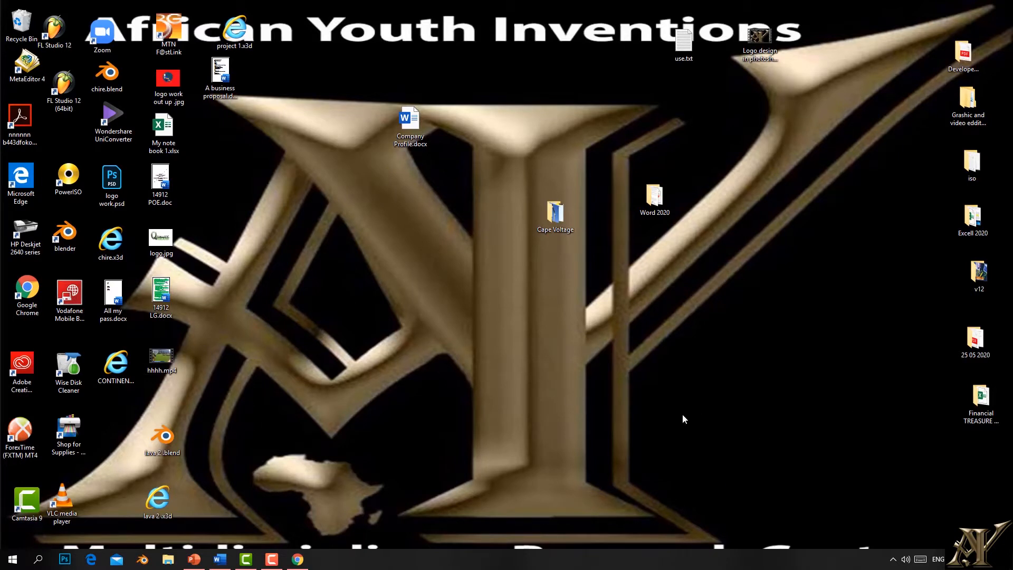
Step: Search the Start menu for WORD and launch the Word app from the best match
{"action": "left_click", "coordinate": [11, 561]}
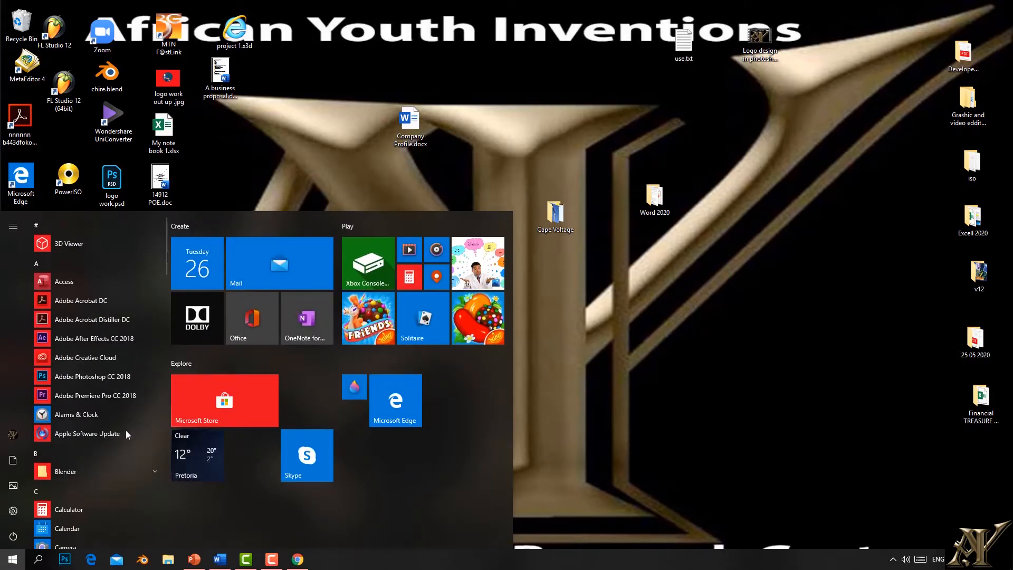
{"action": "scroll", "coordinate": [105, 435], "scroll_direction": "down", "scroll_amount": 5}
{"action": "scroll", "coordinate": [106, 435], "scroll_direction": "down", "scroll_amount": 5}
{"action": "scroll", "coordinate": [103, 440], "scroll_direction": "up", "scroll_amount": 6}
{"action": "scroll", "coordinate": [102, 443], "scroll_direction": "down", "scroll_amount": 7}
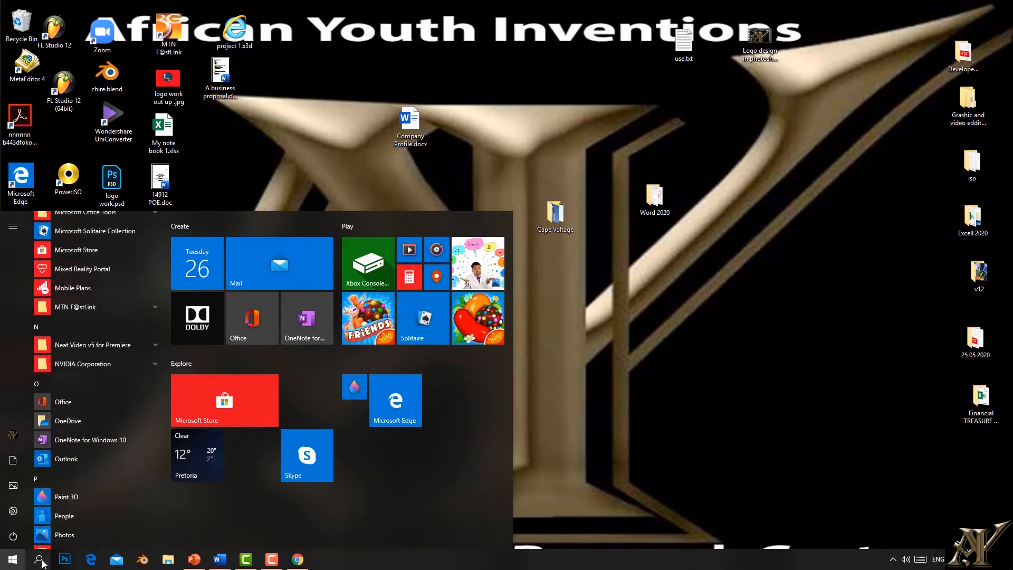
{"action": "left_click", "coordinate": [38, 559]}
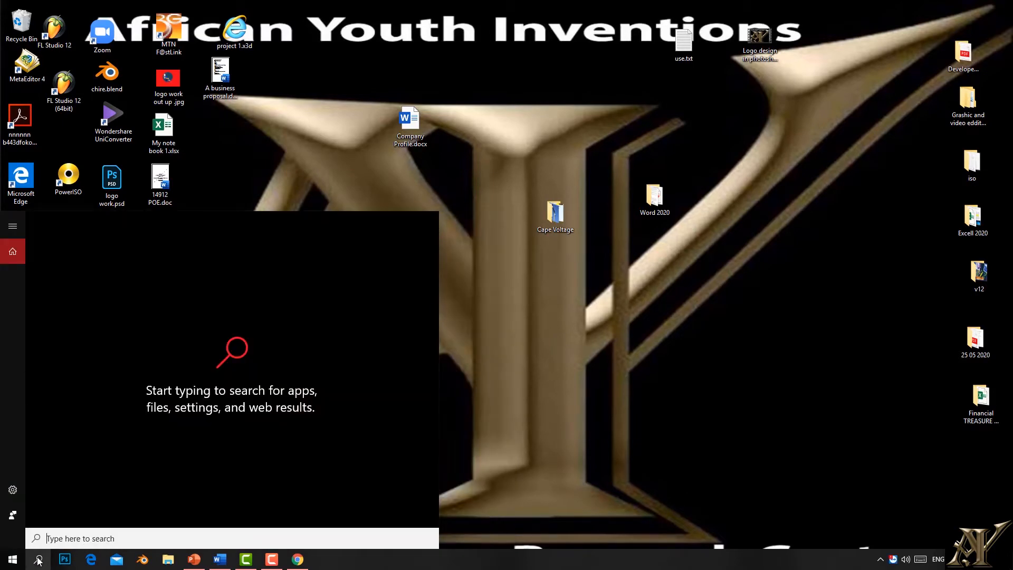
{"action": "left_click", "coordinate": [38, 559]}
{"action": "left_click", "coordinate": [38, 559]}
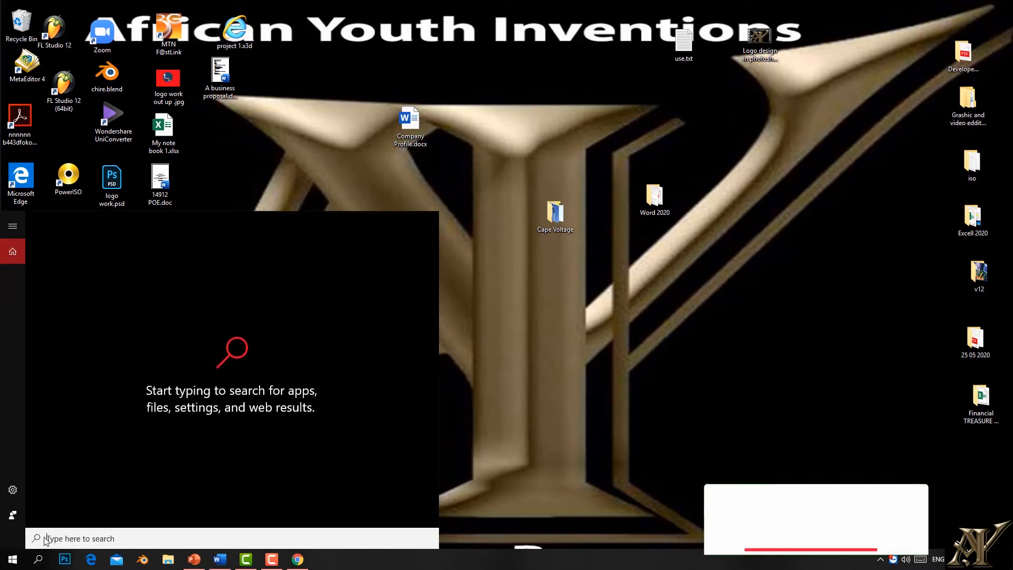
{"action": "type", "text": "WORD"}
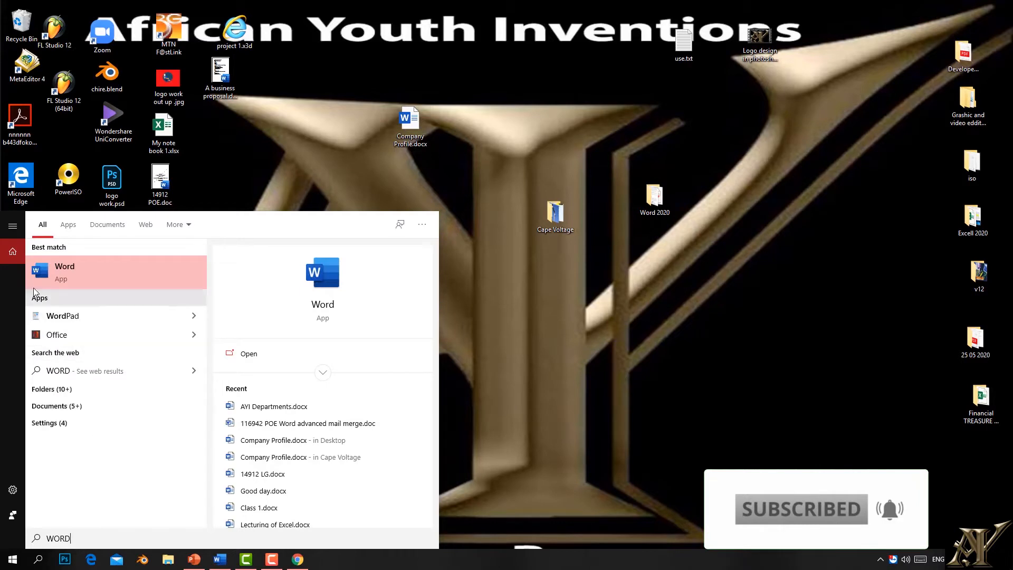
{"action": "left_click", "coordinate": [73, 278]}
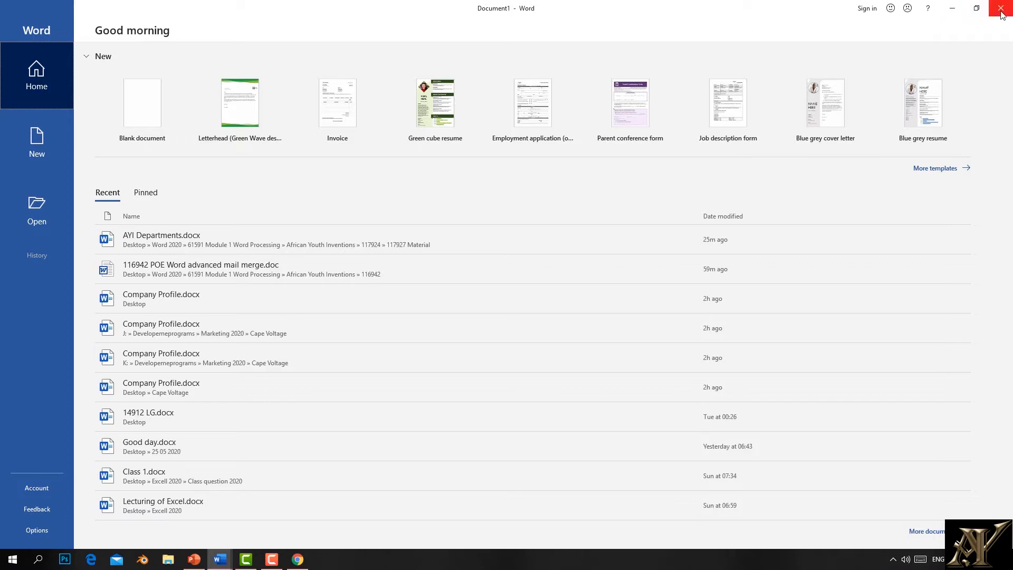
Step: Restore and maximise the Word window, then show the Open page with recent documents
{"action": "left_click", "coordinate": [952, 8]}
{"action": "mouse_move", "coordinate": [220, 559]}
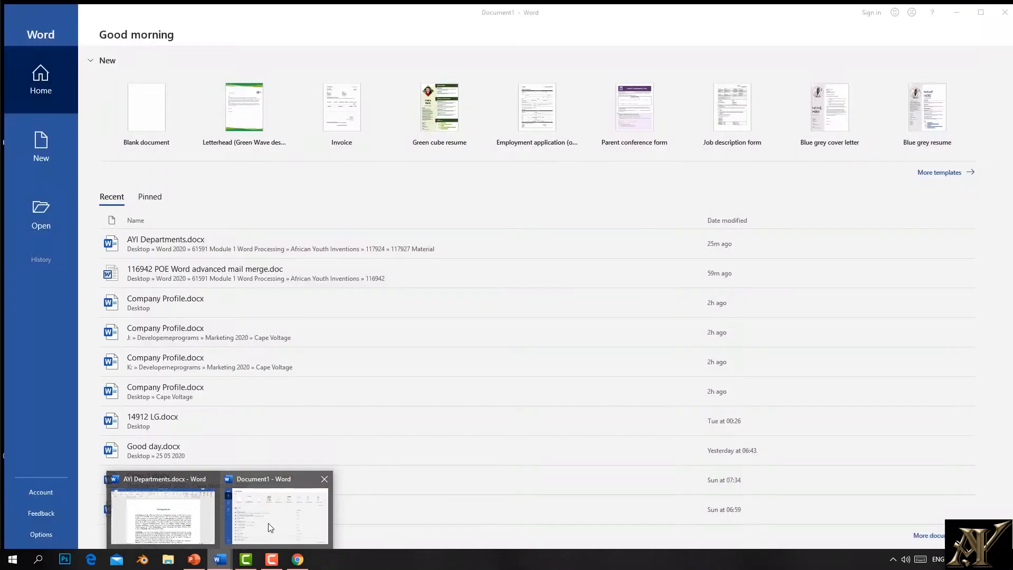
{"action": "left_click", "coordinate": [270, 527]}
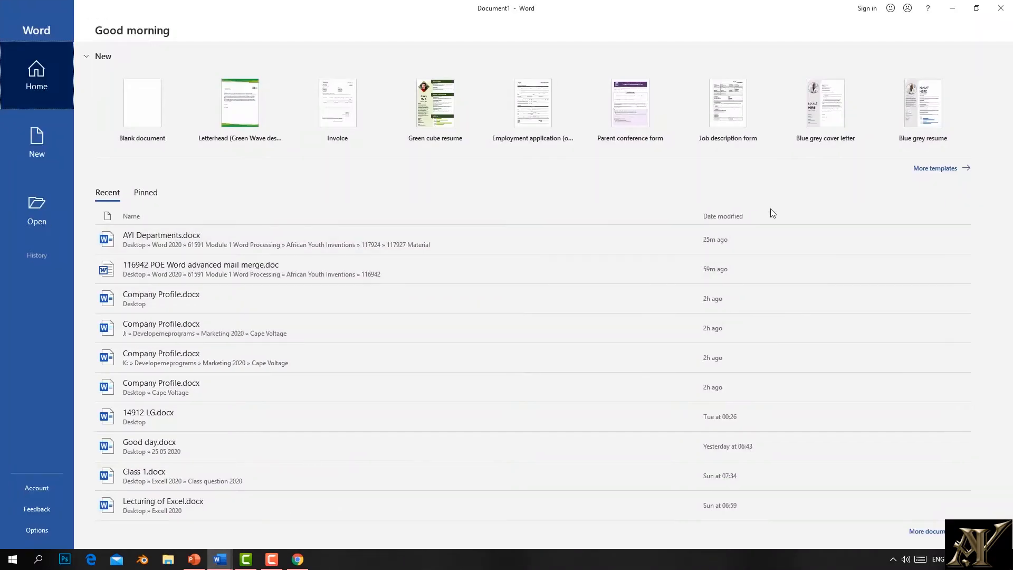
{"action": "double_click", "coordinate": [882, 18]}
{"action": "left_click", "coordinate": [36, 150]}
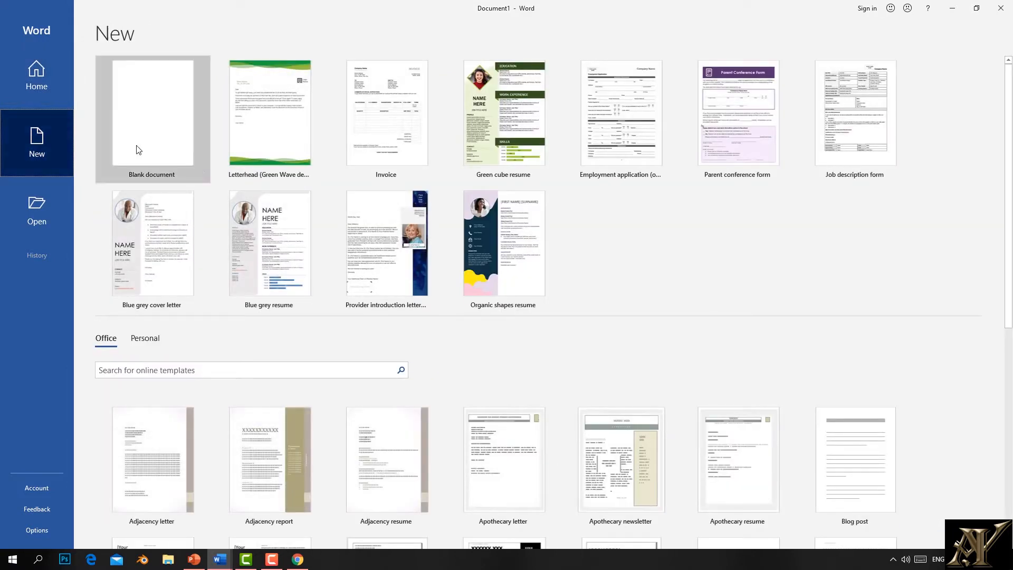
{"action": "left_click", "coordinate": [45, 207]}
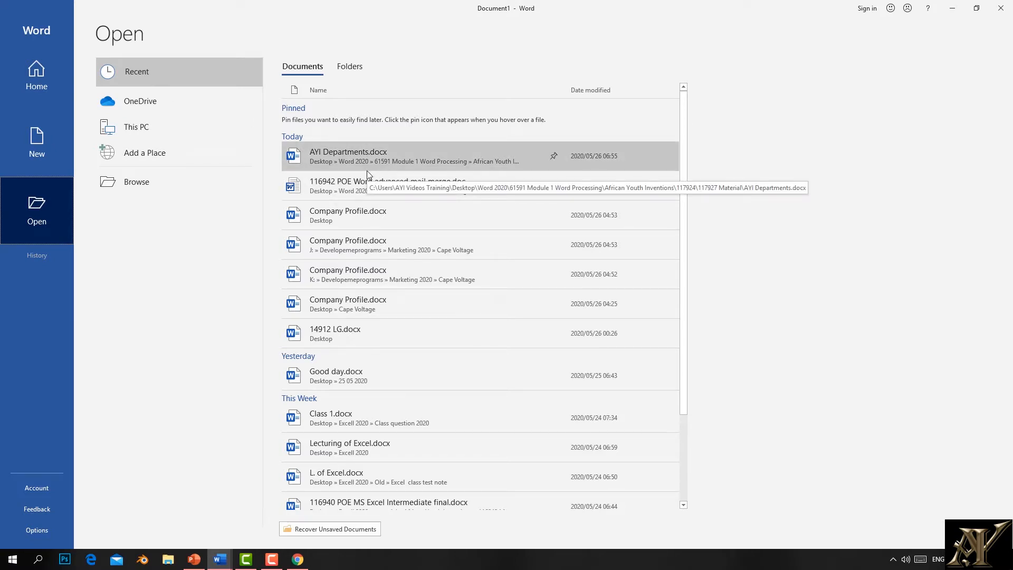
Step: Look through OneDrive, This PC, Add a Place and the Browse dialog, then return to New templates
{"action": "left_click", "coordinate": [137, 107]}
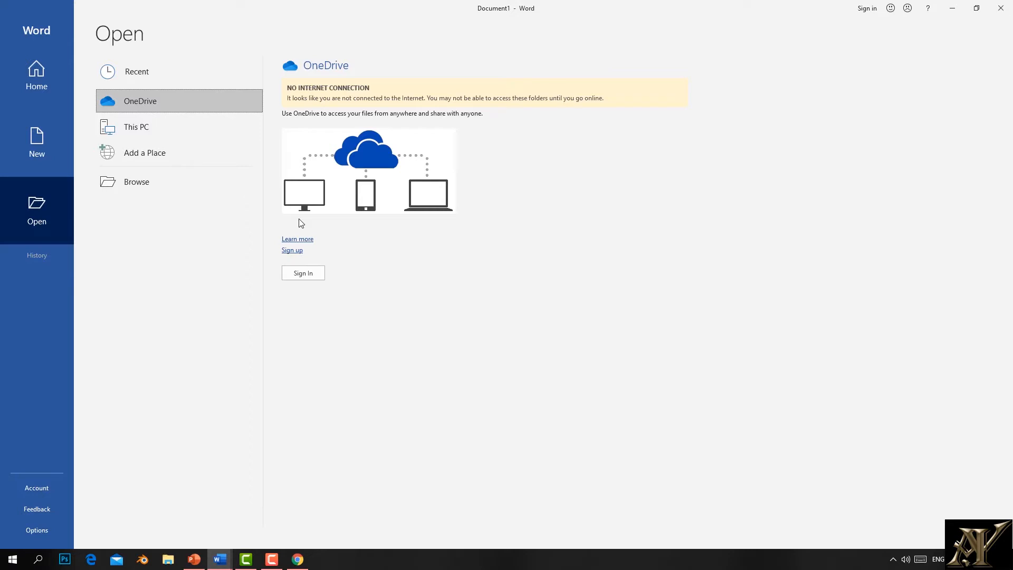
{"action": "left_click", "coordinate": [125, 130]}
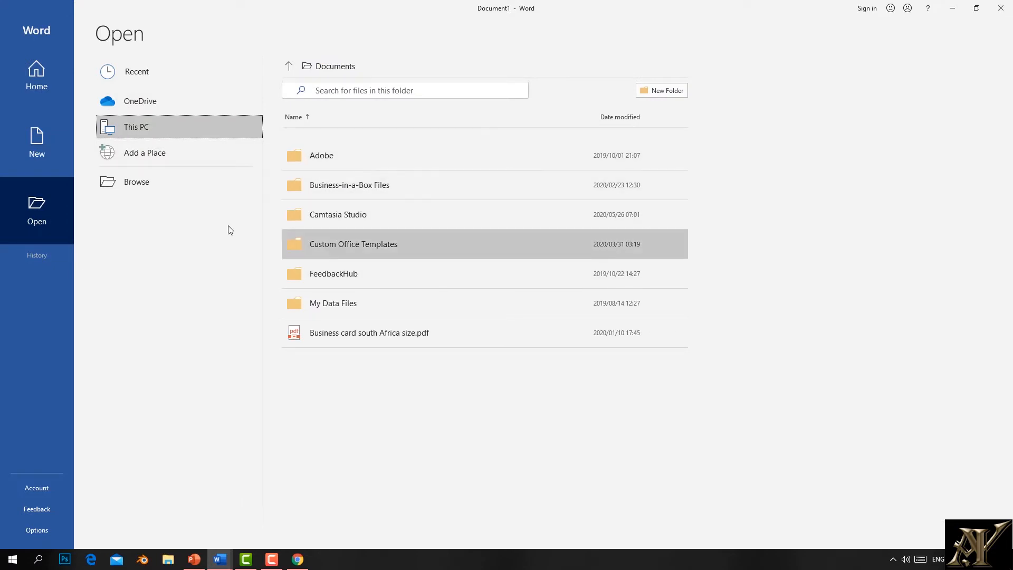
{"action": "left_click", "coordinate": [147, 161]}
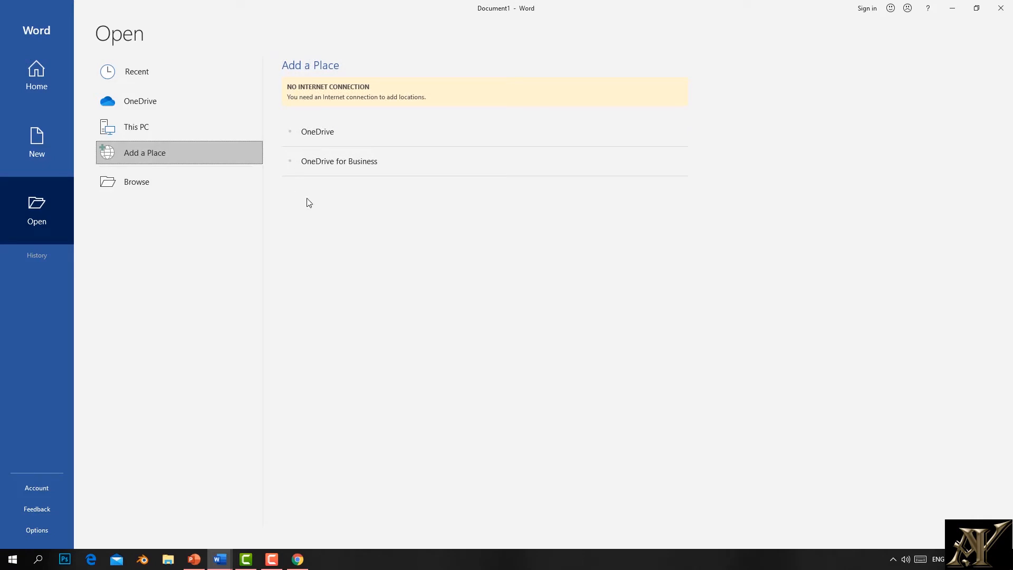
{"action": "left_click", "coordinate": [350, 164]}
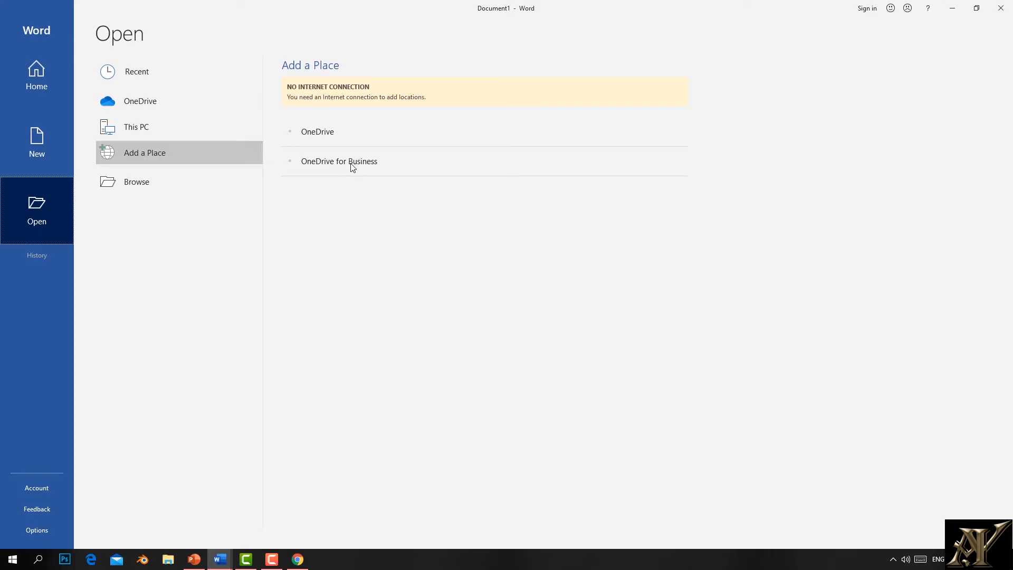
{"action": "left_click", "coordinate": [138, 194]}
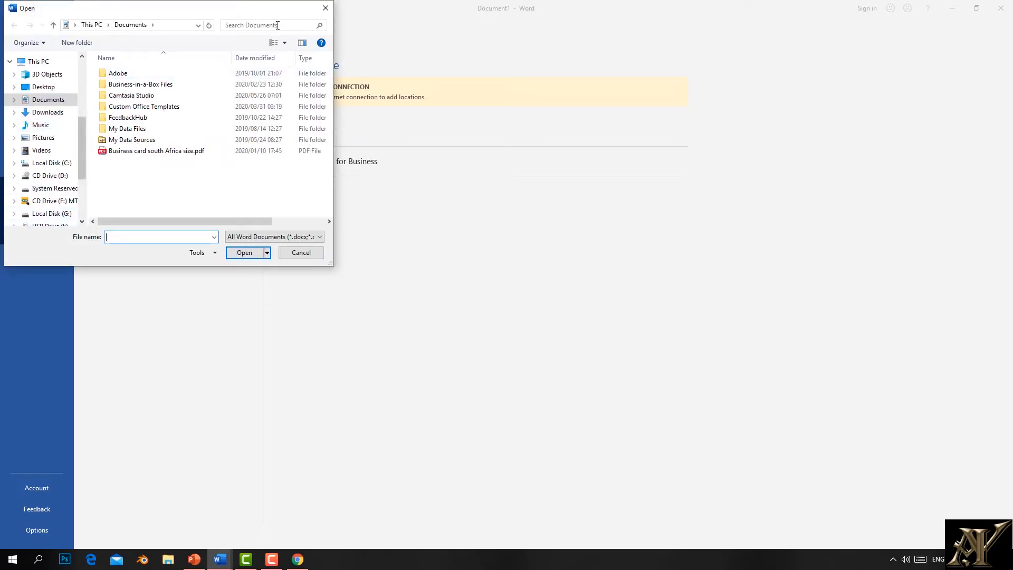
{"action": "left_click", "coordinate": [323, 9]}
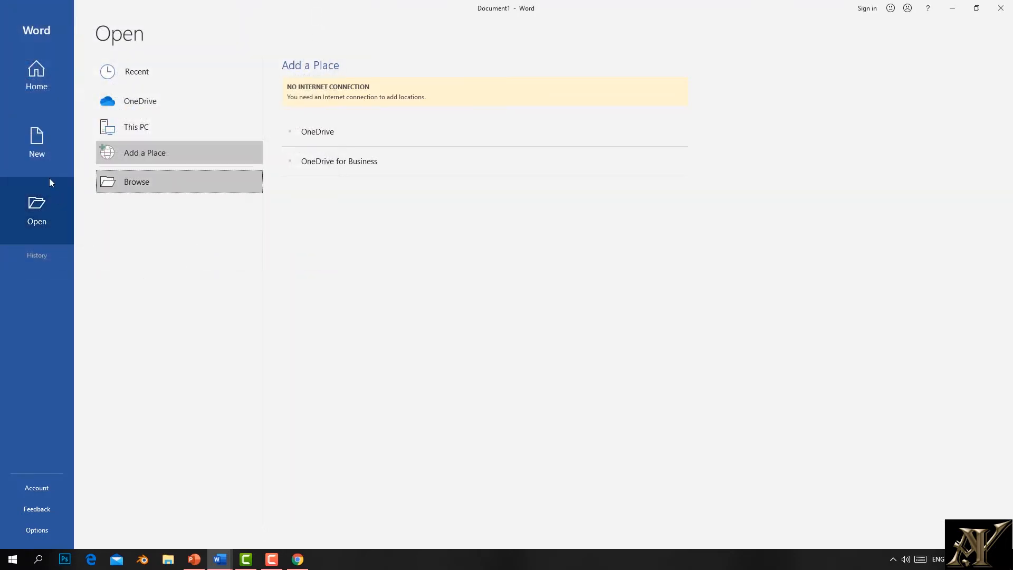
{"action": "left_click", "coordinate": [38, 150]}
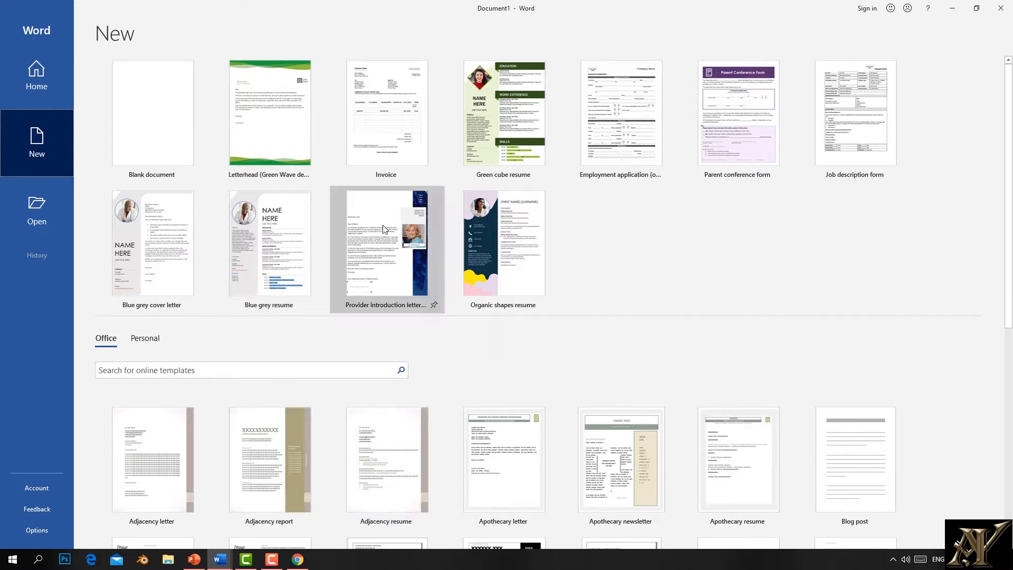
{"action": "scroll", "coordinate": [328, 398], "scroll_direction": "down", "scroll_amount": 5}
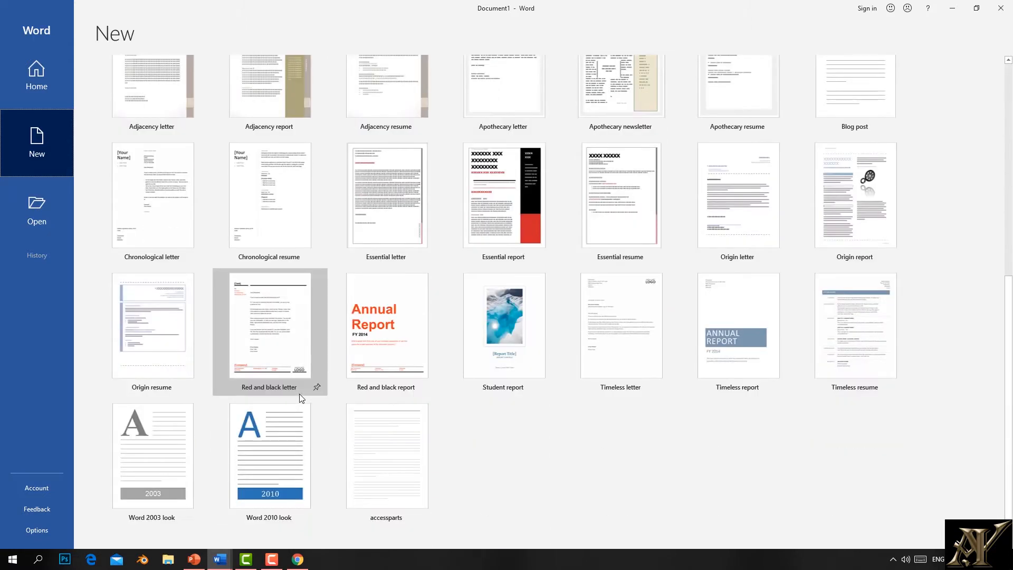
{"action": "scroll", "coordinate": [299, 393], "scroll_direction": "up", "scroll_amount": 5}
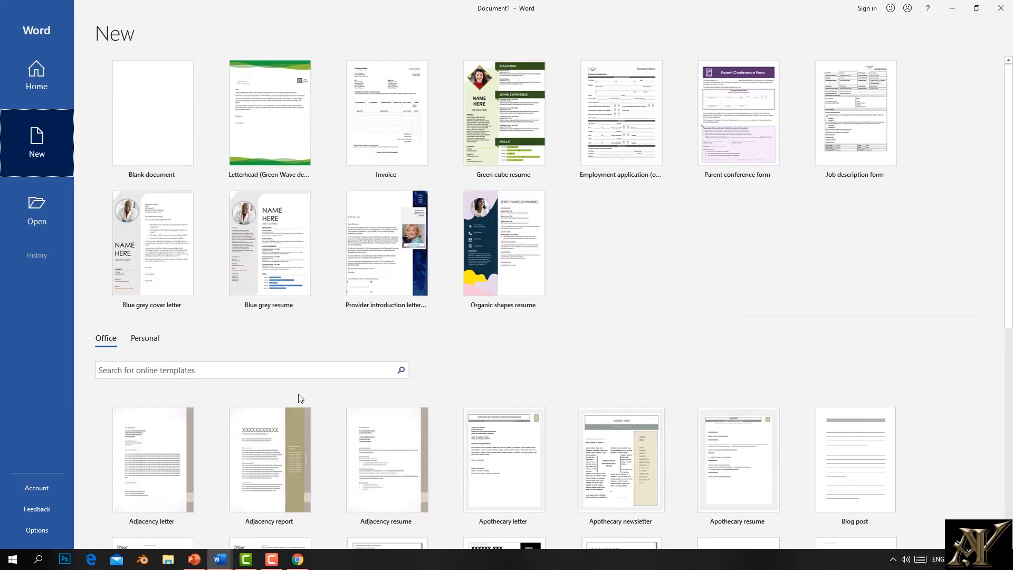
{"action": "left_click", "coordinate": [892, 559]}
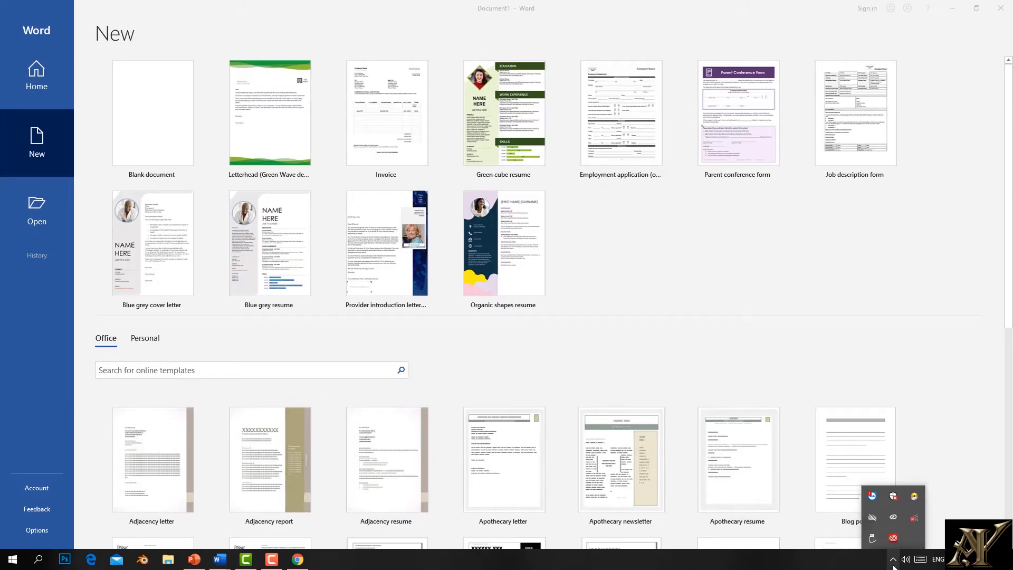
{"action": "left_click", "coordinate": [891, 517]}
{"action": "left_click", "coordinate": [940, 329]}
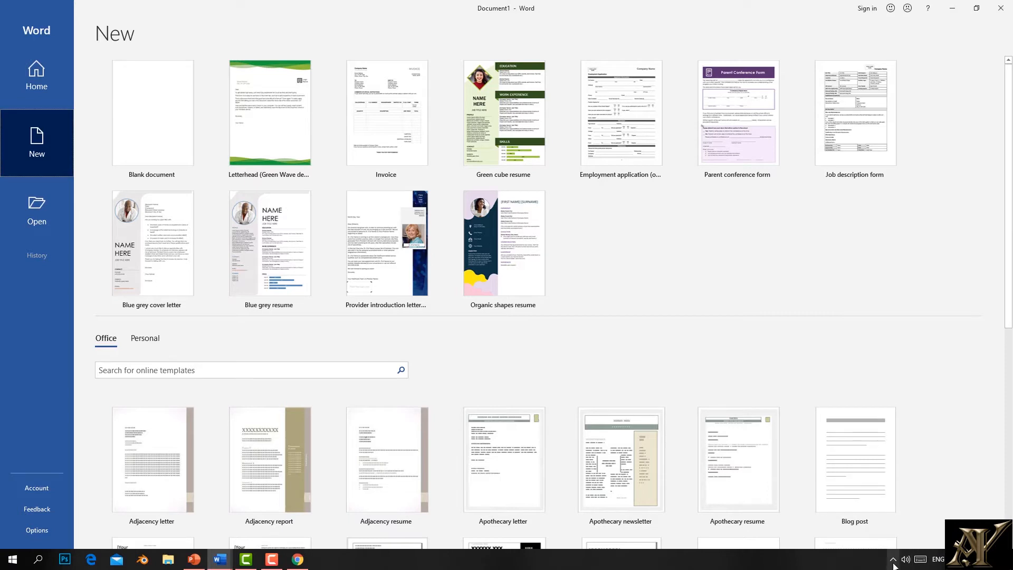
{"action": "left_click", "coordinate": [893, 558]}
{"action": "left_click", "coordinate": [480, 334]}
{"action": "left_click", "coordinate": [179, 372]}
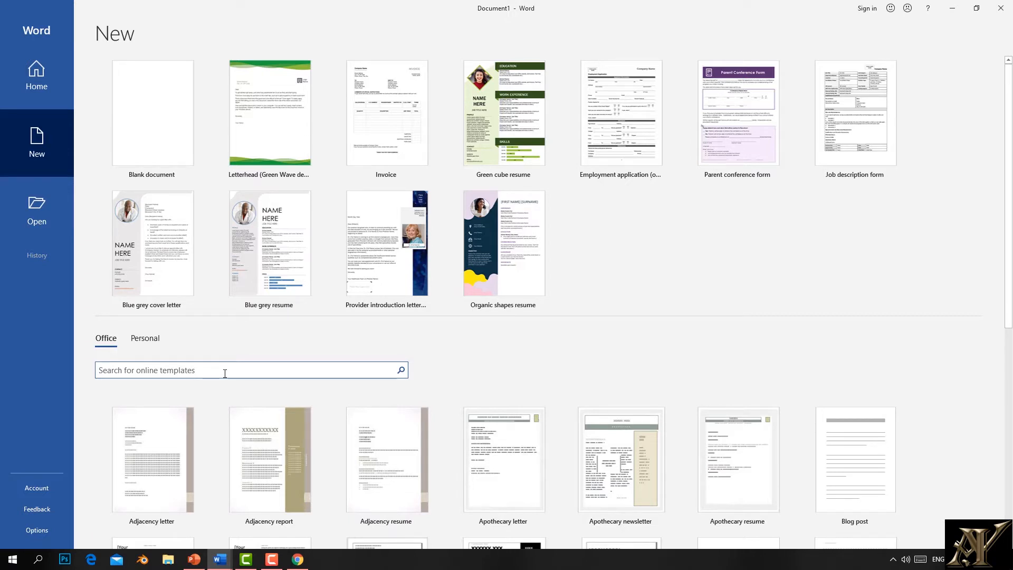
Step: Search the online templates and create a document from the Green cube cover letter template
{"action": "type", "text": "CB"}
{"action": "key", "text": "Return"}
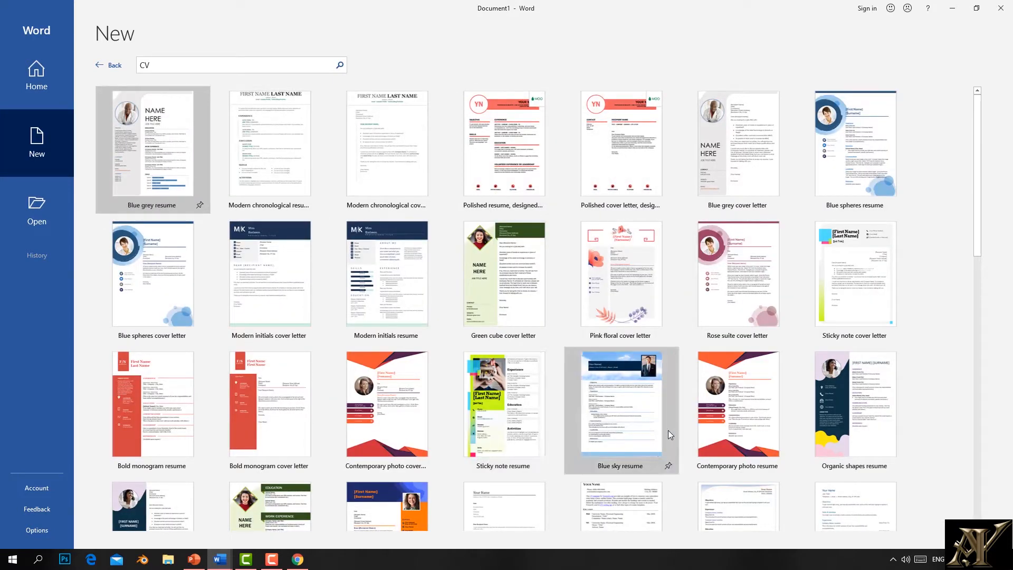
{"action": "left_click_drag", "start_coordinate": [982, 214], "coordinate": [965, 236]}
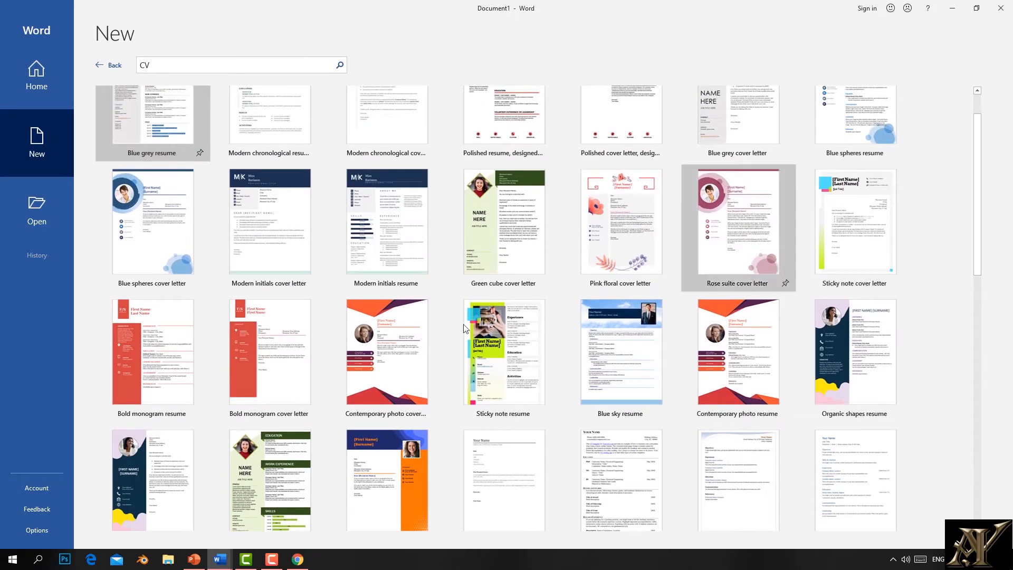
{"action": "double_click", "coordinate": [516, 242]}
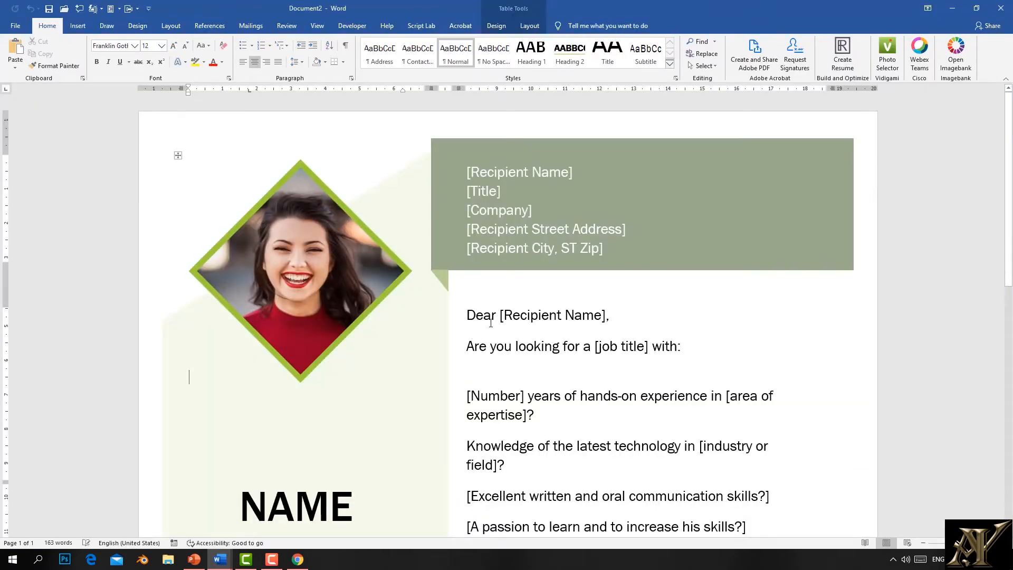
Step: Enter the recipient's full name into the [Recipient Name] placeholder
{"action": "scroll", "coordinate": [499, 297], "scroll_direction": "down", "scroll_amount": 6}
{"action": "scroll", "coordinate": [499, 297], "scroll_direction": "down", "scroll_amount": 2}
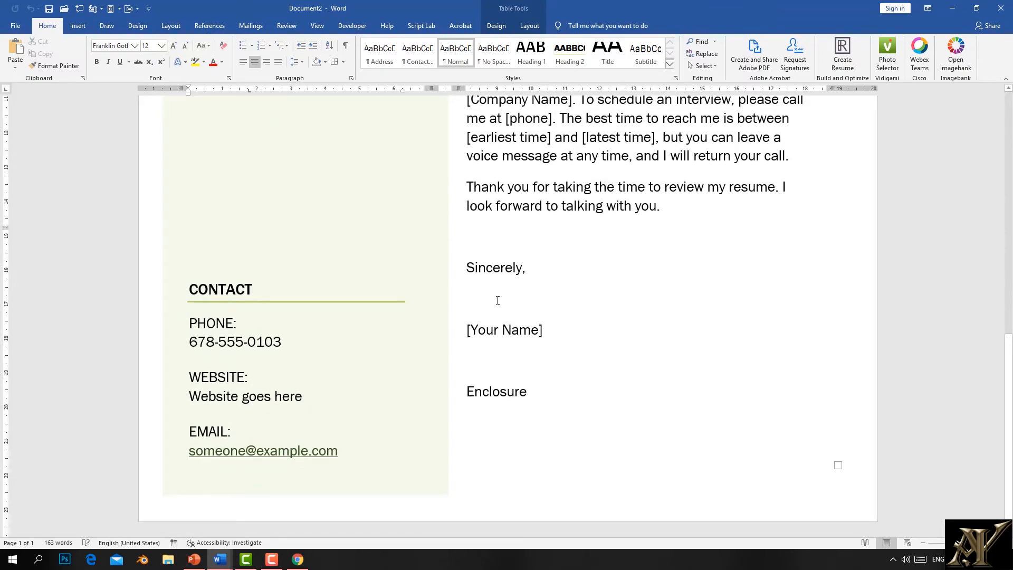
{"action": "key", "text": "ctrl+Home"}
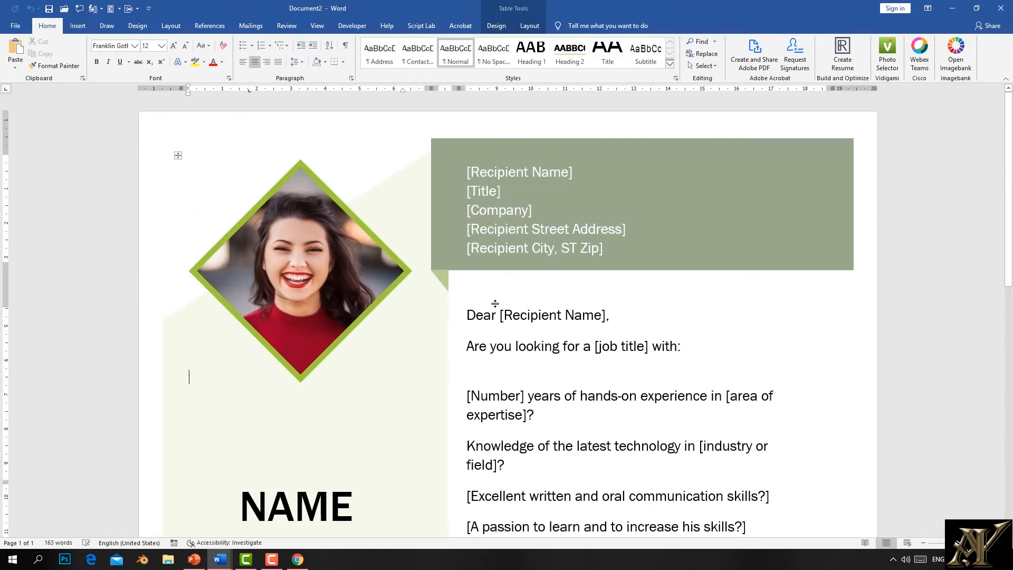
{"action": "left_click", "coordinate": [519, 191]}
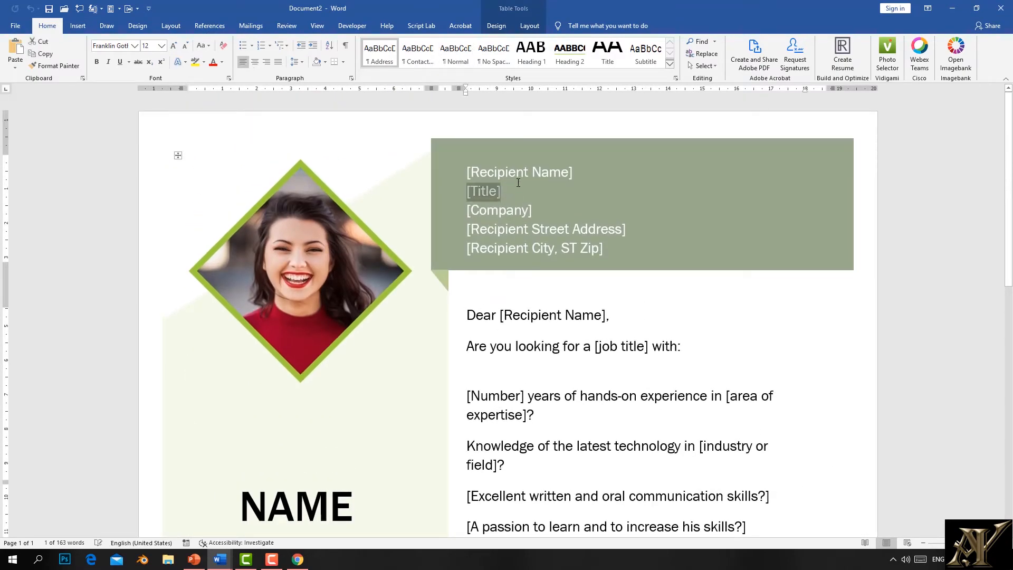
{"action": "left_click", "coordinate": [540, 174]}
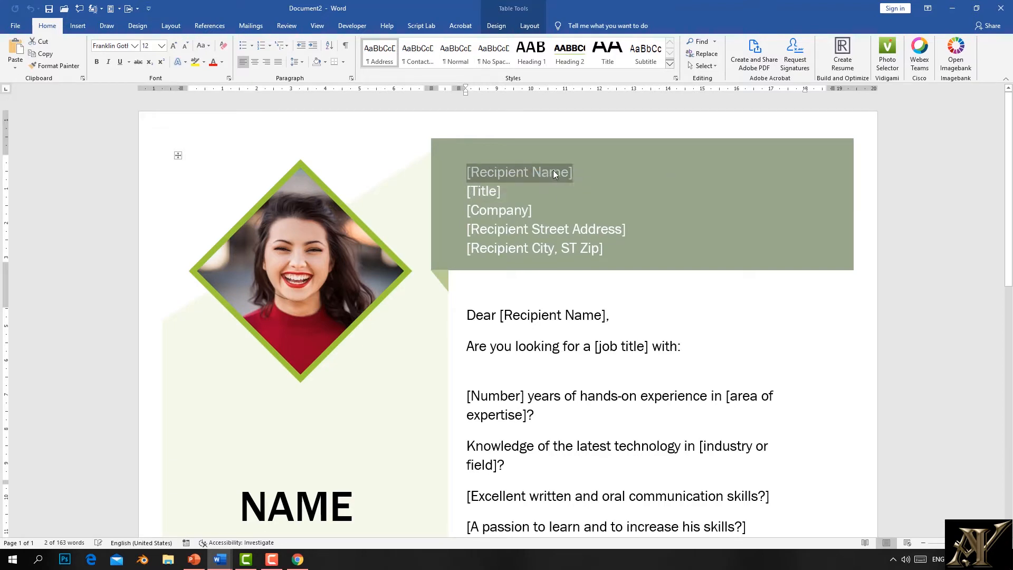
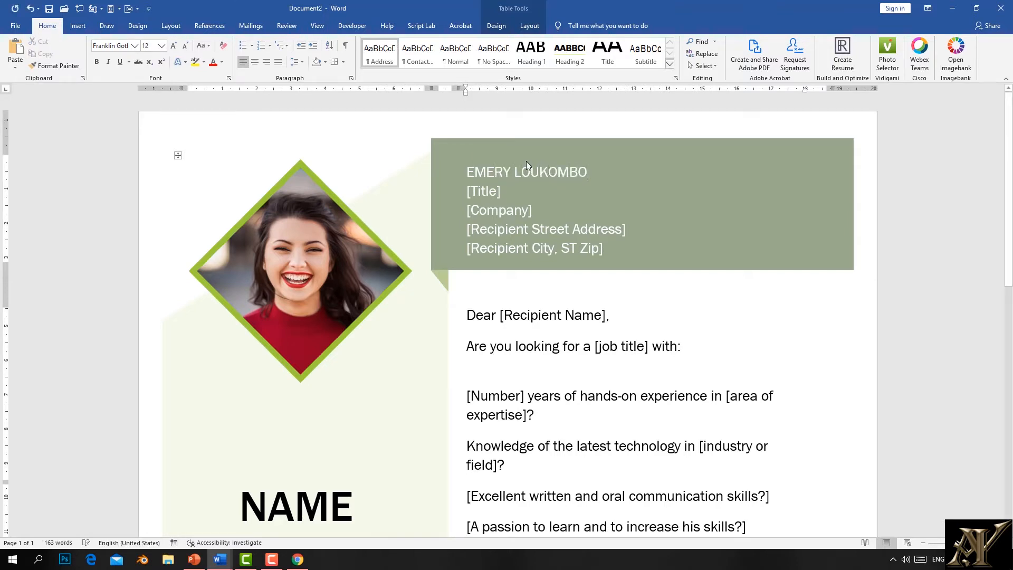
Step: Select the [Title], [Company] and street address placeholders, then scroll through the letter
{"action": "left_click", "coordinate": [484, 196]}
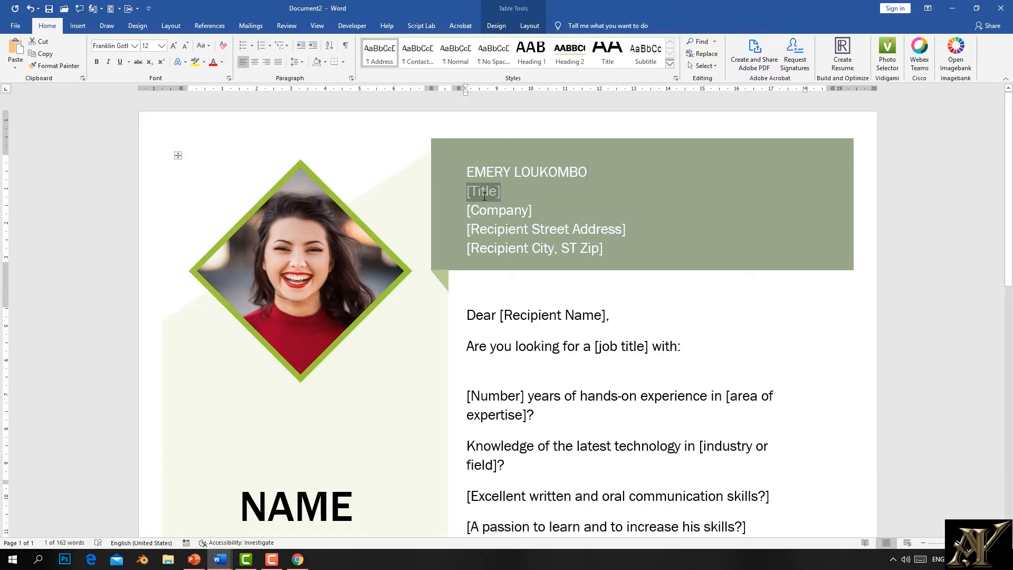
{"action": "left_click", "coordinate": [519, 210]}
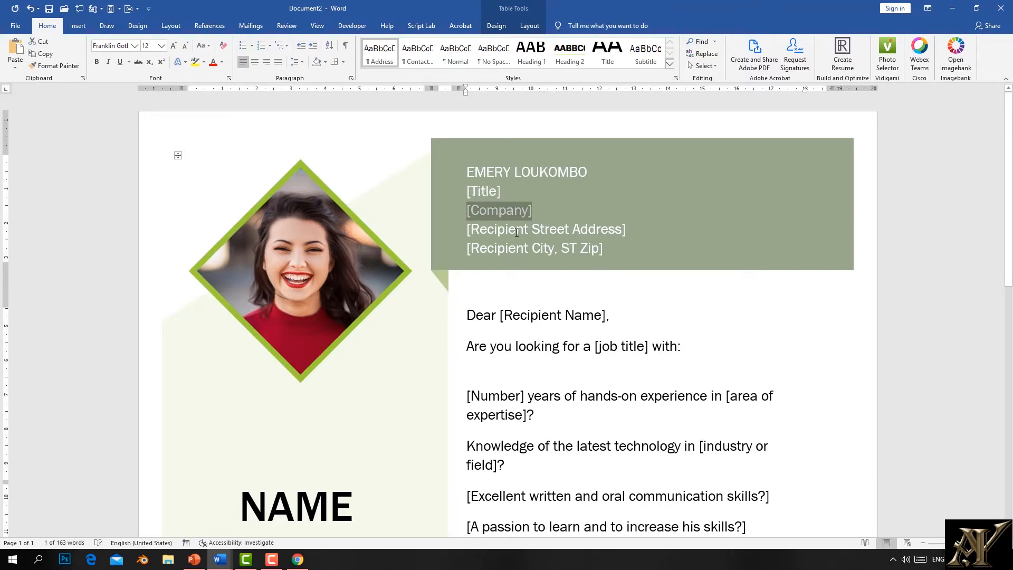
{"action": "left_click", "coordinate": [515, 232]}
{"action": "scroll", "coordinate": [512, 365], "scroll_direction": "down", "scroll_amount": 2}
{"action": "scroll", "coordinate": [513, 365], "scroll_direction": "down", "scroll_amount": 2}
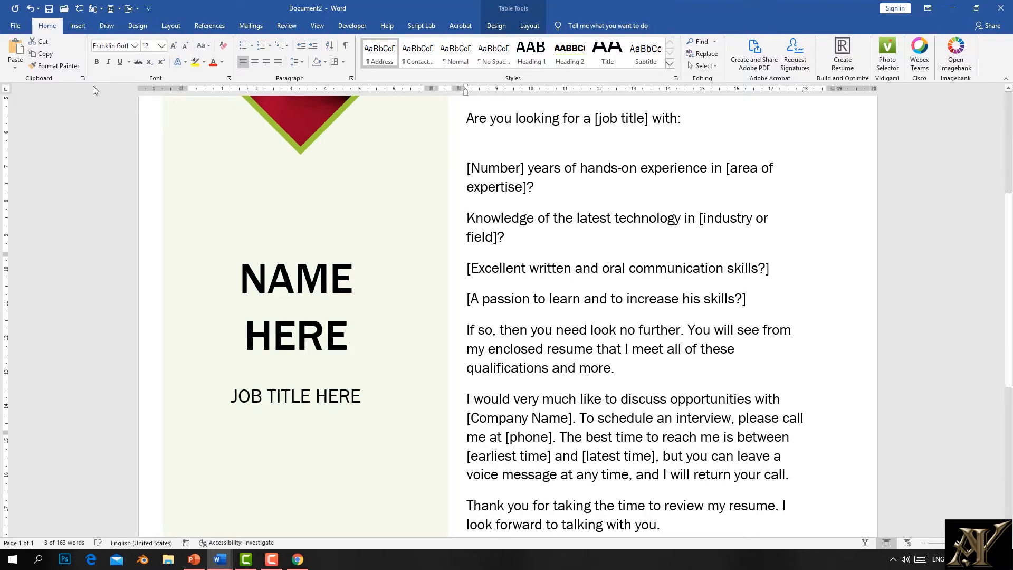
{"action": "scroll", "coordinate": [443, 319], "scroll_direction": "up", "scroll_amount": 5}
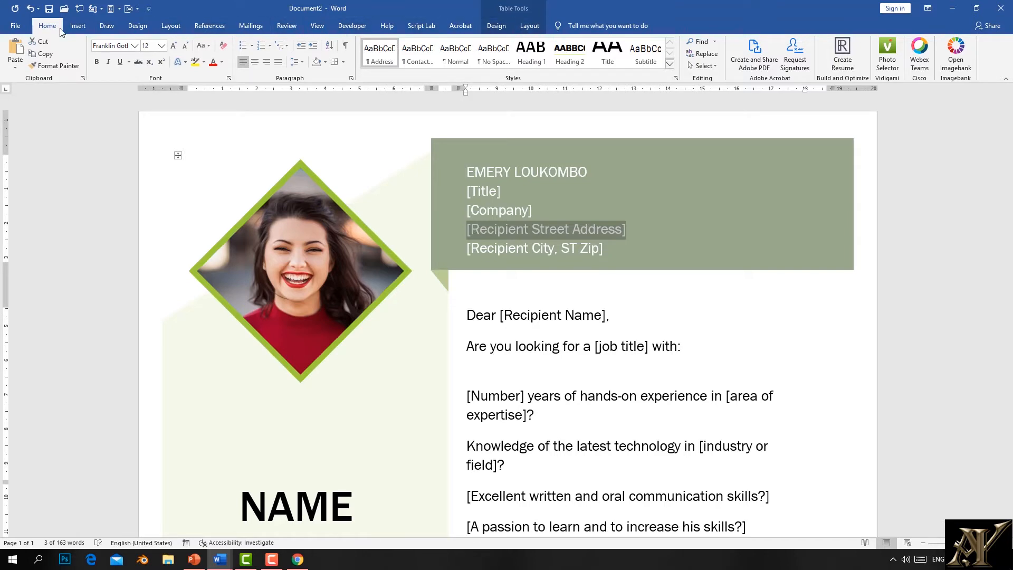
Step: Create a Blank document from the File menu's New template gallery
{"action": "left_click", "coordinate": [15, 28]}
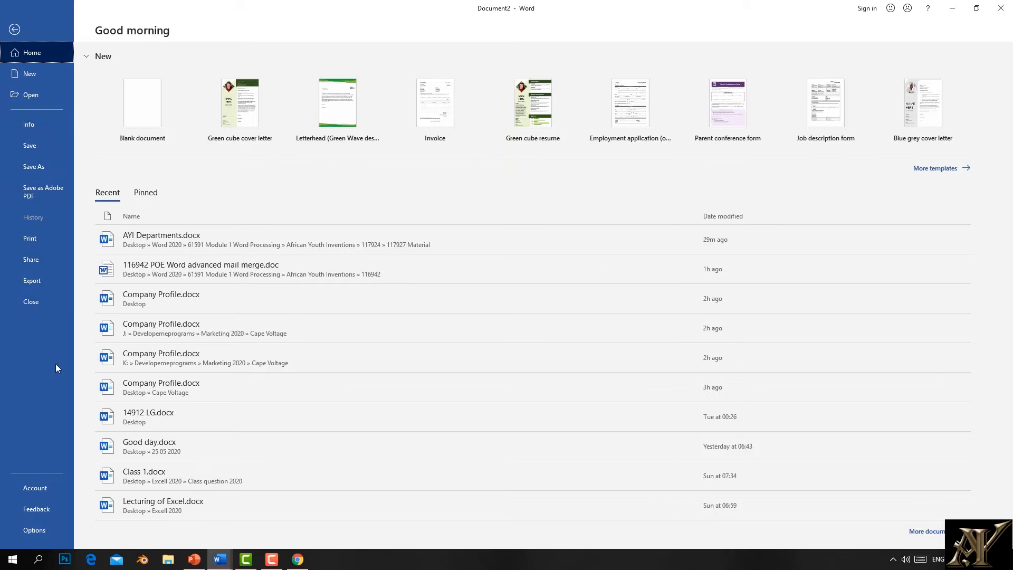
{"action": "left_click", "coordinate": [33, 74]}
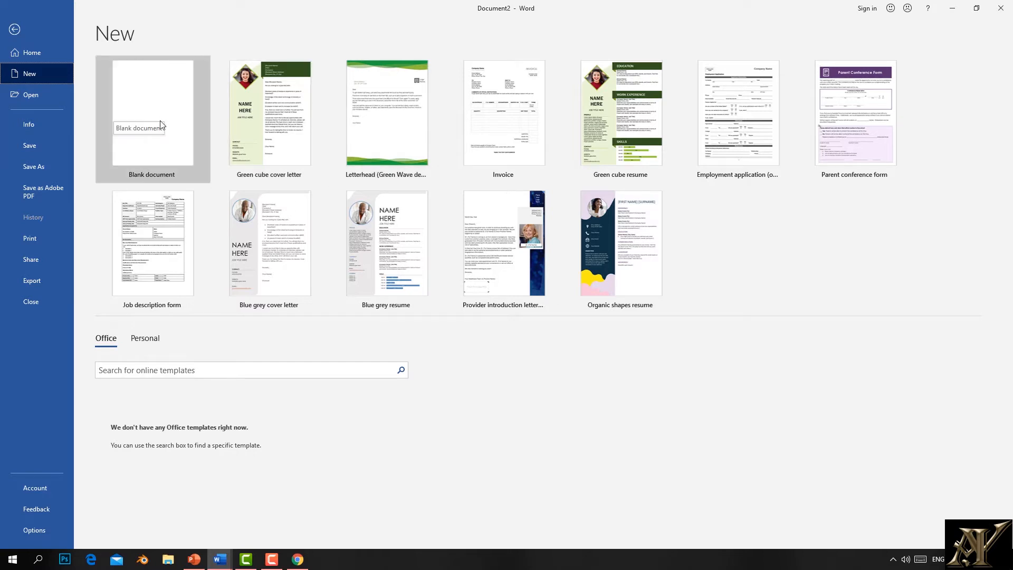
{"action": "left_click", "coordinate": [154, 104]}
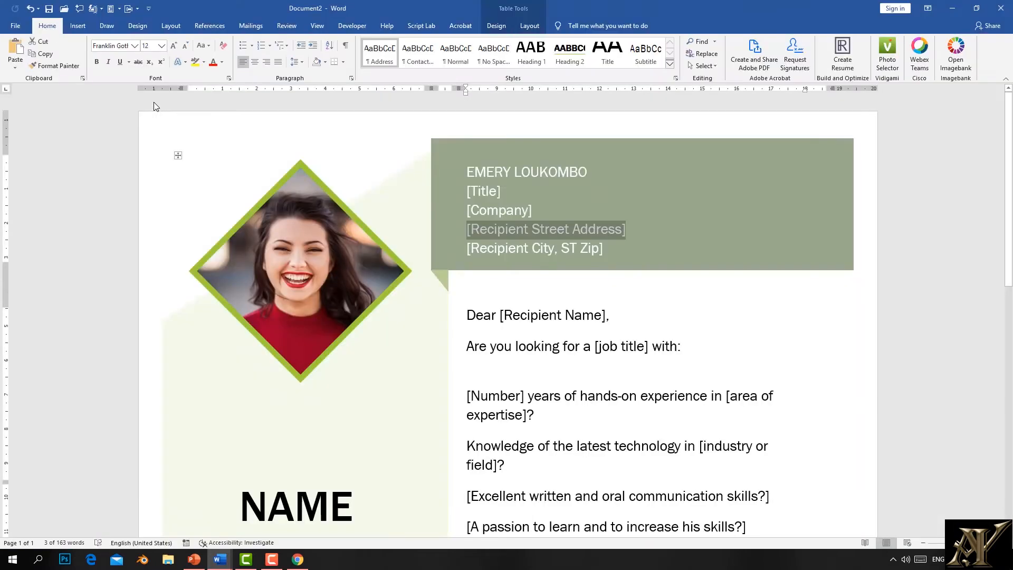
Step: Scroll through the empty Document3, then bring up its File backstage
{"action": "scroll", "coordinate": [275, 240], "scroll_direction": "down", "scroll_amount": 10}
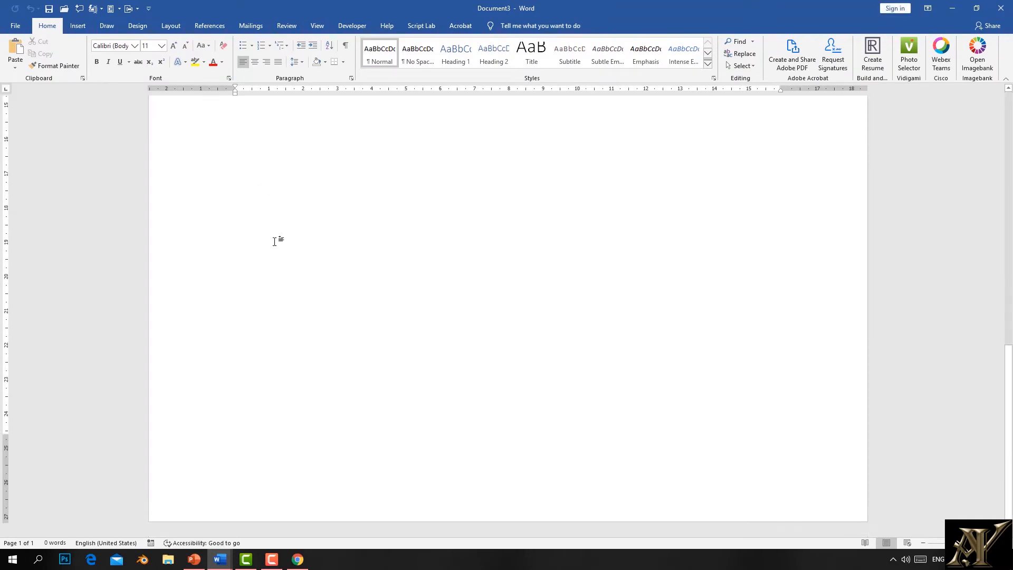
{"action": "scroll", "coordinate": [208, 233], "scroll_direction": "up", "scroll_amount": 10}
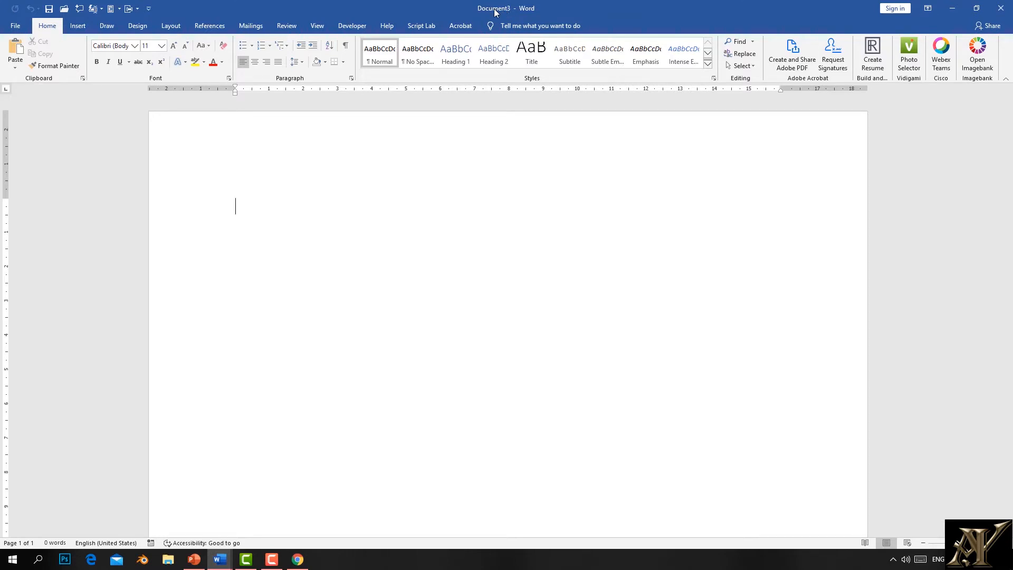
{"action": "left_click", "coordinate": [16, 26]}
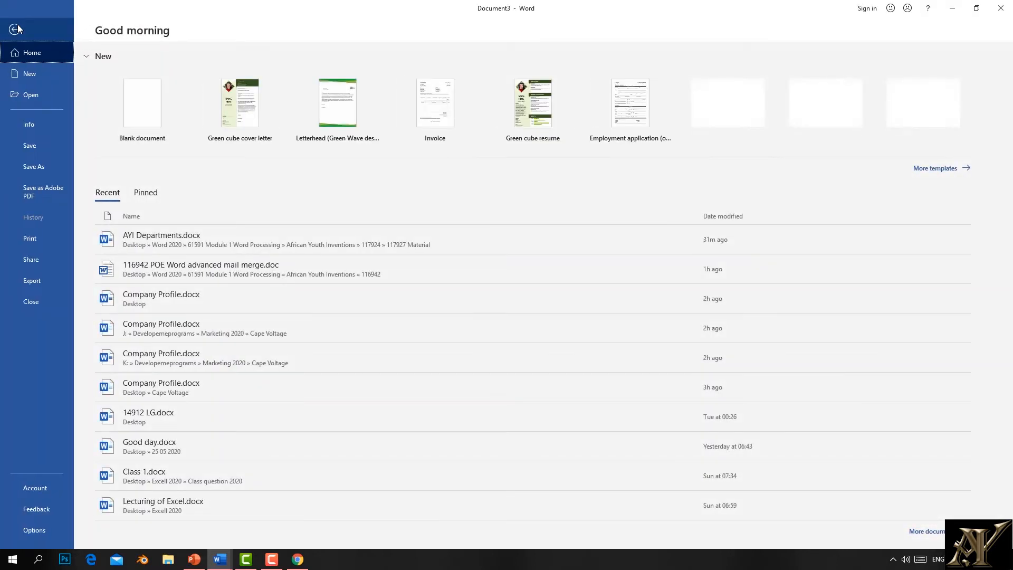
Step: Open the Save As dialog for Document3 through Save and Browse
{"action": "left_click", "coordinate": [27, 145]}
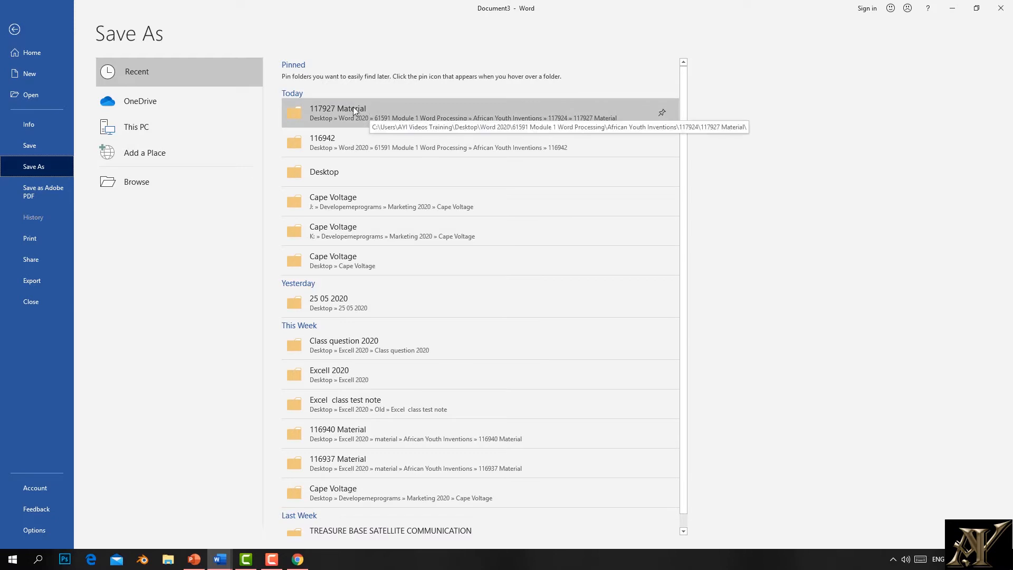
{"action": "left_click", "coordinate": [146, 188]}
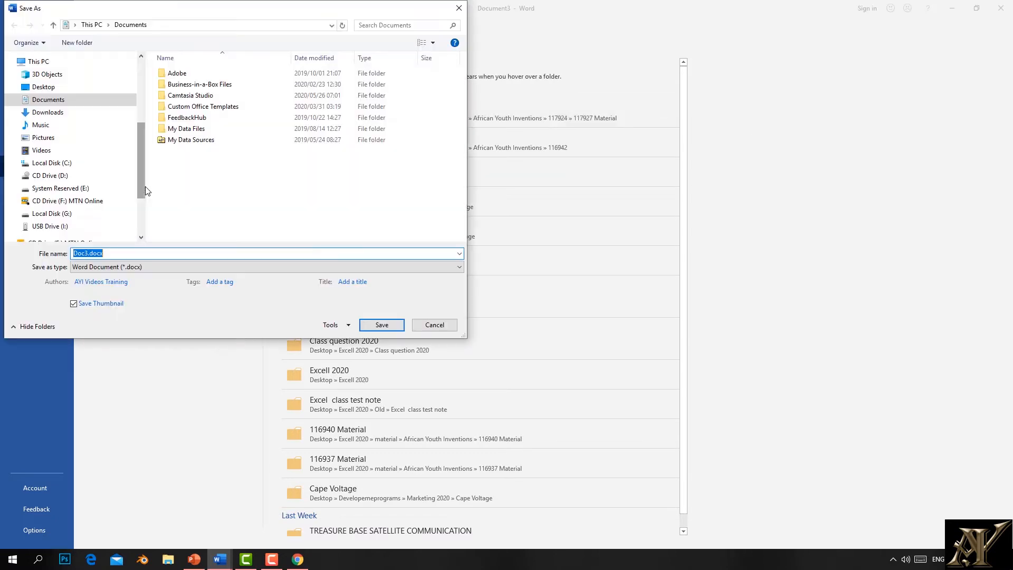
Step: Choose the Documents folder, name the file CLASS1 and save it
{"action": "left_click", "coordinate": [56, 100]}
{"action": "left_click", "coordinate": [114, 258]}
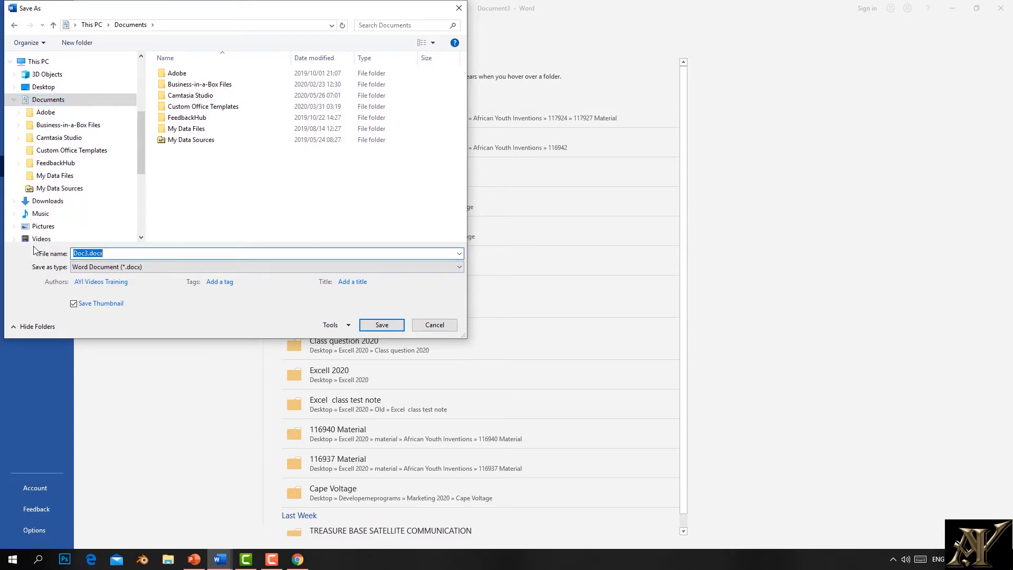
{"action": "type", "text": "CLASS1"}
{"action": "left_click", "coordinate": [382, 325]}
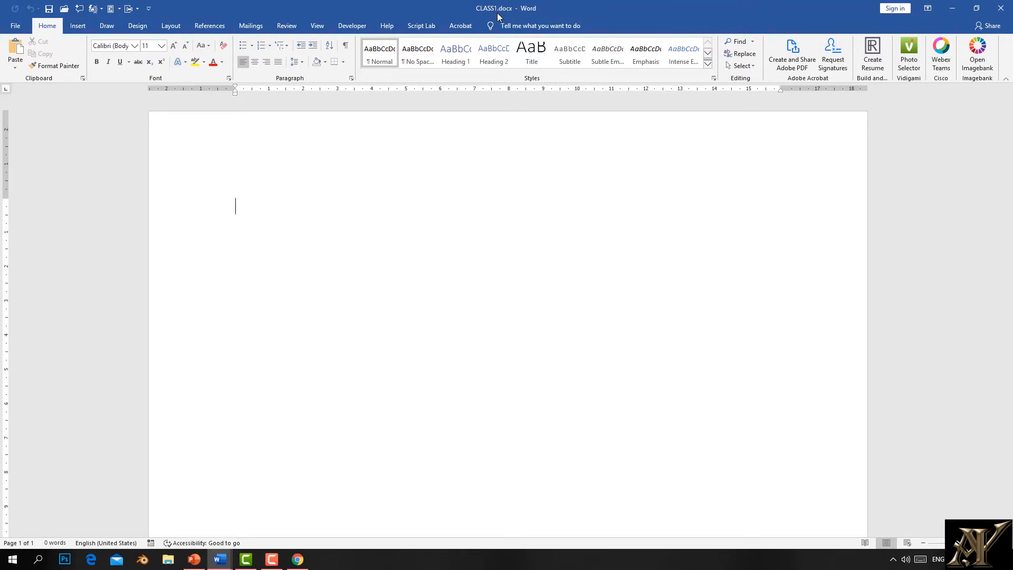
Step: Show the Info page for CLASS1.docx from the File menu
{"action": "left_click", "coordinate": [19, 26]}
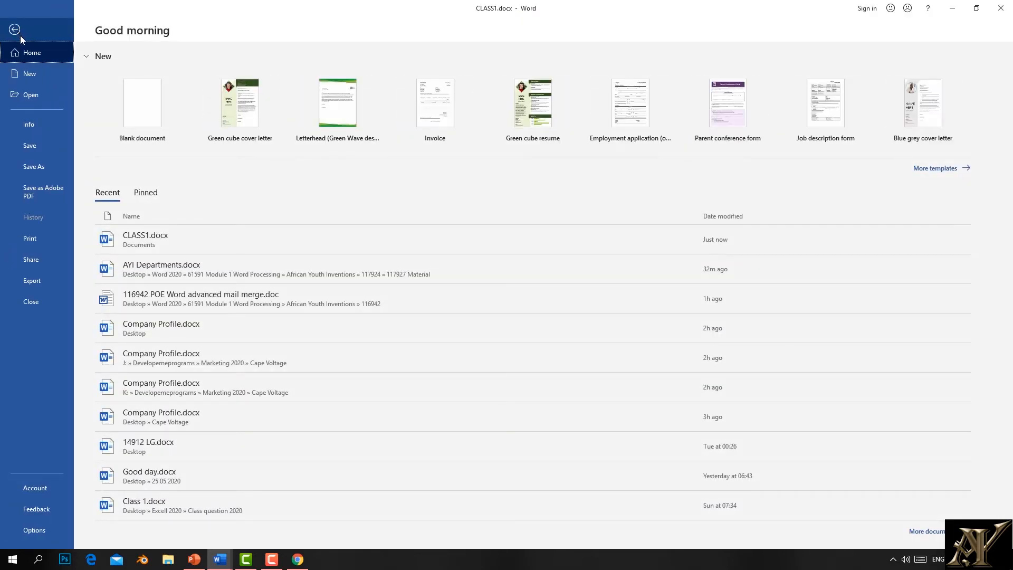
{"action": "left_click", "coordinate": [36, 129]}
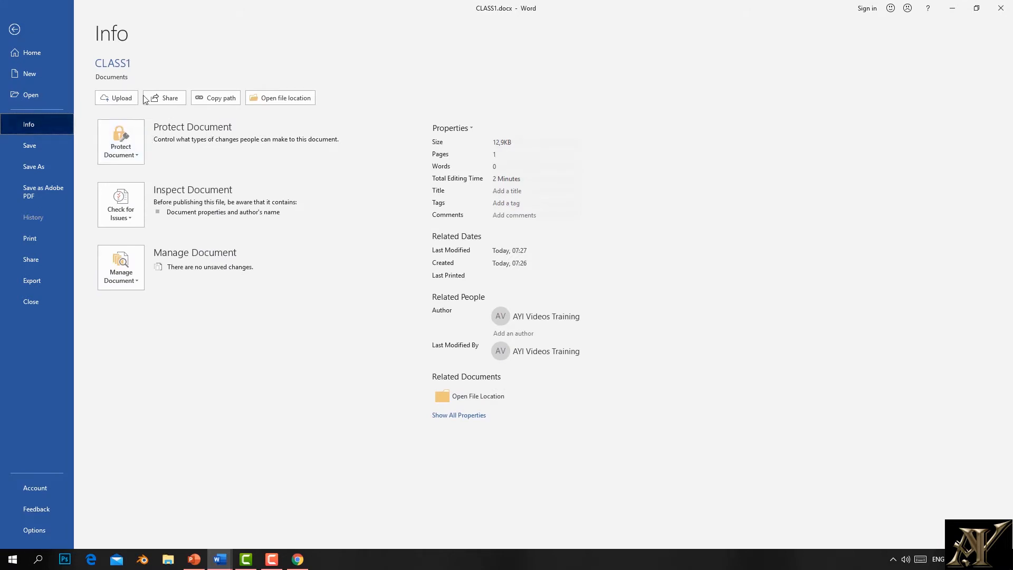
Step: Choose Encrypt with Password from CLASS1's Protect Document options
{"action": "left_click", "coordinate": [137, 153]}
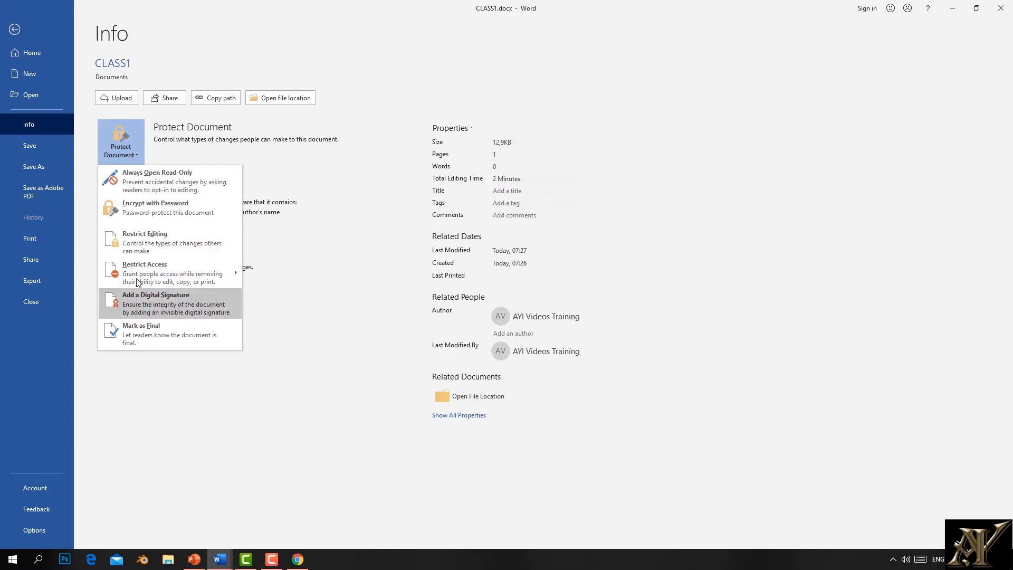
{"action": "mouse_move", "coordinate": [137, 273]}
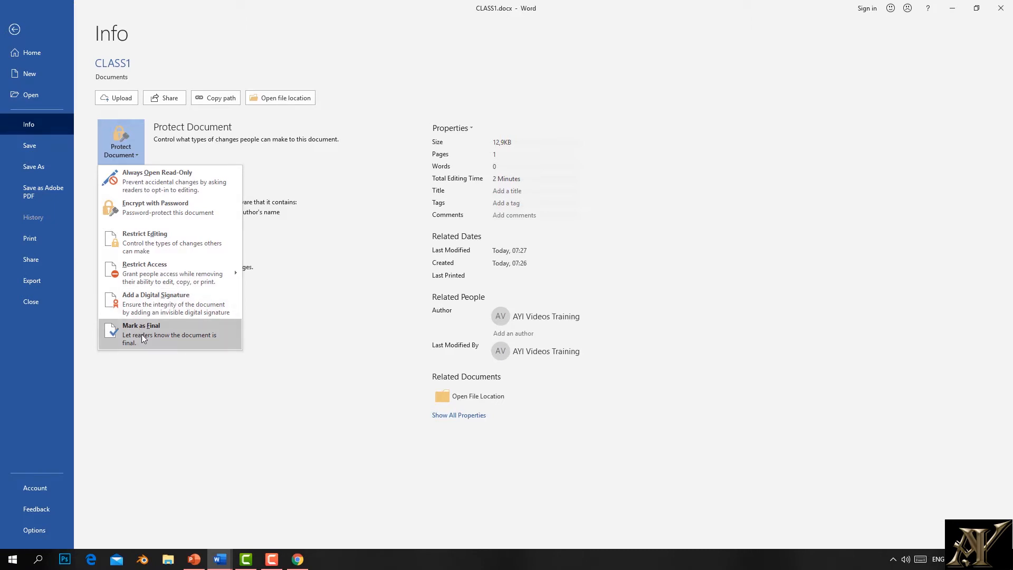
{"action": "left_click", "coordinate": [150, 213]}
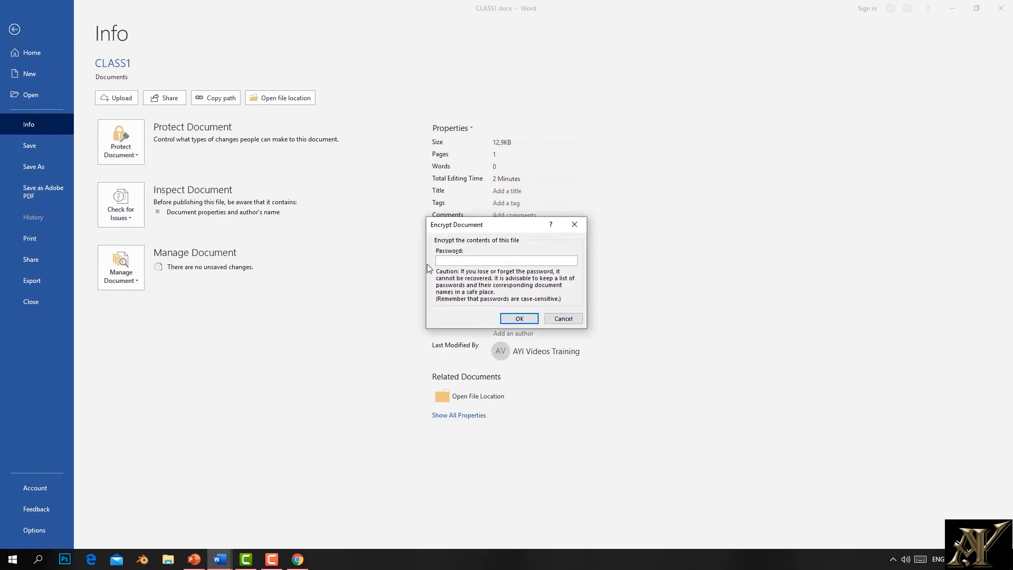
Step: Confirm the password twice to encrypt CLASS1, then close the Word window
{"action": "left_click", "coordinate": [505, 319]}
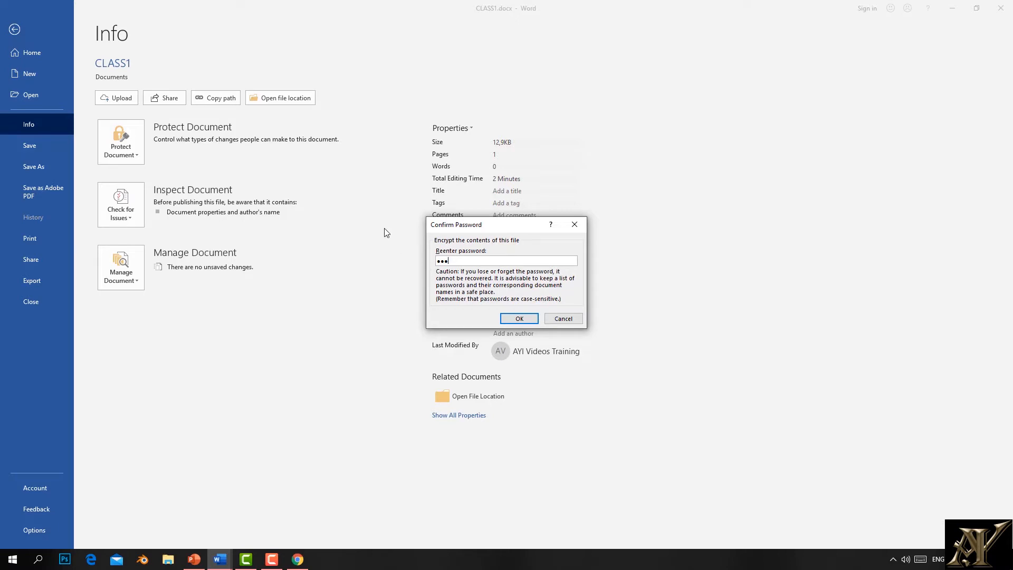
{"action": "left_click", "coordinate": [518, 319]}
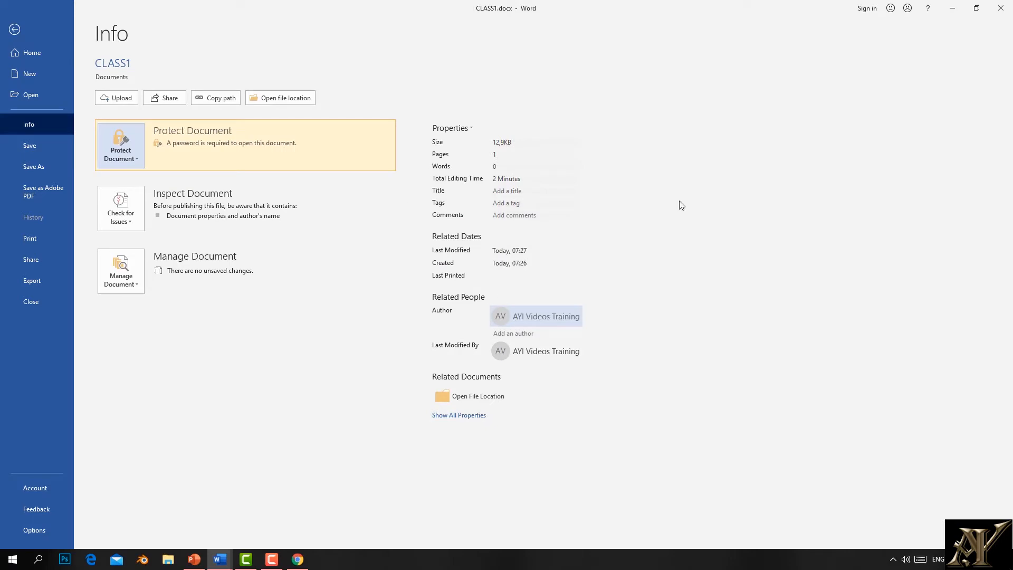
{"action": "left_click", "coordinate": [1008, 9]}
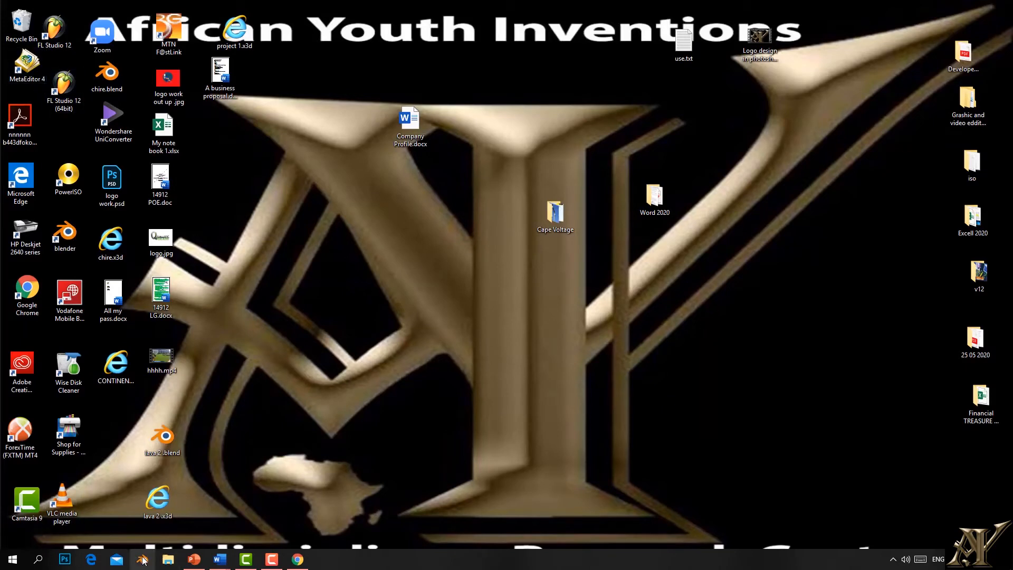
Step: Open CLASS1.docx from the Documents folder in File Explorer
{"action": "left_click", "coordinate": [167, 559]}
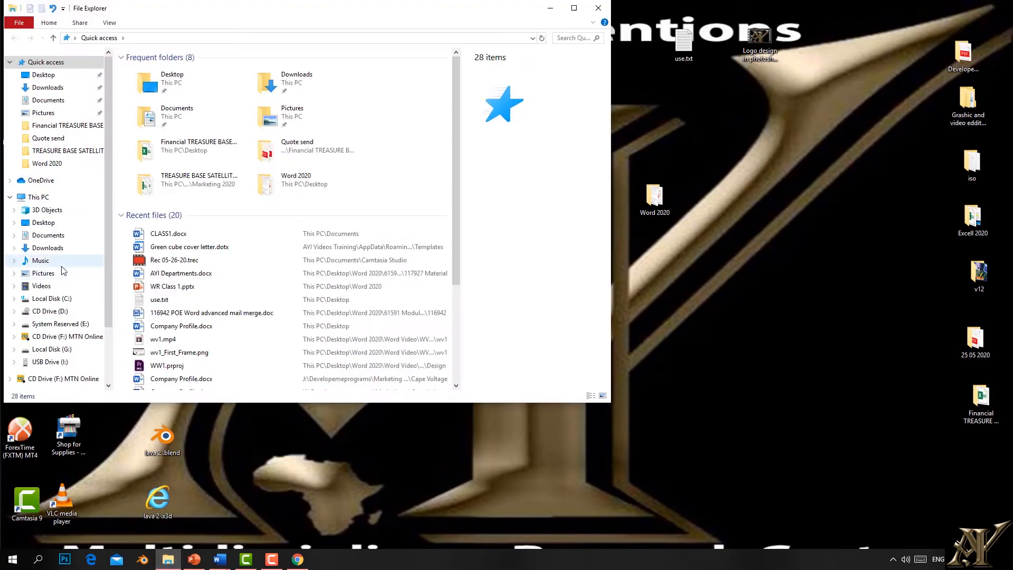
{"action": "left_click", "coordinate": [43, 100]}
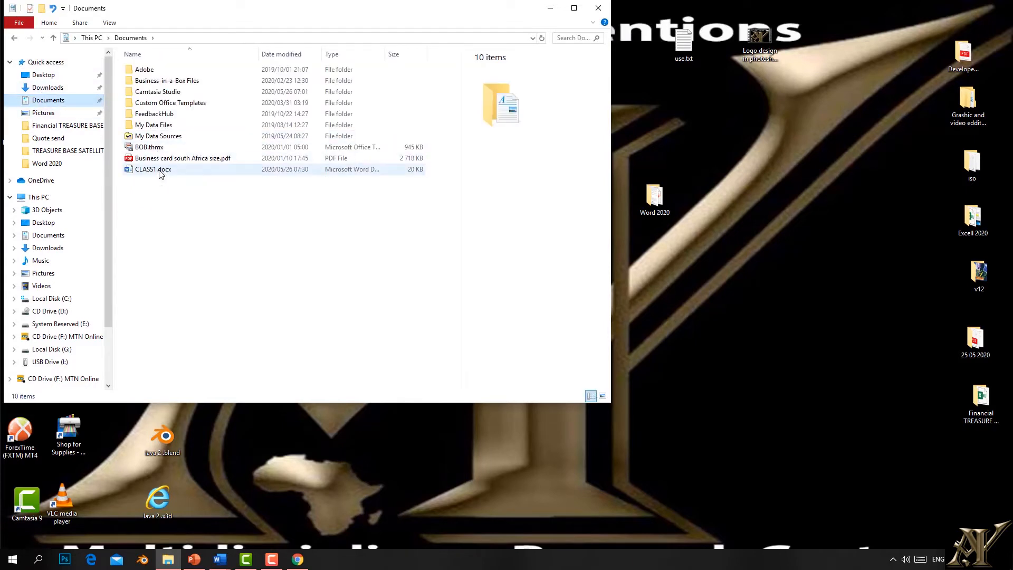
{"action": "double_click", "coordinate": [162, 170]}
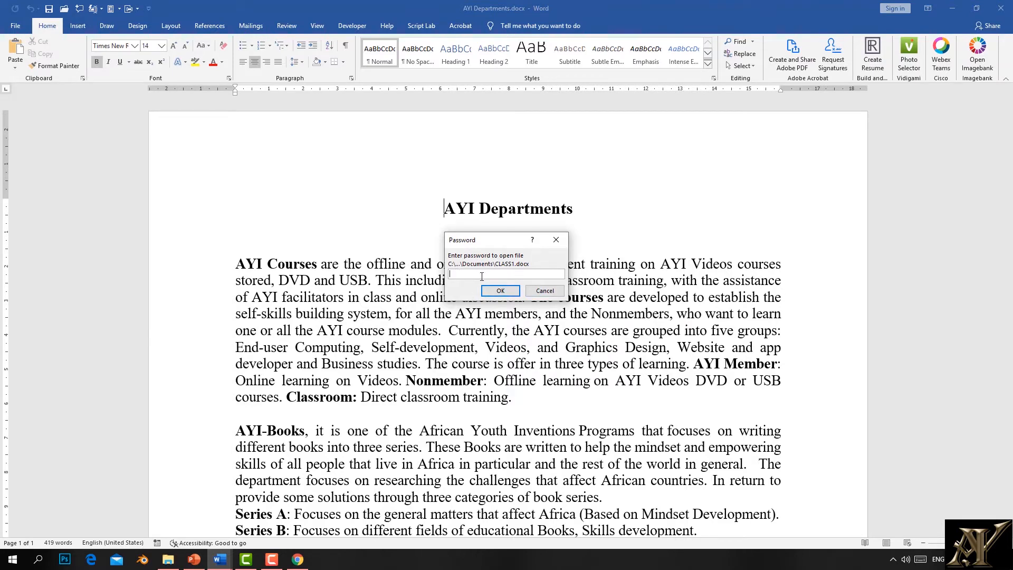
Step: Enter the document password to open CLASS1.docx, then close its window
{"action": "left_click", "coordinate": [505, 292]}
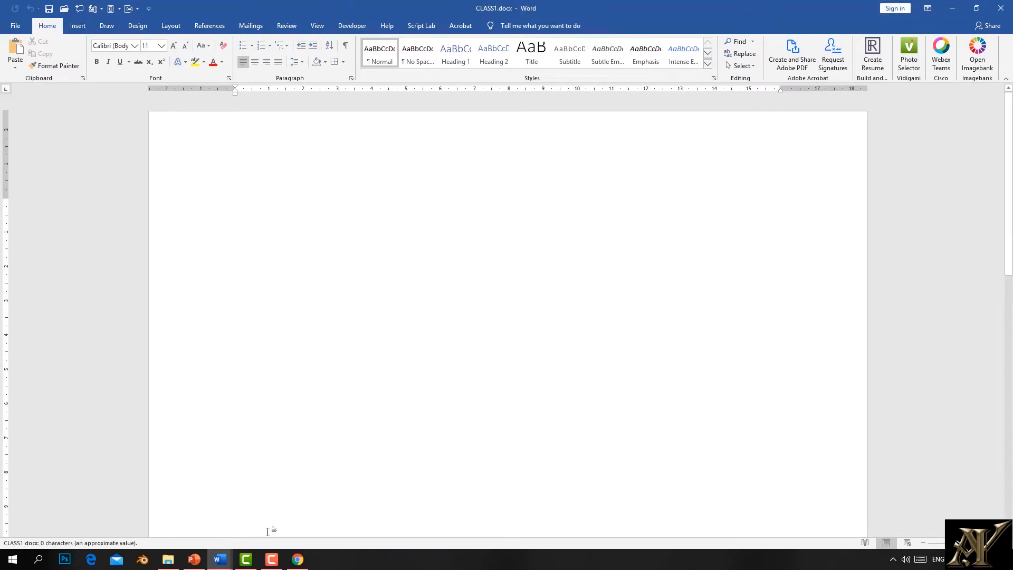
{"action": "left_click", "coordinate": [1001, 8]}
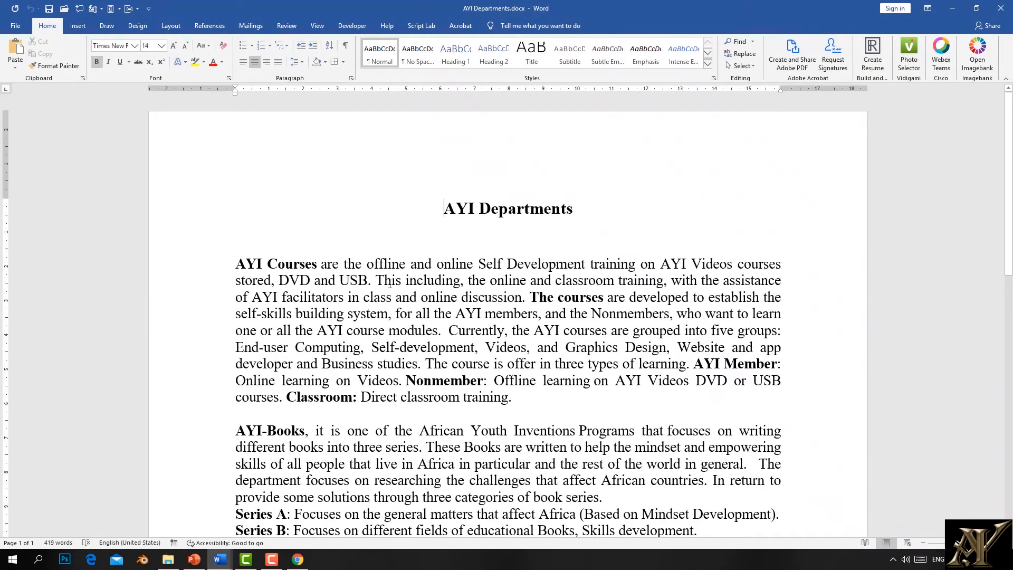
Step: Reopen CLASS1.docx from Recent documents with its password and return to the File view
{"action": "left_click", "coordinate": [15, 25]}
{"action": "left_click", "coordinate": [29, 95]}
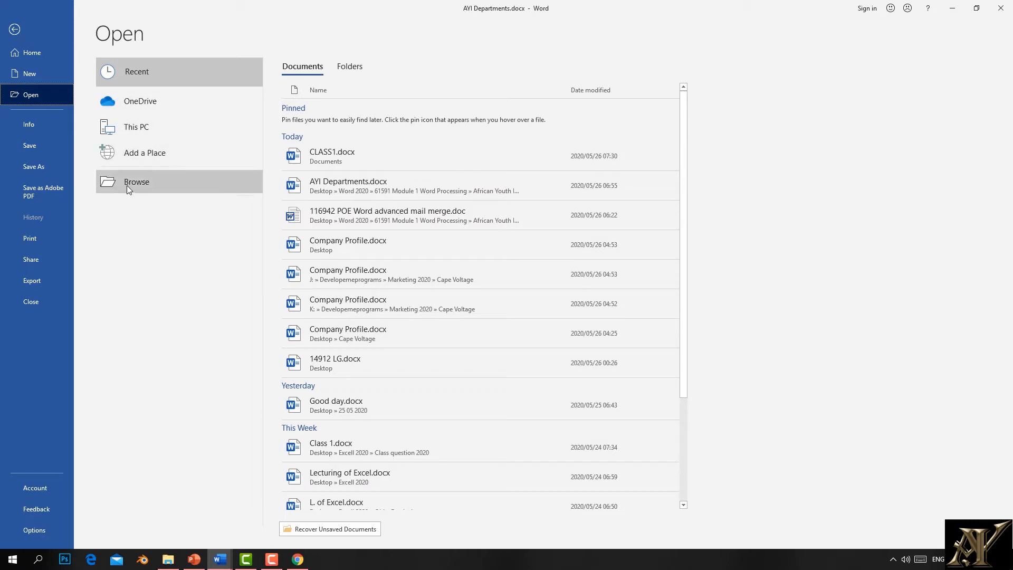
{"action": "left_click", "coordinate": [315, 154]}
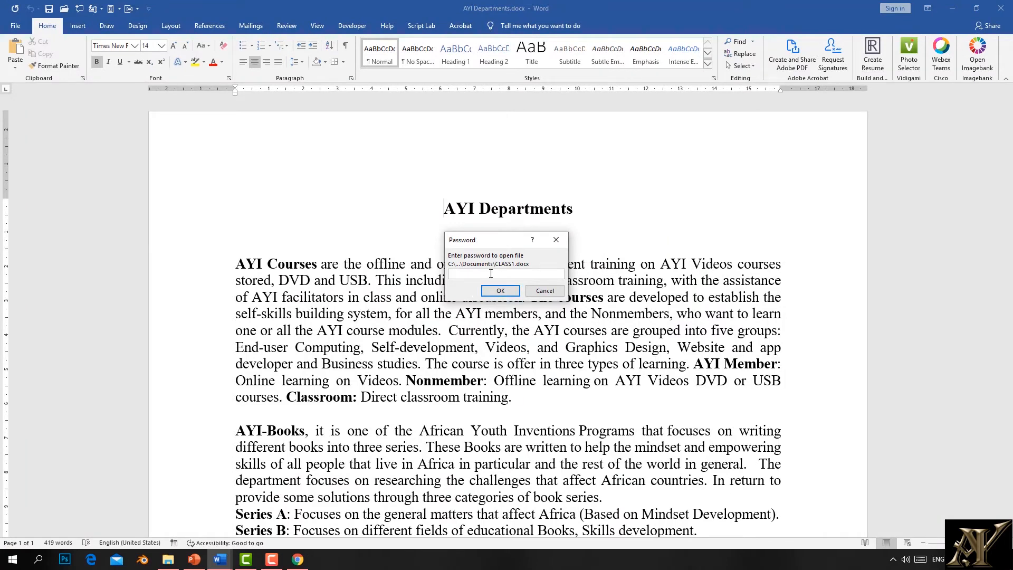
{"action": "type", "text": "•••"}
{"action": "left_click", "coordinate": [500, 291]}
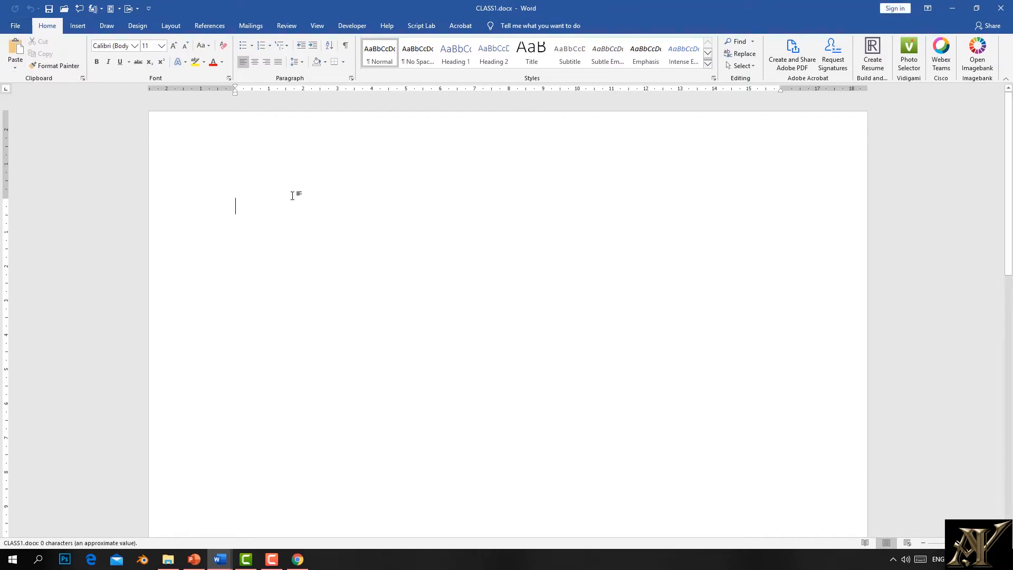
{"action": "left_click", "coordinate": [15, 27]}
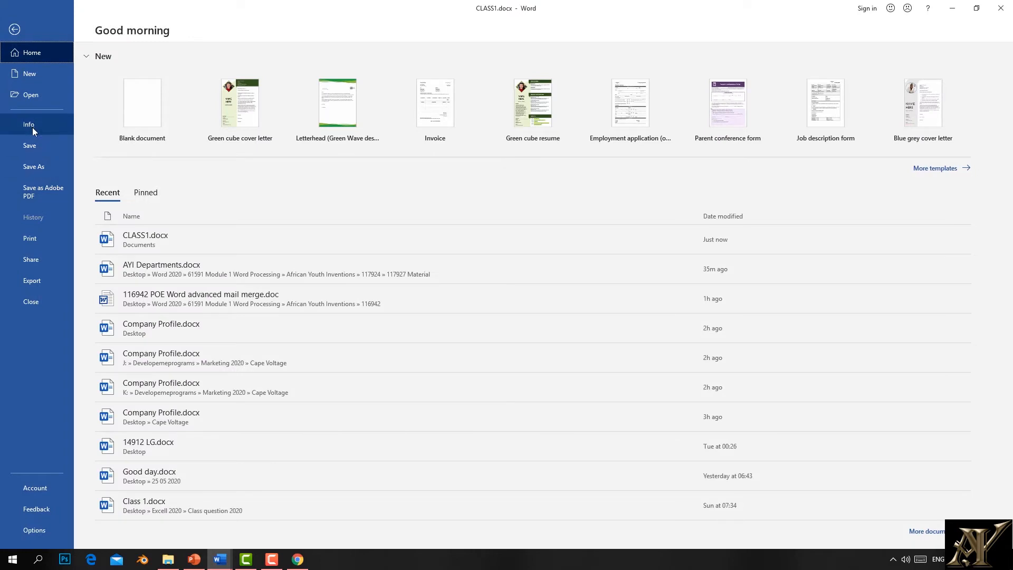
Step: Review CLASS1's Info page and Check for Issues list, then go back to the blank document
{"action": "left_click", "coordinate": [31, 126]}
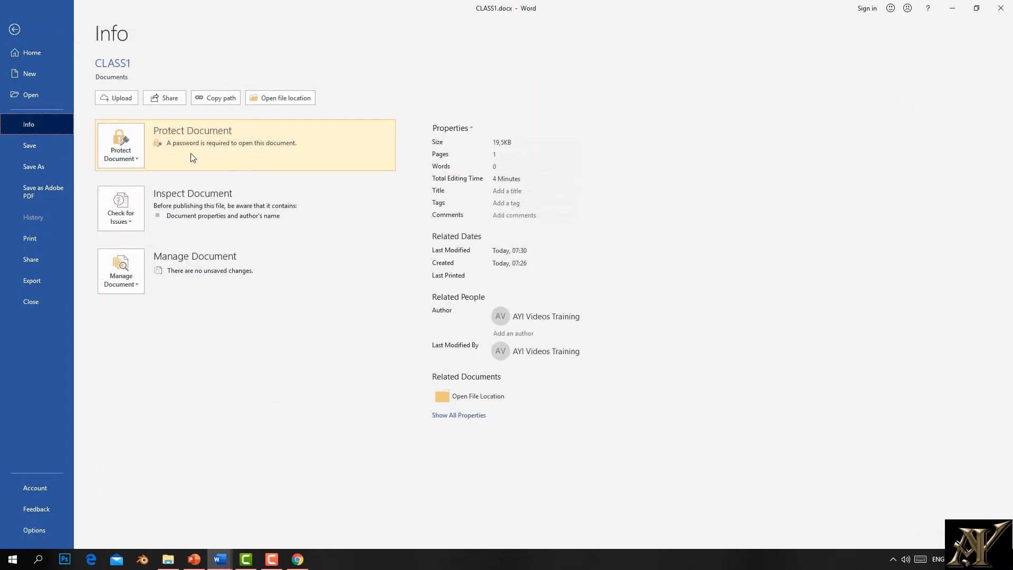
{"action": "left_click", "coordinate": [135, 223]}
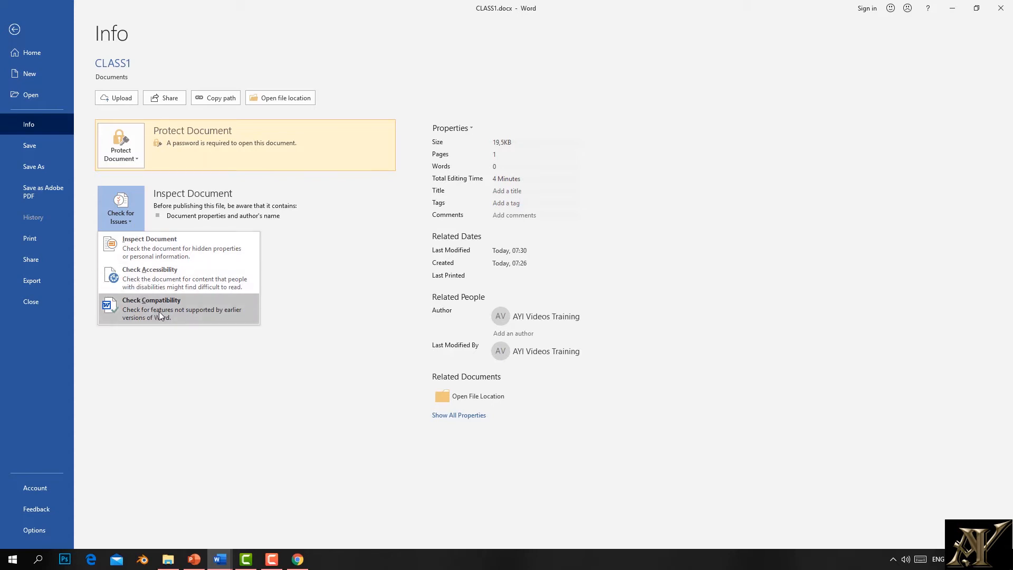
{"action": "left_click", "coordinate": [15, 30]}
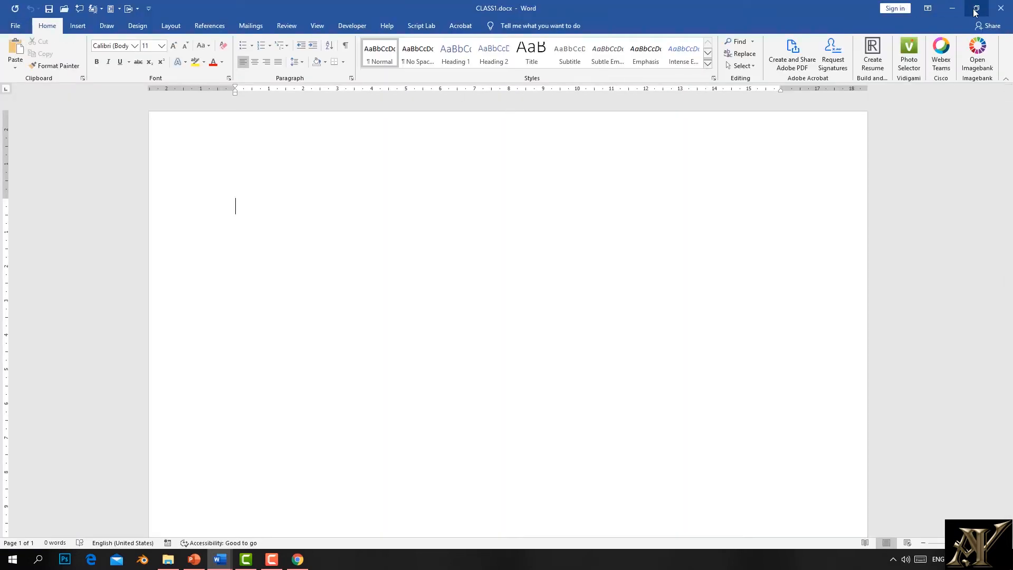
Step: Switch to AYI Departments and launch Inspect Document from Check for Issues
{"action": "left_click", "coordinate": [220, 559]}
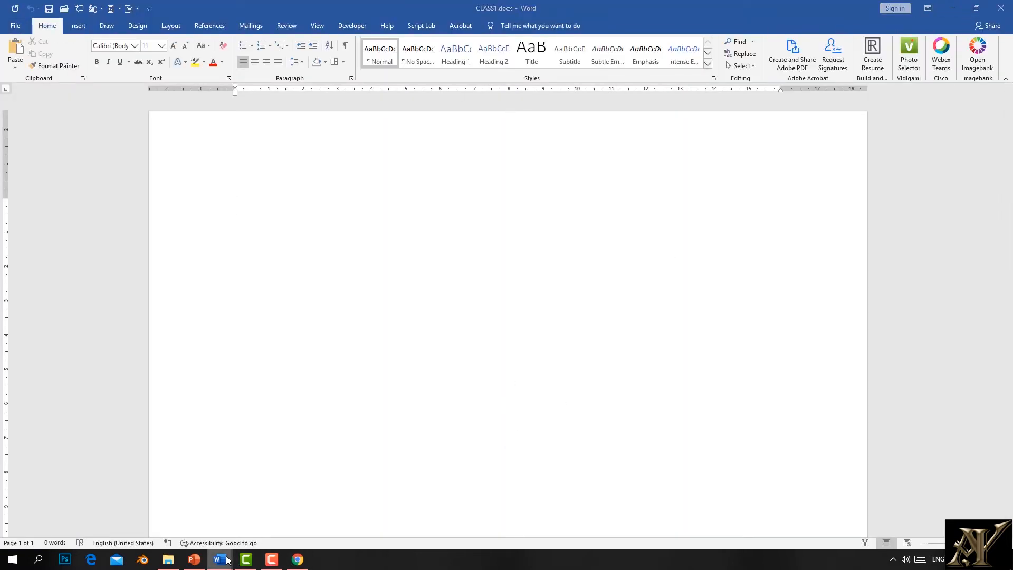
{"action": "left_click", "coordinate": [119, 530]}
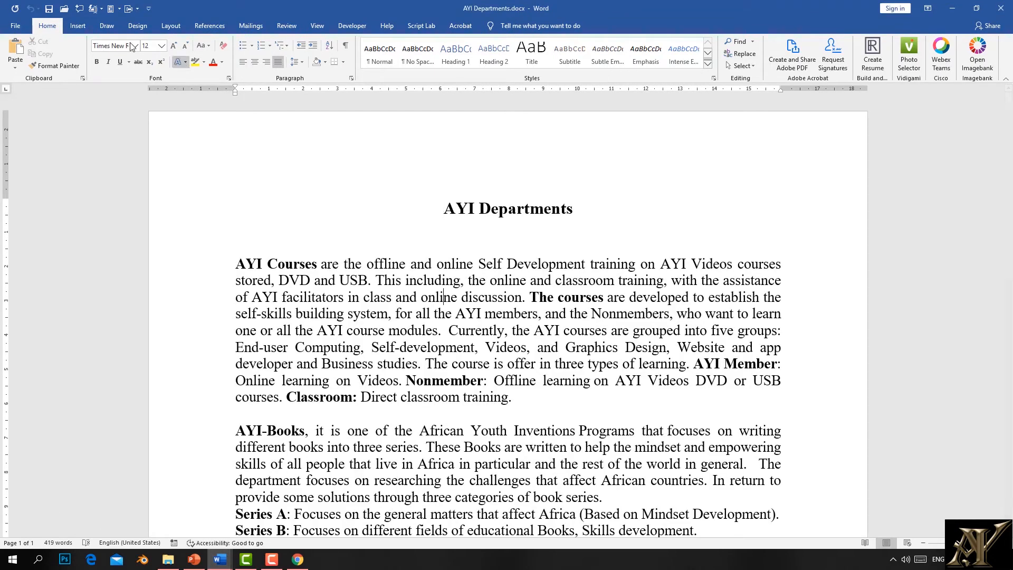
{"action": "left_click", "coordinate": [16, 26]}
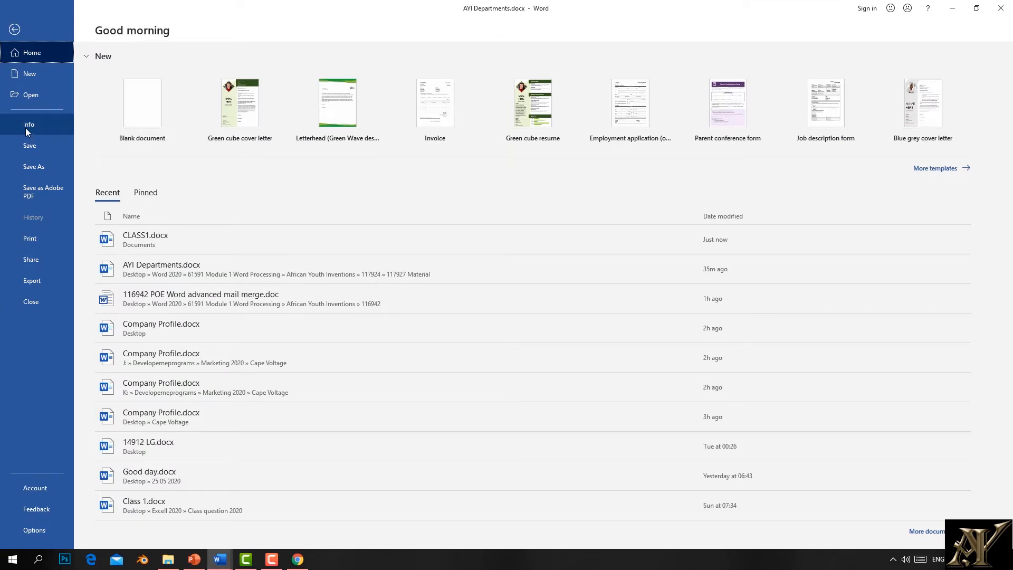
{"action": "left_click", "coordinate": [25, 128]}
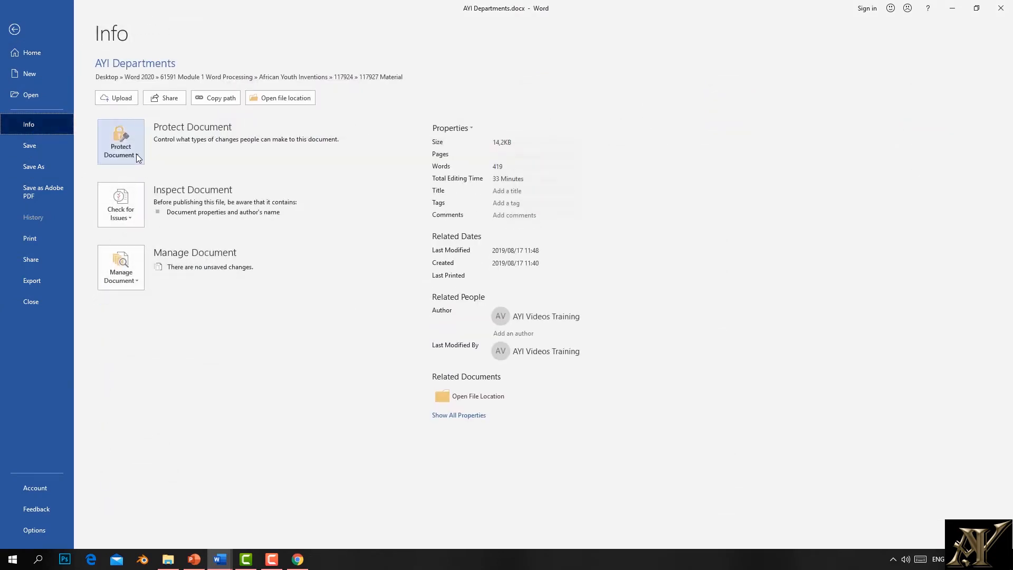
{"action": "left_click", "coordinate": [132, 218]}
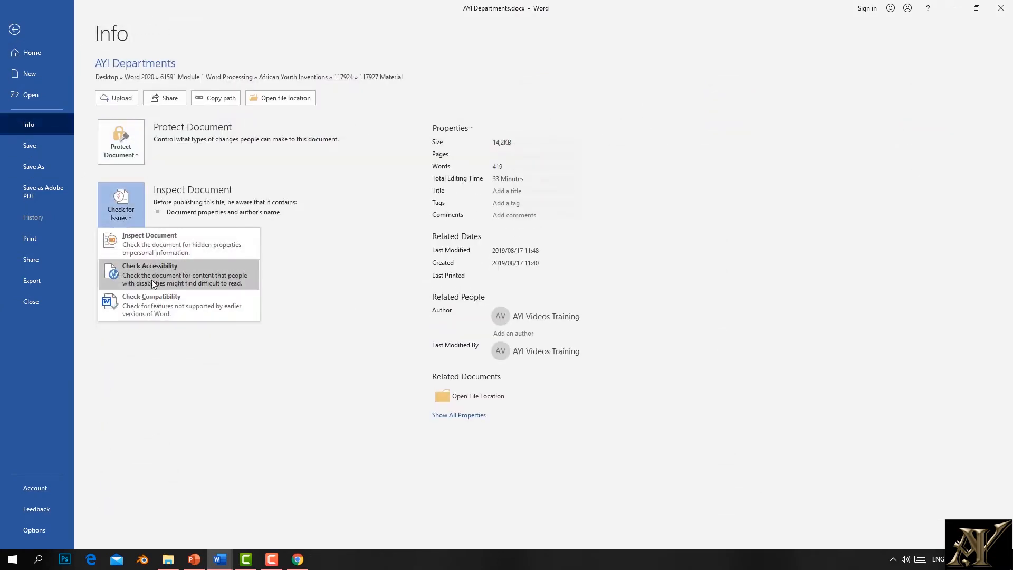
{"action": "left_click", "coordinate": [154, 237]}
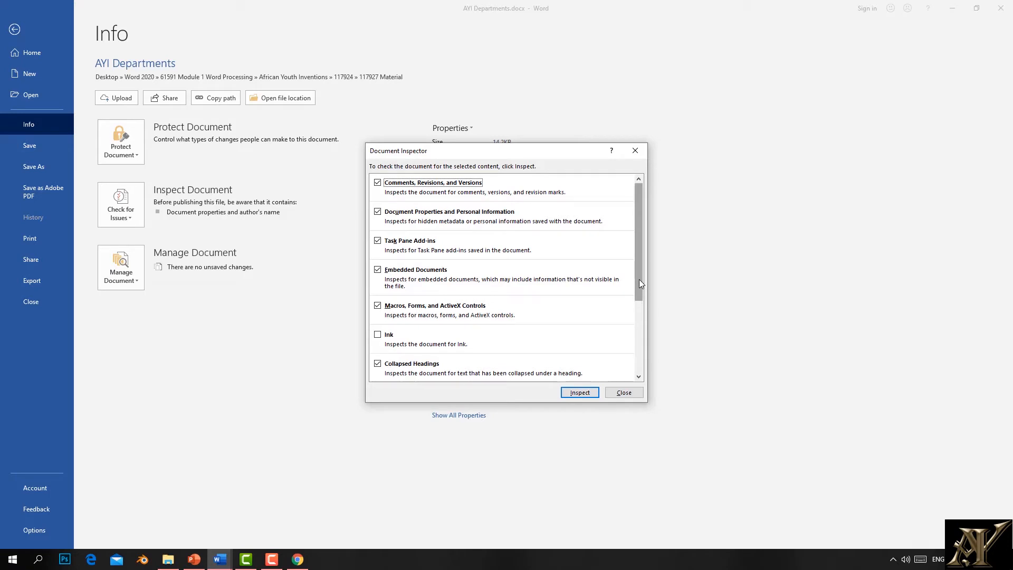
Step: Run the Document Inspector with Hidden Text unchecked, then close the results
{"action": "left_click_drag", "start_coordinate": [638, 279], "coordinate": [635, 349]}
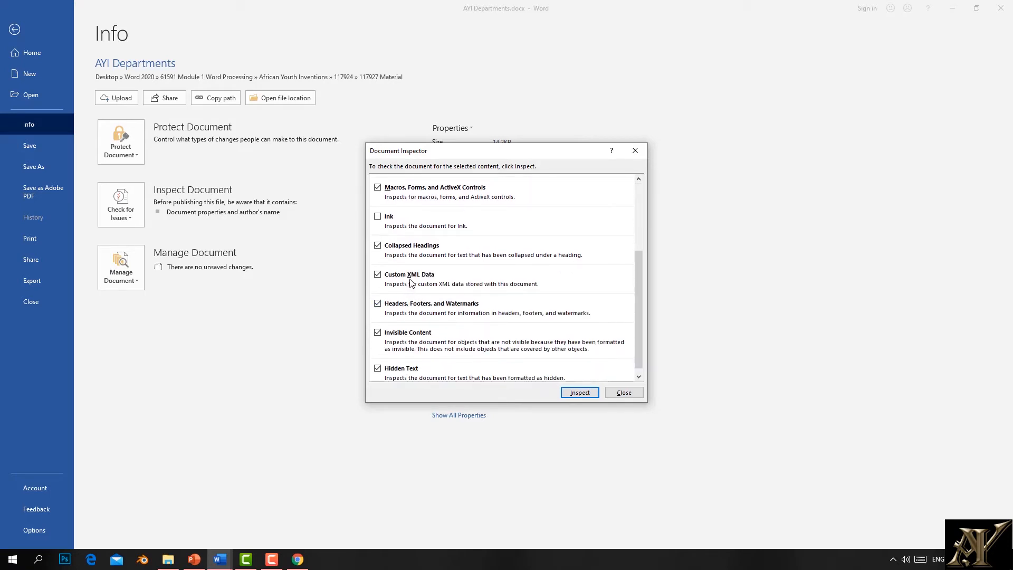
{"action": "left_click", "coordinate": [378, 369]}
{"action": "left_click", "coordinate": [582, 394]}
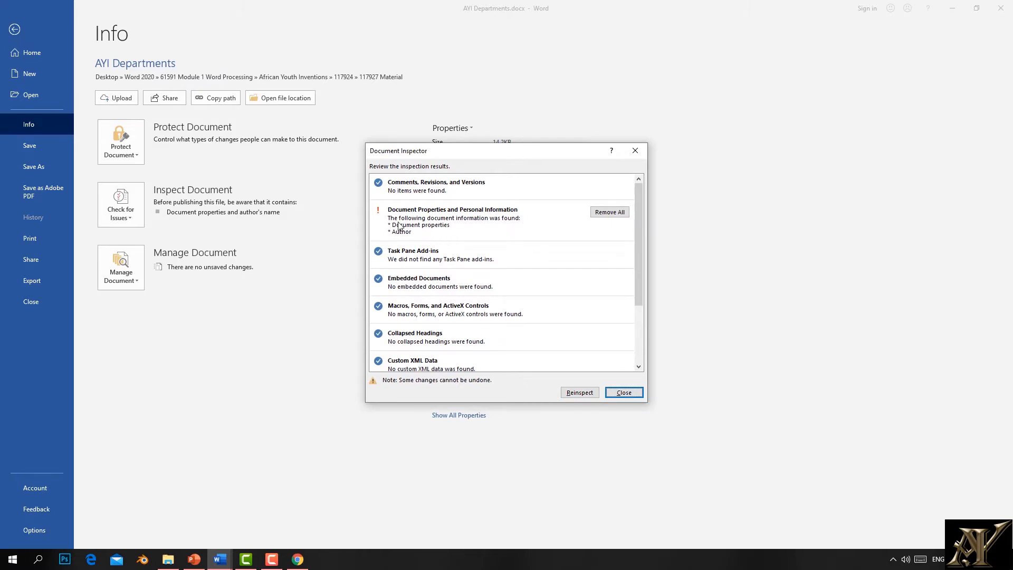
{"action": "left_click", "coordinate": [624, 392]}
Step: Run Check Accessibility on AYI Departments, which finds no issues, and close the pane
{"action": "left_click", "coordinate": [14, 29]}
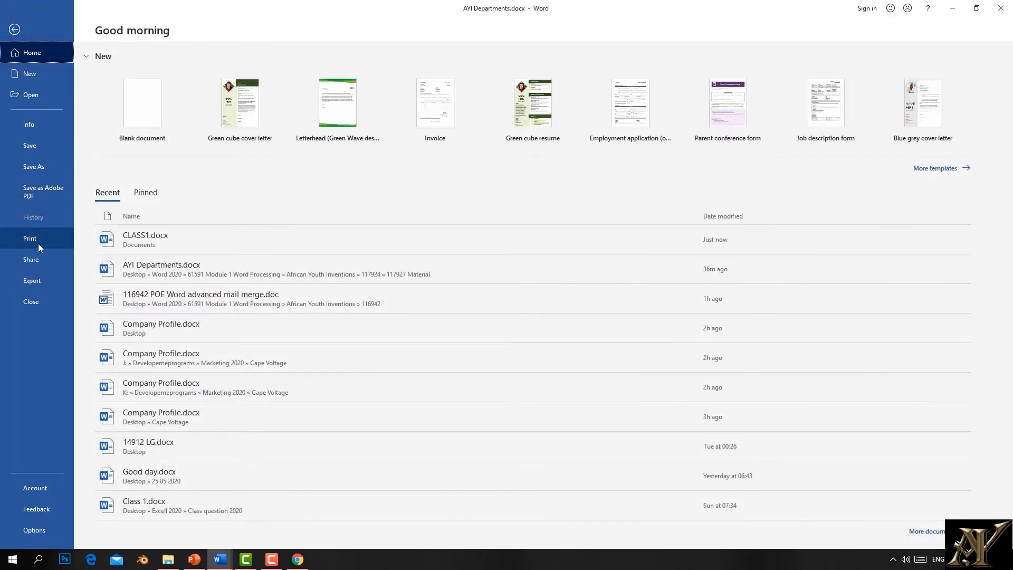
{"action": "left_click", "coordinate": [33, 125]}
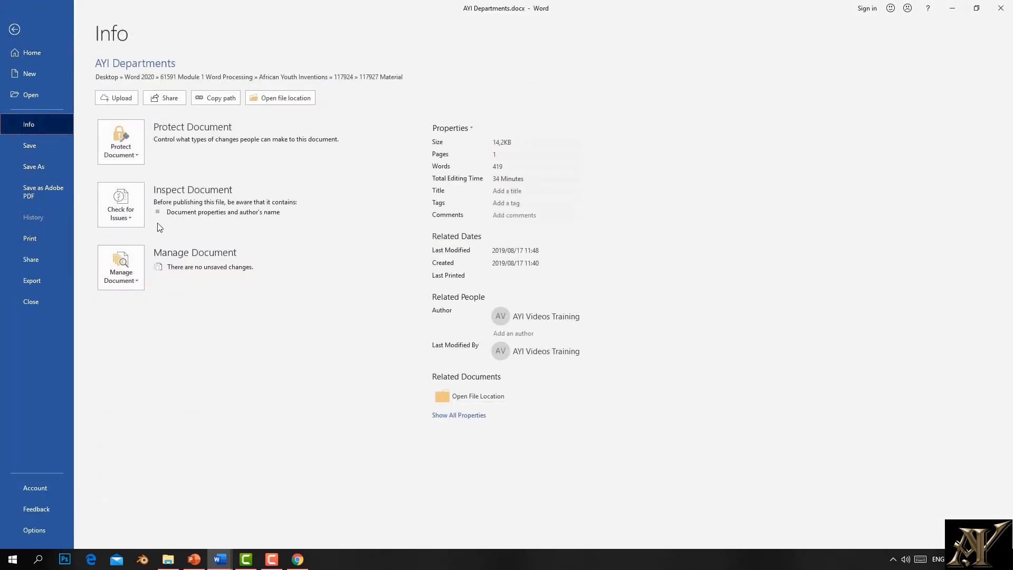
{"action": "left_click", "coordinate": [132, 218]}
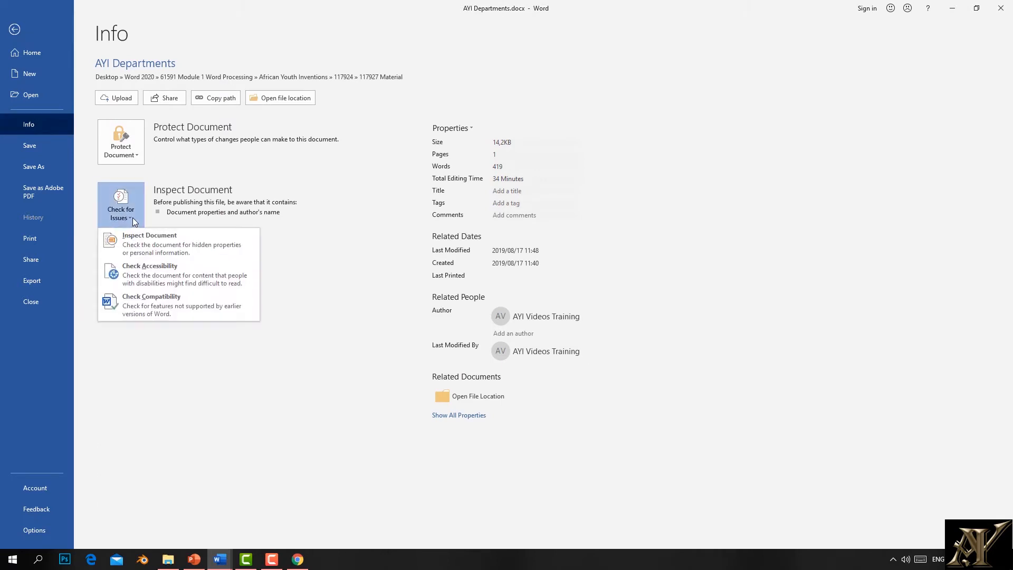
{"action": "left_click", "coordinate": [157, 279]}
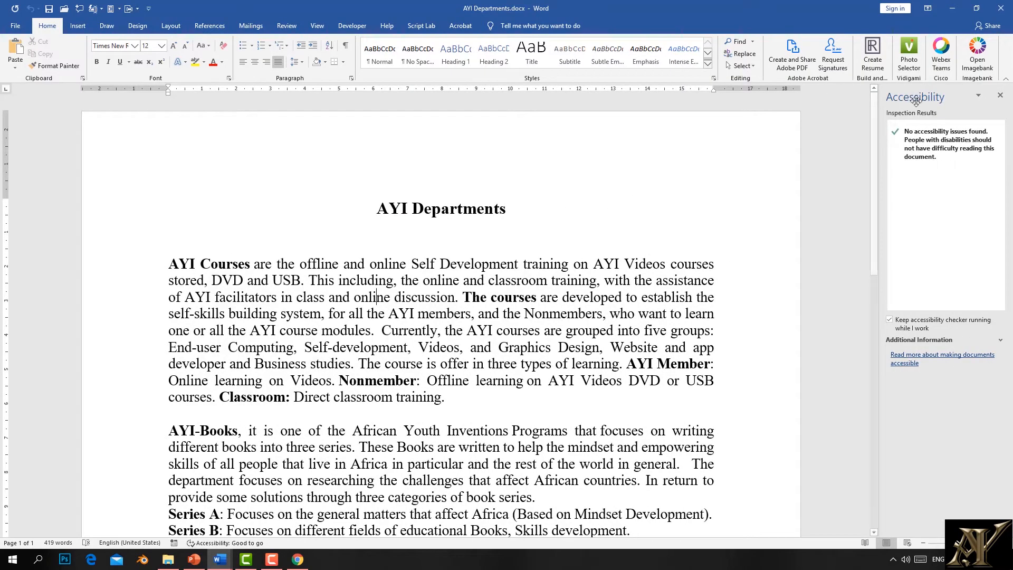
{"action": "left_click", "coordinate": [999, 95]}
Step: Highlight the AYI Departments title in black
{"action": "left_click_drag", "start_coordinate": [577, 212], "coordinate": [416, 211]}
{"action": "left_click", "coordinate": [204, 62]}
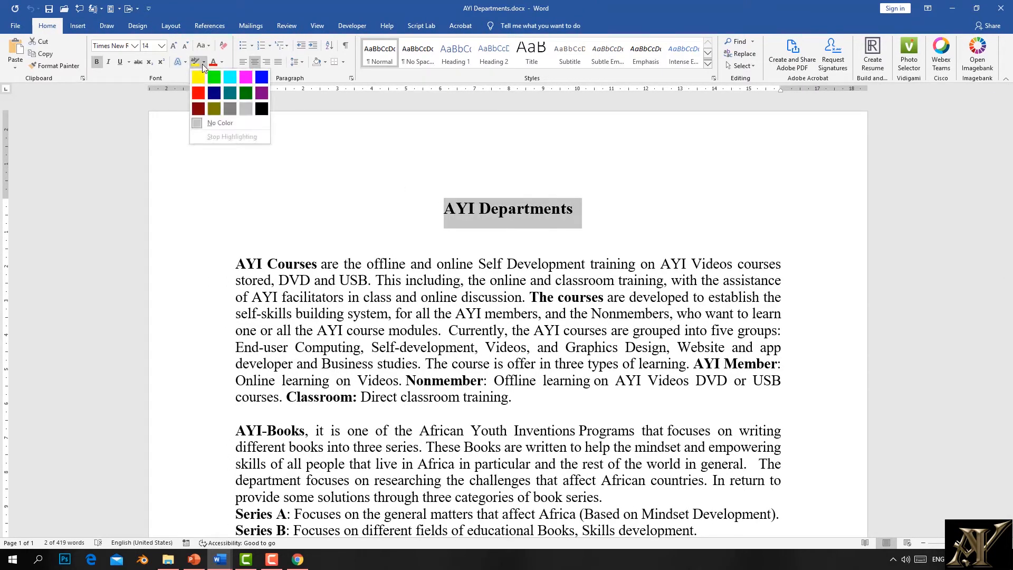
{"action": "left_click", "coordinate": [261, 108]}
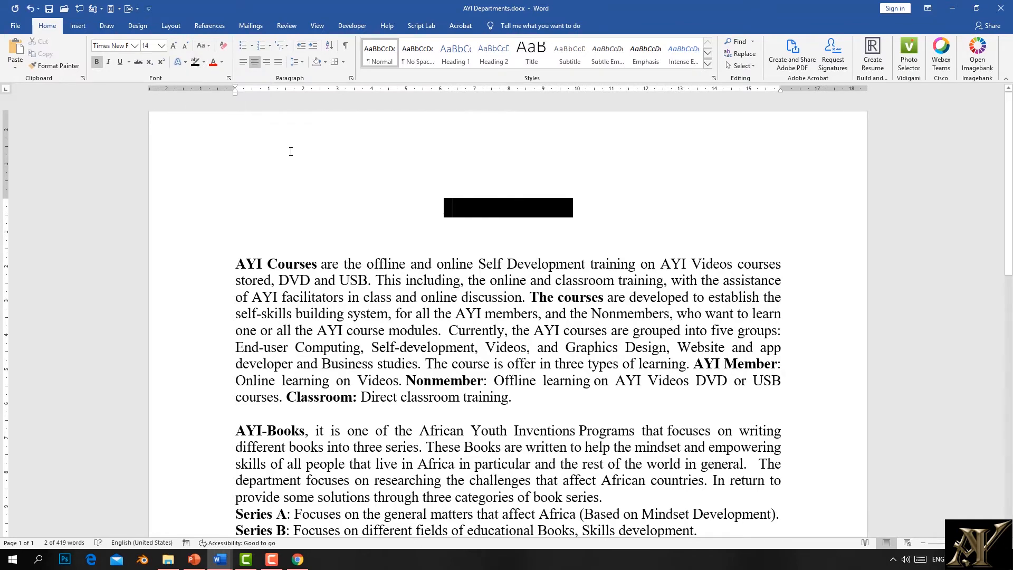
{"action": "left_click", "coordinate": [289, 151]}
Step: Return to the document's Info page and open the Check for Issues list
{"action": "left_click", "coordinate": [16, 27]}
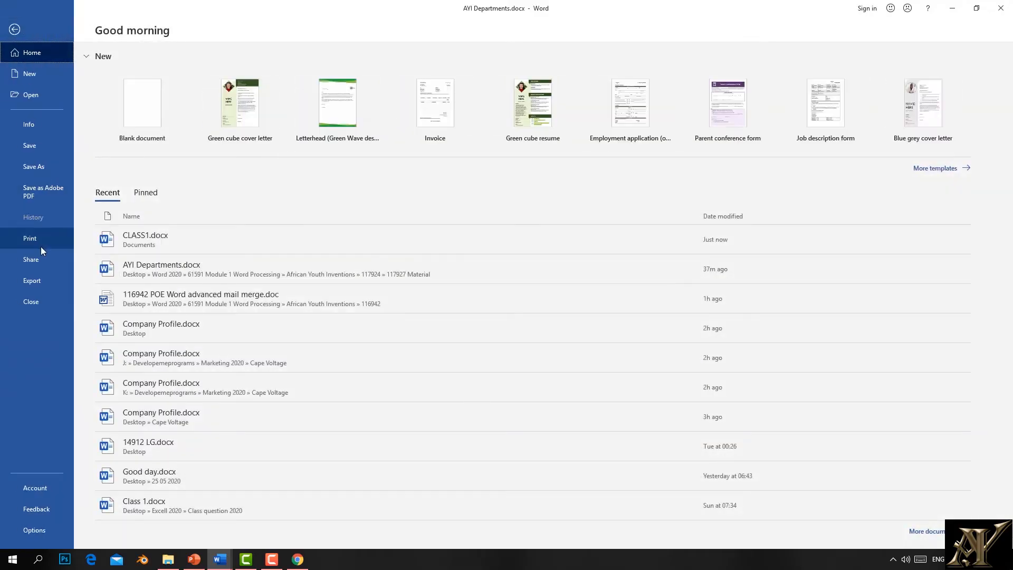
{"action": "left_click", "coordinate": [30, 127]}
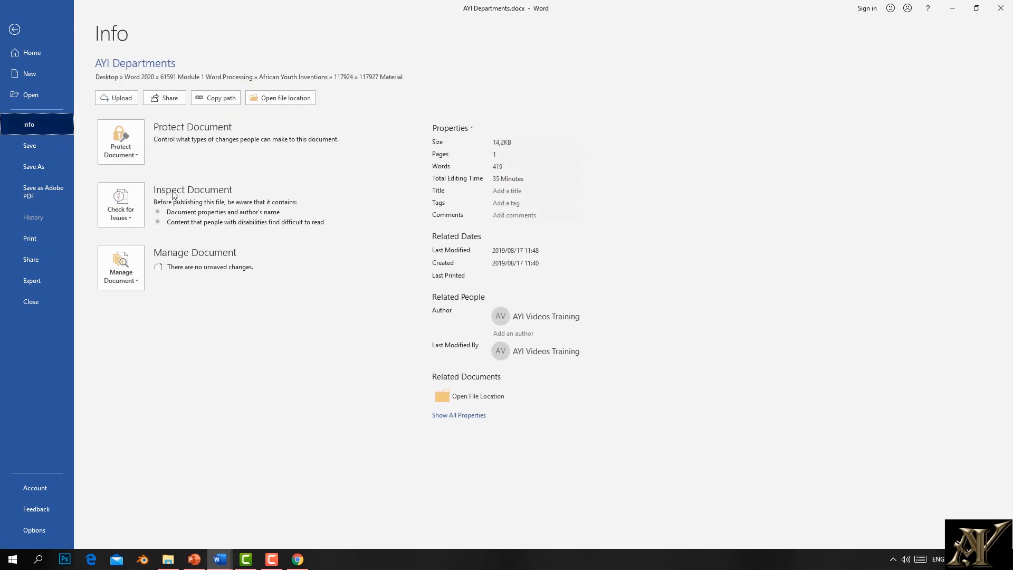
{"action": "left_click", "coordinate": [132, 218]}
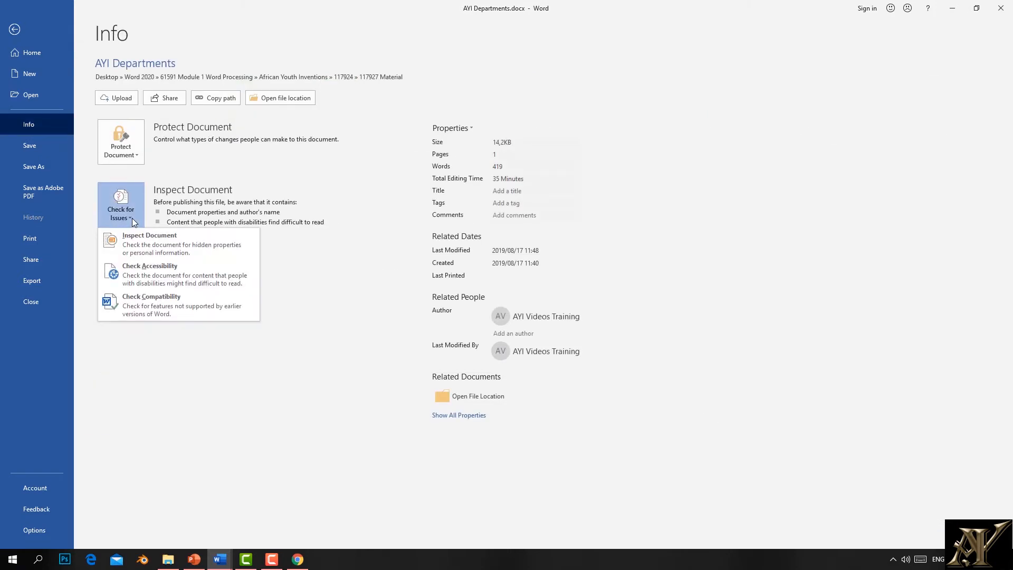
Step: After the accessibility check flags contrast, set the title's highlight to No Color and close the results
{"action": "left_click", "coordinate": [139, 279]}
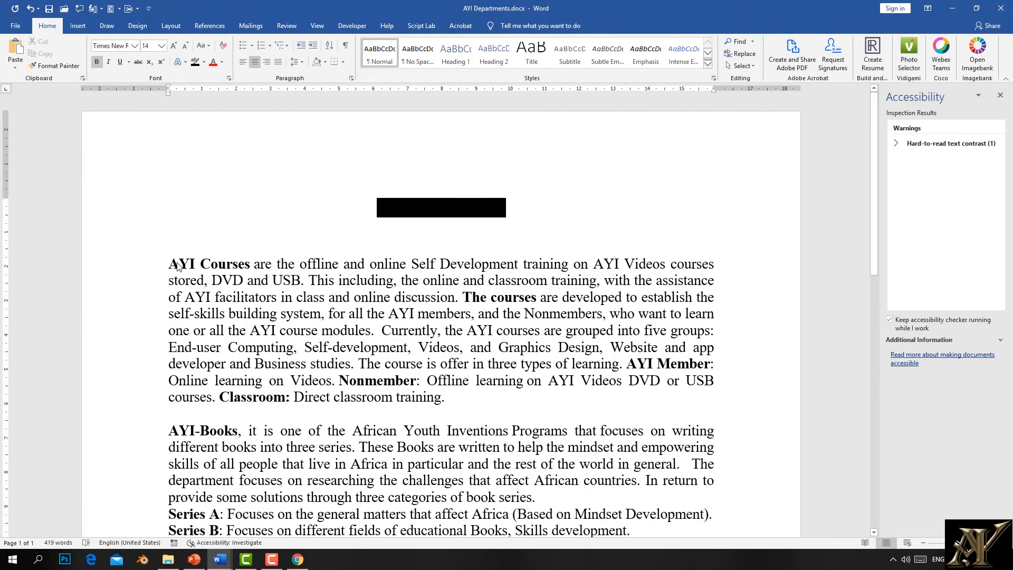
{"action": "left_click", "coordinate": [956, 150]}
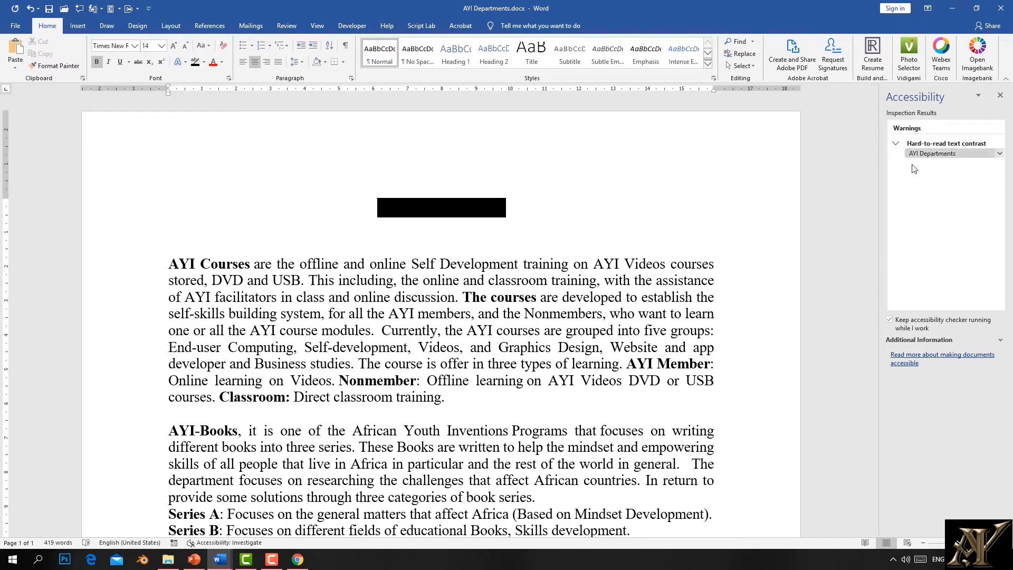
{"action": "left_click_drag", "start_coordinate": [530, 210], "coordinate": [357, 203]}
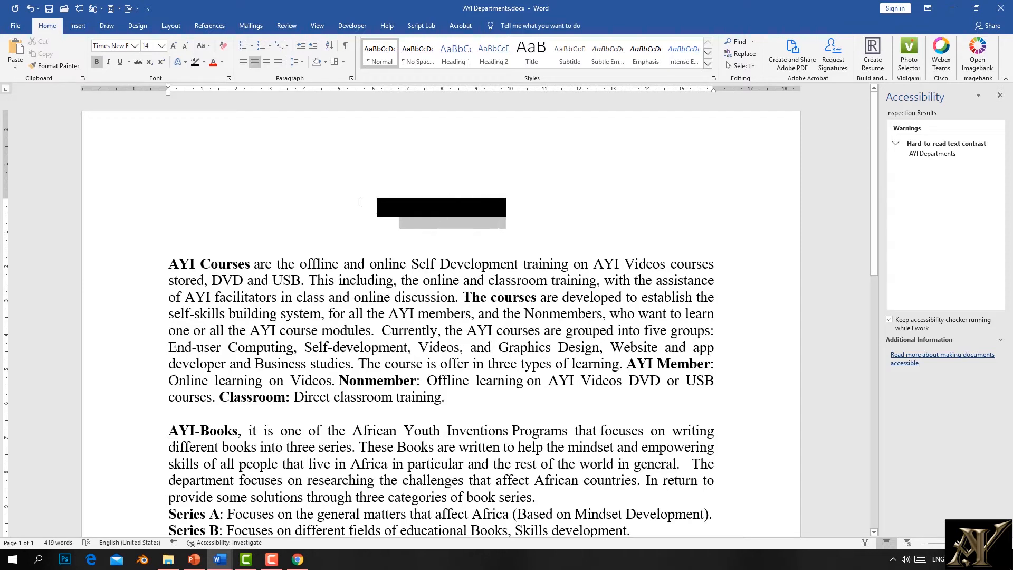
{"action": "left_click", "coordinate": [204, 62]}
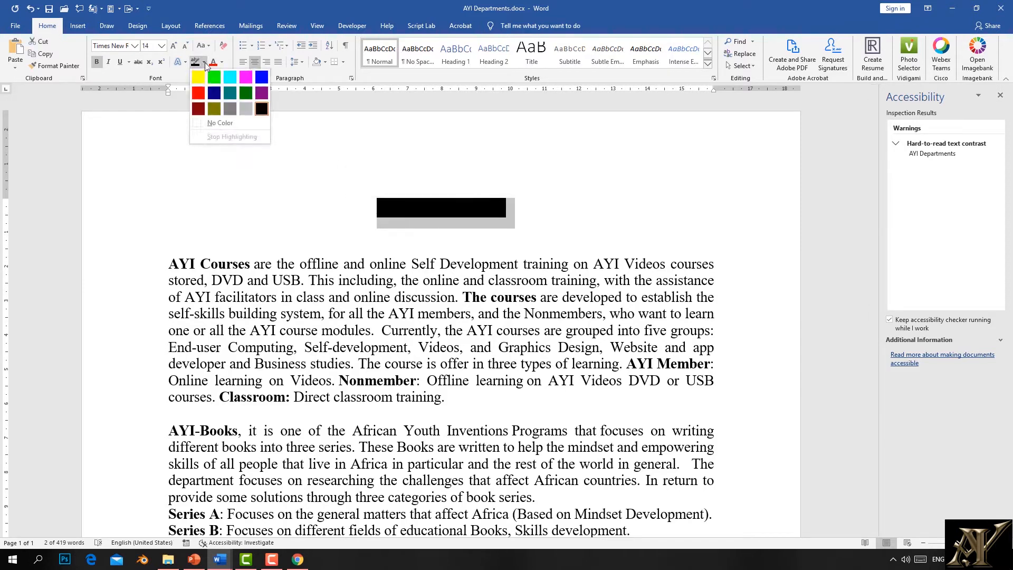
{"action": "left_click", "coordinate": [197, 123]}
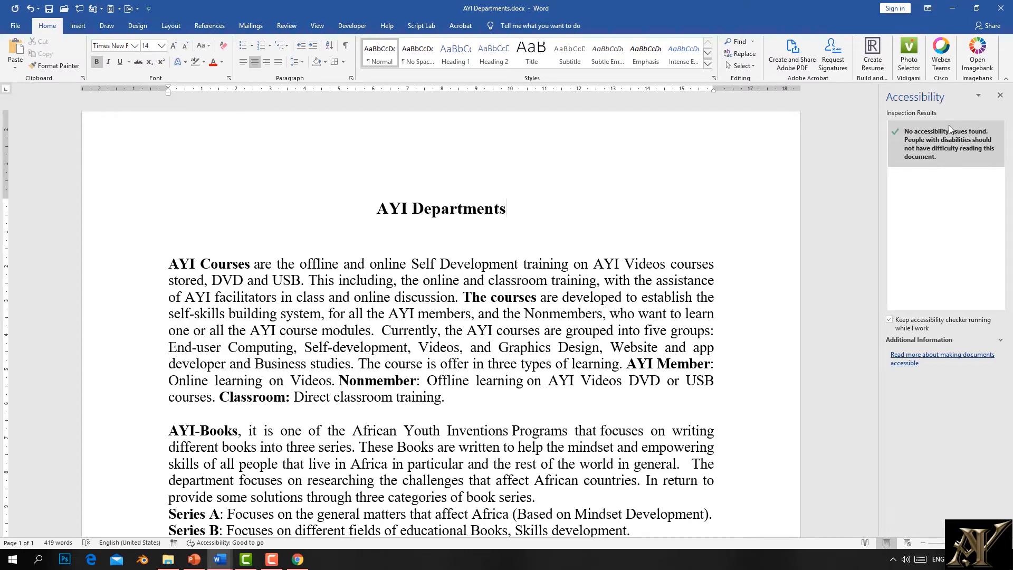
{"action": "left_click", "coordinate": [1000, 95]}
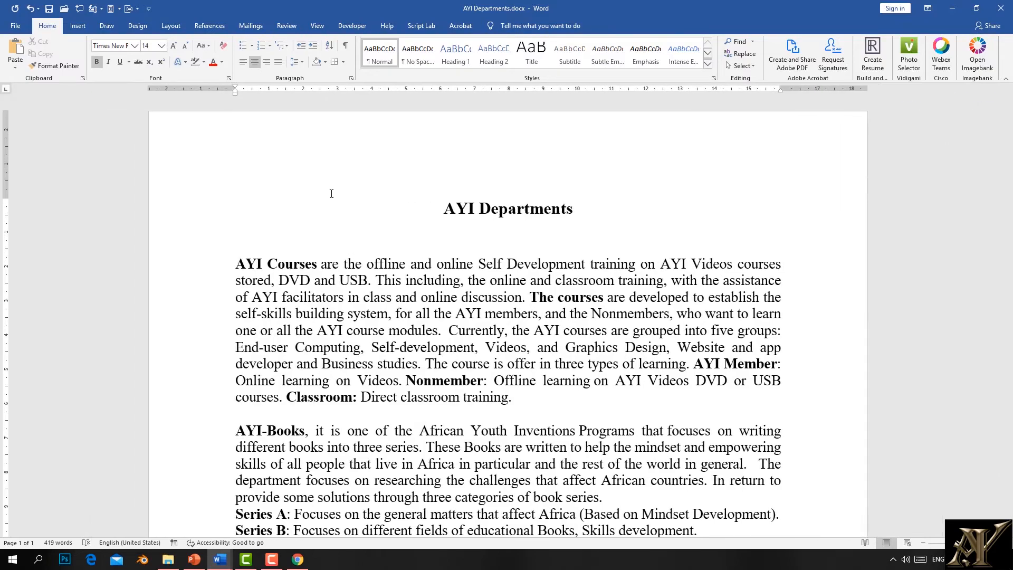
Step: Save the document, then run Check Compatibility from File > Info and close the no-issues report
{"action": "left_click", "coordinate": [15, 30]}
{"action": "left_click", "coordinate": [36, 142]}
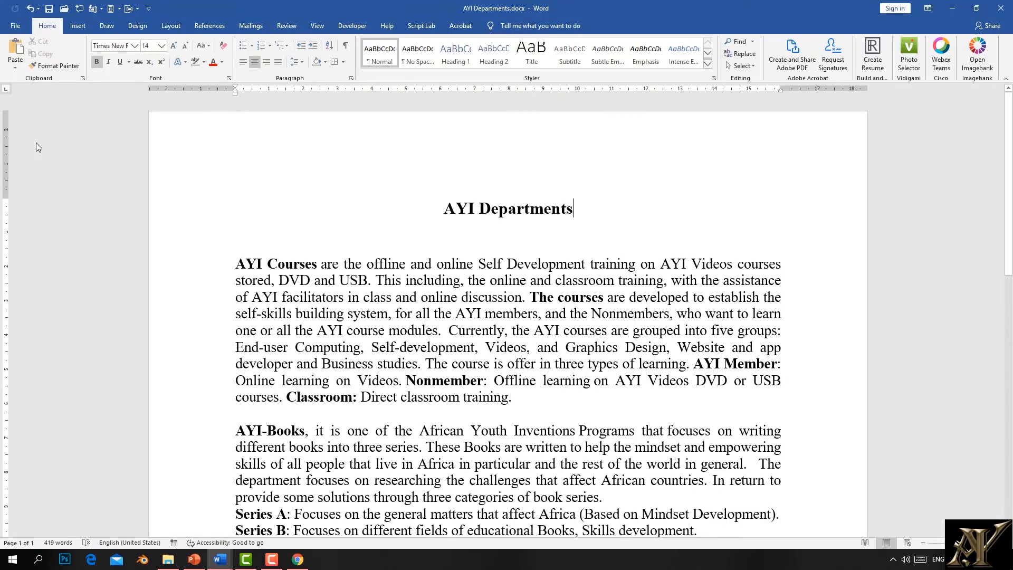
{"action": "left_click", "coordinate": [16, 28]}
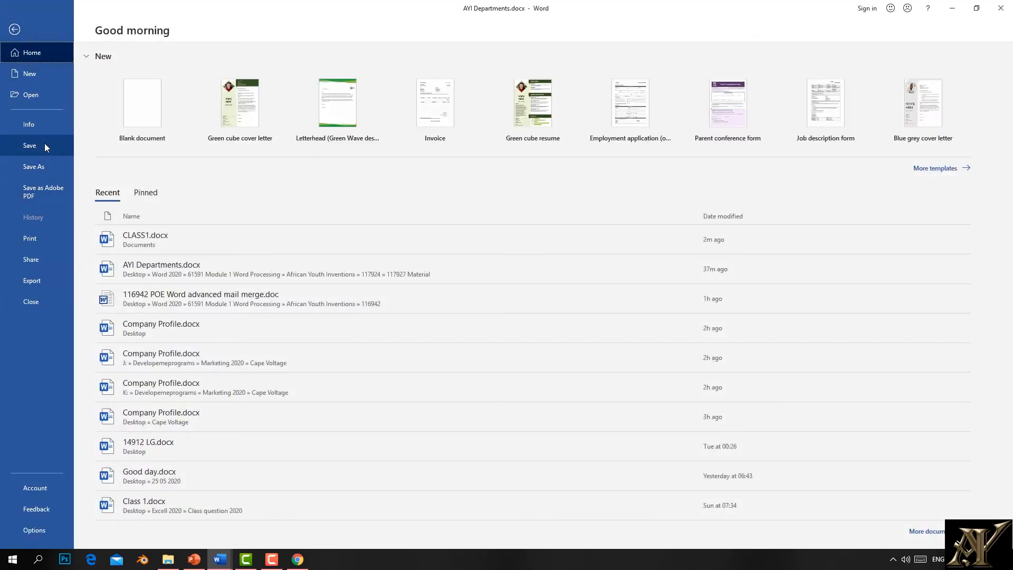
{"action": "left_click", "coordinate": [35, 124]}
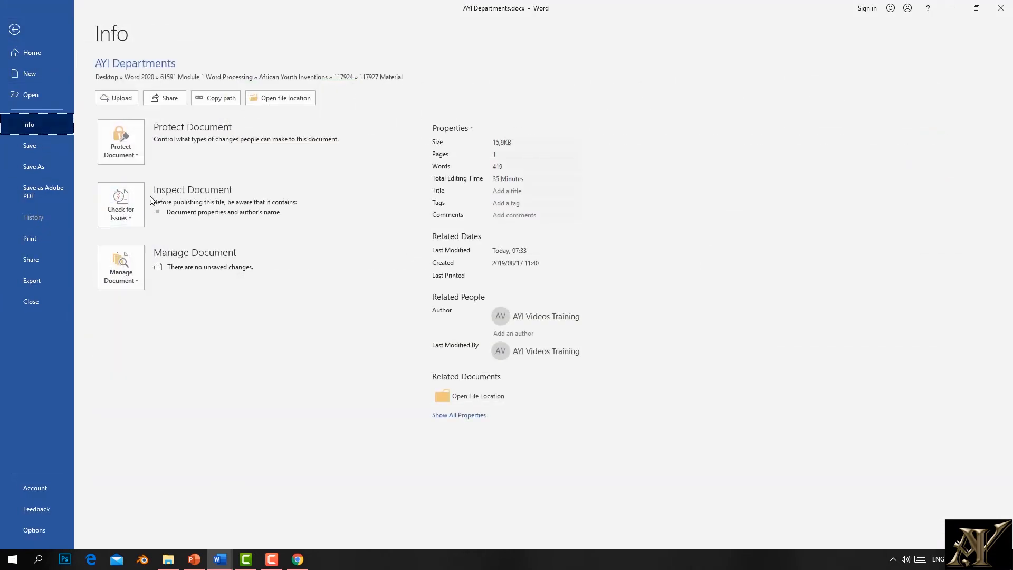
{"action": "left_click", "coordinate": [132, 219]}
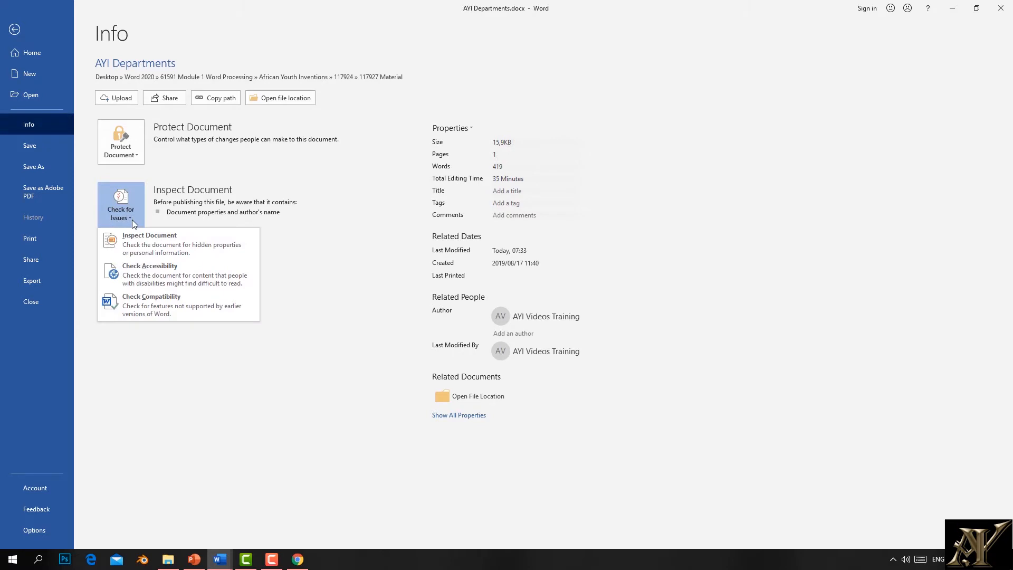
{"action": "left_click", "coordinate": [149, 306]}
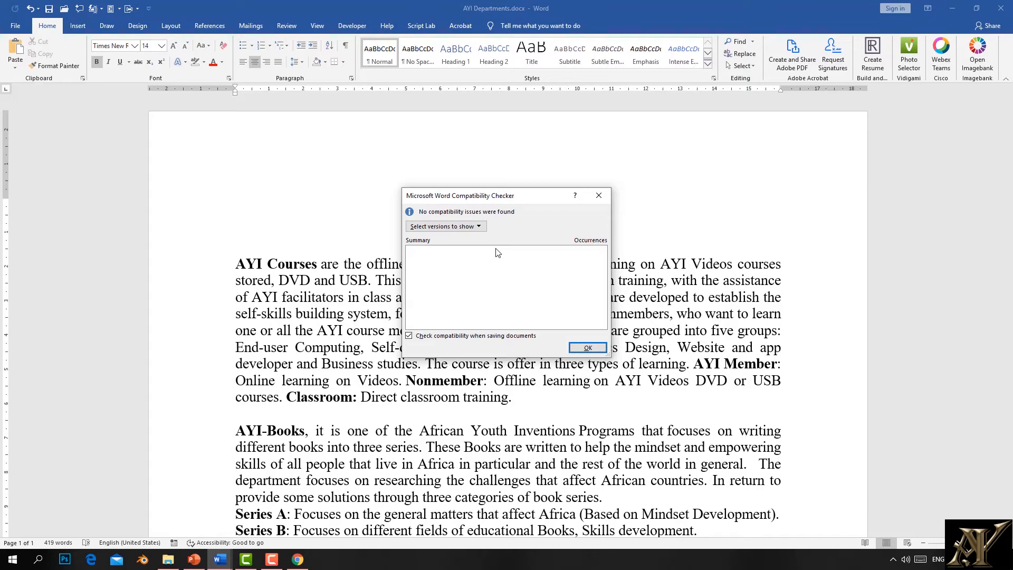
{"action": "left_click", "coordinate": [599, 195]}
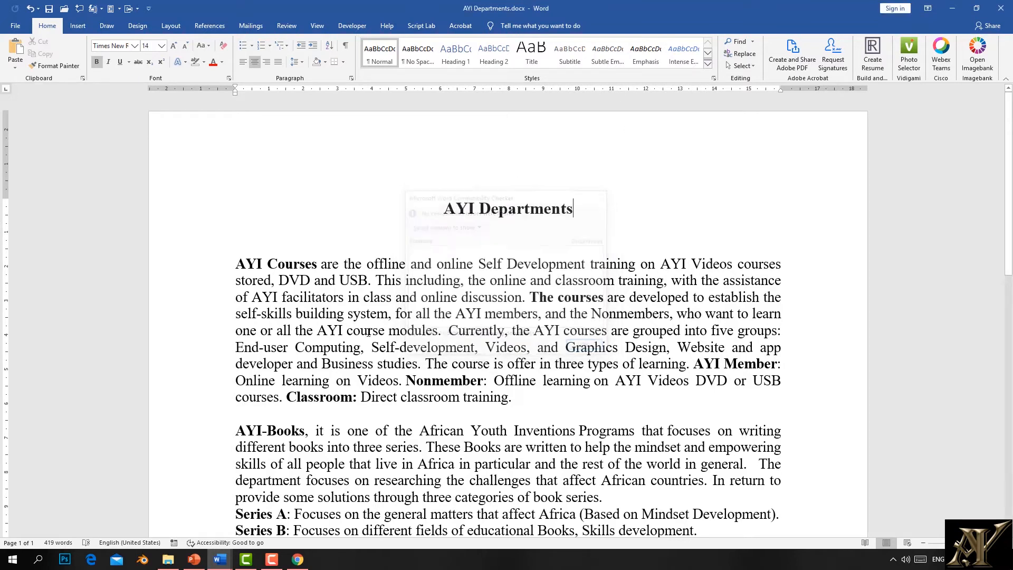
{"action": "left_click", "coordinate": [195, 559]}
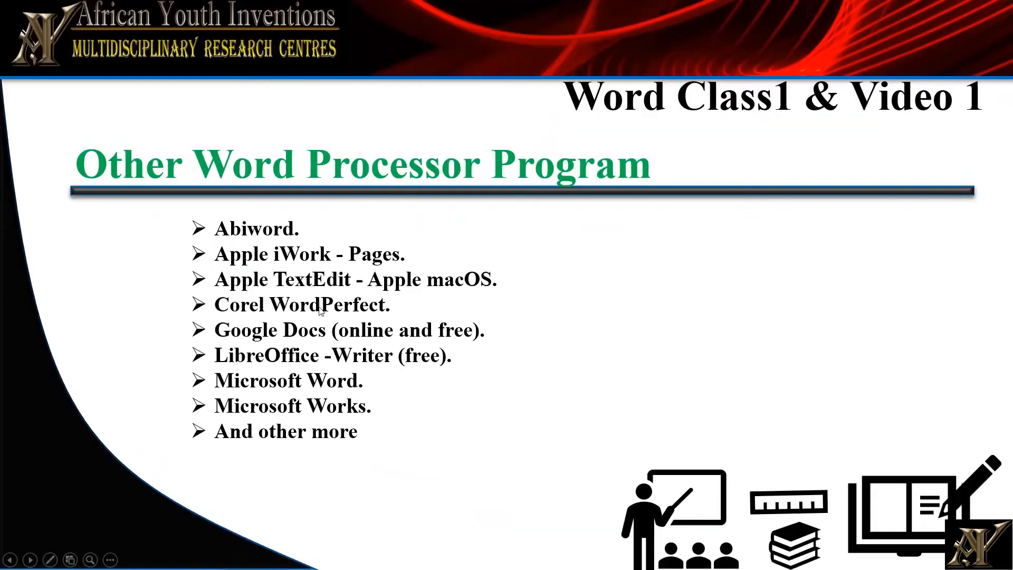
Step: Page the WR Class 1 slideshow back to Introduction, end the show, and minimise PowerPoint
{"action": "key", "text": "Left"}
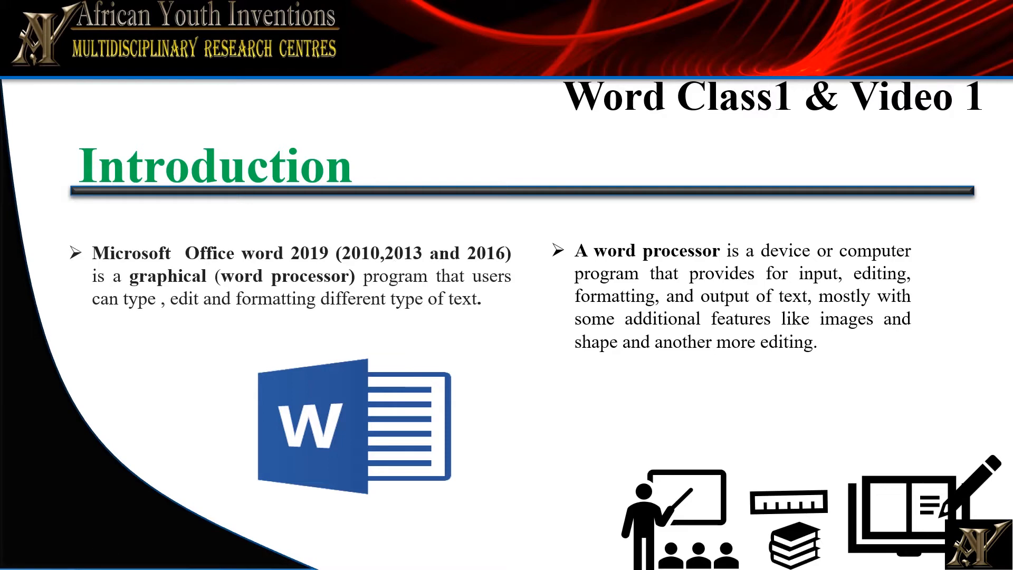
{"action": "left_click", "coordinate": [325, 247]}
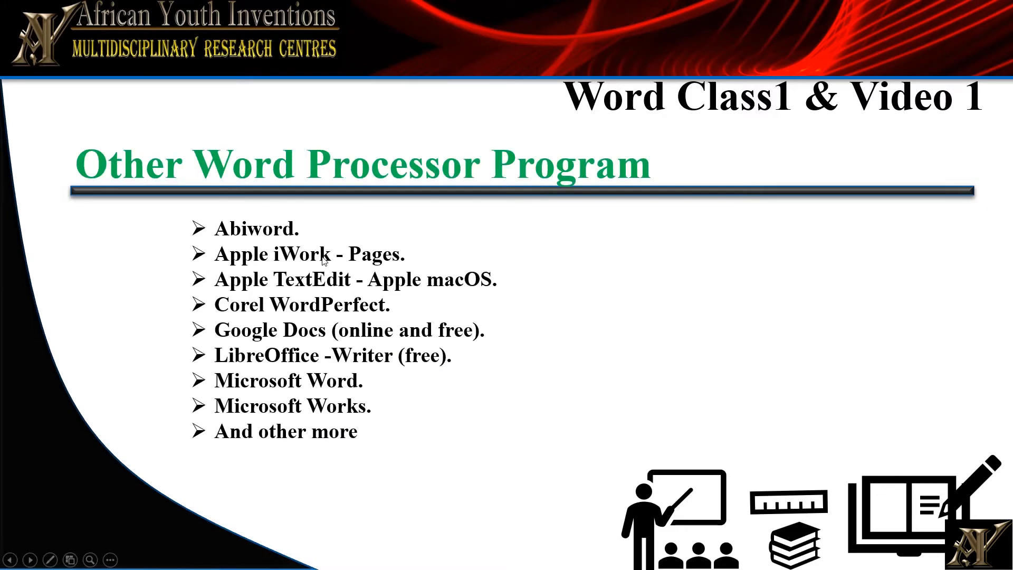
{"action": "key", "text": "Left"}
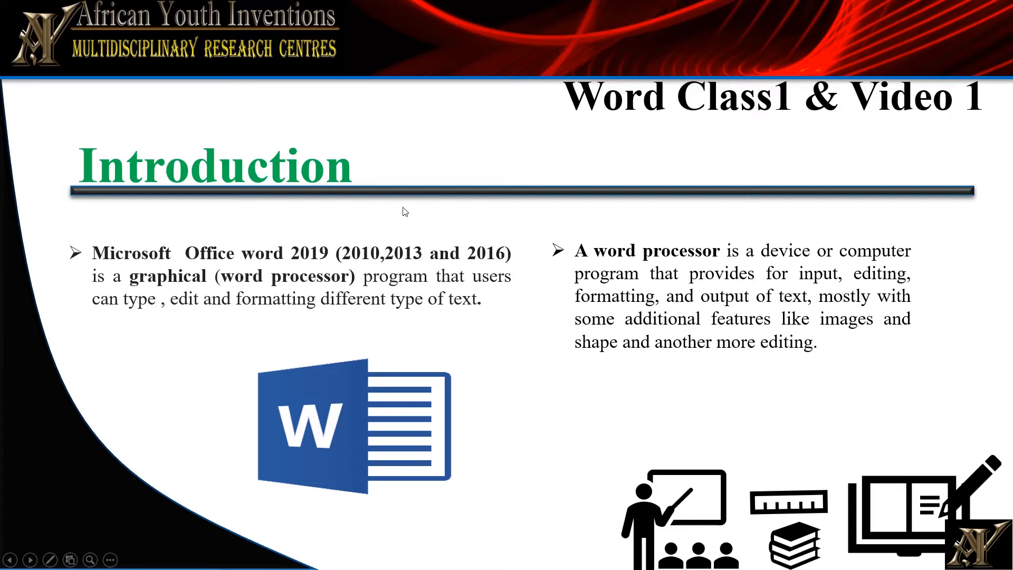
{"action": "key", "text": "Escape"}
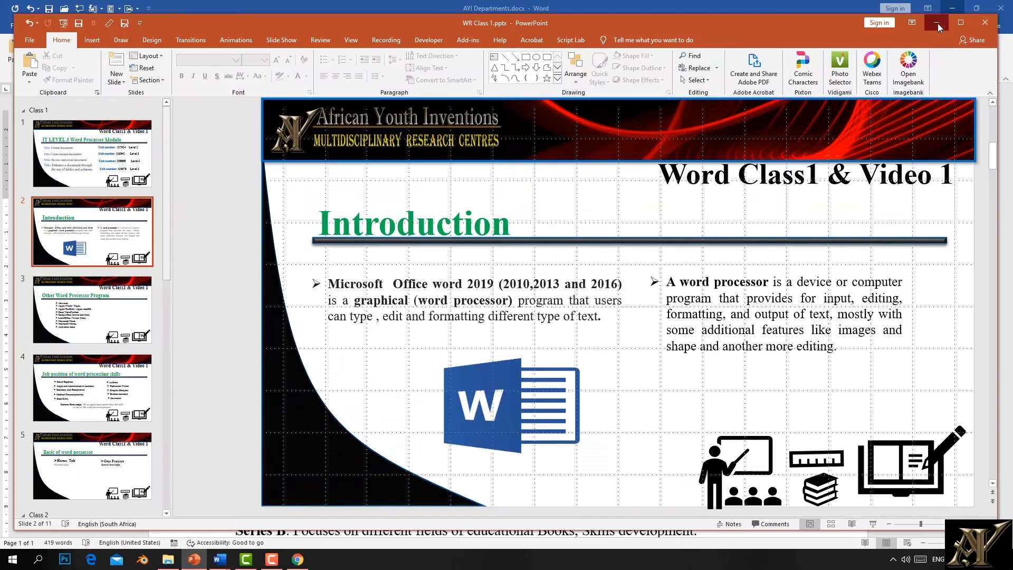
{"action": "left_click", "coordinate": [937, 23]}
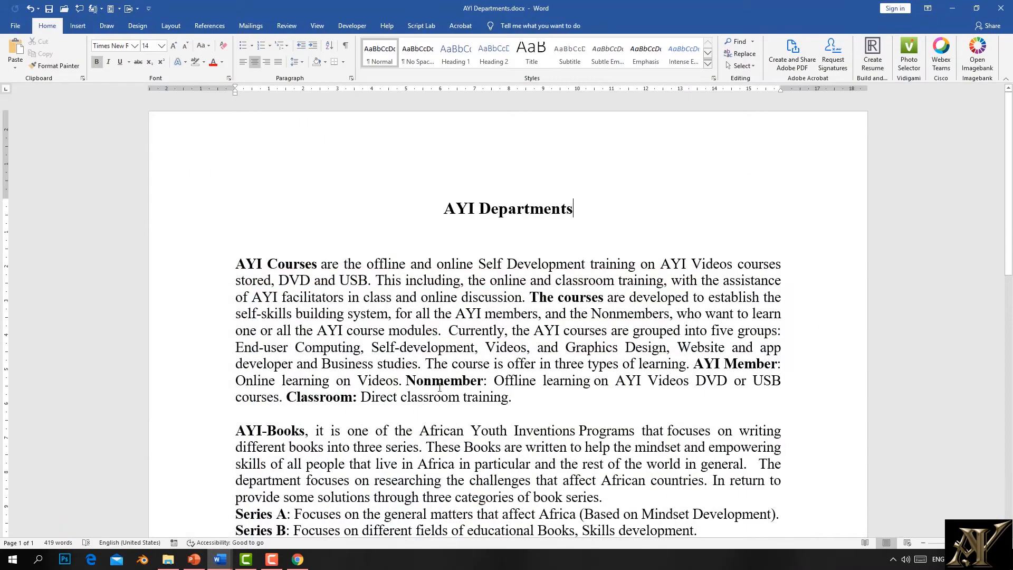
Step: Run Check Compatibility again from File > Info > Check for Issues
{"action": "left_click", "coordinate": [12, 30]}
{"action": "left_click", "coordinate": [42, 125]}
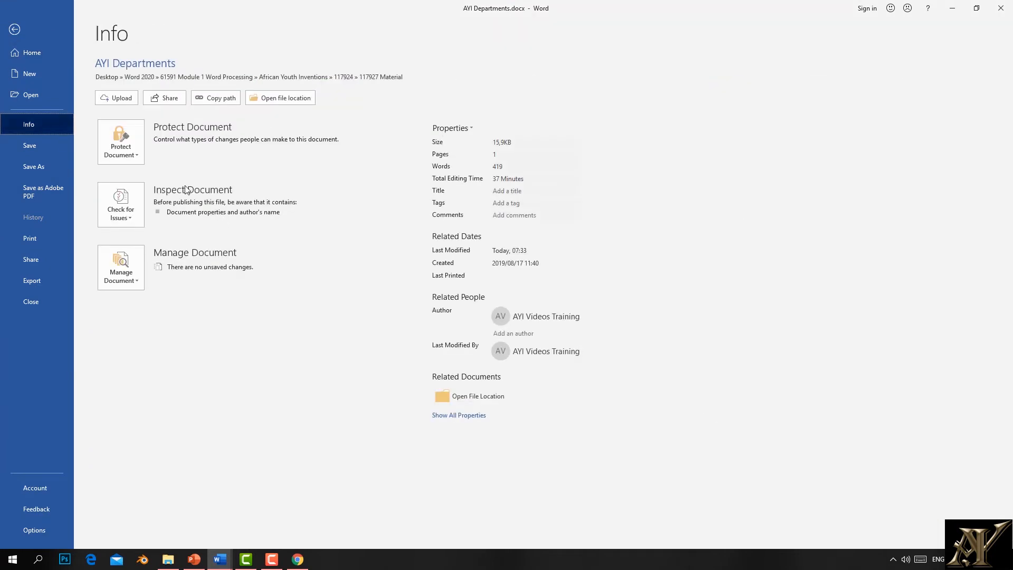
{"action": "left_click", "coordinate": [136, 215]}
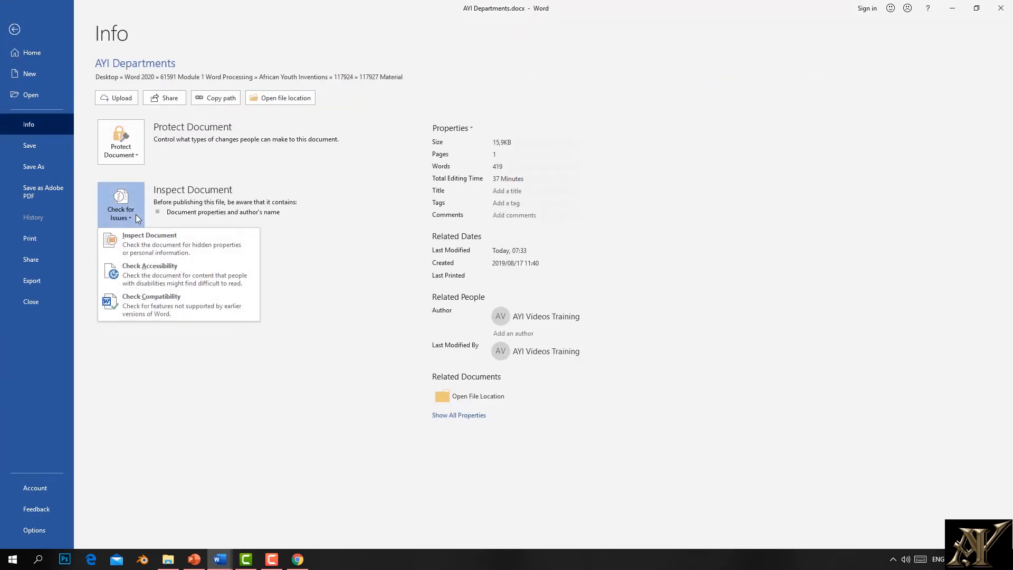
{"action": "left_click", "coordinate": [141, 311]}
Step: Toggle Word 97-2003 off and on in the versions-to-show list
{"action": "left_click", "coordinate": [474, 226]}
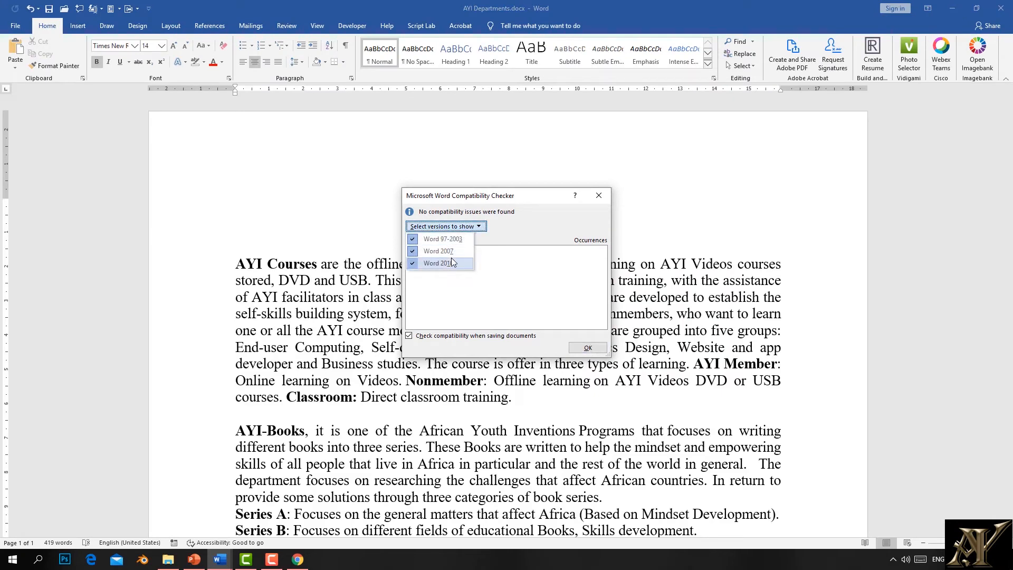
{"action": "left_click", "coordinate": [417, 243]}
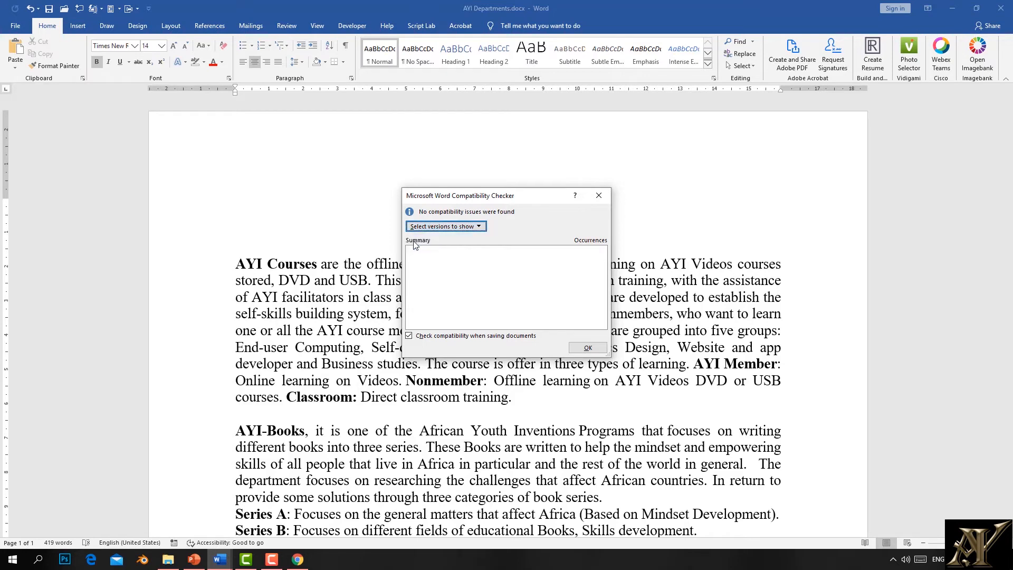
{"action": "left_click", "coordinate": [480, 228]}
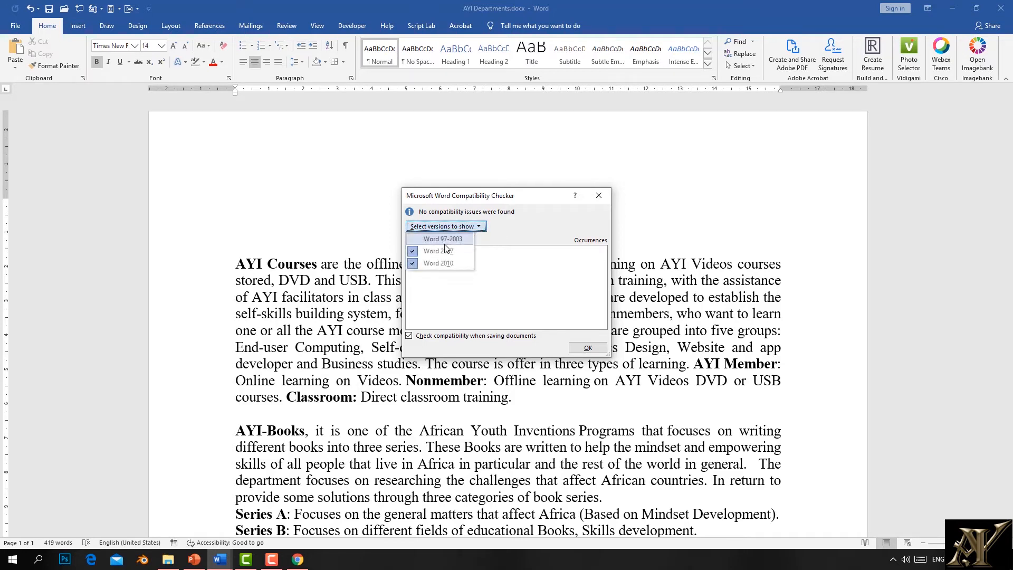
{"action": "left_click", "coordinate": [413, 239]}
{"action": "left_click", "coordinate": [421, 226]}
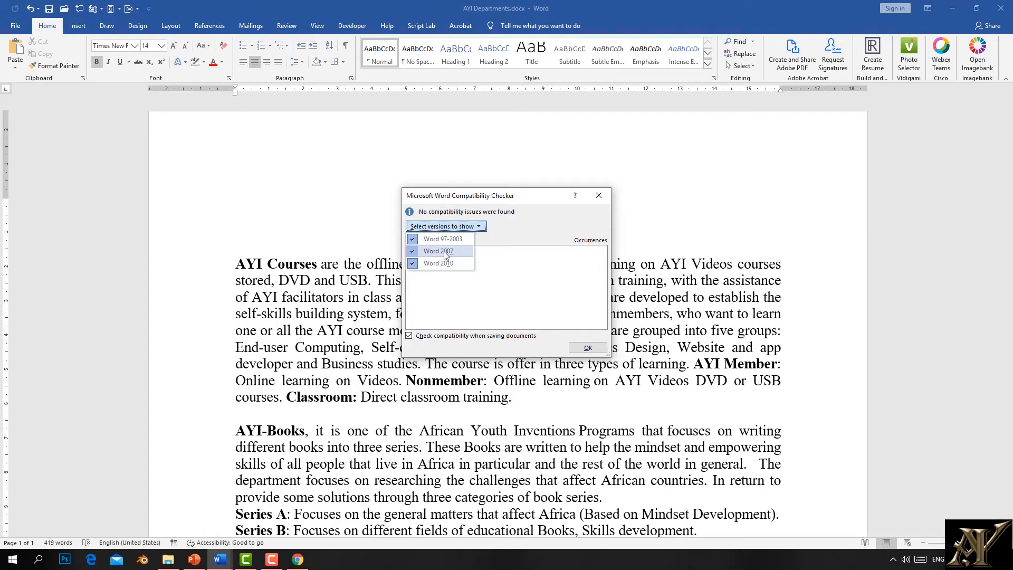
{"action": "left_click", "coordinate": [416, 243]}
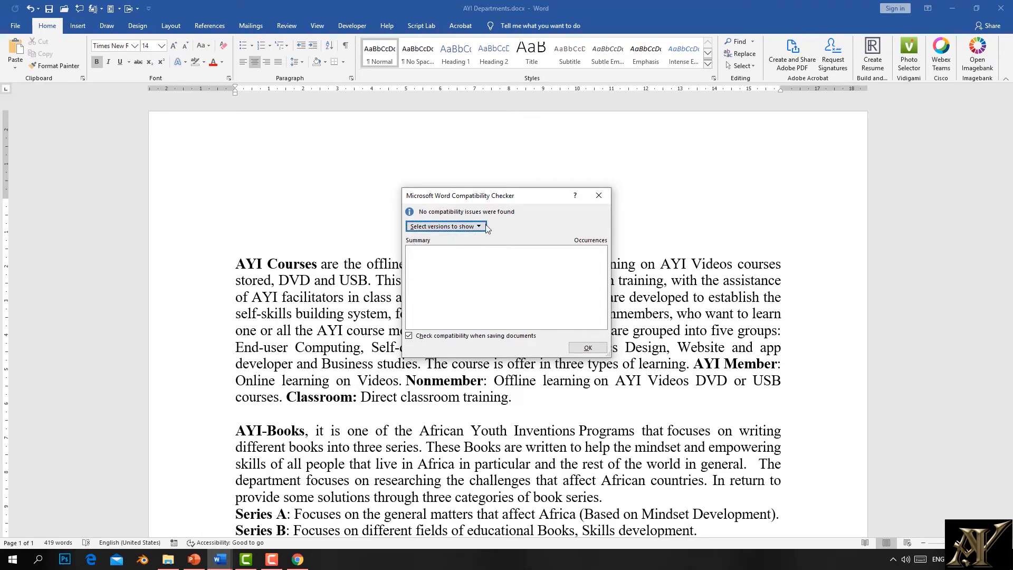
Step: Re-include Word 2007 and 97-2003 so the check covers 97-2003, 2007 and 2010, then click OK
{"action": "left_click", "coordinate": [481, 228]}
{"action": "left_click", "coordinate": [414, 252]}
{"action": "left_click", "coordinate": [478, 226]}
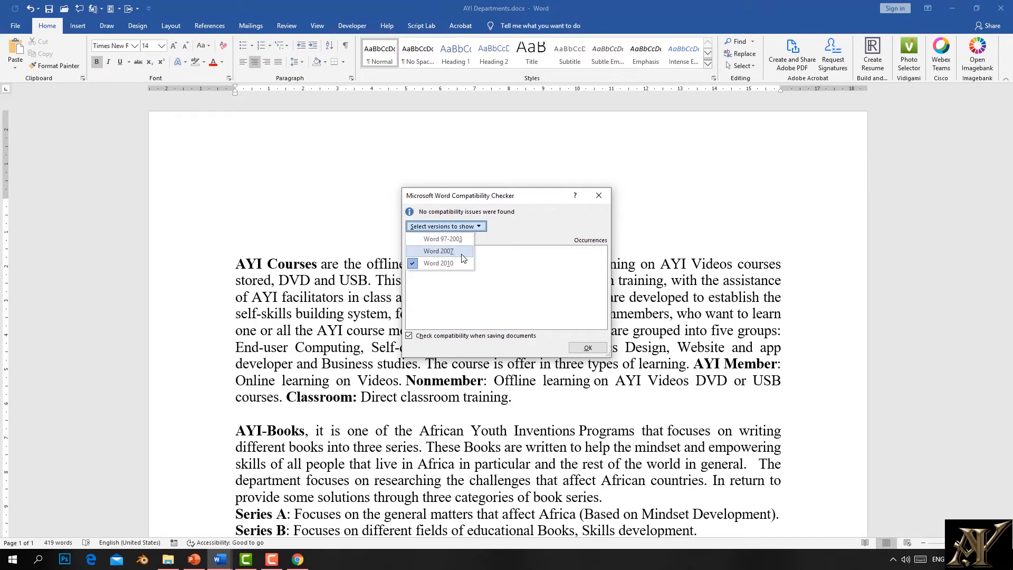
{"action": "left_click", "coordinate": [414, 251]}
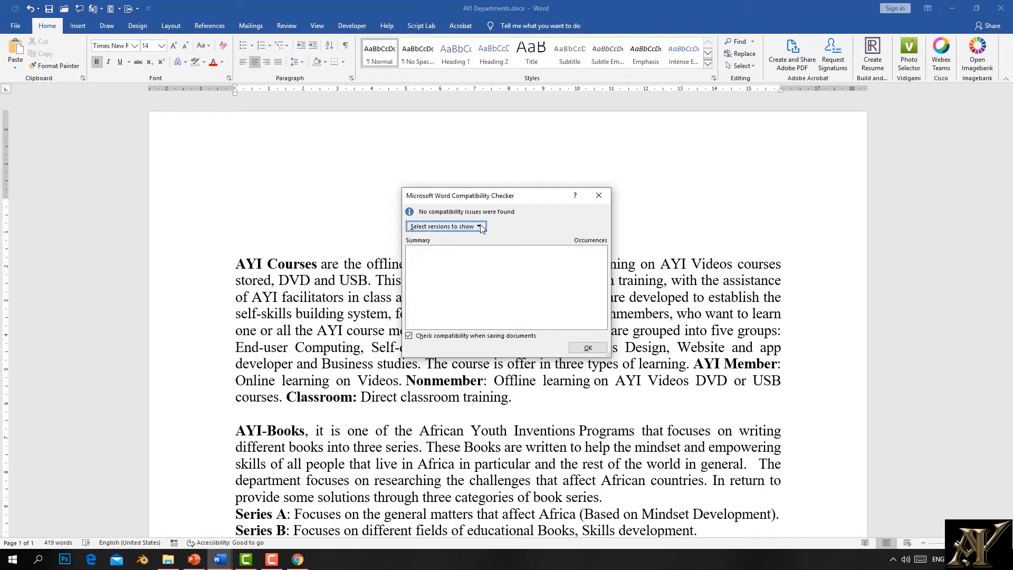
{"action": "left_click", "coordinate": [443, 227]}
{"action": "left_click", "coordinate": [420, 238]}
{"action": "left_click", "coordinate": [480, 226]}
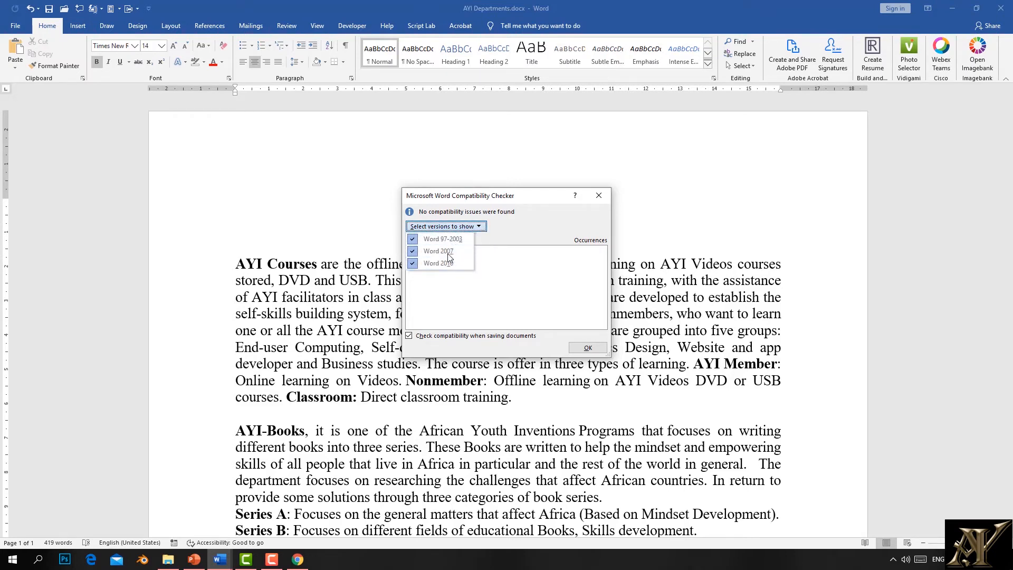
{"action": "left_click", "coordinate": [590, 349]}
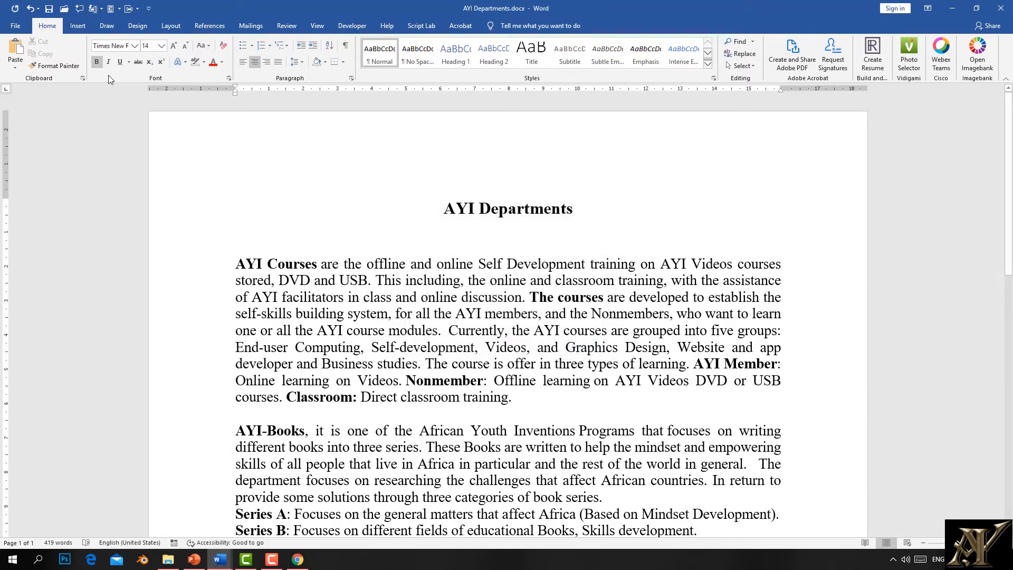
Step: Open File > Info and look over the Check for Issues and Manage Document options
{"action": "left_click", "coordinate": [5, 29]}
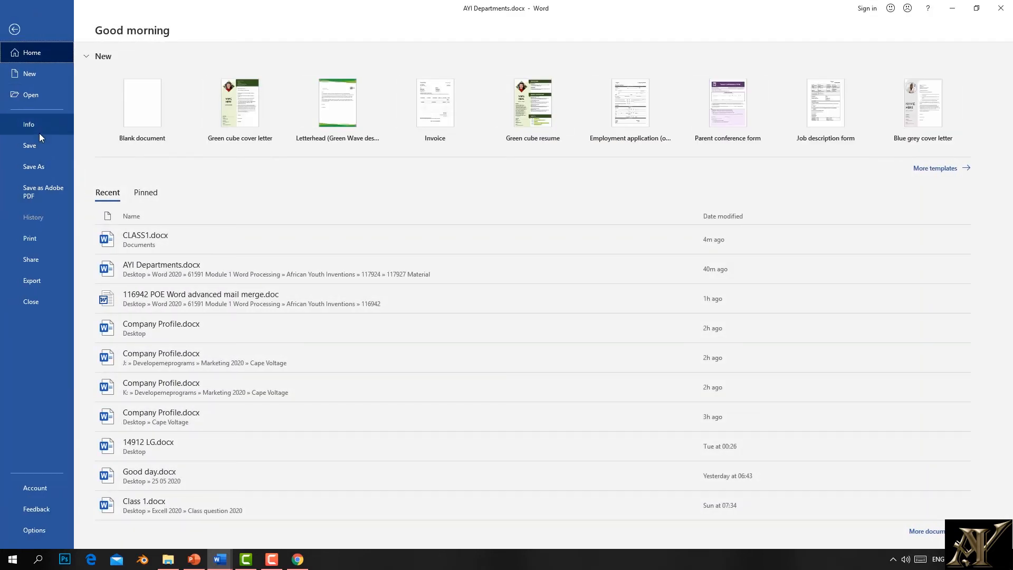
{"action": "left_click", "coordinate": [34, 126]}
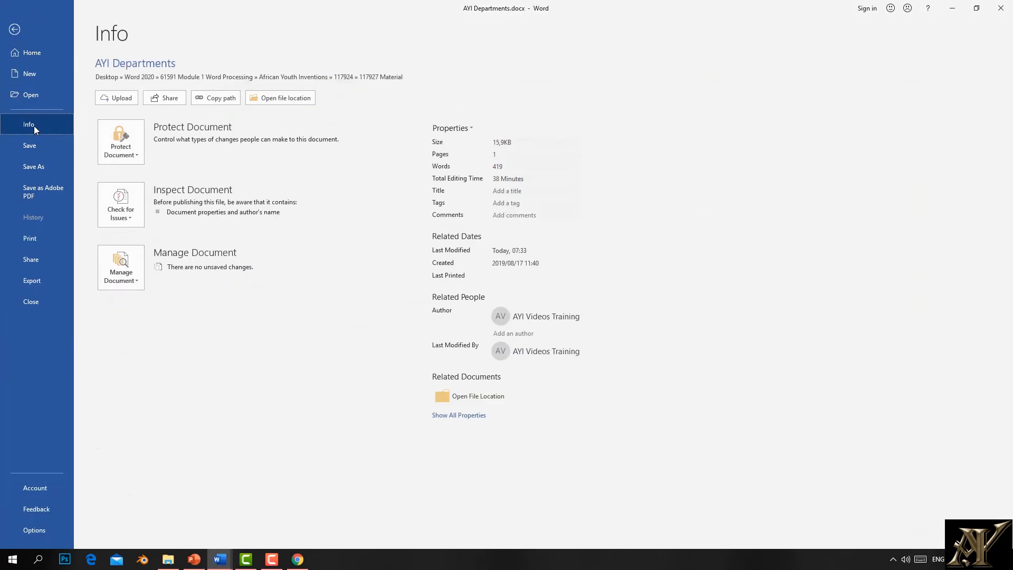
{"action": "left_click", "coordinate": [131, 218]}
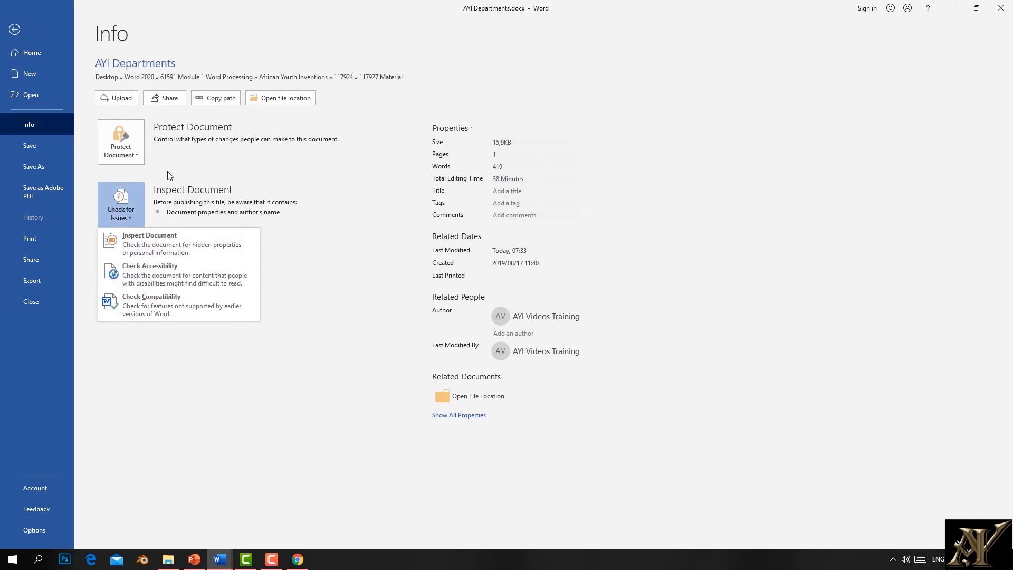
{"action": "left_click", "coordinate": [167, 170]}
{"action": "left_click", "coordinate": [134, 282]}
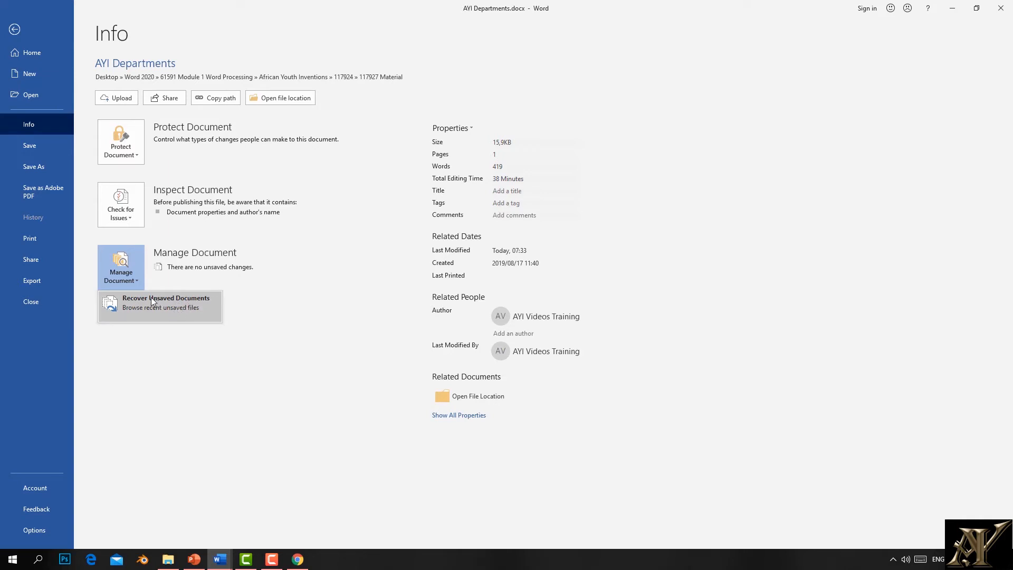
{"action": "left_click", "coordinate": [11, 122]}
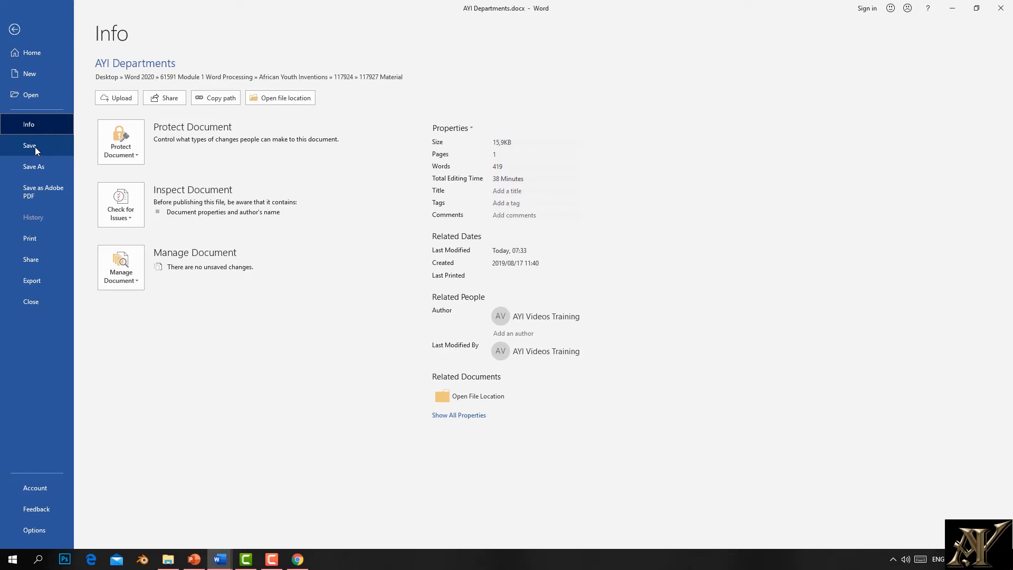
Step: Browse Save As locations (OneDrive, This PC, Documents), the file name and format list without saving
{"action": "left_click", "coordinate": [40, 165]}
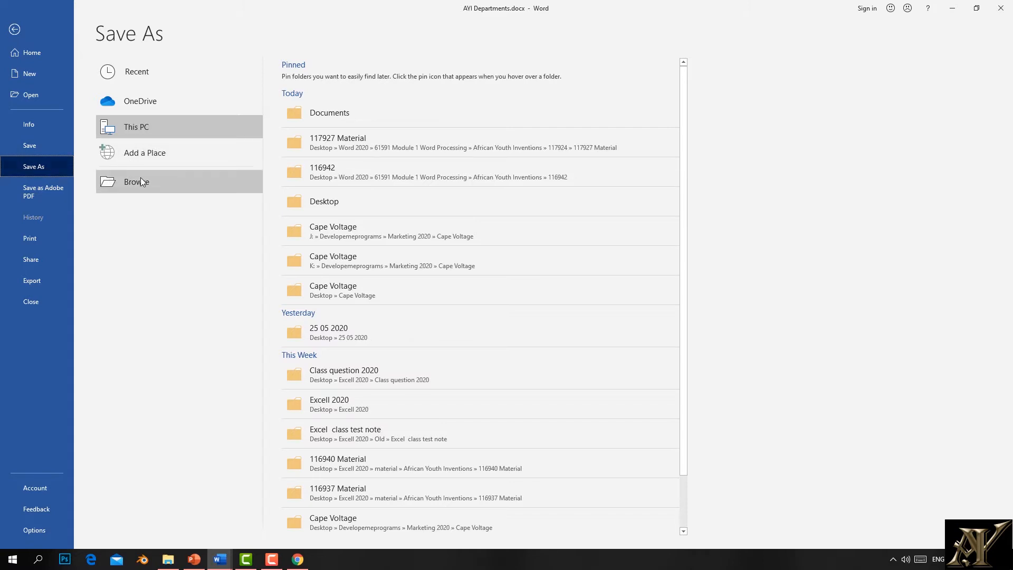
{"action": "left_click", "coordinate": [137, 104]}
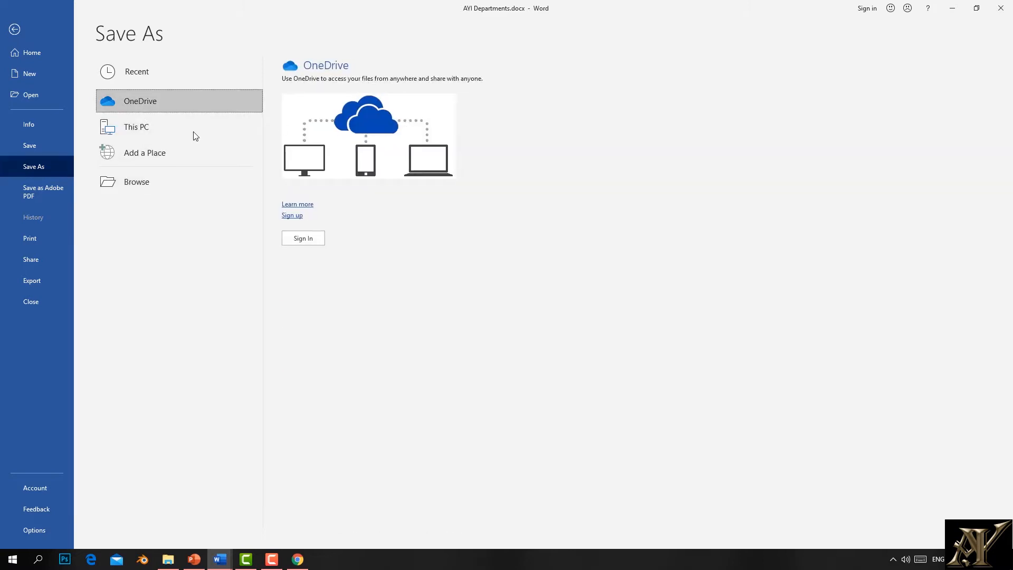
{"action": "left_click", "coordinate": [139, 133]}
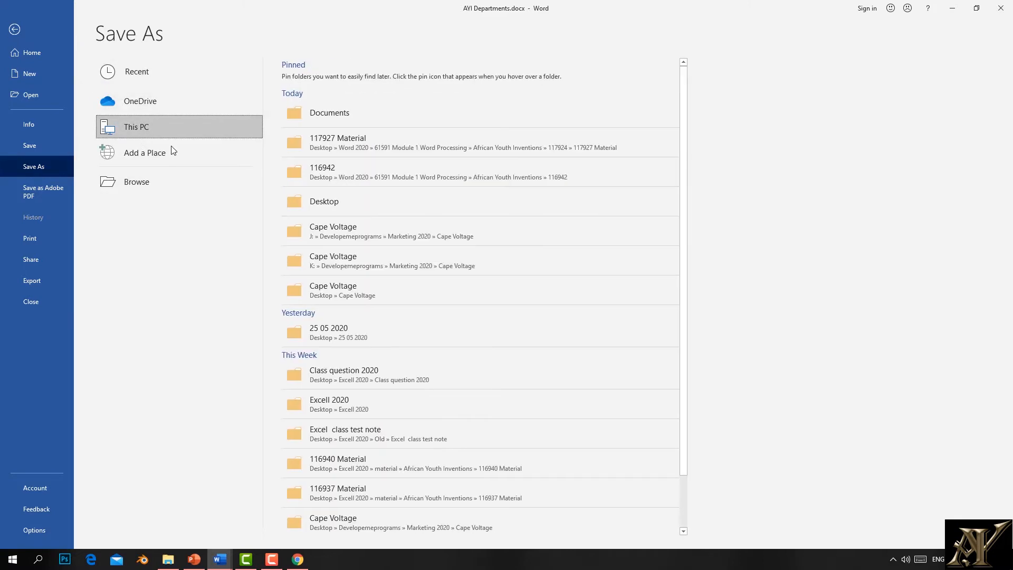
{"action": "left_click", "coordinate": [141, 185]}
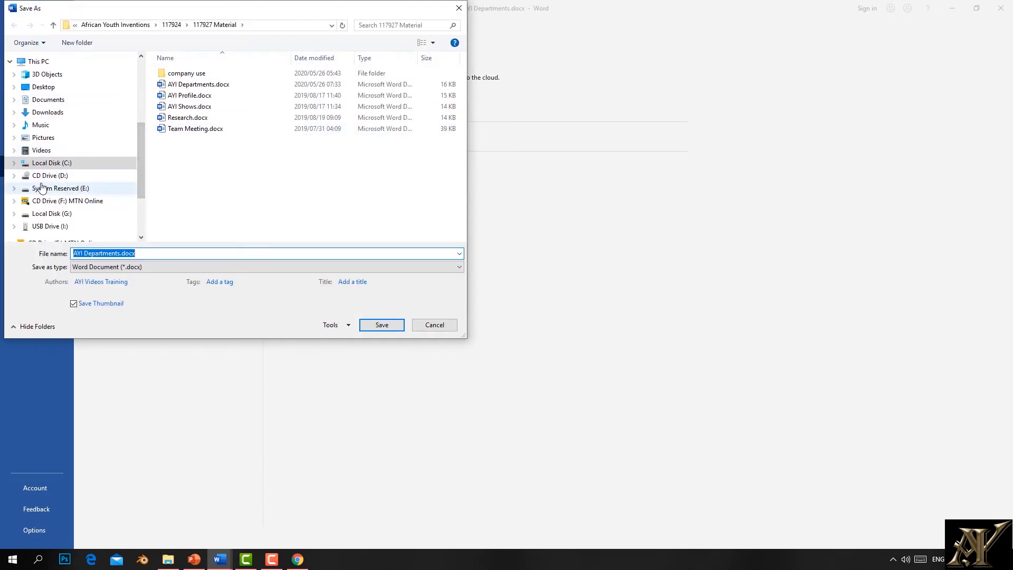
{"action": "left_click", "coordinate": [47, 111]}
{"action": "left_click", "coordinate": [47, 100]}
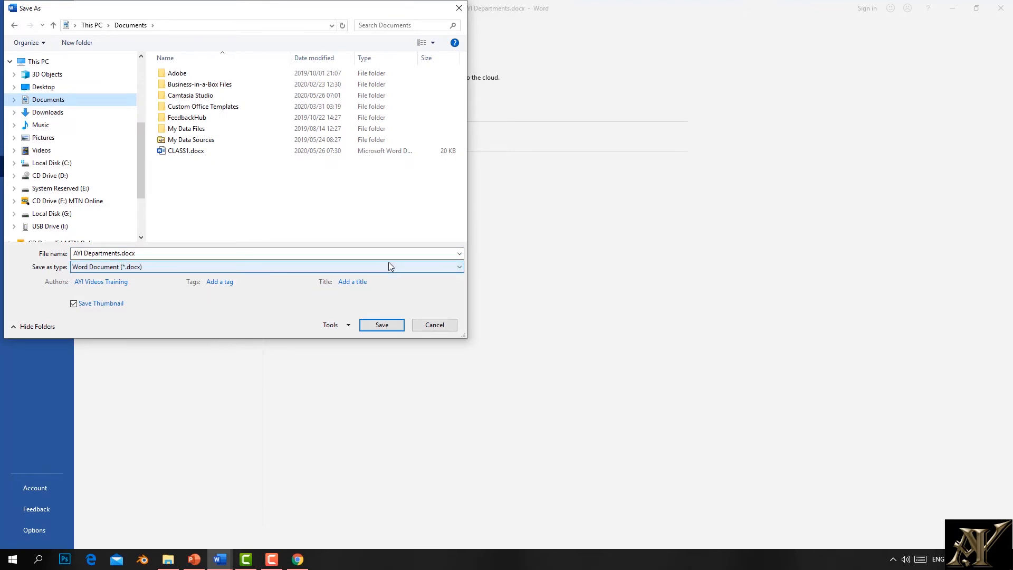
{"action": "left_click", "coordinate": [145, 255]}
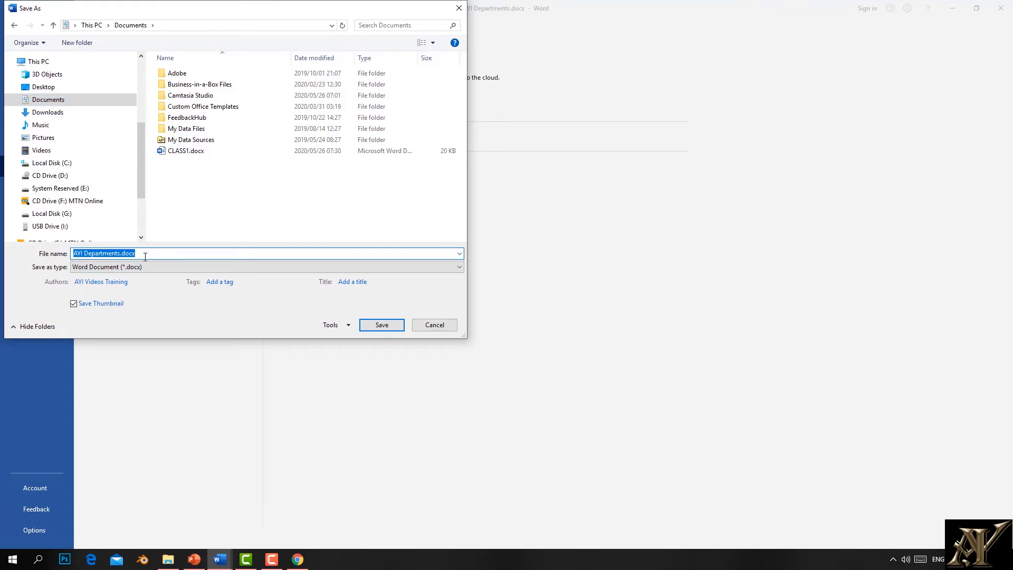
{"action": "left_click", "coordinate": [459, 267]}
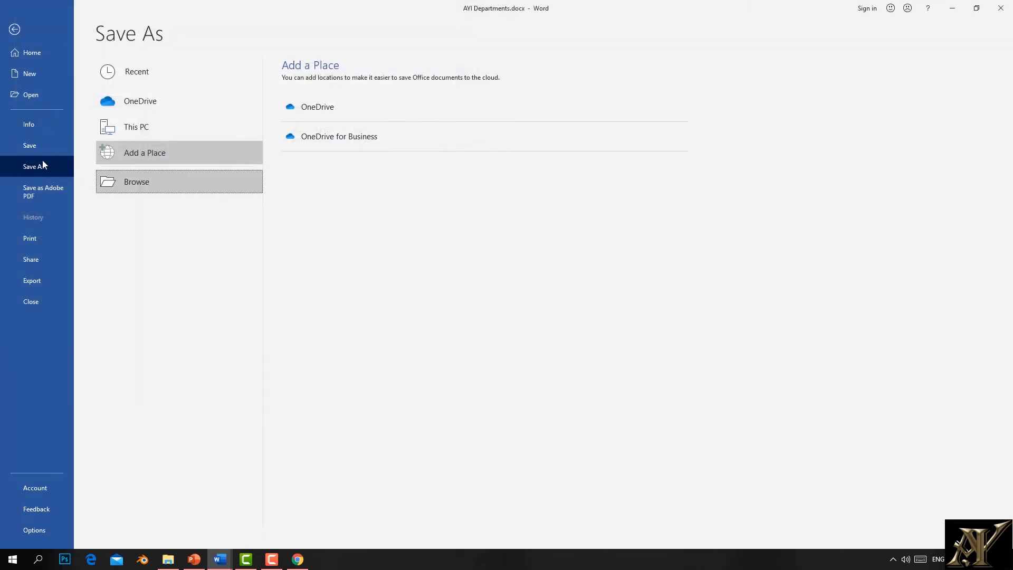
Step: Return to the document and start a new empty line after the last paragraph
{"action": "left_click", "coordinate": [18, 33]}
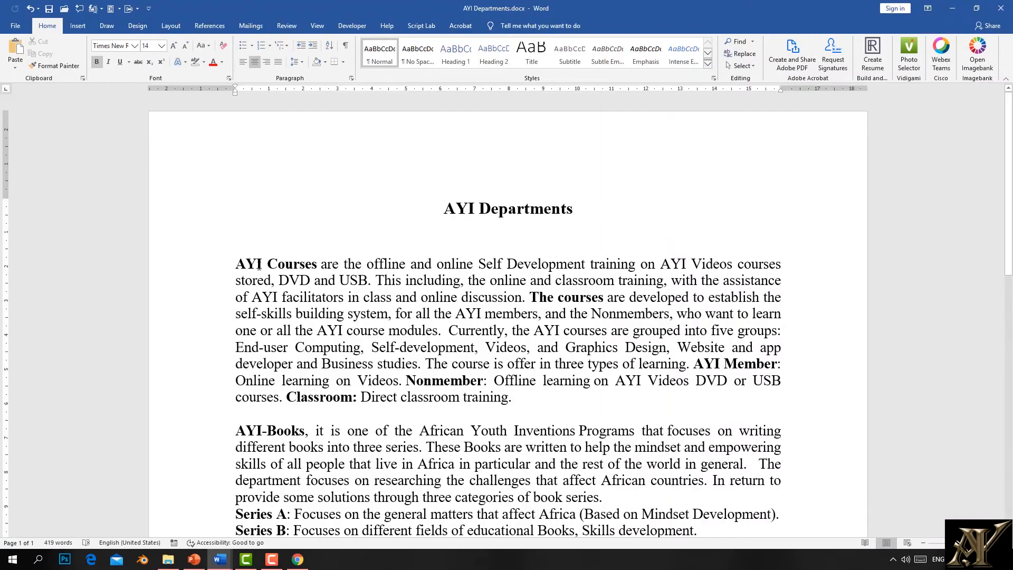
{"action": "key", "text": "ctrl+End"}
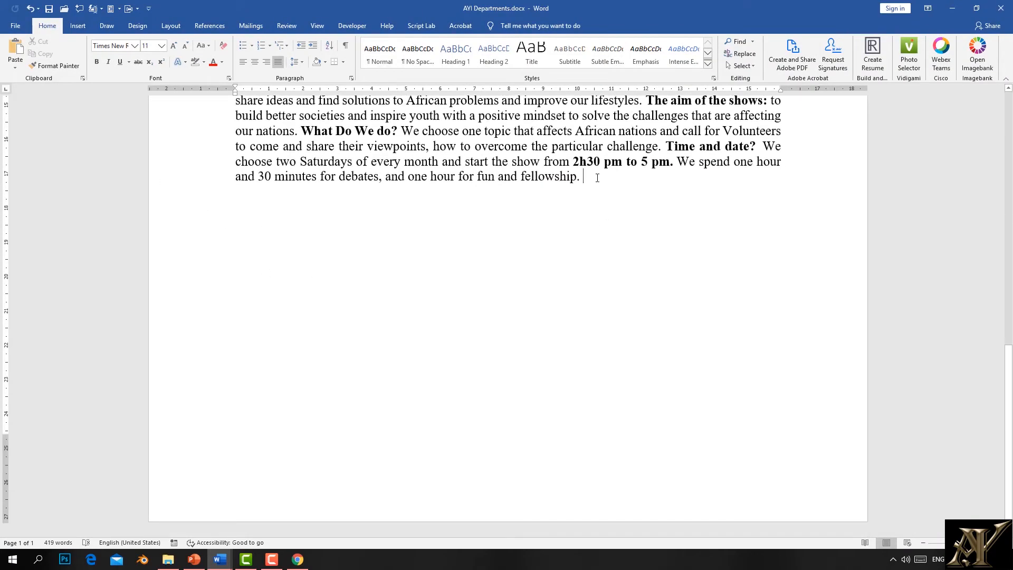
{"action": "key", "text": "Return"}
{"action": "key", "text": "Return"}
Step: Type the line 'PORTABLE Document File', select the word PORTABLE, and open the File start page
{"action": "type", "text": "P"}
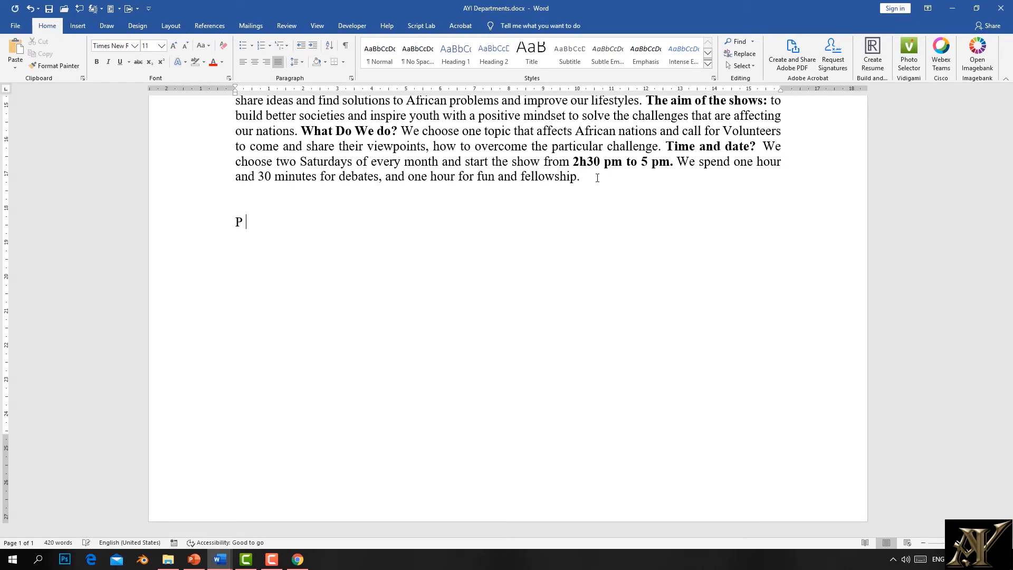
{"action": "type", "text": "ORTABLE dOcumrent File"}
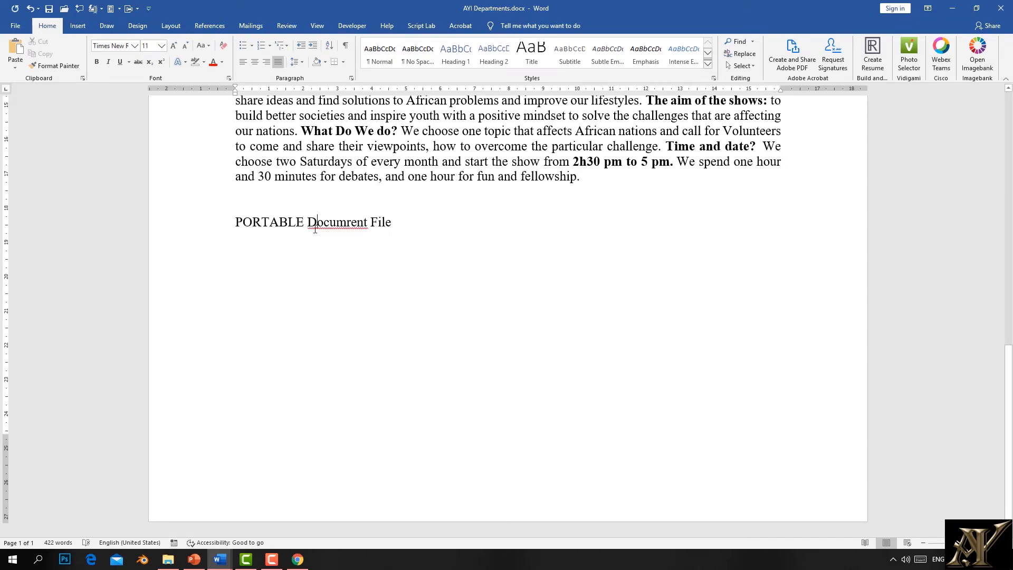
{"action": "left_click_drag", "start_coordinate": [304, 222], "coordinate": [211, 218]}
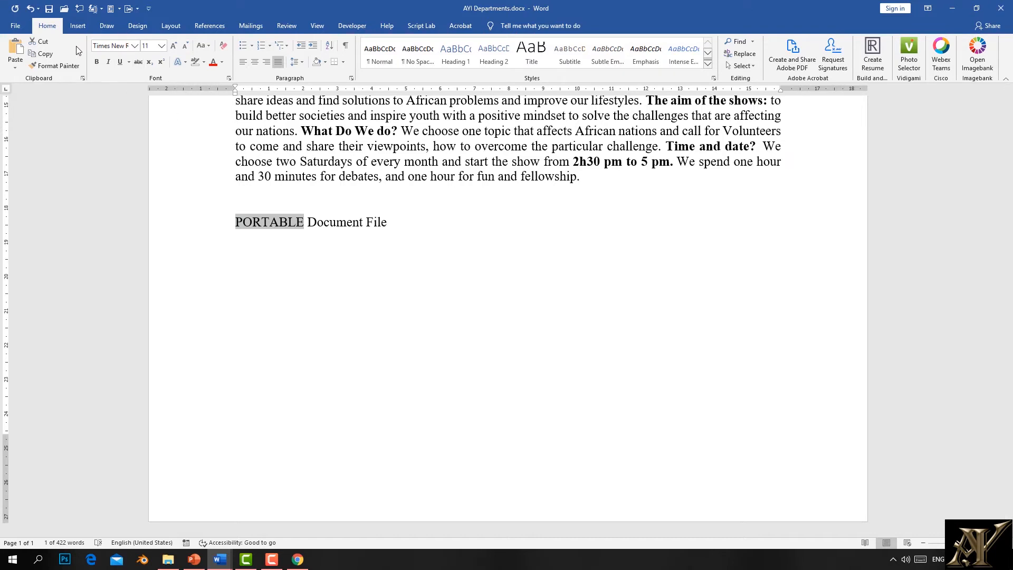
{"action": "left_click", "coordinate": [14, 27]}
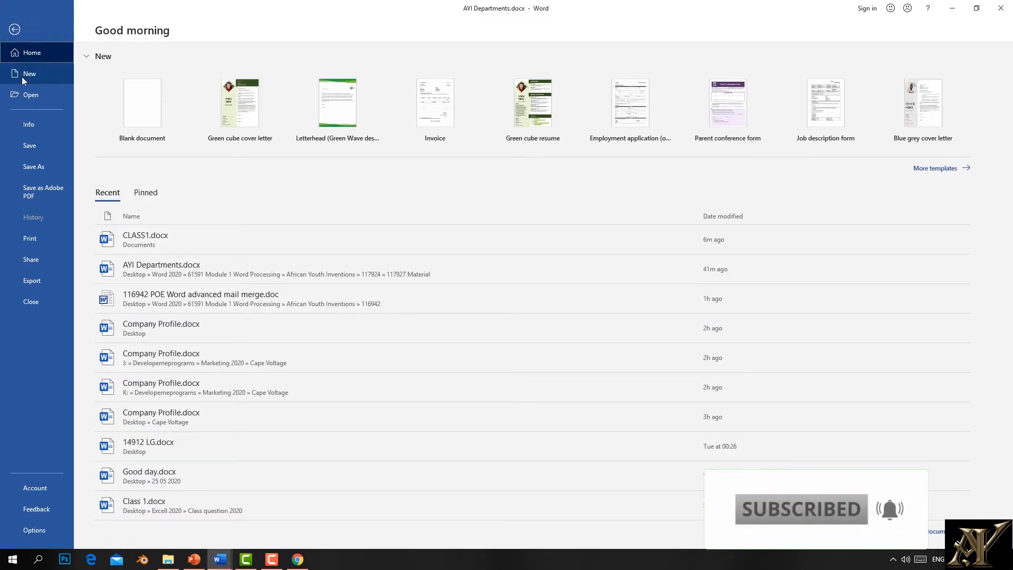
{"action": "left_click", "coordinate": [15, 29]}
{"action": "scroll", "coordinate": [408, 162], "scroll_direction": "up", "scroll_amount": 12}
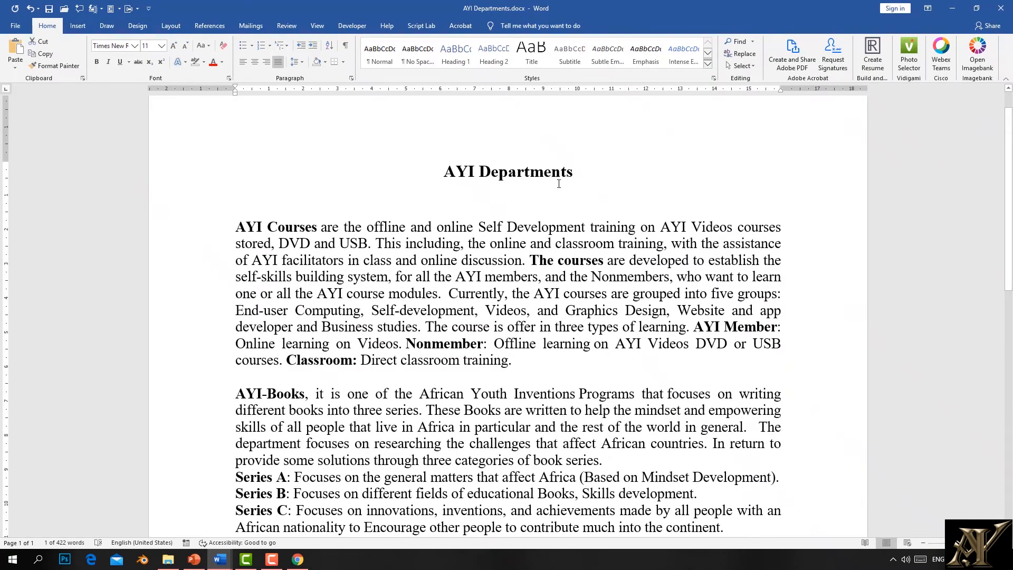
{"action": "left_click_drag", "start_coordinate": [573, 178], "coordinate": [442, 186]}
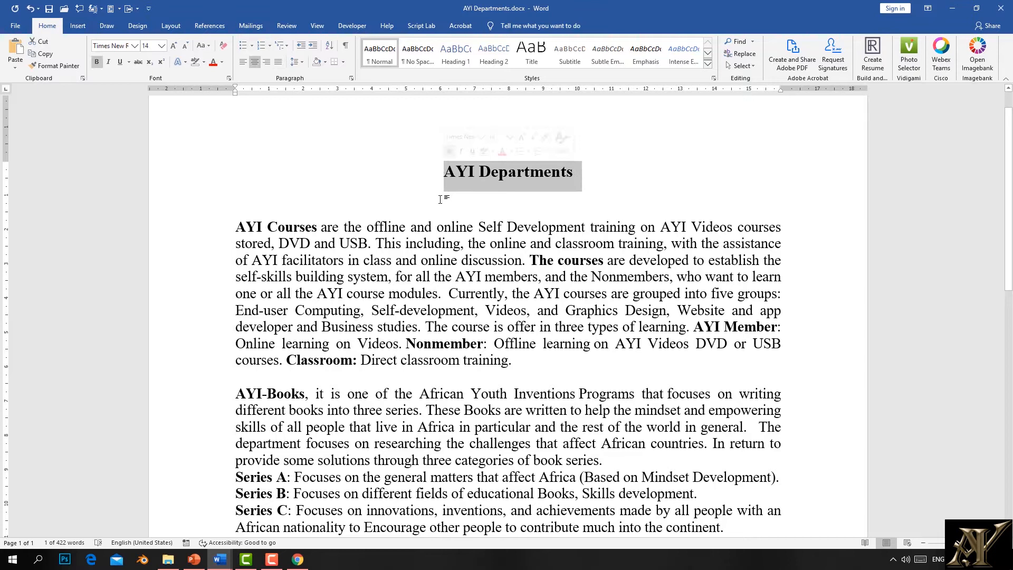
{"action": "left_click", "coordinate": [440, 166]}
{"action": "left_click", "coordinate": [235, 227]}
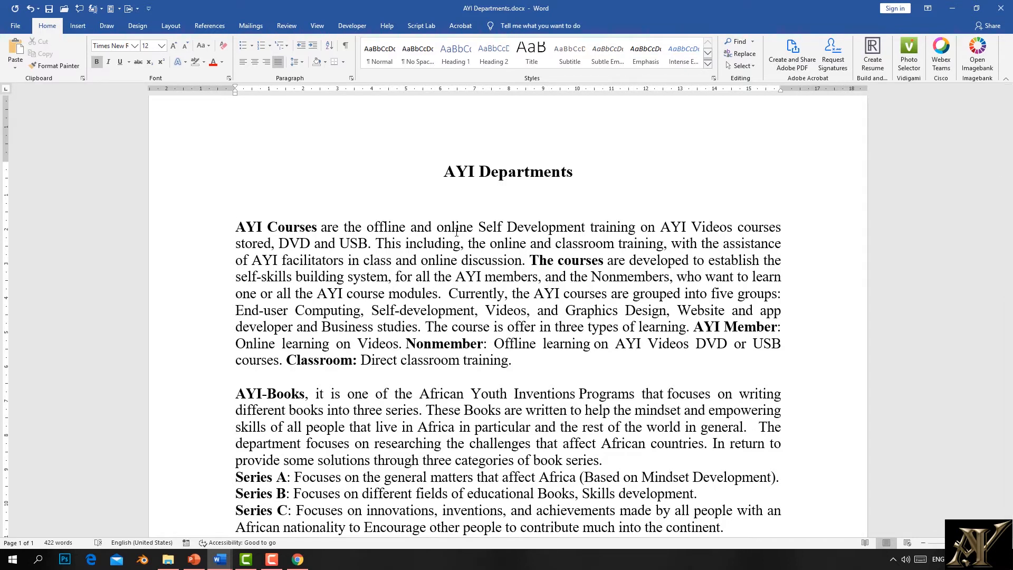
{"action": "scroll", "coordinate": [506, 227], "scroll_direction": "down", "scroll_amount": 10}
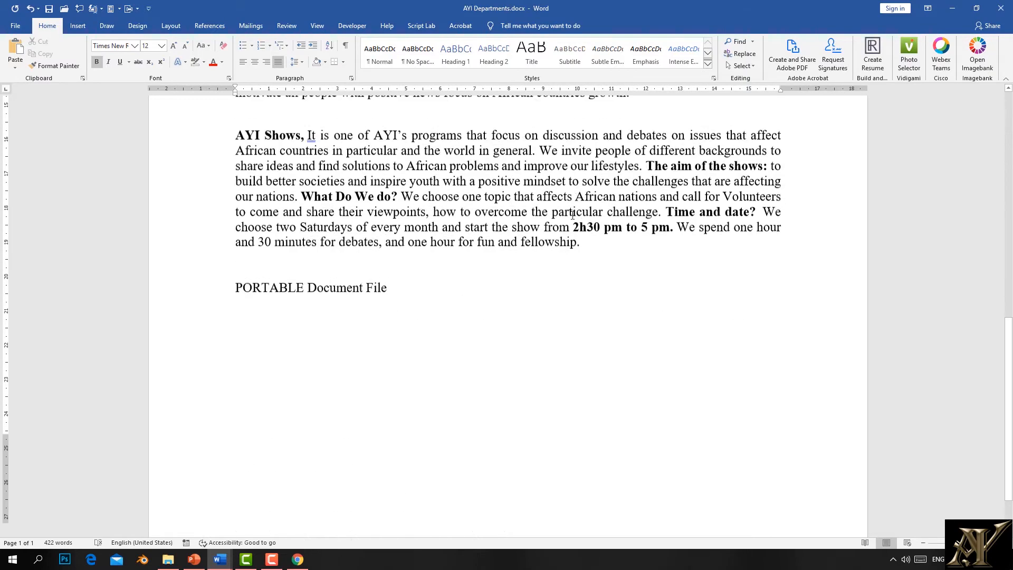
{"action": "scroll", "coordinate": [543, 240], "scroll_direction": "up", "scroll_amount": 12}
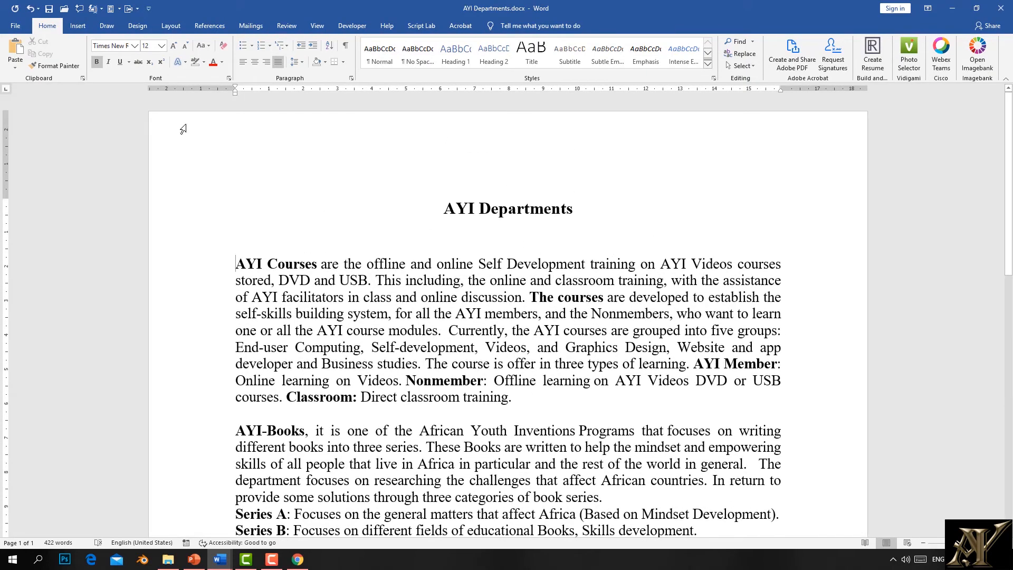
{"action": "left_click", "coordinate": [16, 25]}
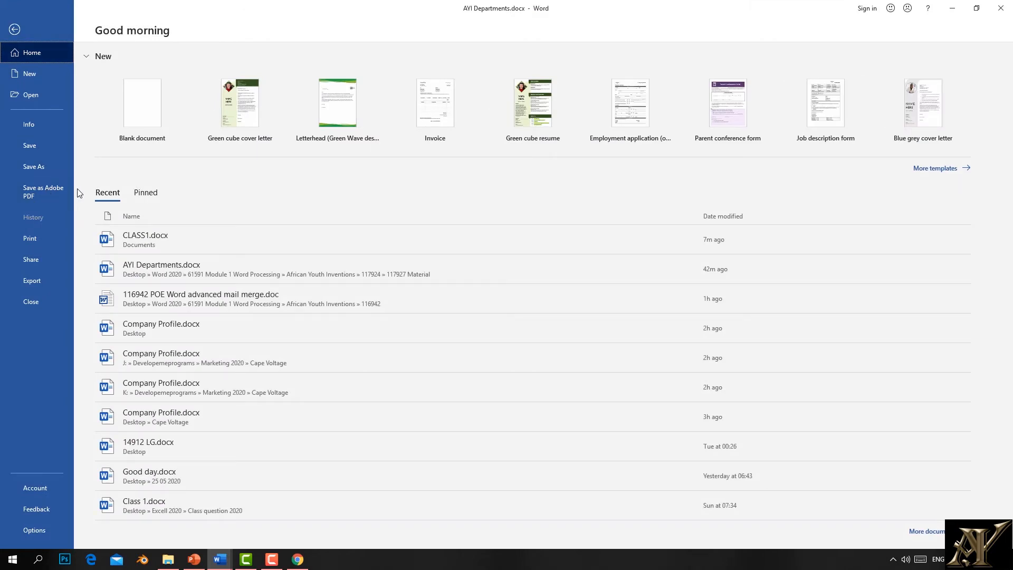
Step: Preview printing, then send AYI Departments.docx by email as an attachment in a new Outlook message
{"action": "left_click", "coordinate": [40, 245]}
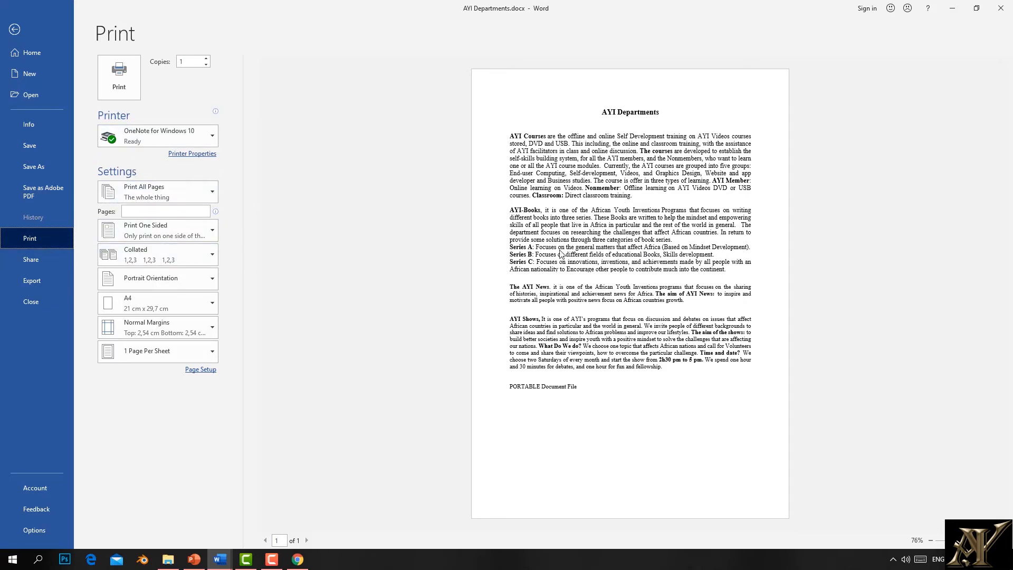
{"action": "left_click", "coordinate": [30, 261]}
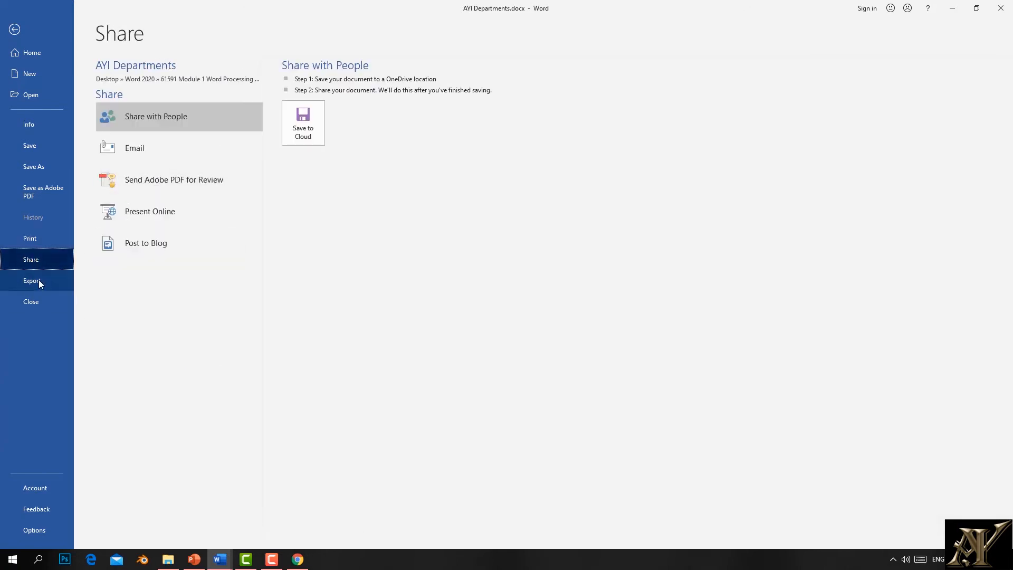
{"action": "left_click", "coordinate": [131, 157]}
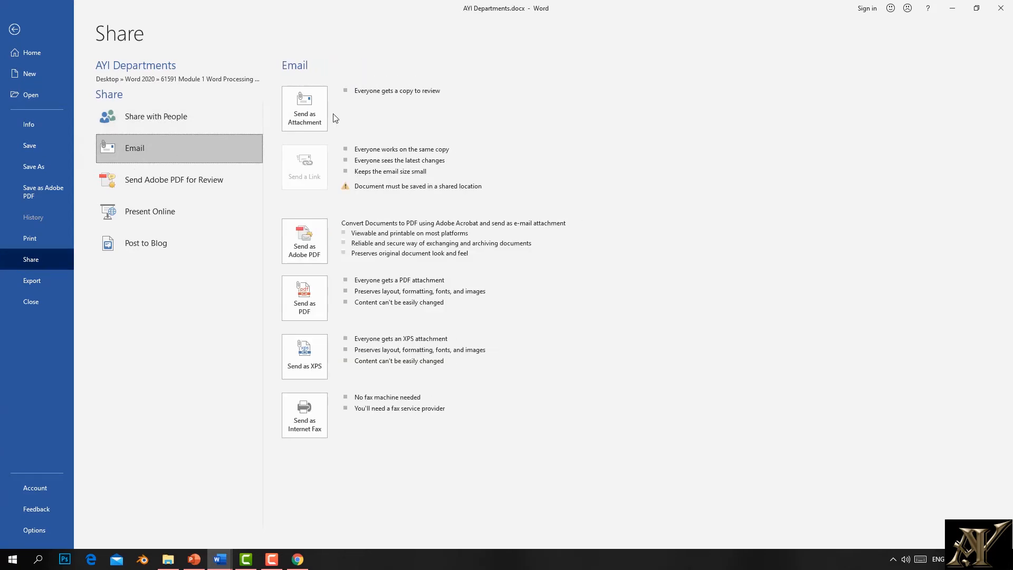
{"action": "left_click", "coordinate": [315, 112]}
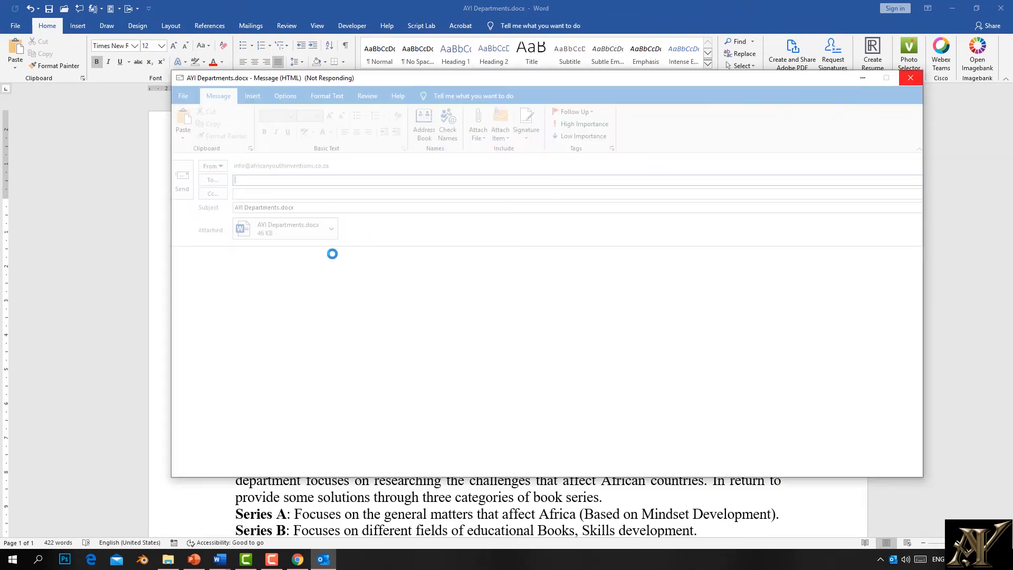
Step: Click into the Cc and To fields, close the unsent message, and return to Word's Share page
{"action": "left_click", "coordinate": [244, 196]}
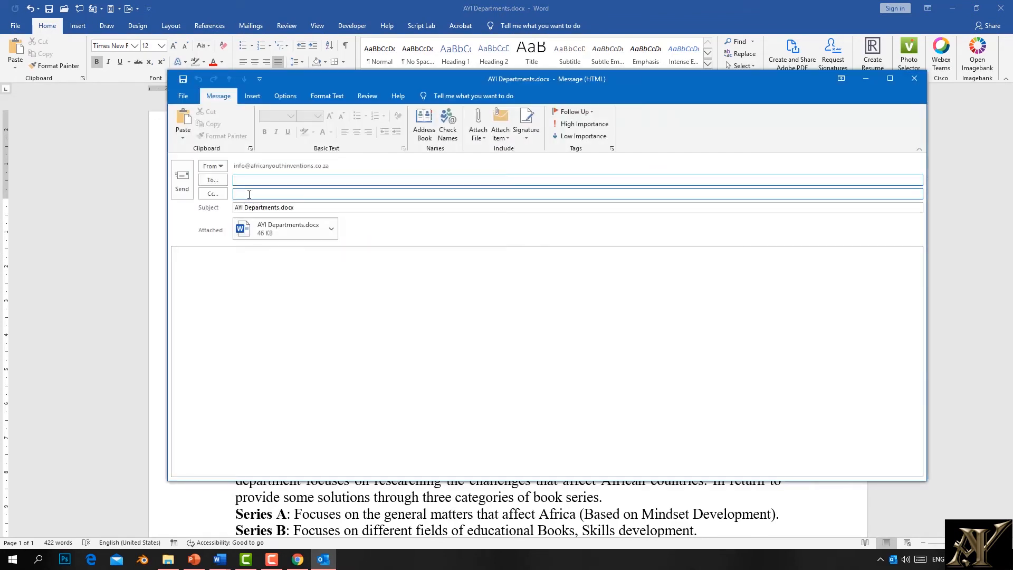
{"action": "left_click", "coordinate": [242, 181]}
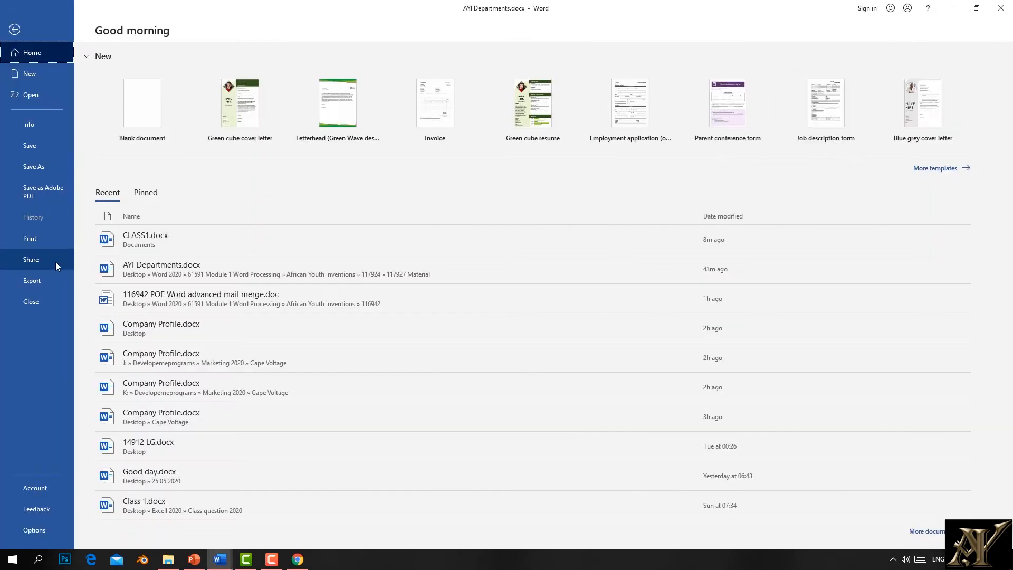
{"action": "left_click", "coordinate": [50, 262]}
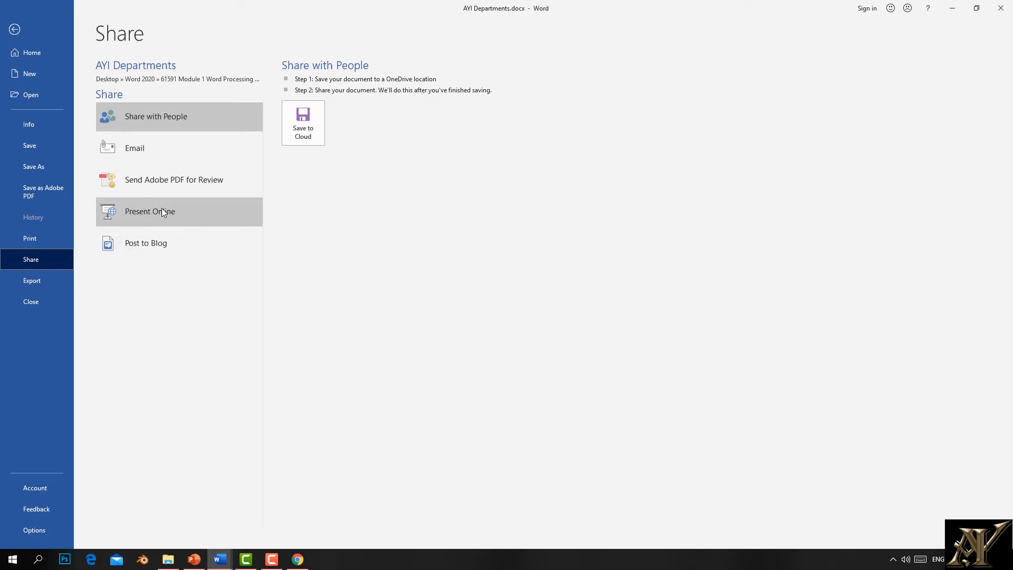
Step: View the Export options, then open the Account page showing Office Professional Plus 2019 product information
{"action": "left_click", "coordinate": [24, 287]}
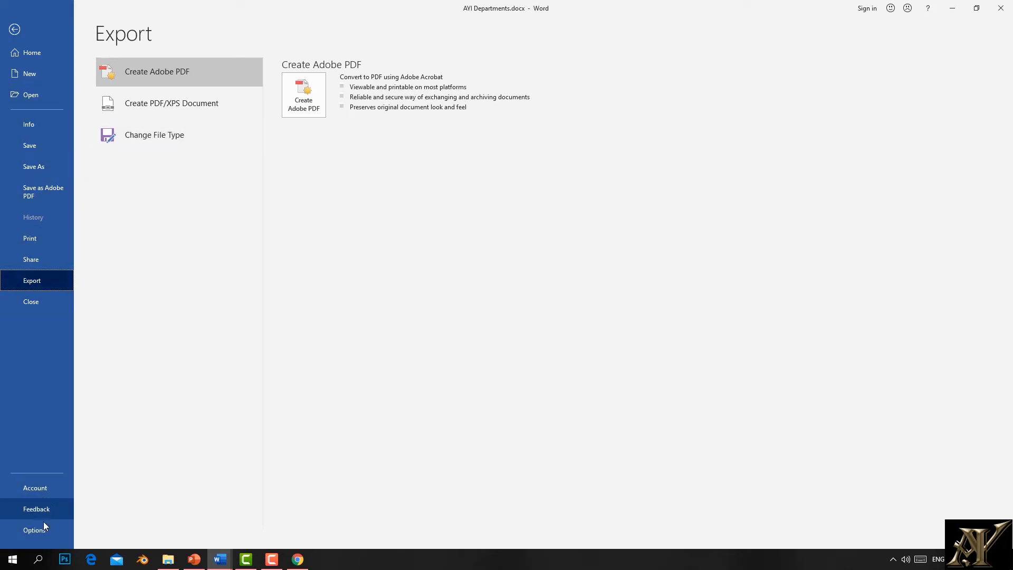
{"action": "left_click", "coordinate": [32, 491]}
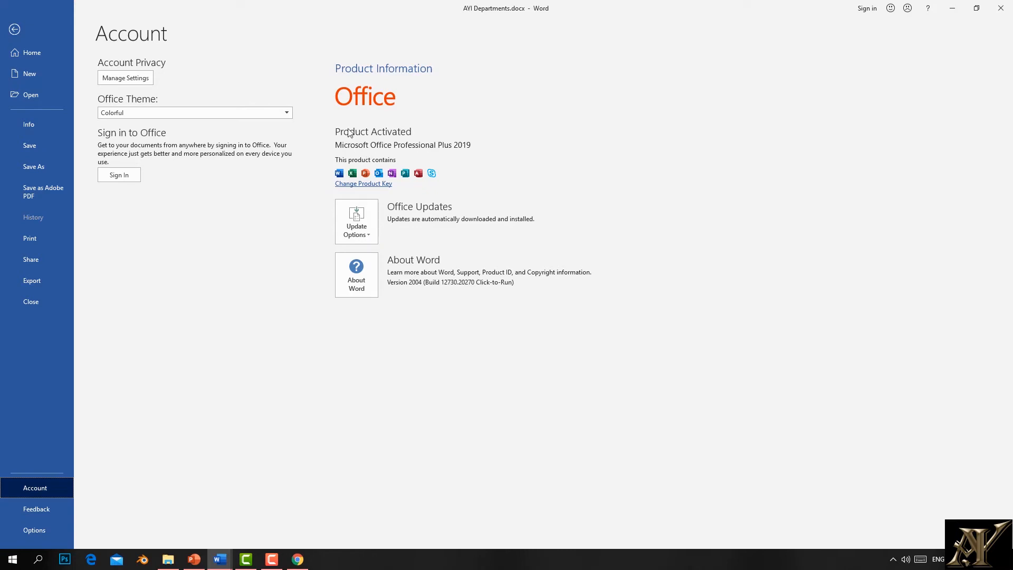
Step: Switch the Office theme to Dark Gray
{"action": "left_click", "coordinate": [13, 34]}
{"action": "left_click", "coordinate": [284, 112]}
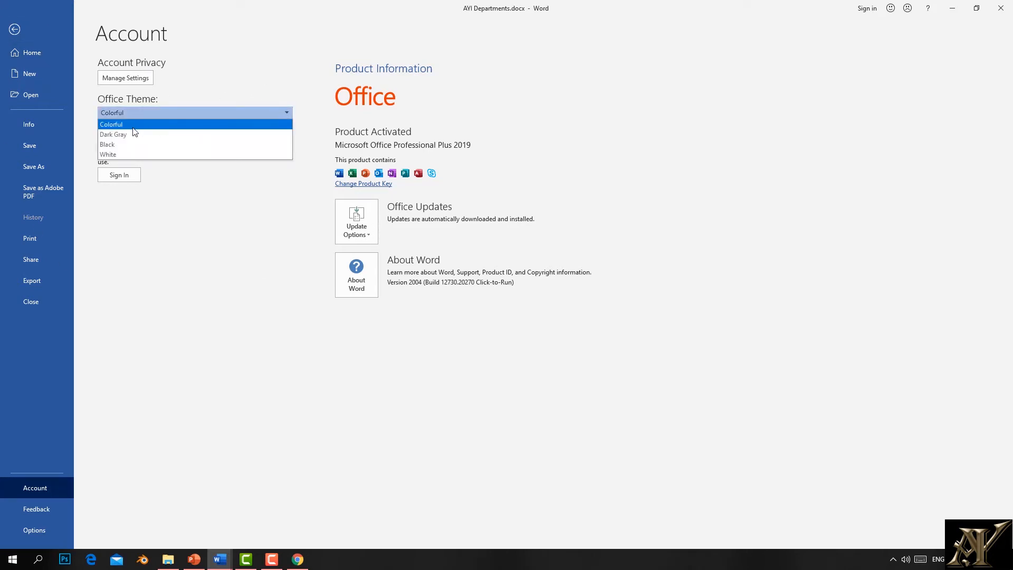
{"action": "left_click", "coordinate": [119, 134]}
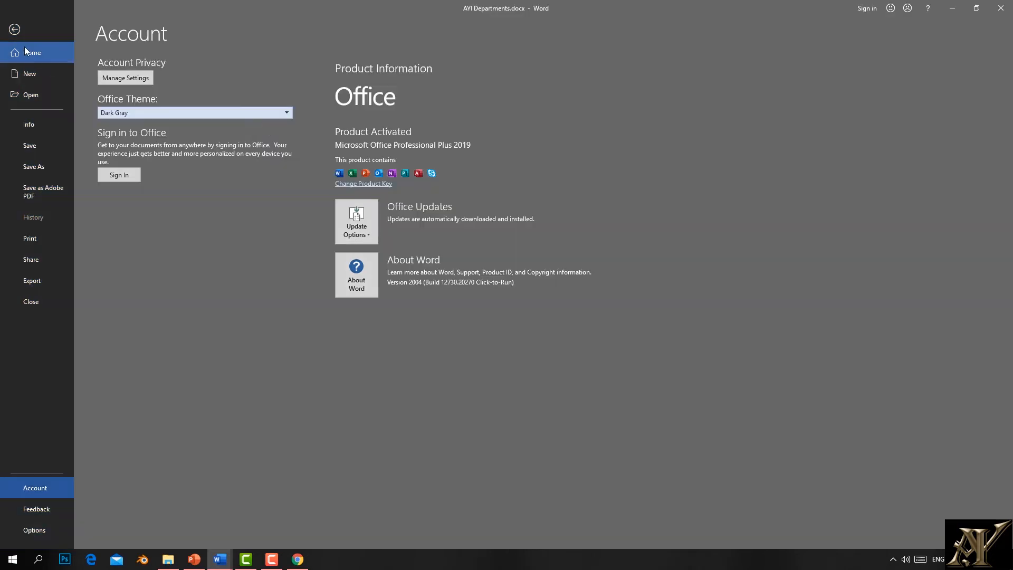
{"action": "left_click", "coordinate": [18, 31]}
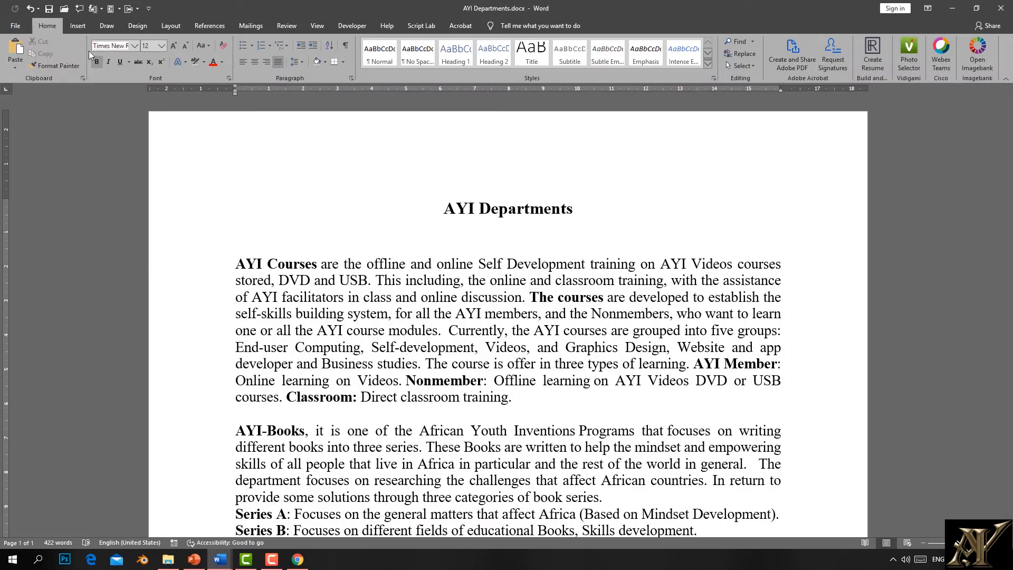
Step: Change the Office theme to Black in the Account settings
{"action": "left_click", "coordinate": [12, 29]}
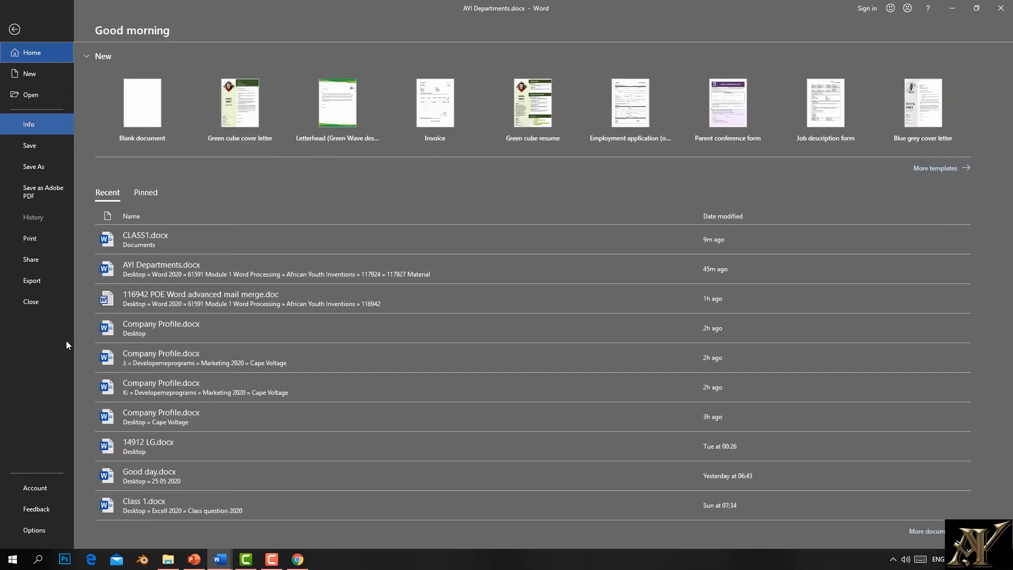
{"action": "left_click", "coordinate": [29, 489]}
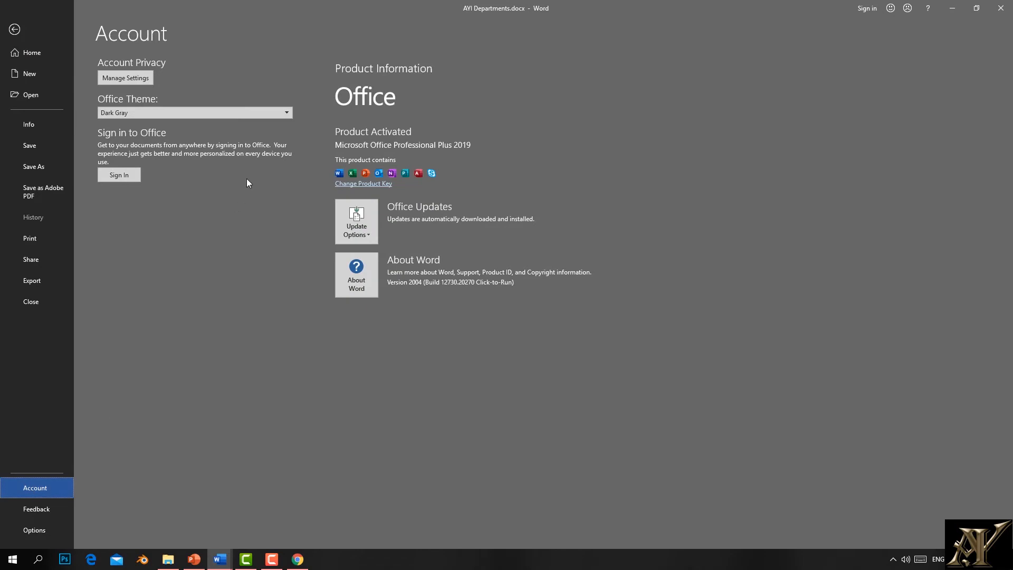
{"action": "left_click", "coordinate": [274, 112]}
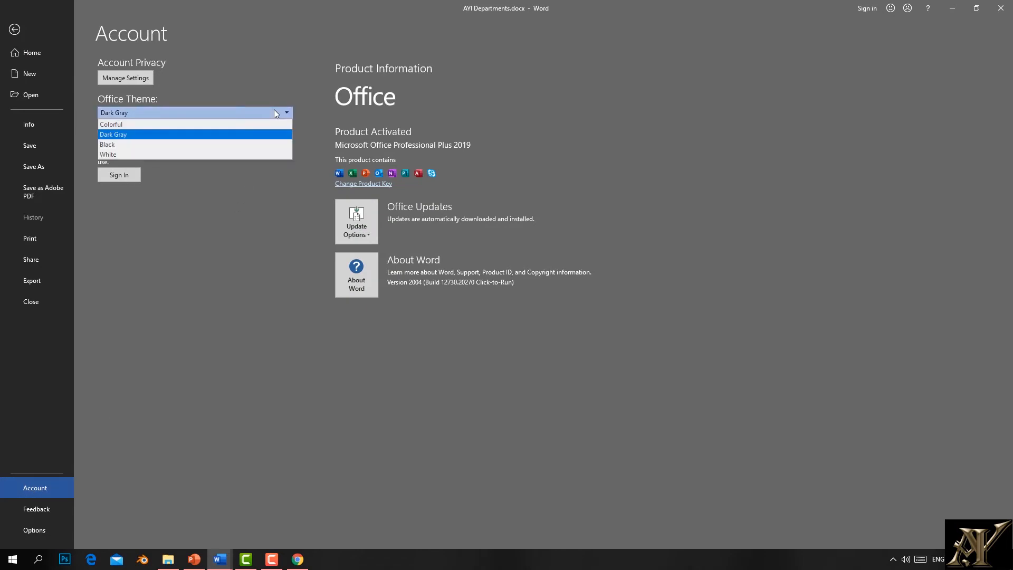
{"action": "left_click", "coordinate": [139, 146]}
{"action": "left_click", "coordinate": [14, 27]}
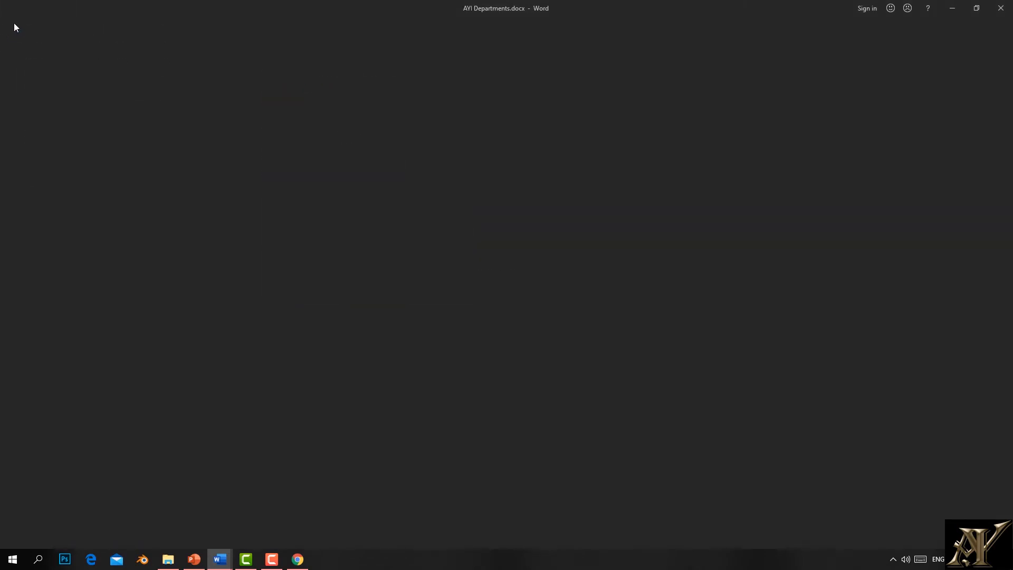
Step: Change the Office theme to White
{"action": "left_click", "coordinate": [15, 26]}
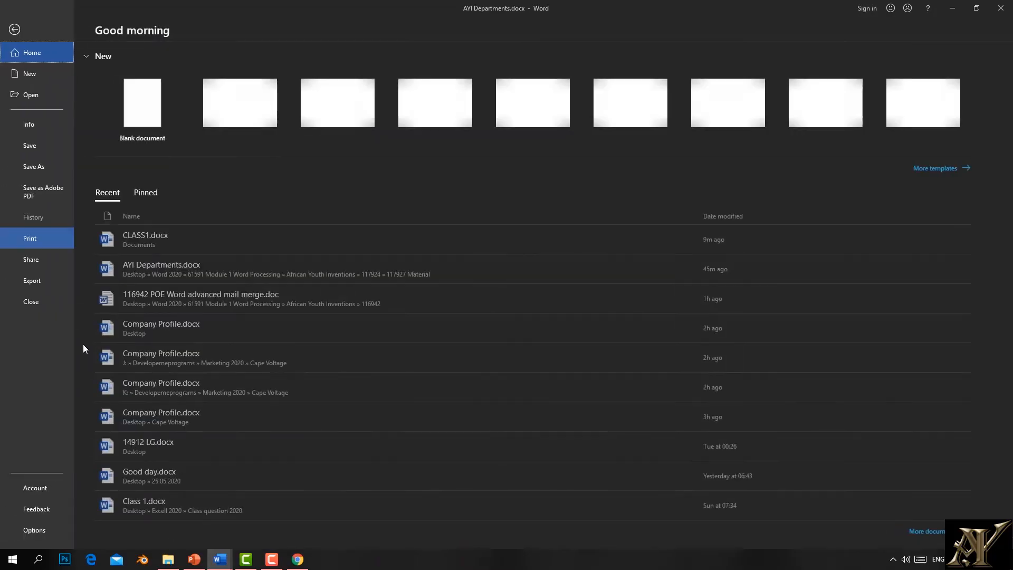
{"action": "left_click", "coordinate": [41, 487]}
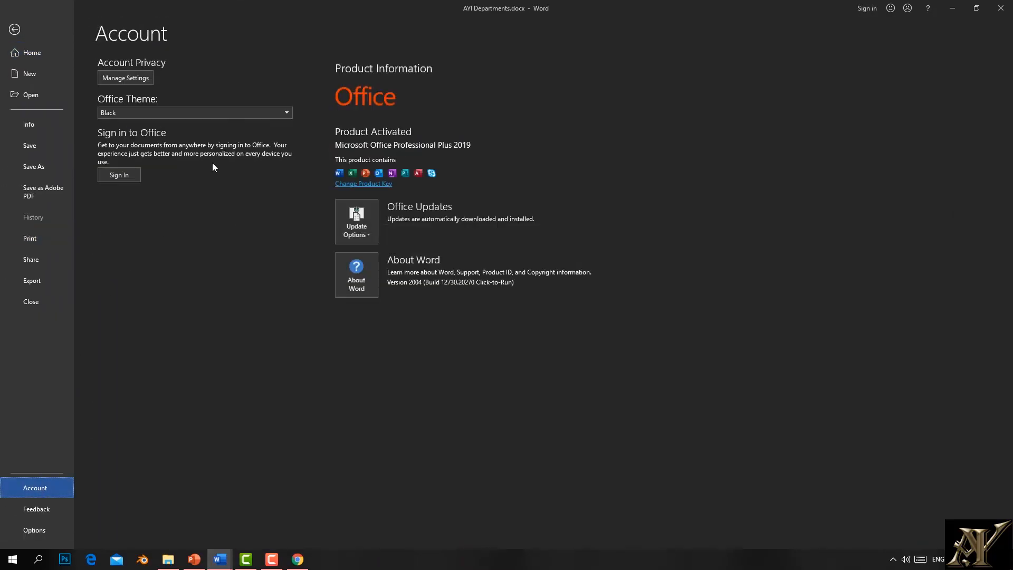
{"action": "left_click", "coordinate": [284, 113]}
{"action": "left_click", "coordinate": [142, 156]}
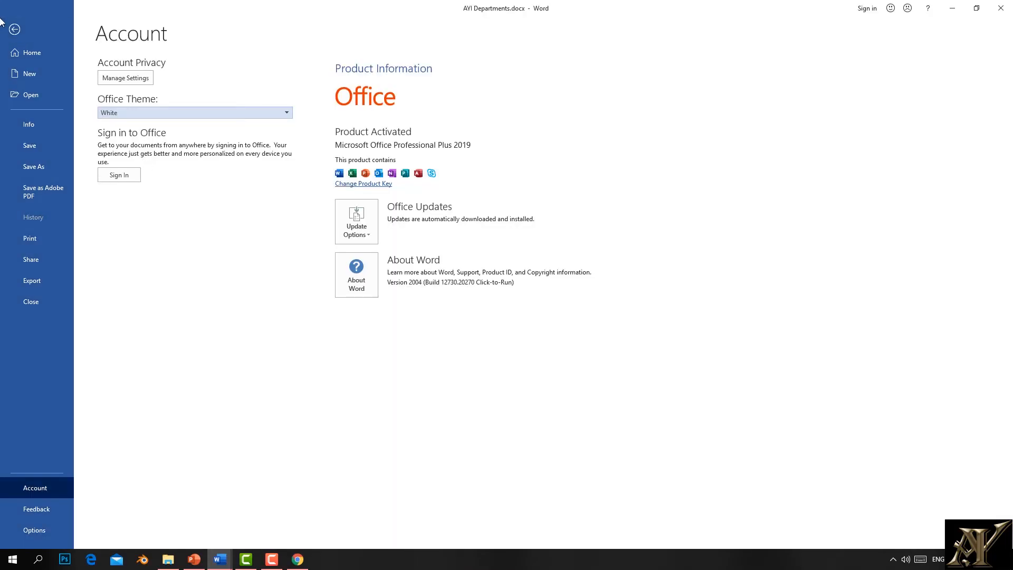
{"action": "left_click", "coordinate": [14, 29]}
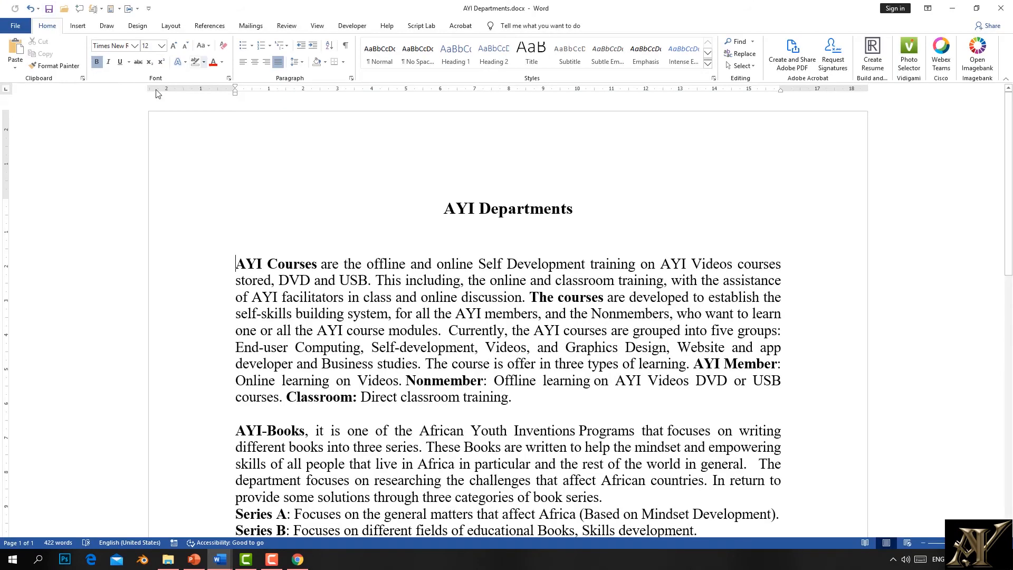
Step: Set the Office theme to Colorful and bring up the Feedback page
{"action": "left_click", "coordinate": [15, 26]}
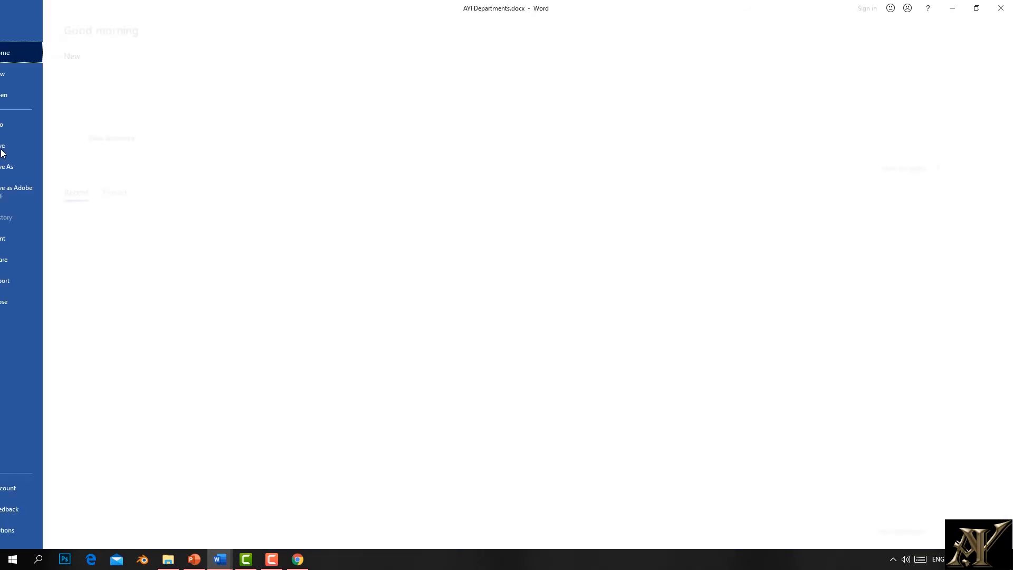
{"action": "left_click", "coordinate": [36, 491]}
{"action": "left_click", "coordinate": [288, 113]}
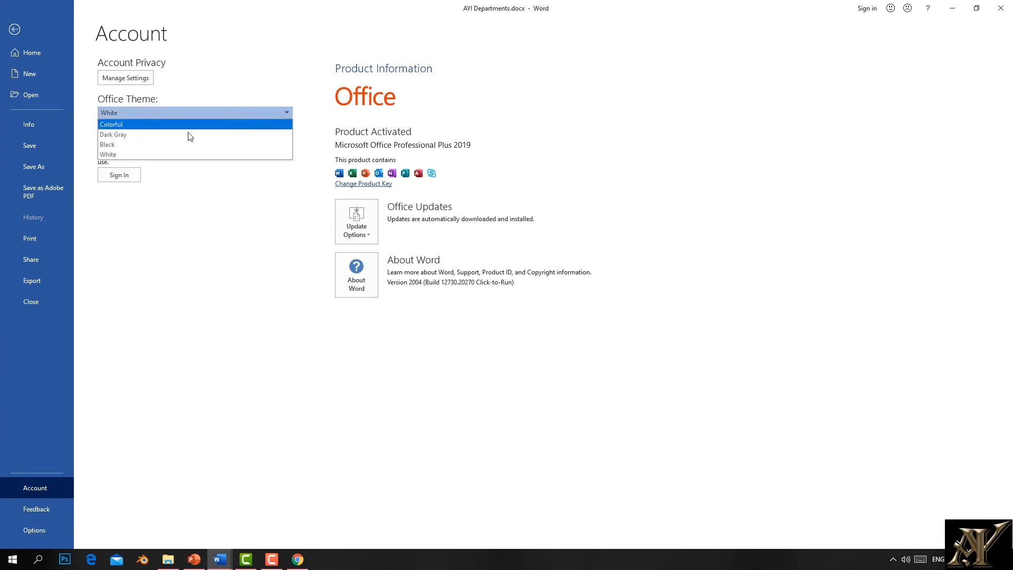
{"action": "left_click", "coordinate": [121, 125]}
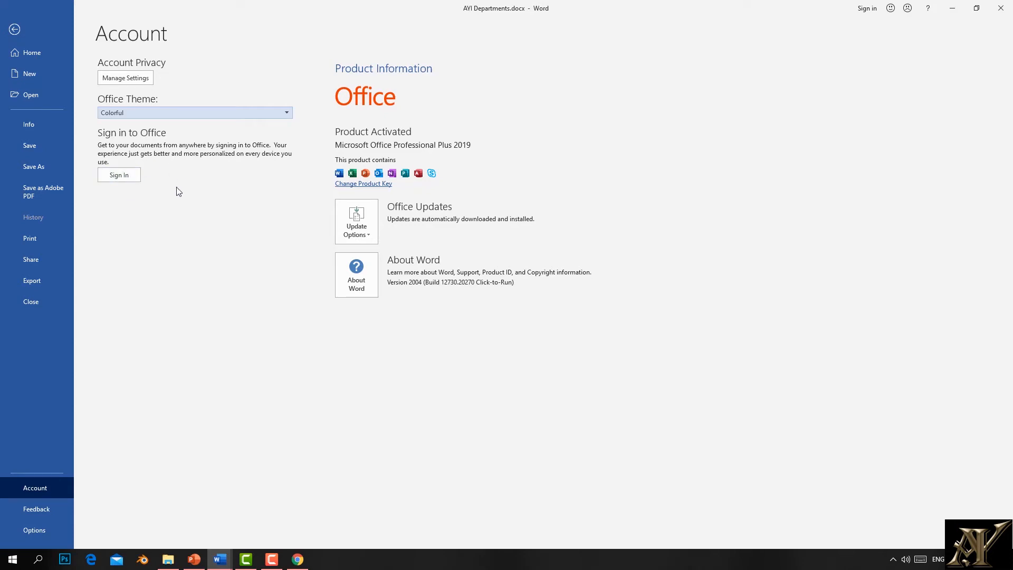
{"action": "left_click", "coordinate": [29, 518]}
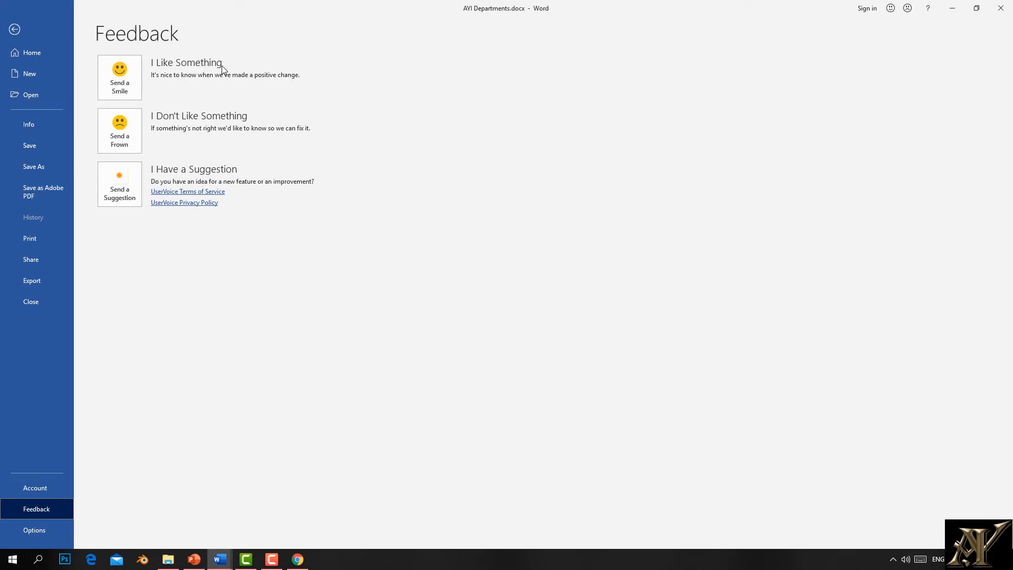
Step: Start a Send a Smile report with the comment 'i a' and include a screenshot
{"action": "left_click", "coordinate": [118, 89]}
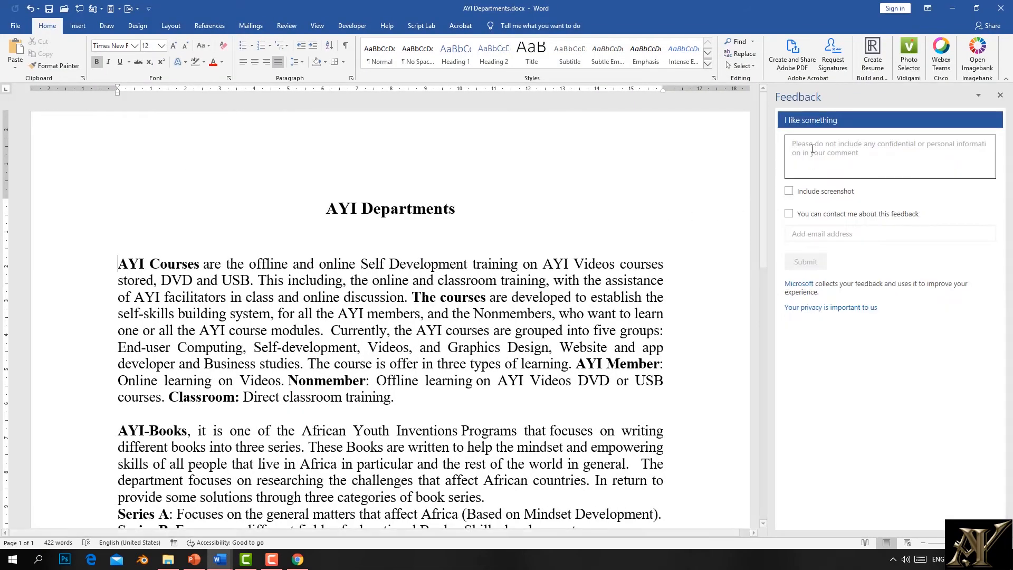
{"action": "type", "text": "i am hapy"}
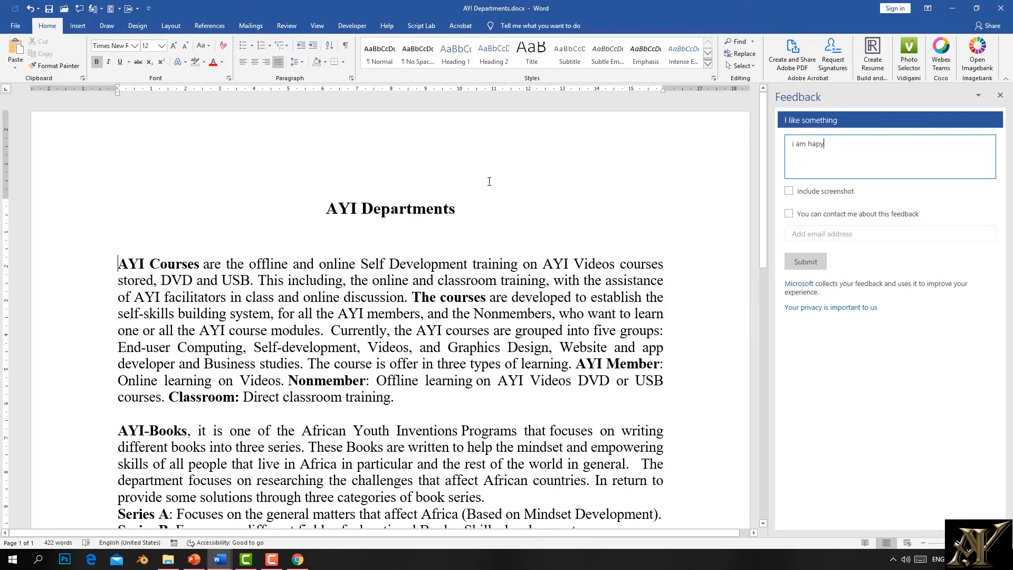
{"action": "left_click", "coordinate": [789, 191]}
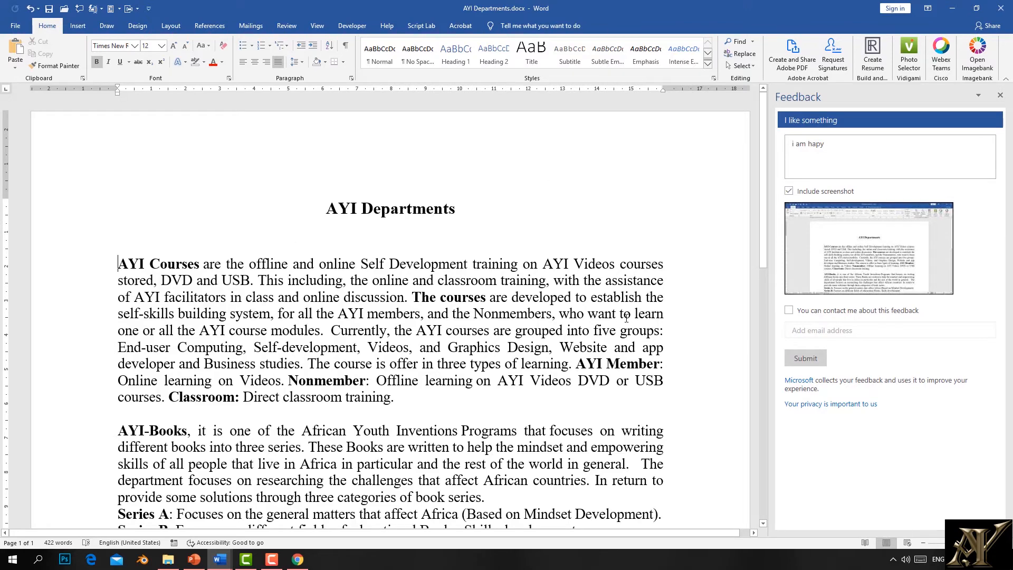
{"action": "left_click", "coordinate": [16, 26]}
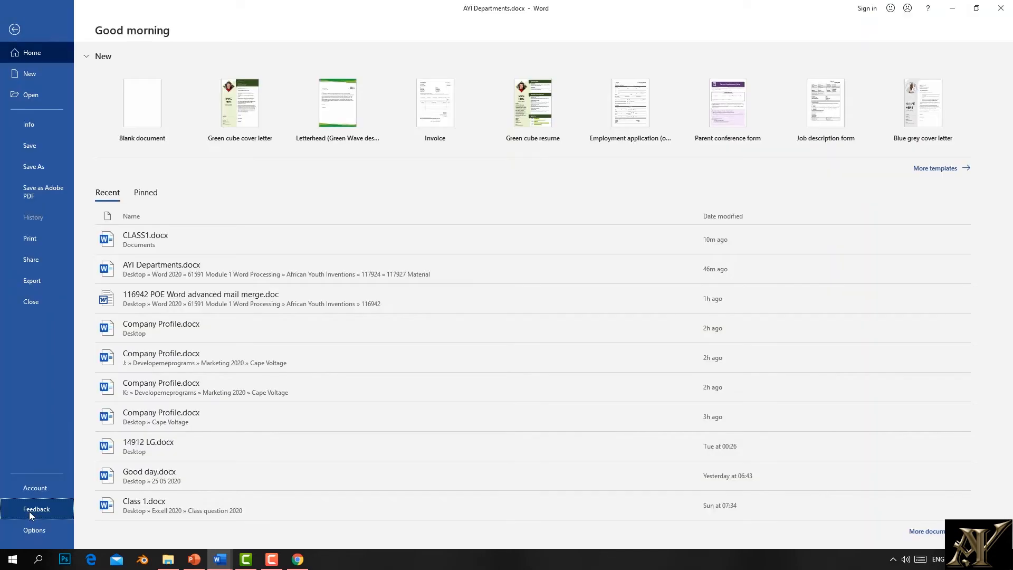
Step: Choose Send a Frown from Feedback and place the cursor in the blank comment box
{"action": "left_click", "coordinate": [29, 510]}
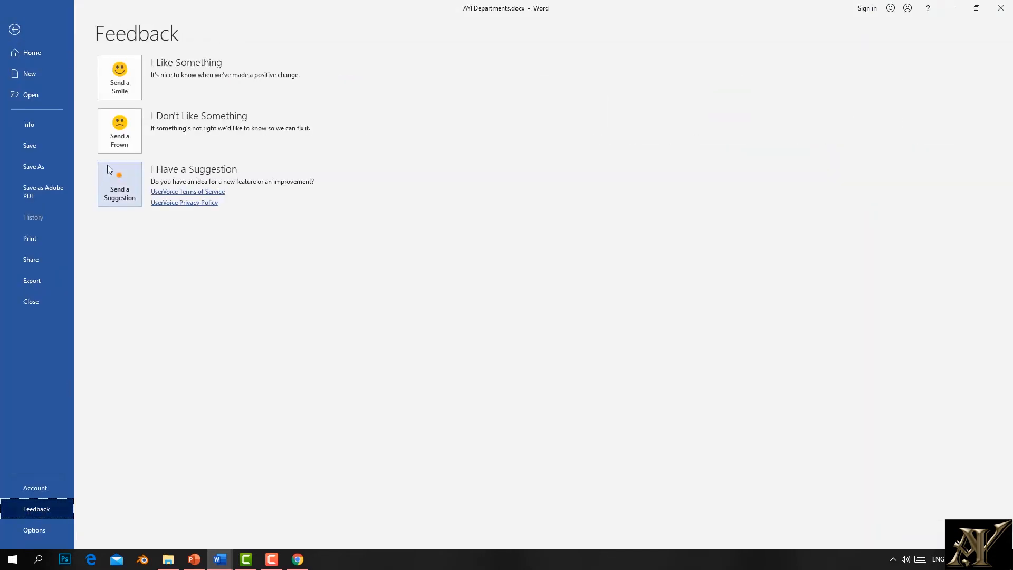
{"action": "left_click", "coordinate": [119, 136]}
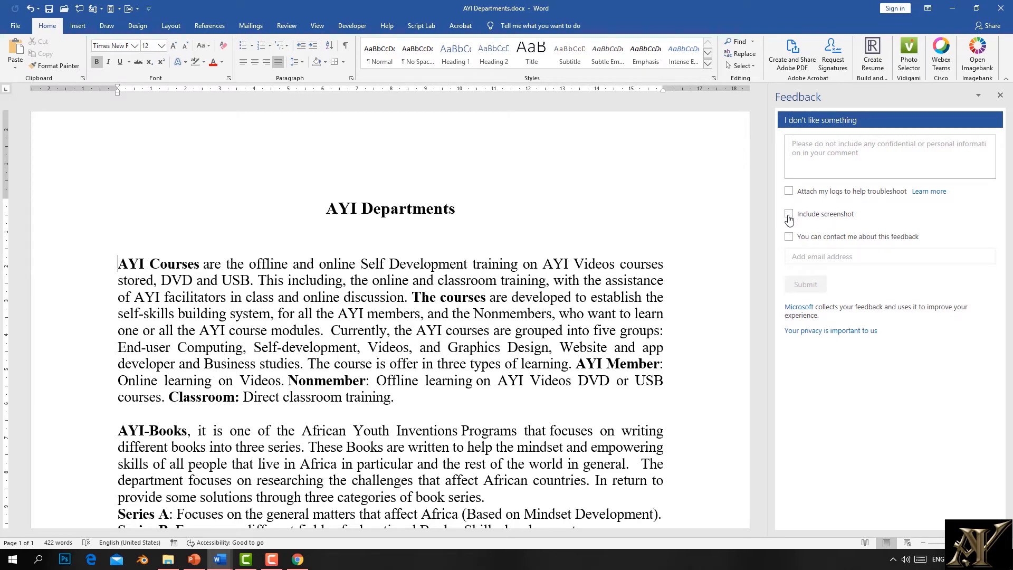
{"action": "left_click", "coordinate": [819, 160]}
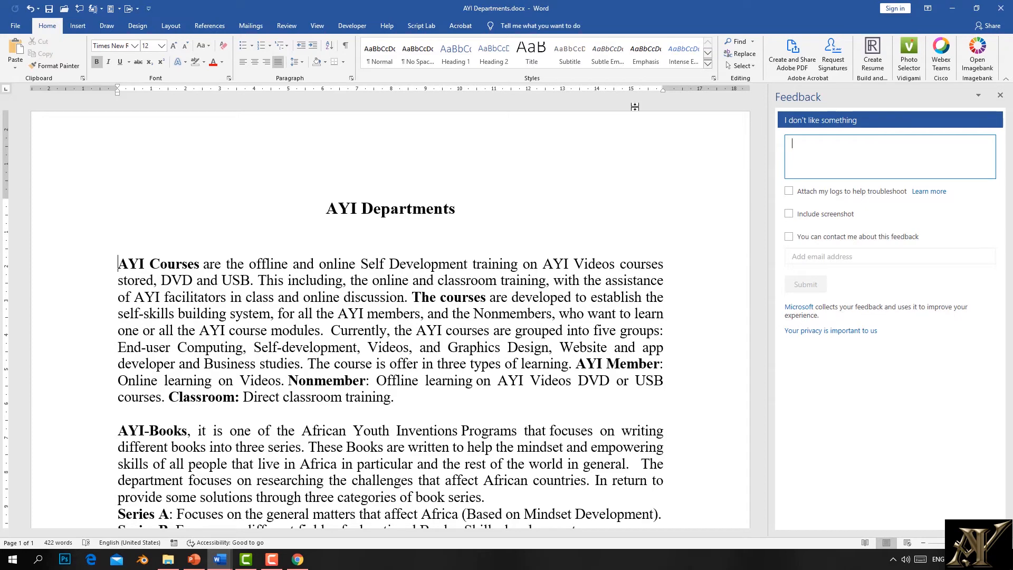
Step: Open Word Options from the File menu, showing the General page
{"action": "left_click", "coordinate": [15, 27]}
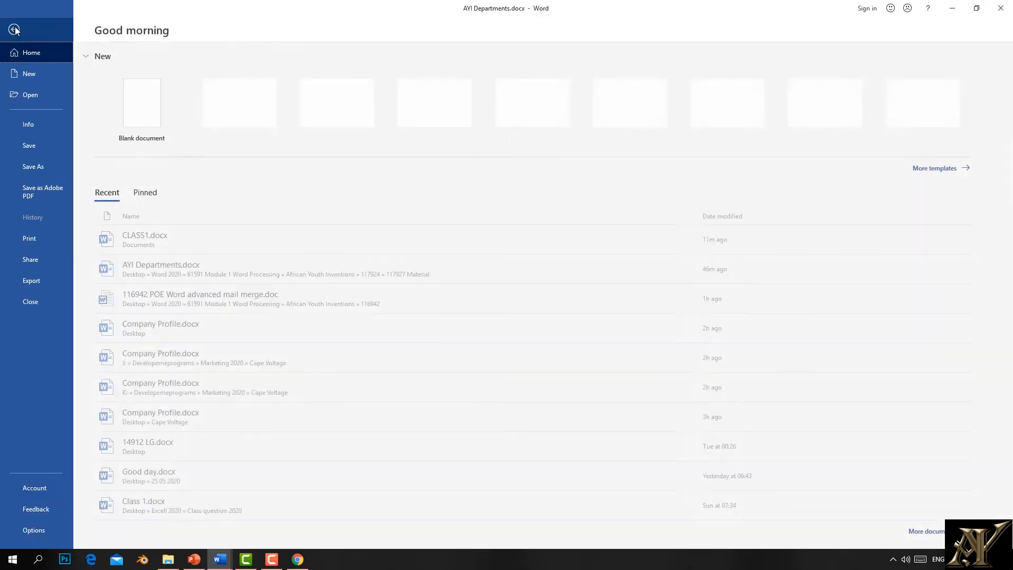
{"action": "left_click", "coordinate": [34, 529]}
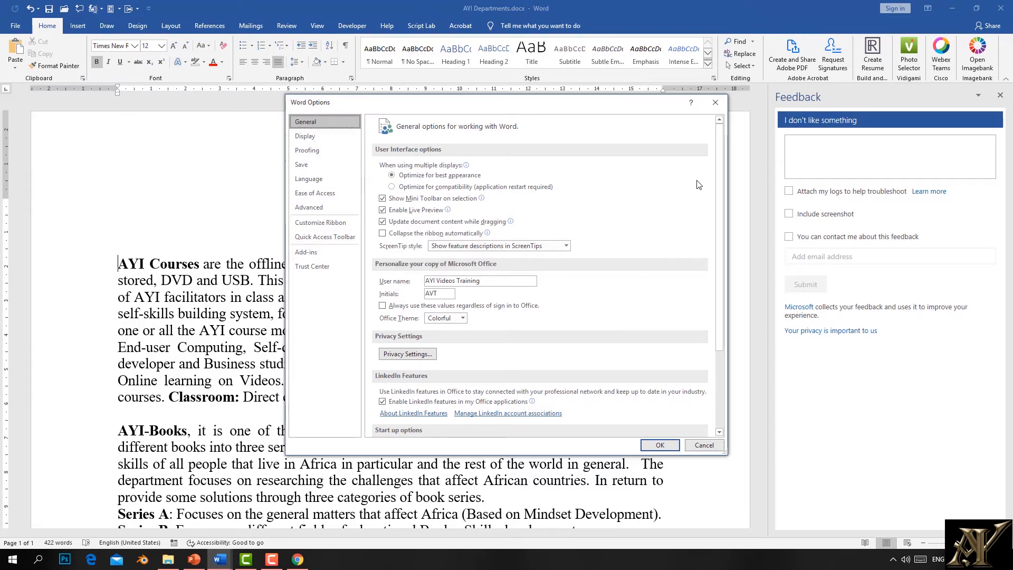
Step: Close Word Options and look over the Insert and Design tabs
{"action": "left_click", "coordinate": [715, 103]}
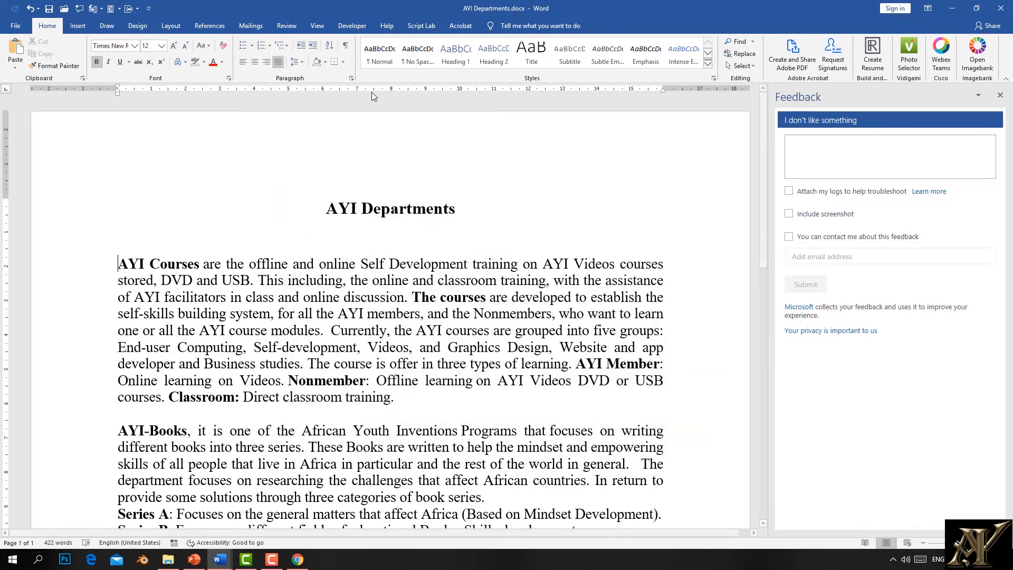
{"action": "left_click", "coordinate": [78, 26]}
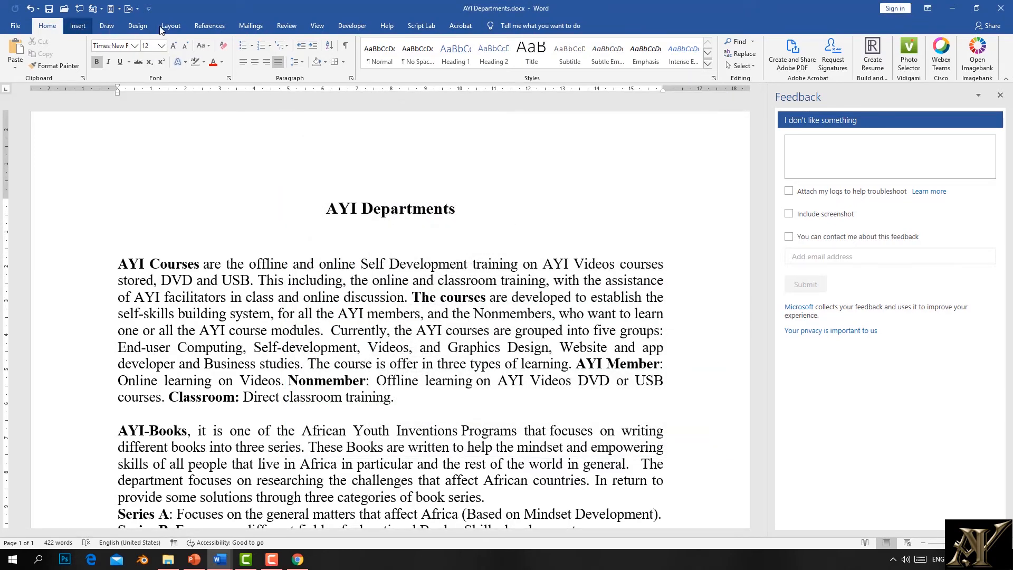
{"action": "left_click", "coordinate": [16, 28]}
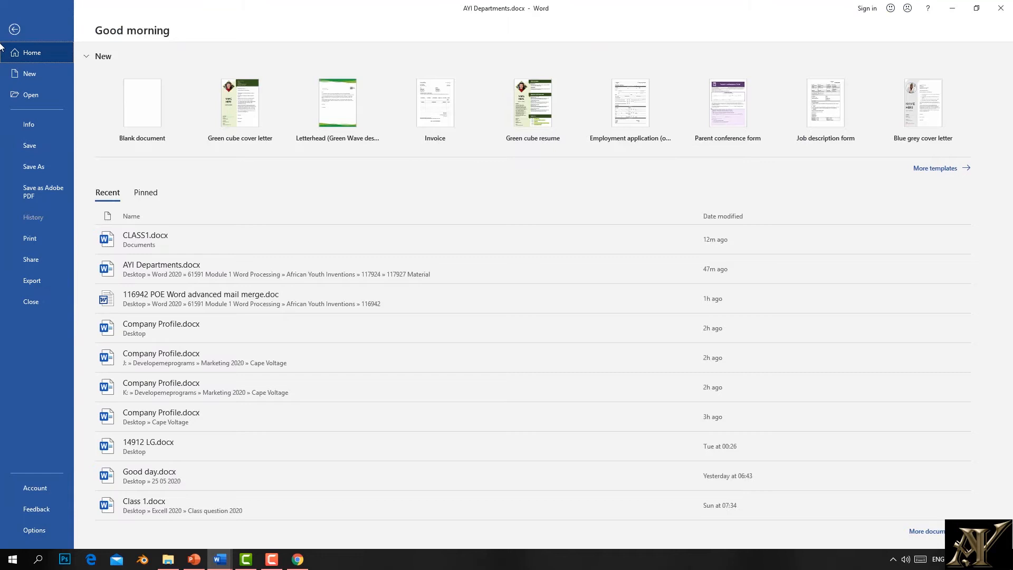
{"action": "left_click", "coordinate": [10, 11]}
{"action": "left_click", "coordinate": [137, 26]}
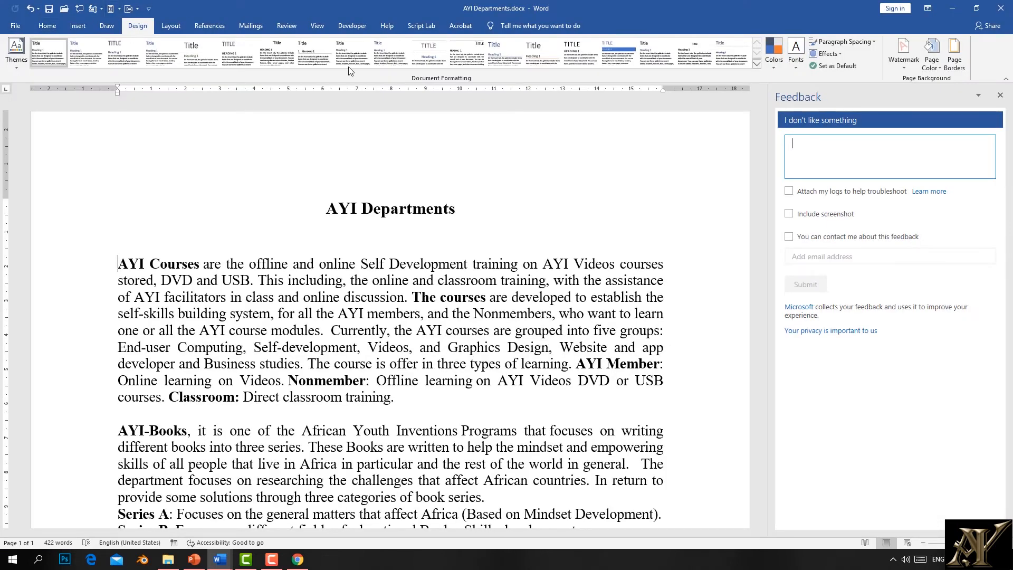
Step: Close the Feedback pane and cycle through Insert, Draw, Design and References back to Home
{"action": "left_click", "coordinate": [1000, 95]}
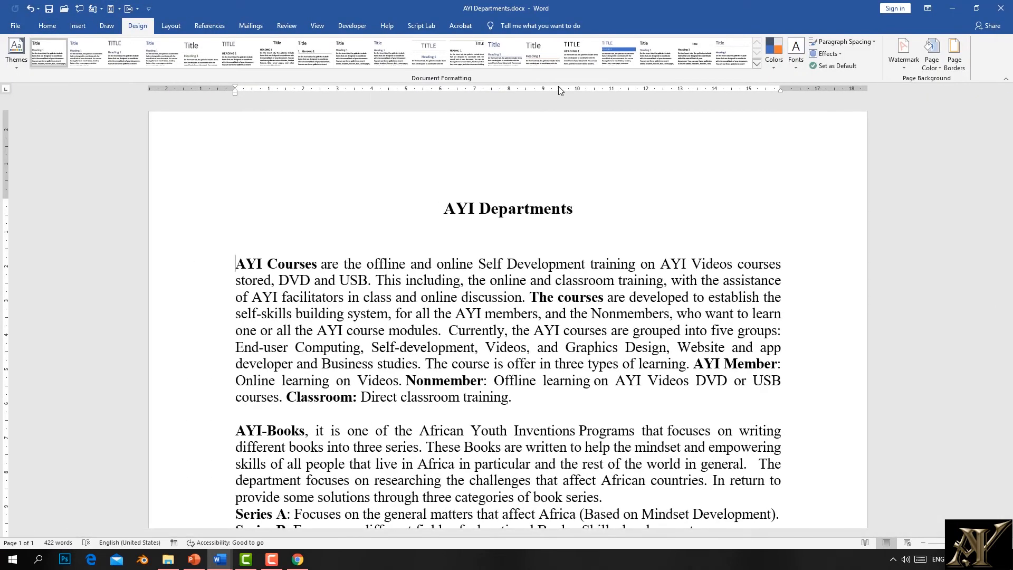
{"action": "left_click", "coordinate": [21, 31]}
{"action": "key", "text": "Escape"}
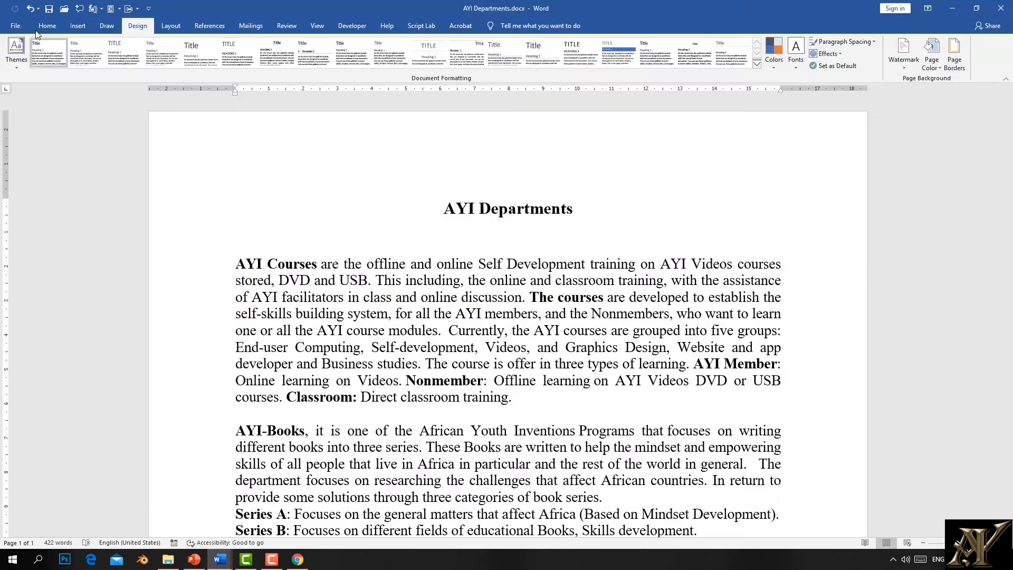
{"action": "left_click", "coordinate": [47, 30]}
{"action": "left_click", "coordinate": [77, 30]}
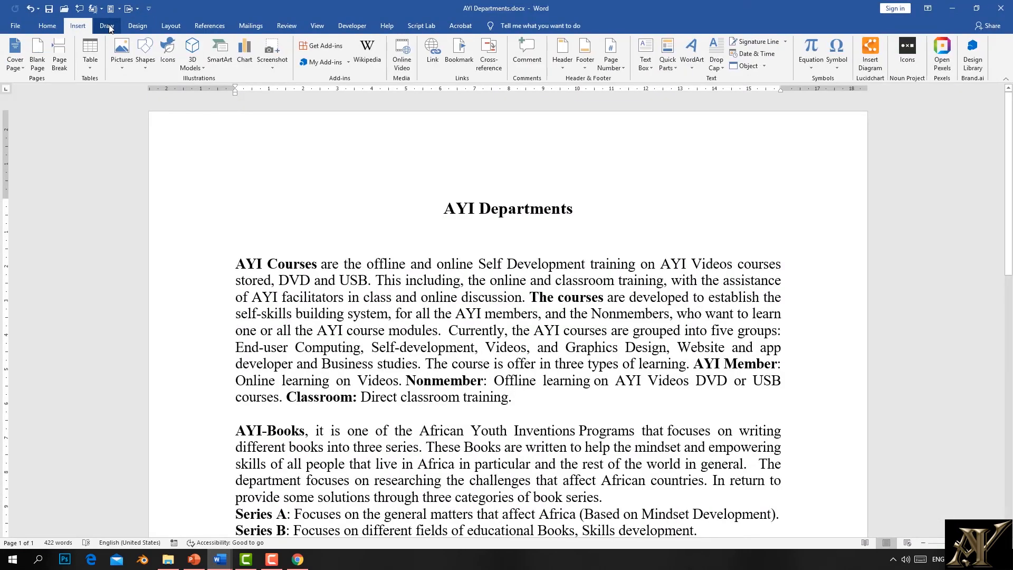
{"action": "left_click", "coordinate": [106, 29]}
{"action": "left_click", "coordinate": [142, 27]}
{"action": "left_click", "coordinate": [209, 26]}
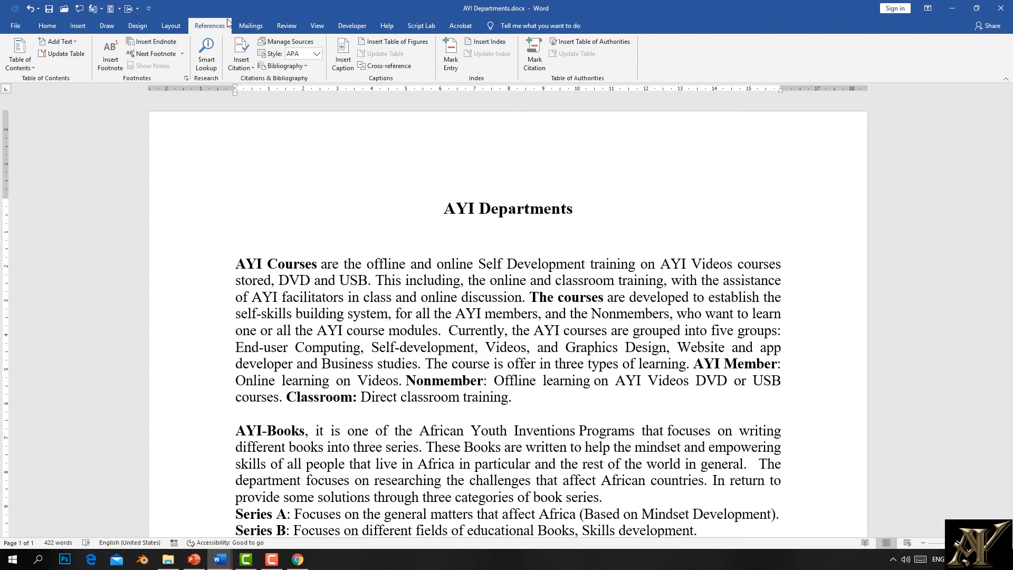
{"action": "left_click", "coordinate": [47, 26]}
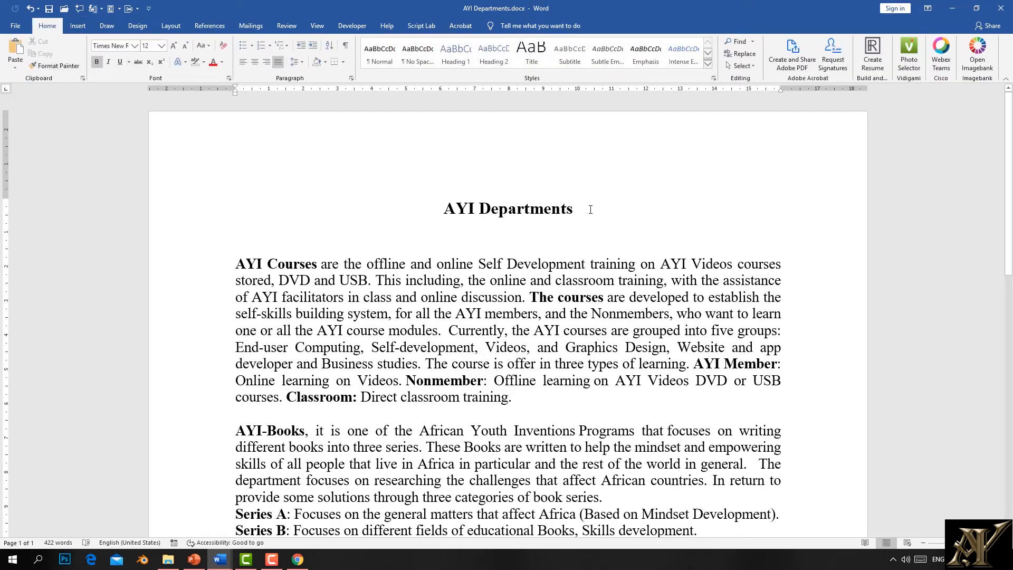
Step: Make the AYI Departments title unbolded, red, underlined and left-aligned
{"action": "left_click_drag", "start_coordinate": [593, 203], "coordinate": [442, 210]}
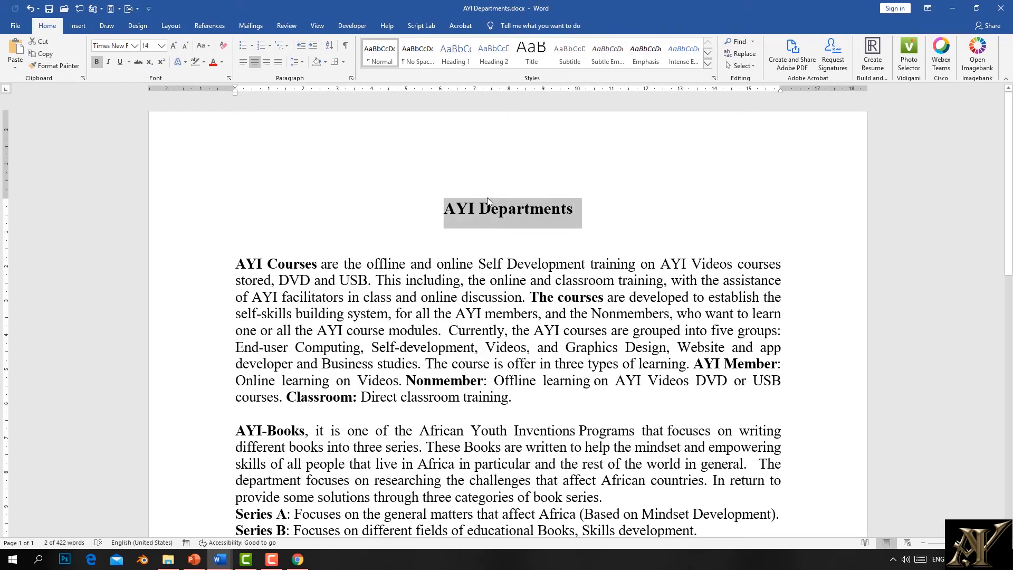
{"action": "left_click", "coordinate": [100, 65]}
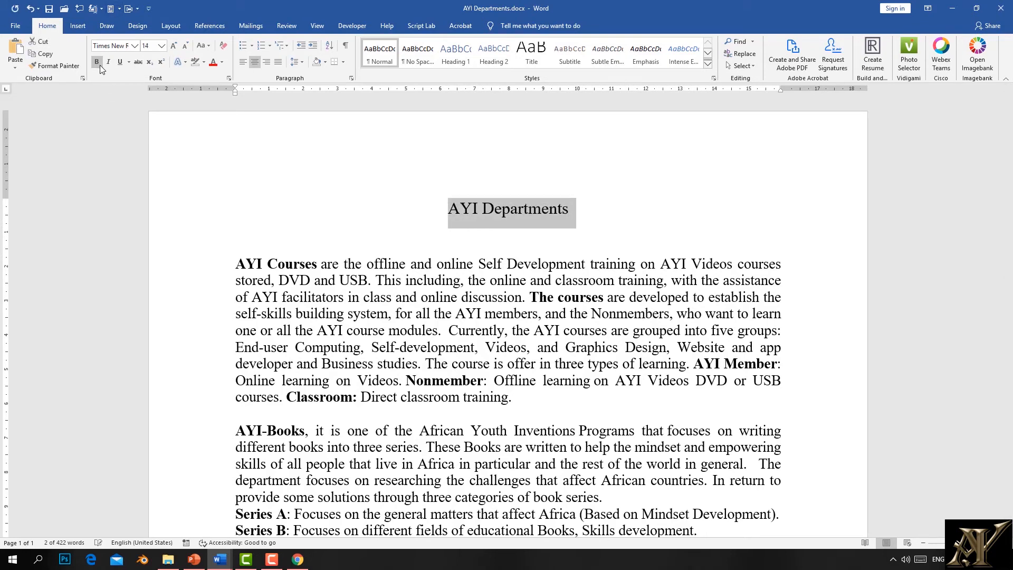
{"action": "left_click", "coordinate": [215, 64]}
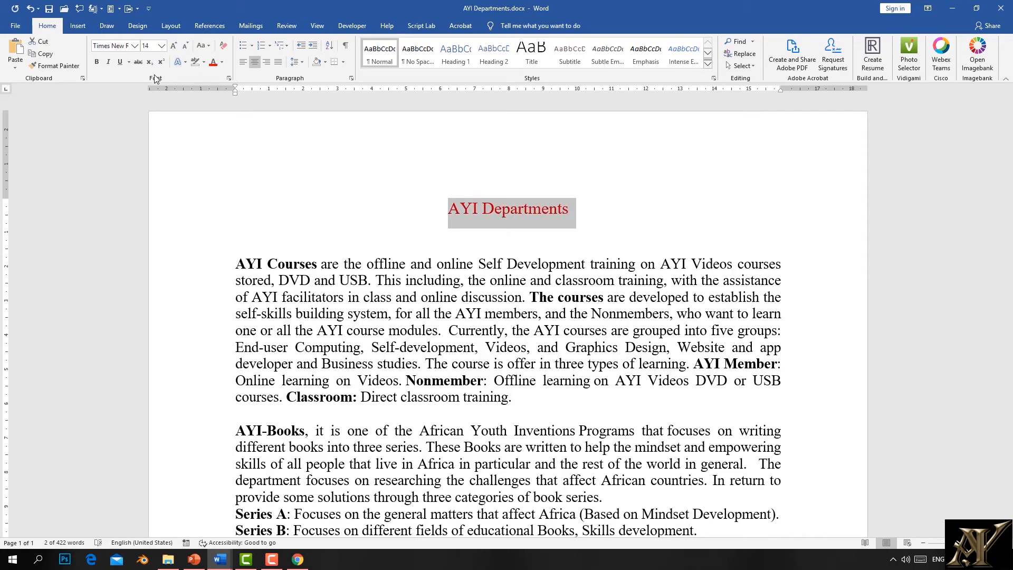
{"action": "left_click", "coordinate": [119, 63]}
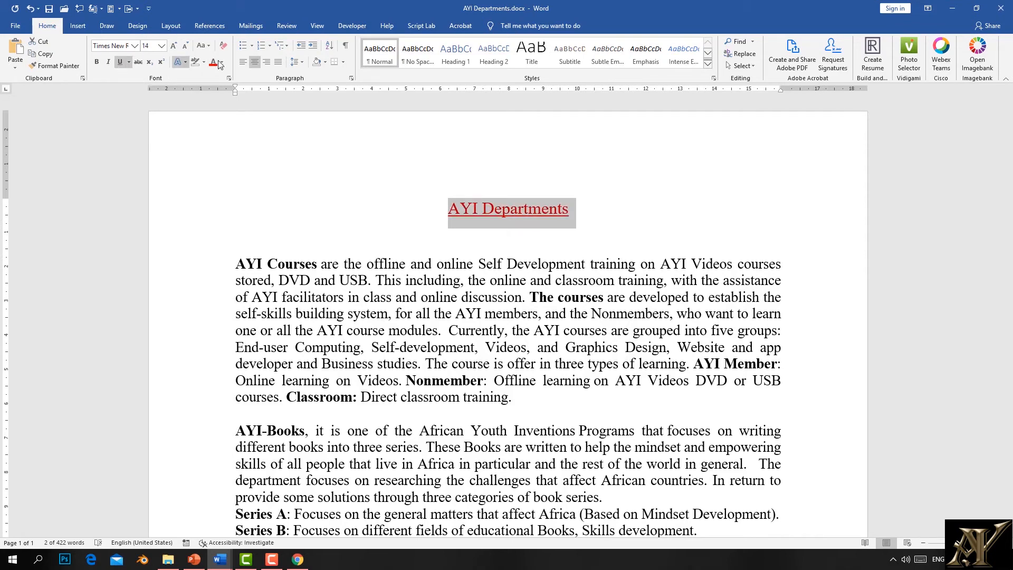
{"action": "left_click", "coordinate": [268, 62]}
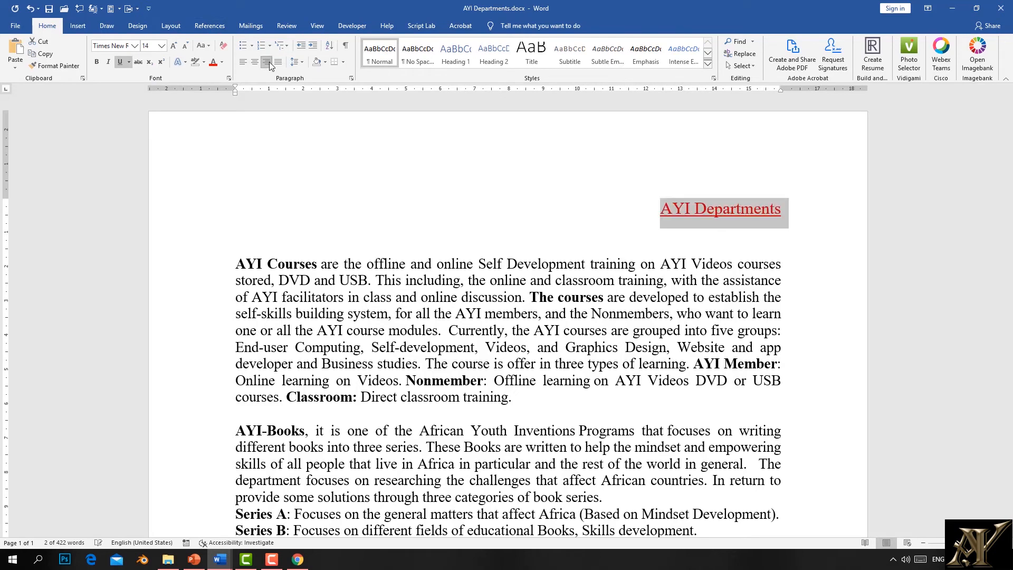
{"action": "left_click", "coordinate": [242, 62]}
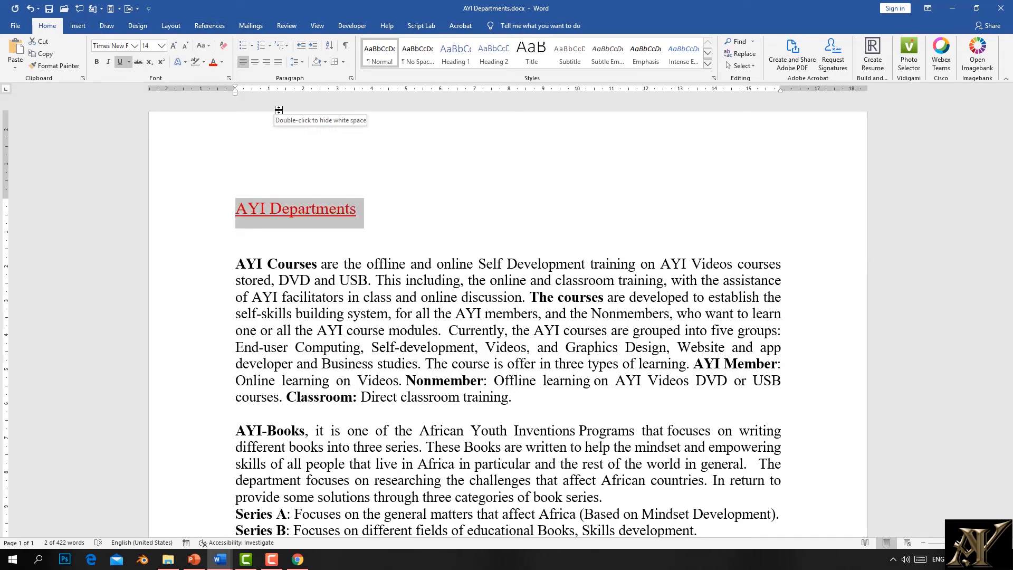
Step: Browse Pictures > This Device after the title, then cancel without inserting a picture
{"action": "left_click", "coordinate": [415, 198]}
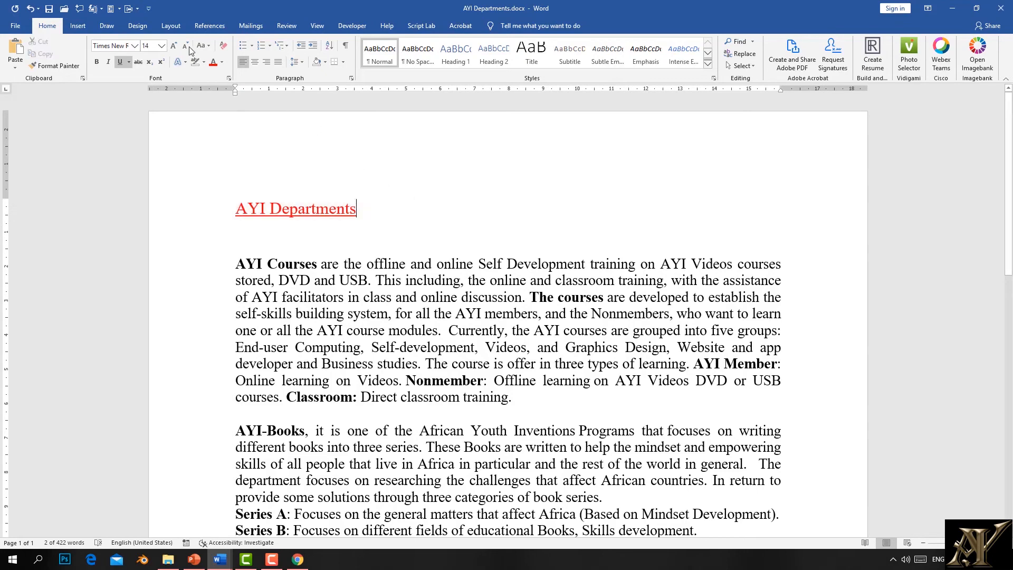
{"action": "left_click", "coordinate": [77, 26]}
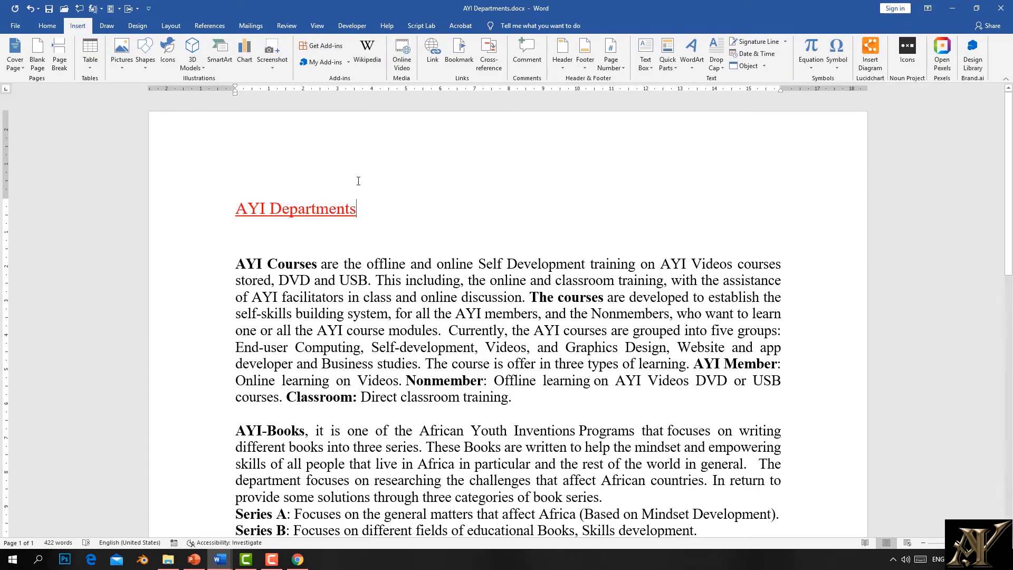
{"action": "left_click", "coordinate": [122, 60]}
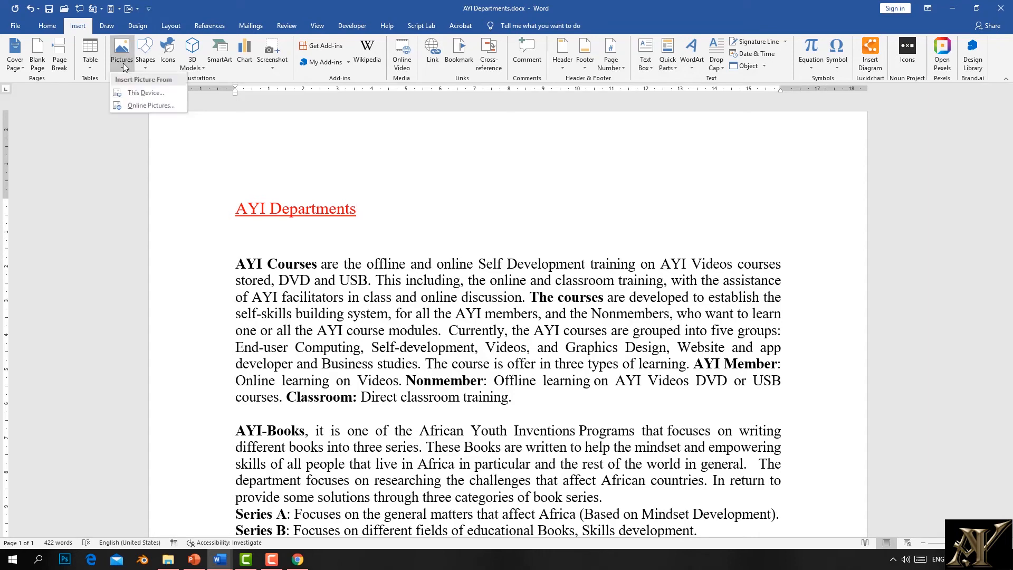
{"action": "left_click", "coordinate": [141, 94]}
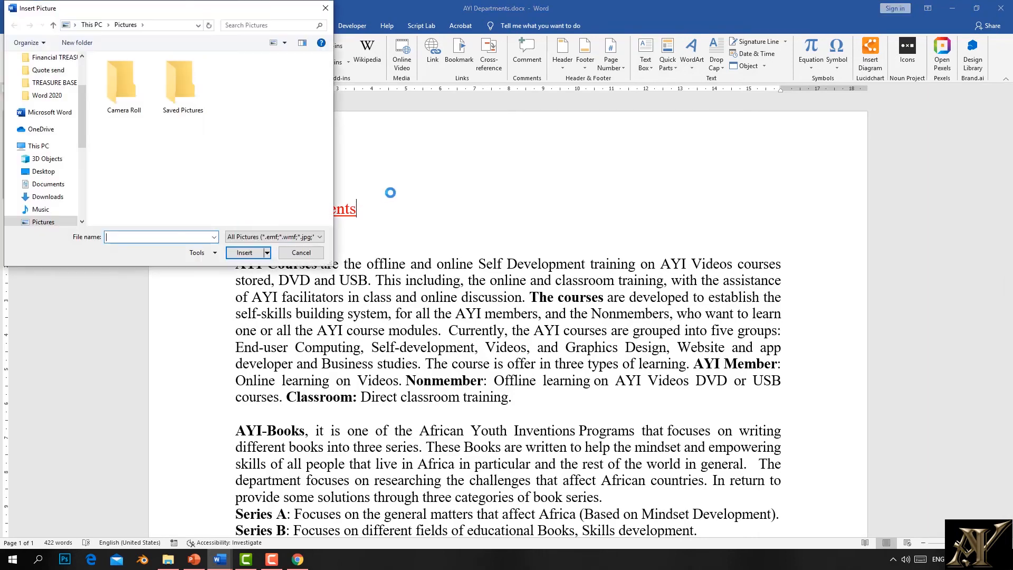
{"action": "left_click", "coordinate": [325, 9]}
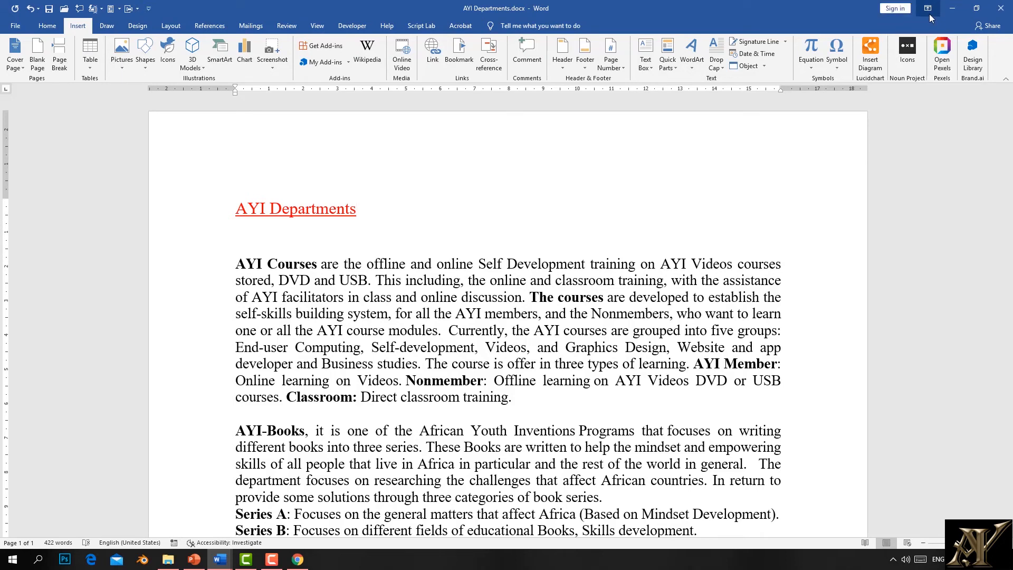
Step: Collapse the ribbon and insert an empty 6-column, 3-row table below the title
{"action": "left_click", "coordinate": [1005, 78]}
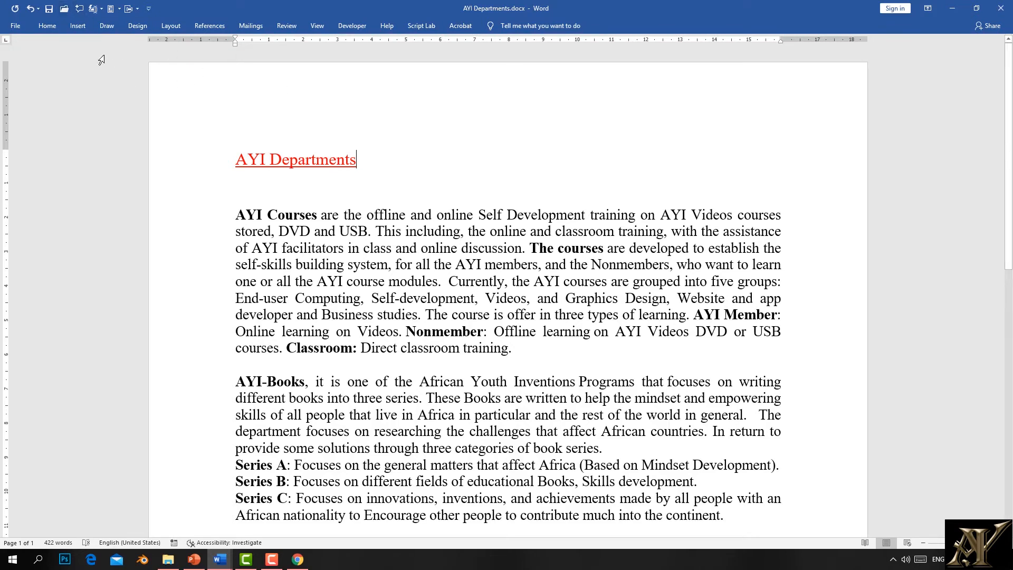
{"action": "left_click", "coordinate": [78, 29]}
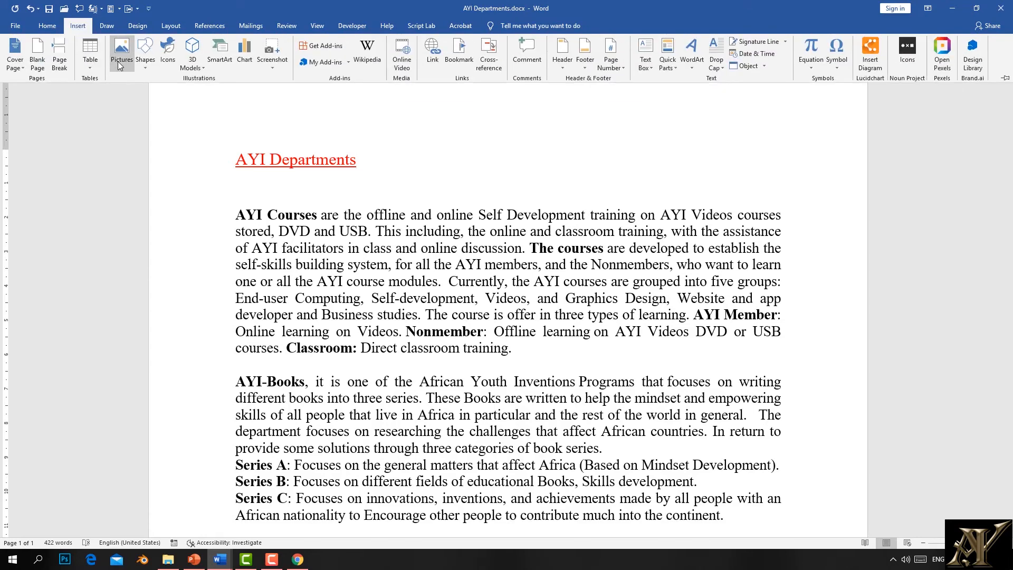
{"action": "left_click", "coordinate": [91, 66]}
{"action": "left_click", "coordinate": [135, 107]}
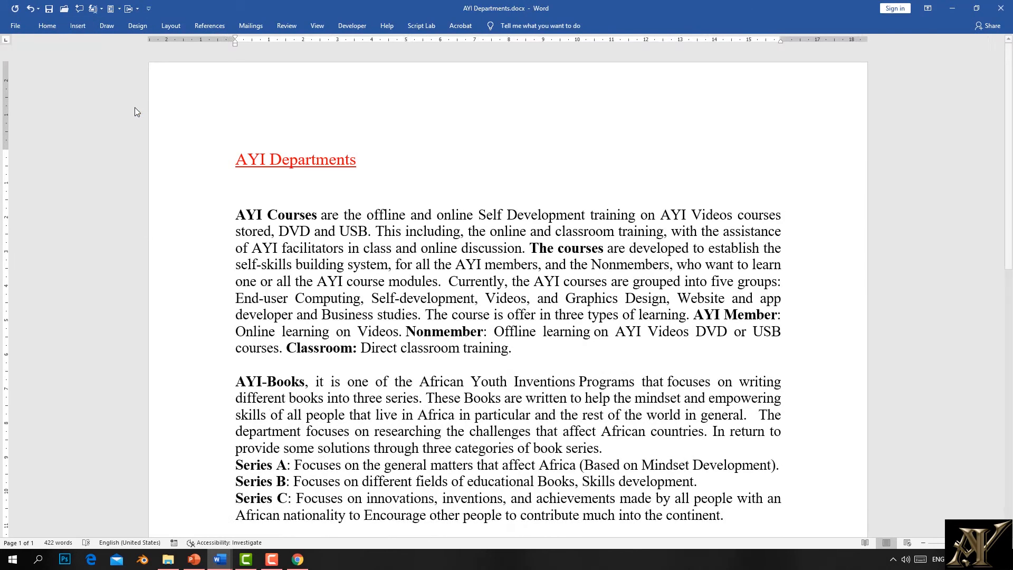
{"action": "left_click", "coordinate": [359, 196]}
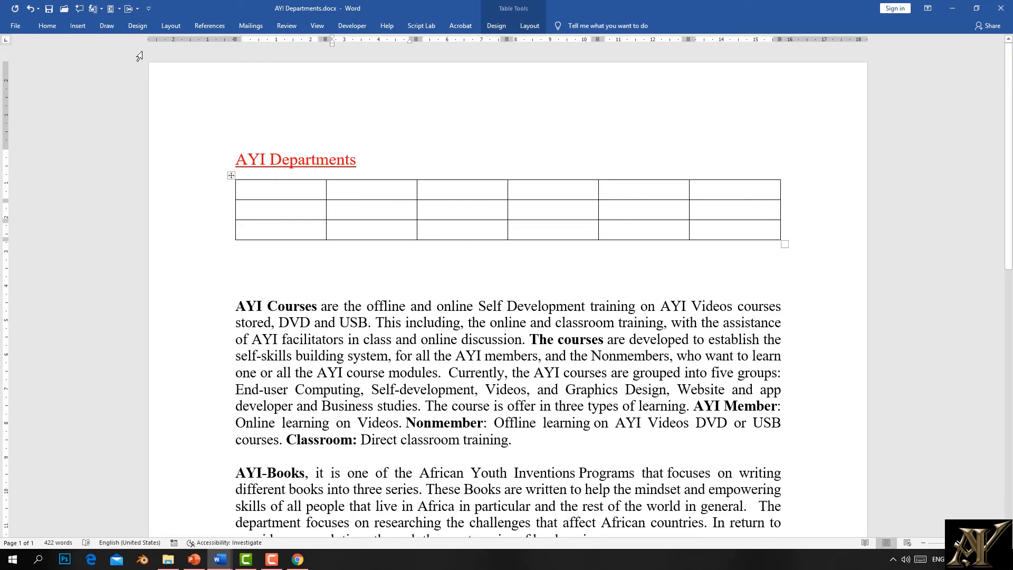
Step: Pin the ribbon open again and put the caret at the end of the title
{"action": "left_click", "coordinate": [78, 26]}
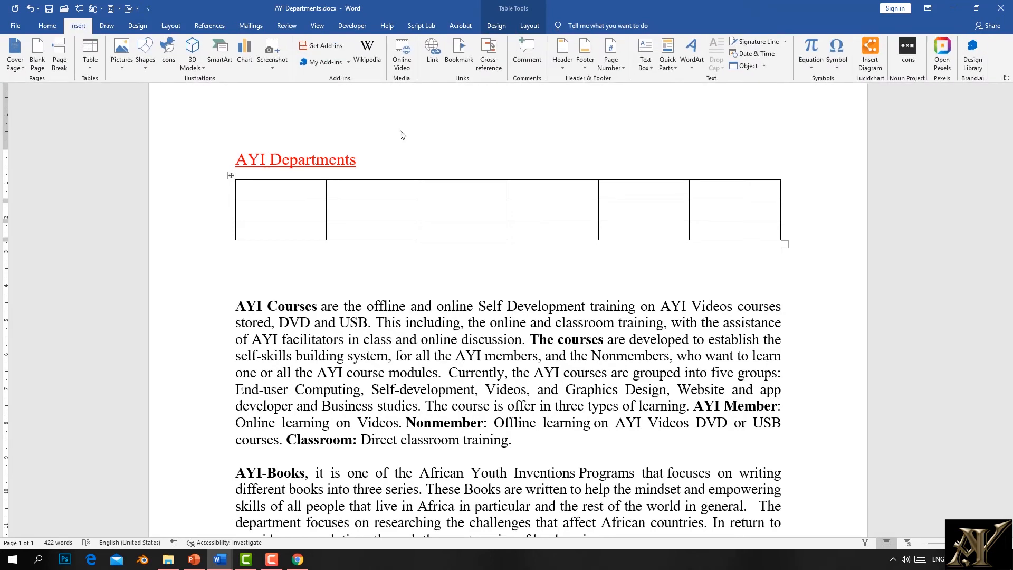
{"action": "left_click", "coordinate": [1005, 79]}
{"action": "left_click", "coordinate": [405, 200]}
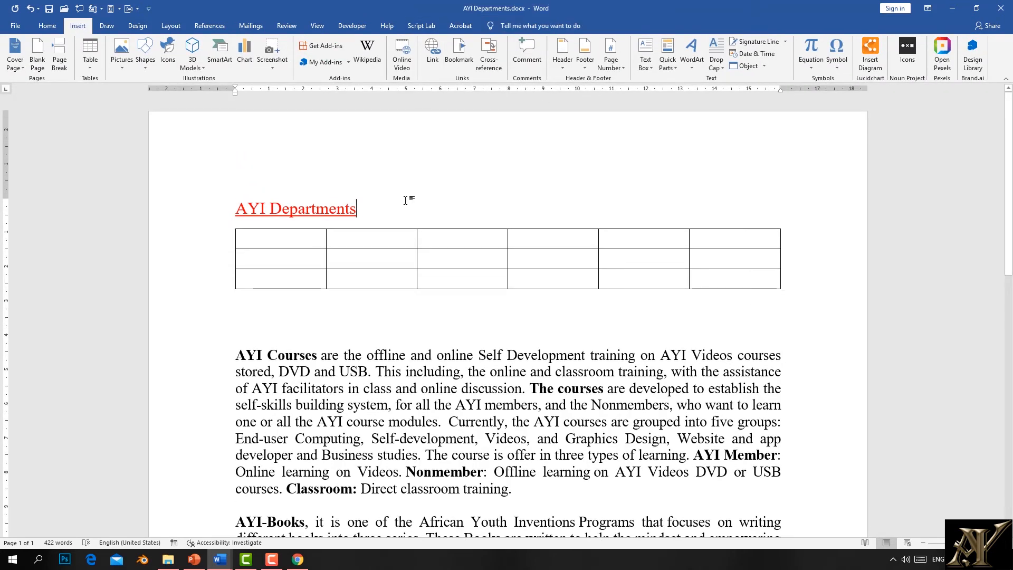
Step: With the black pen, sketch an oval with a looped tail over the title and table
{"action": "left_click", "coordinate": [107, 26]}
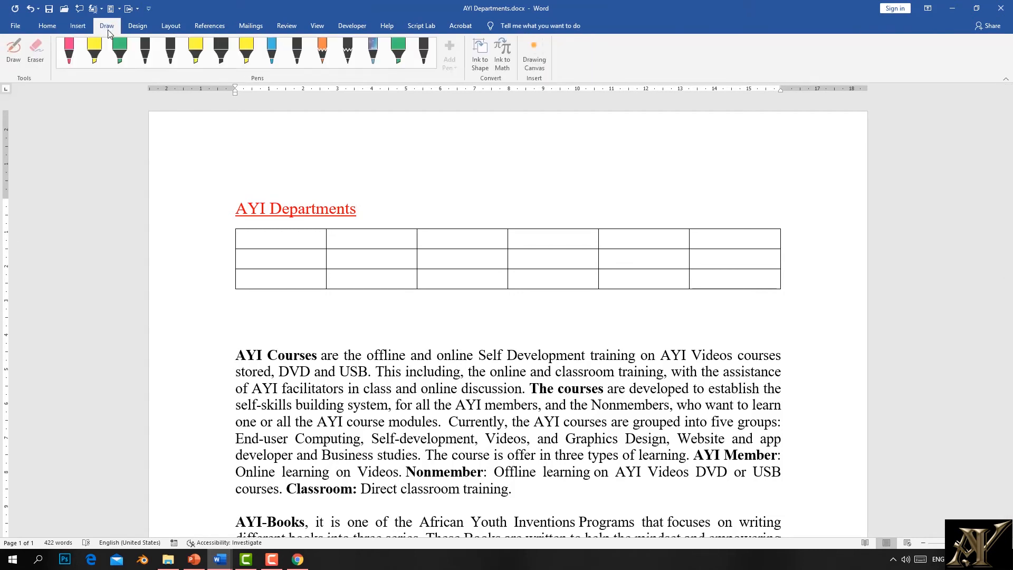
{"action": "left_click", "coordinate": [146, 64]}
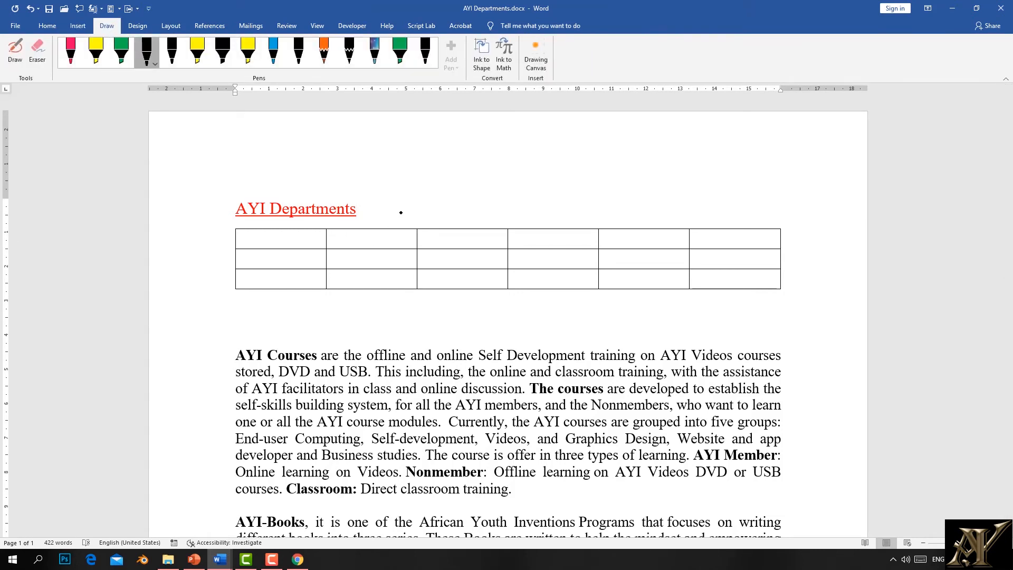
{"action": "mouse_move", "coordinate": [408, 197]}
{"action": "left_mouse_down"}
{"action": "mouse_move", "coordinate": [470, 163]}
{"action": "mouse_move", "coordinate": [486, 211]}
{"action": "left_mouse_up"}
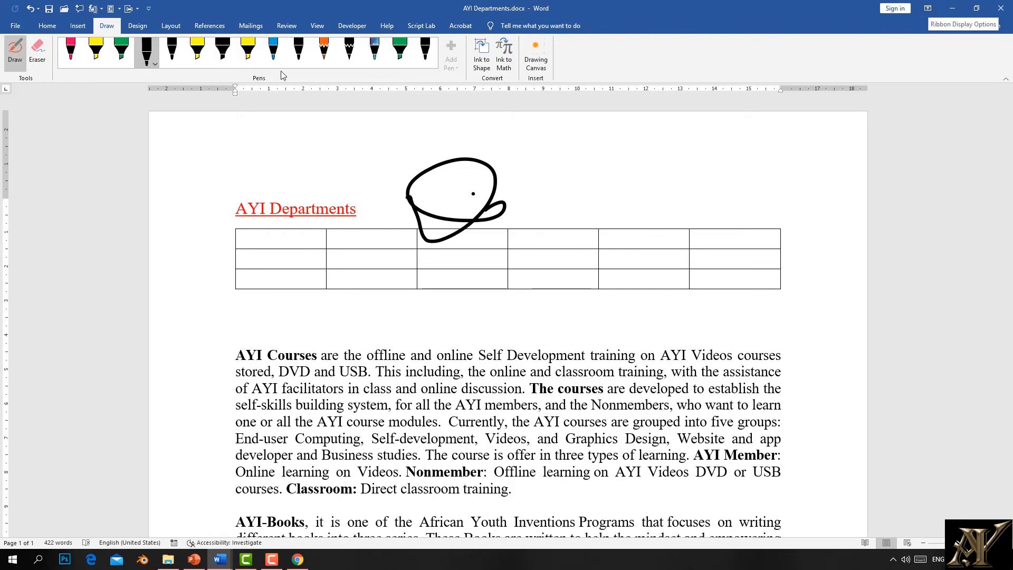
{"action": "left_click", "coordinate": [78, 25]}
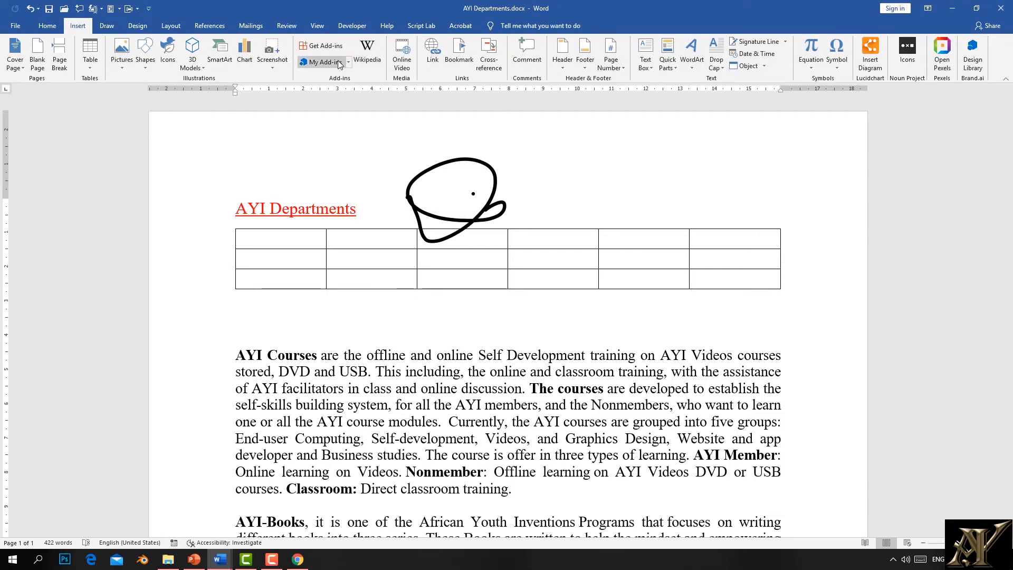
{"action": "left_click", "coordinate": [928, 9]}
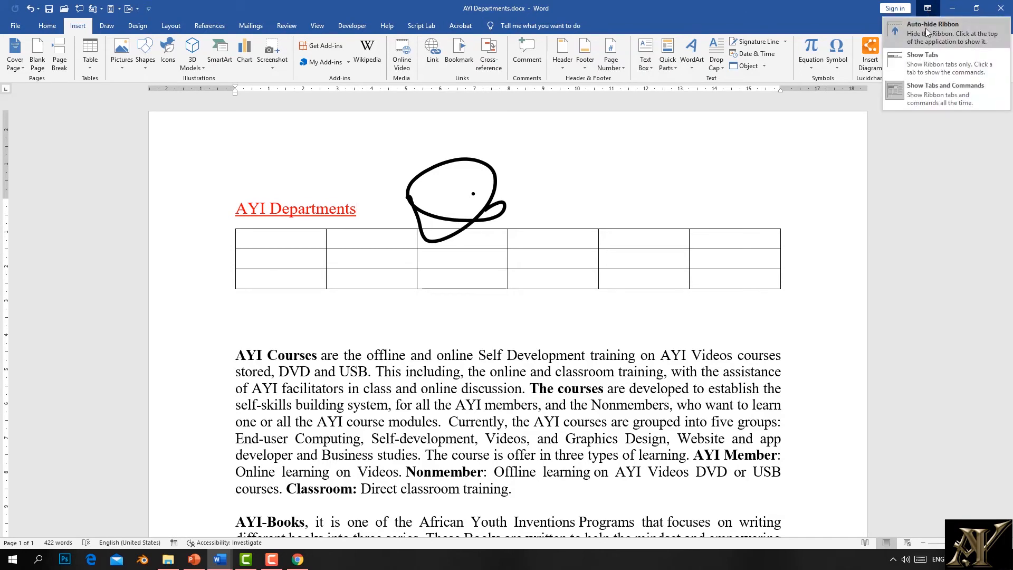
{"action": "left_click", "coordinate": [925, 32]}
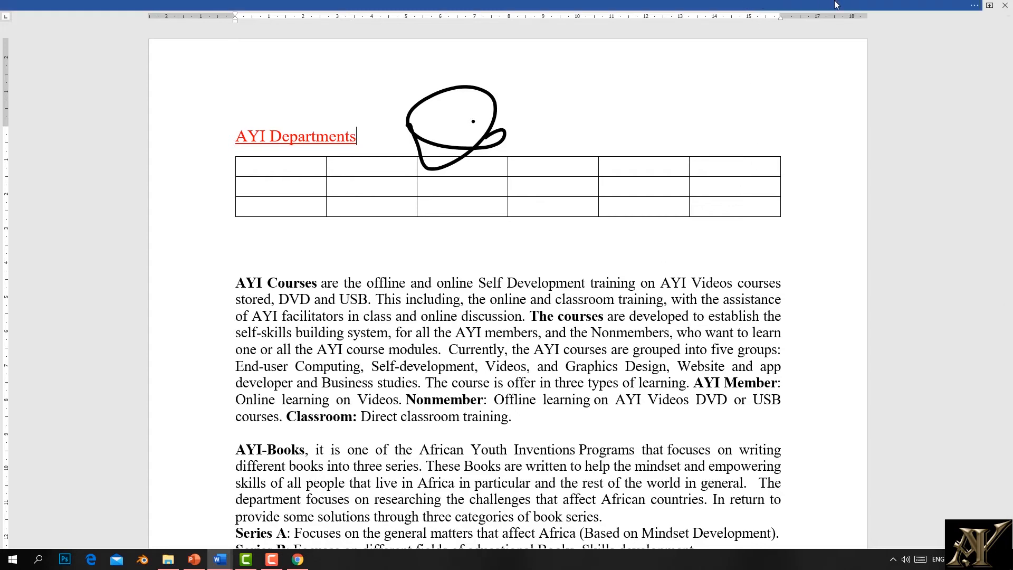
{"action": "left_click", "coordinate": [989, 9]}
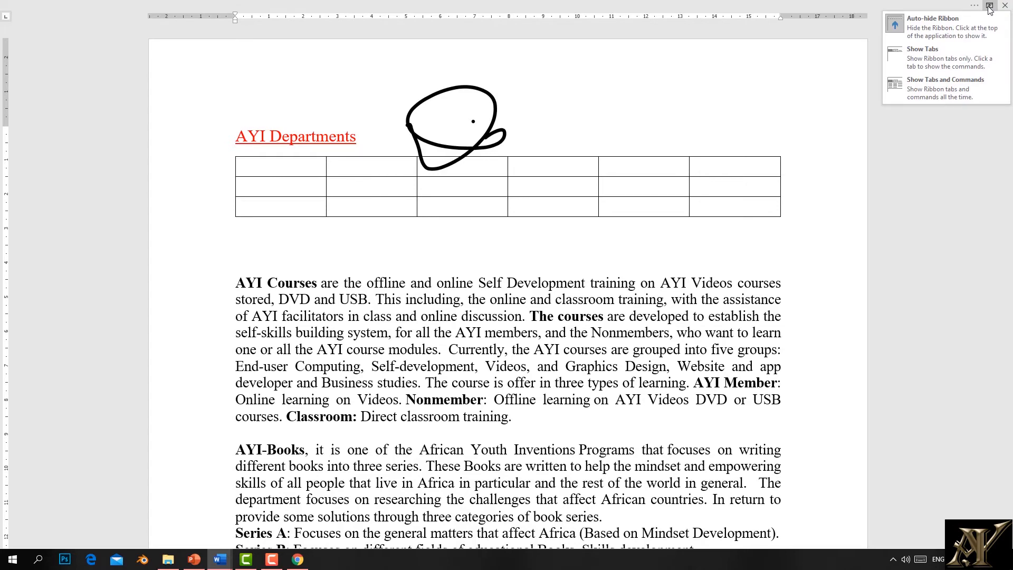
{"action": "left_click", "coordinate": [950, 55]}
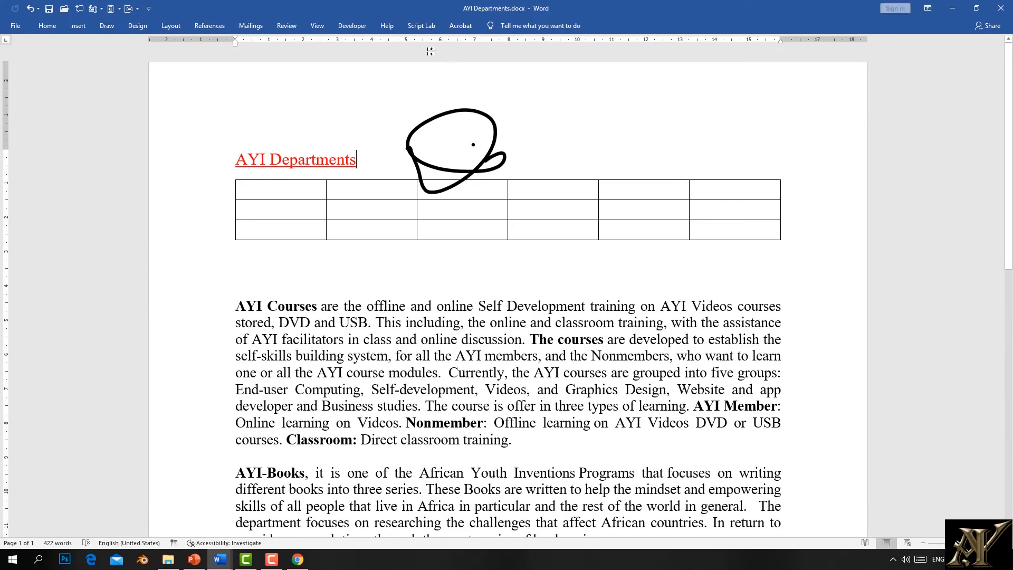
{"action": "left_click", "coordinate": [927, 9]}
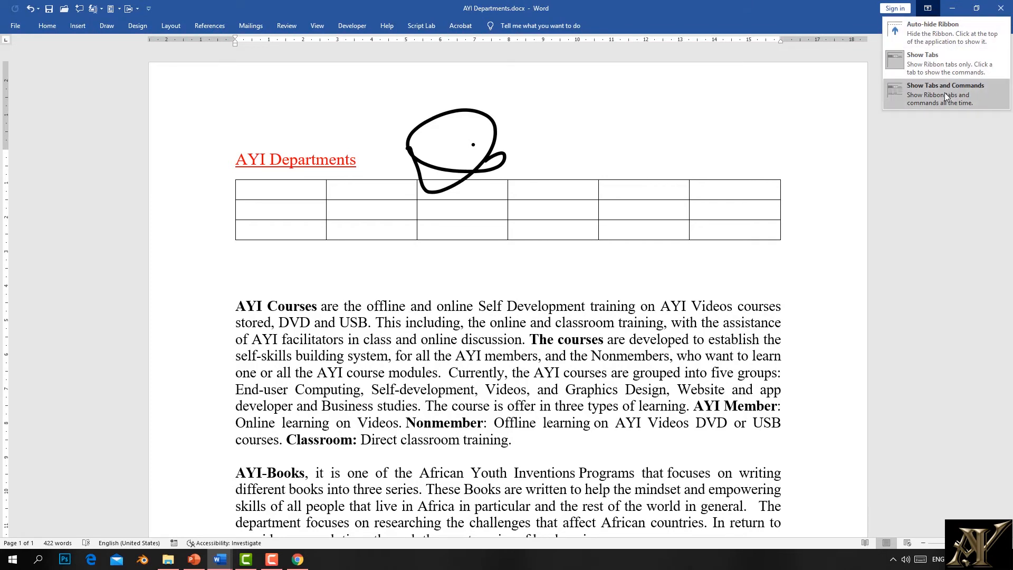
{"action": "left_click", "coordinate": [944, 93]}
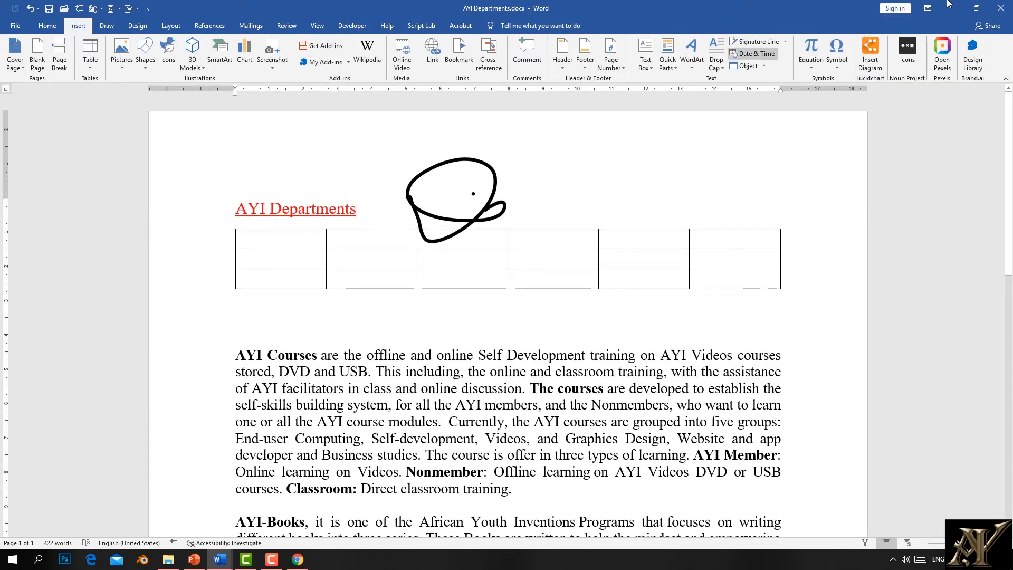
{"action": "left_click", "coordinate": [927, 8]}
{"action": "left_click", "coordinate": [929, 30]}
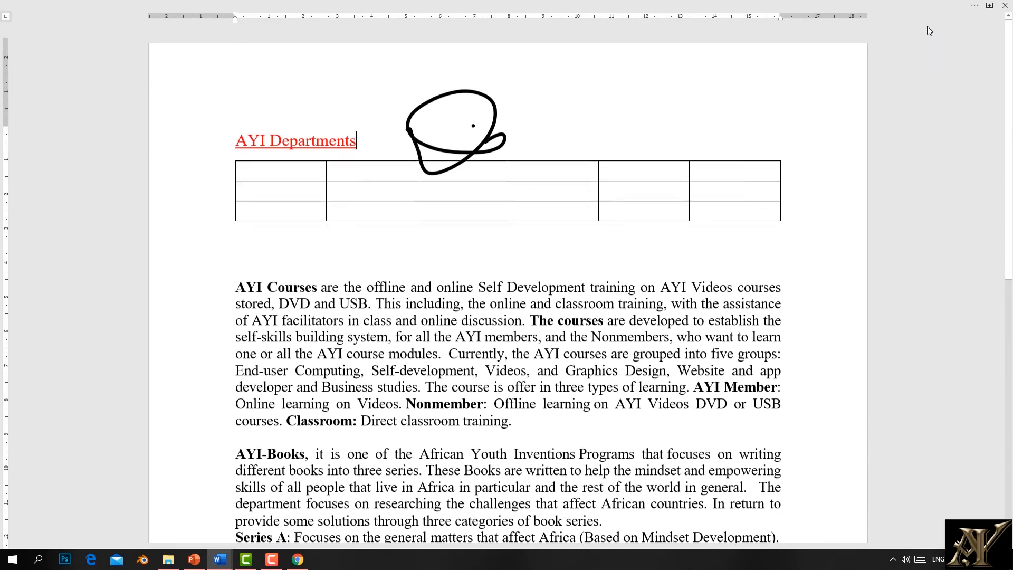
{"action": "left_click", "coordinate": [464, 4]}
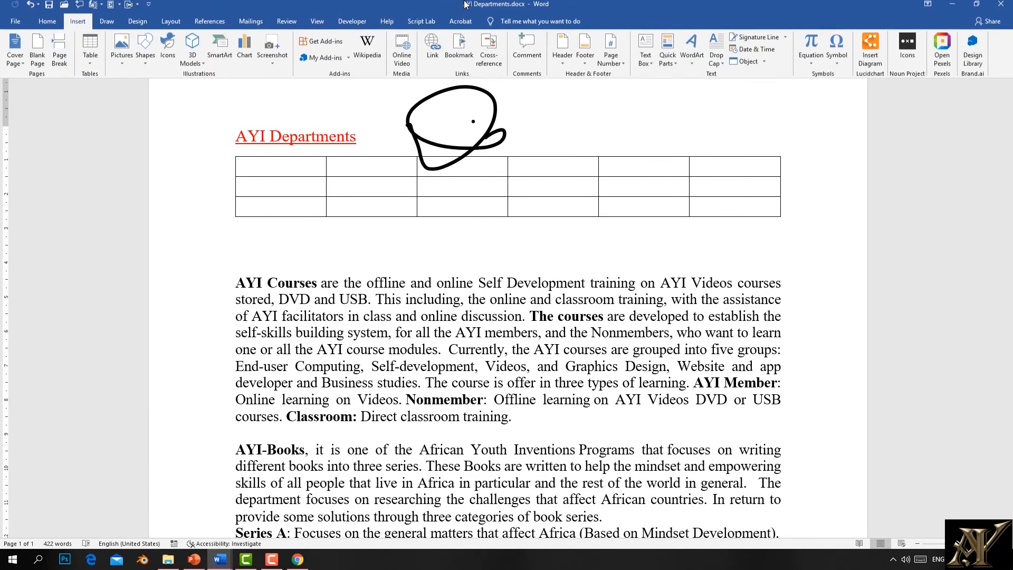
{"action": "left_click", "coordinate": [774, 158]}
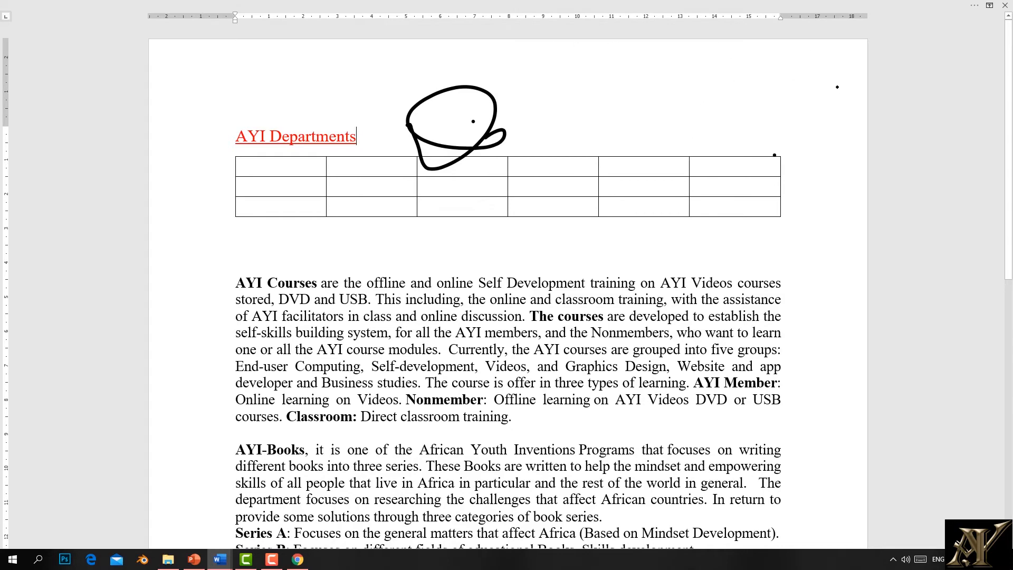
{"action": "left_click", "coordinate": [989, 6]}
{"action": "left_click", "coordinate": [937, 81]}
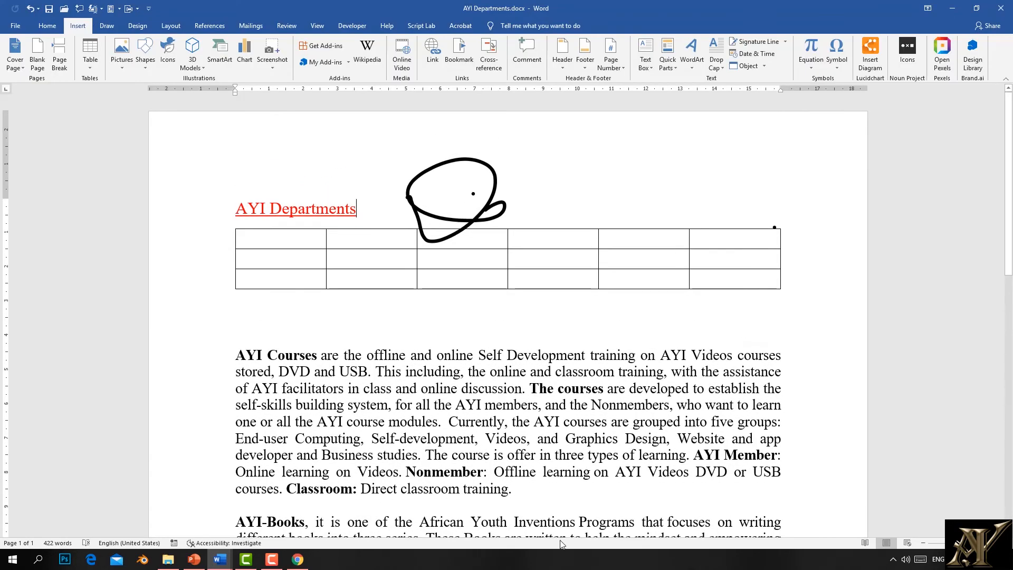
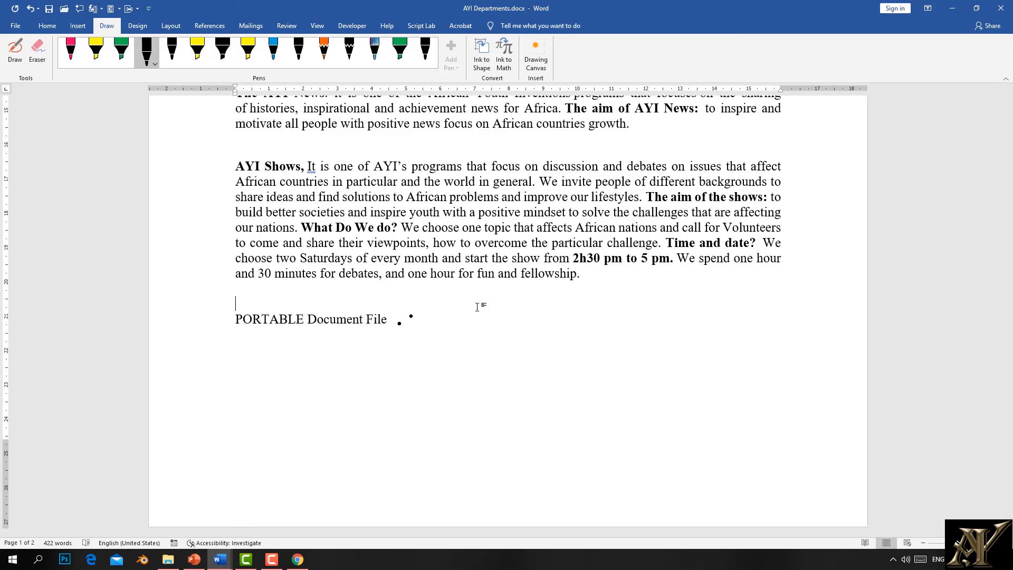
Step: Add the lines 'frkjfrsjlrgjpofgdjkbgdjkjhbg', 'fuifgijogdjohjong' and 'fgdkjgjg' after PORTABLE Document File, ending on the empty line below
{"action": "type", "text": "frkjfrsjlrgjpofgdjkbgdjkjhbg"}
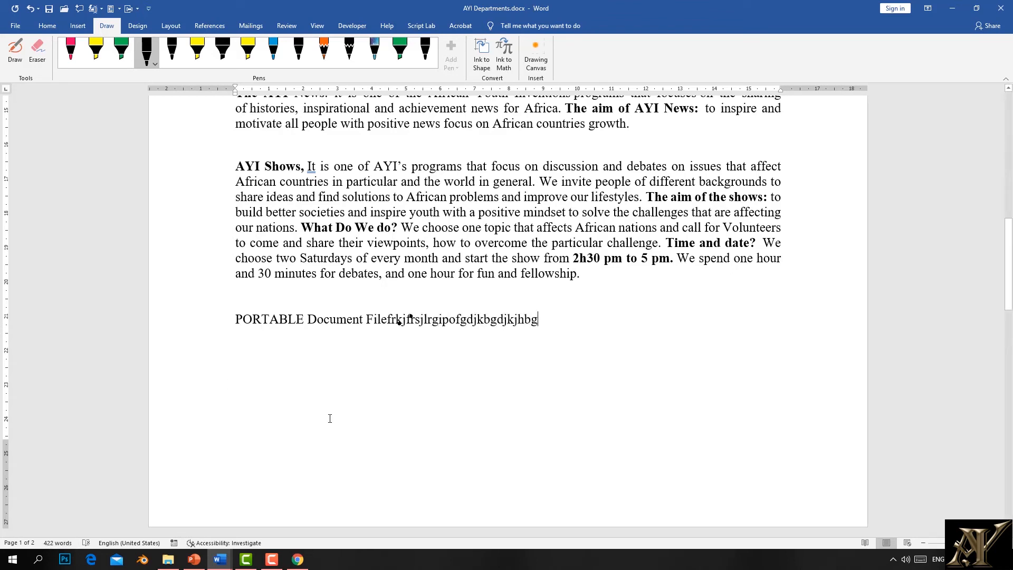
{"action": "key", "text": "Return"}
{"action": "type", "text": "fuifgijogdjohjong"}
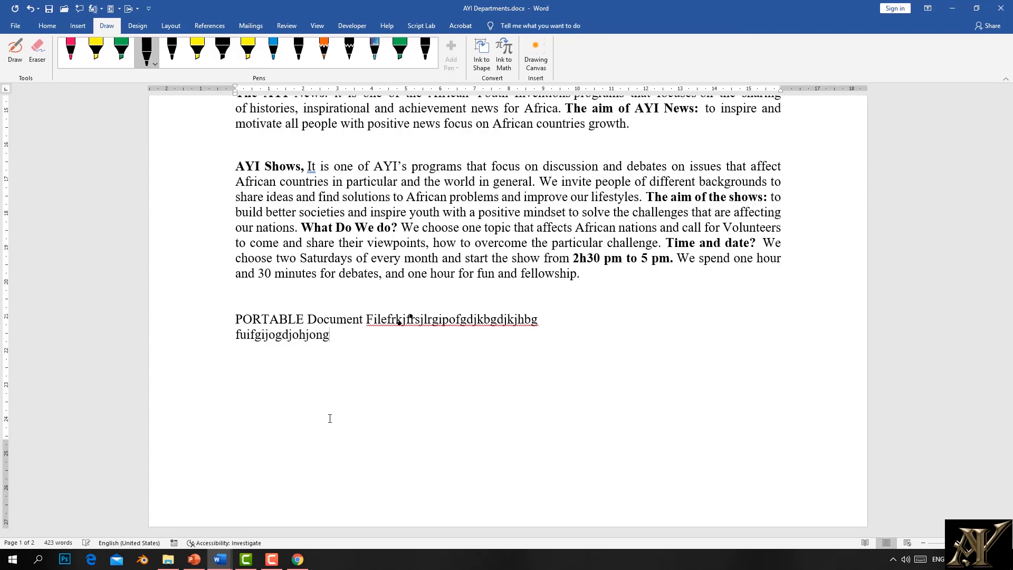
{"action": "key", "text": "Return"}
{"action": "type", "text": "fgdkjgjg"}
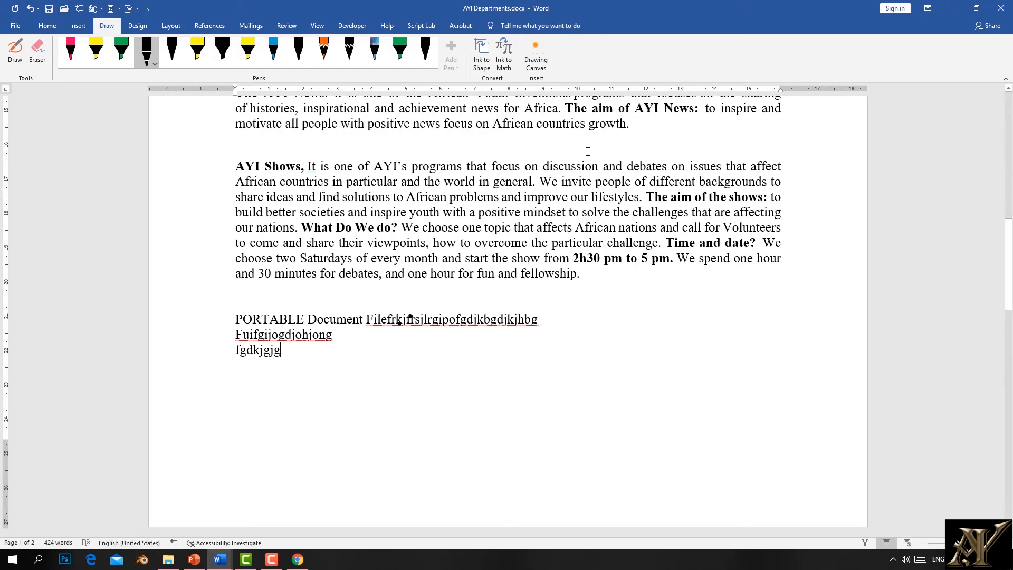
{"action": "left_click", "coordinate": [367, 394]}
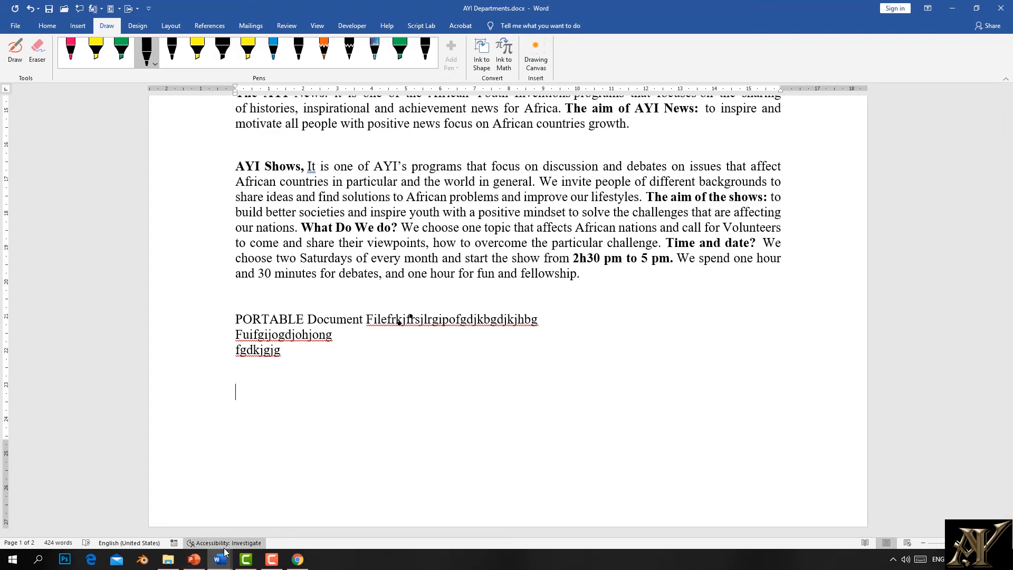
Step: Visit the File page, return to the document and scroll through it
{"action": "left_click", "coordinate": [13, 26]}
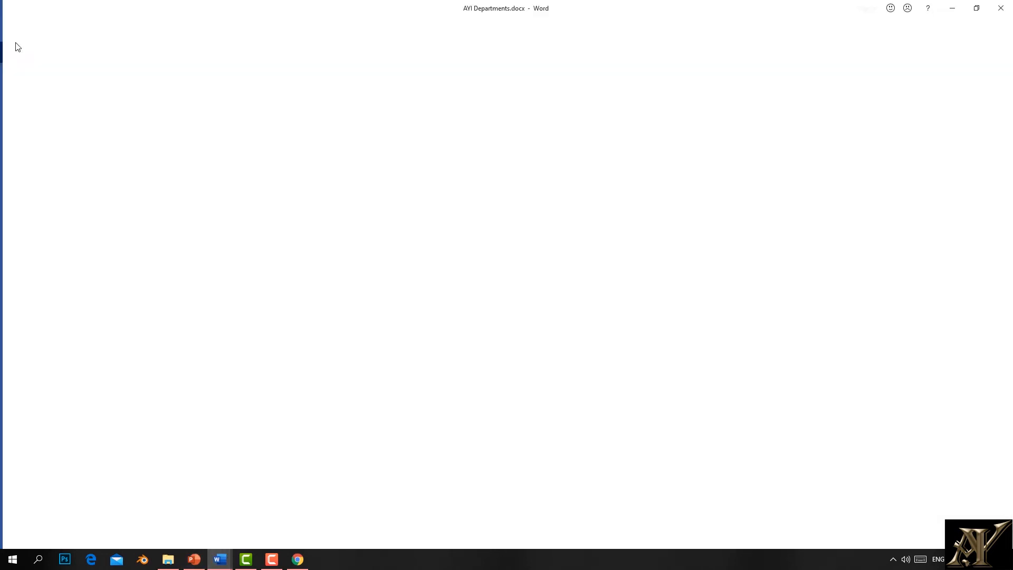
{"action": "key", "text": "Escape"}
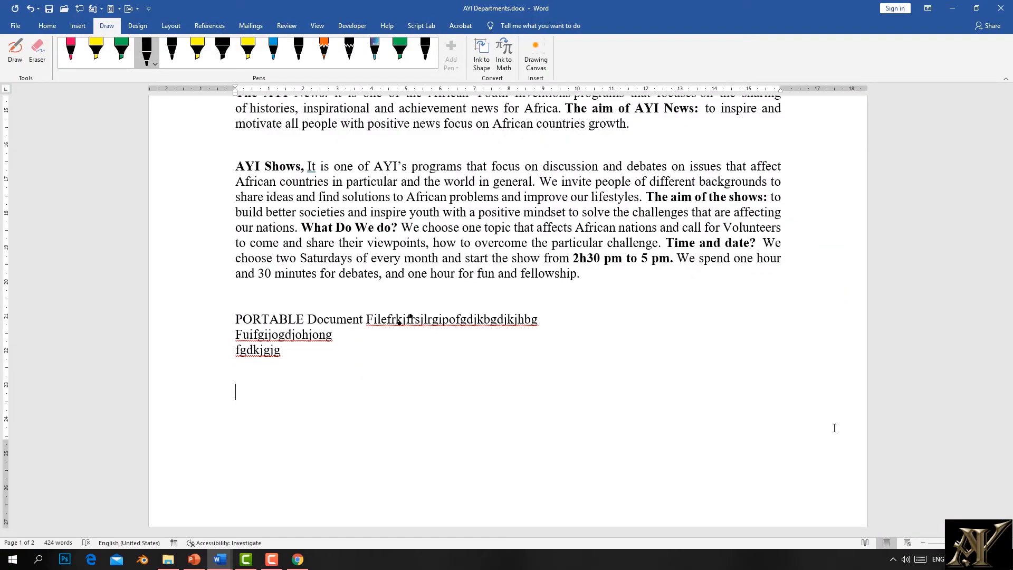
{"action": "scroll", "coordinate": [710, 356], "scroll_direction": "up", "scroll_amount": 10}
{"action": "scroll", "coordinate": [712, 369], "scroll_direction": "down", "scroll_amount": 4}
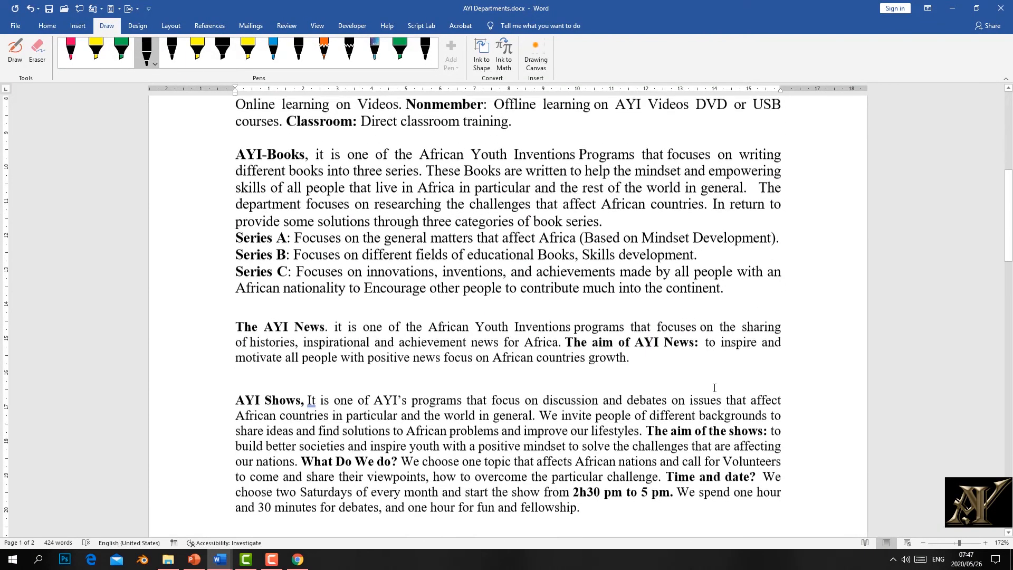
{"action": "scroll", "coordinate": [714, 387], "scroll_direction": "down", "scroll_amount": 1}
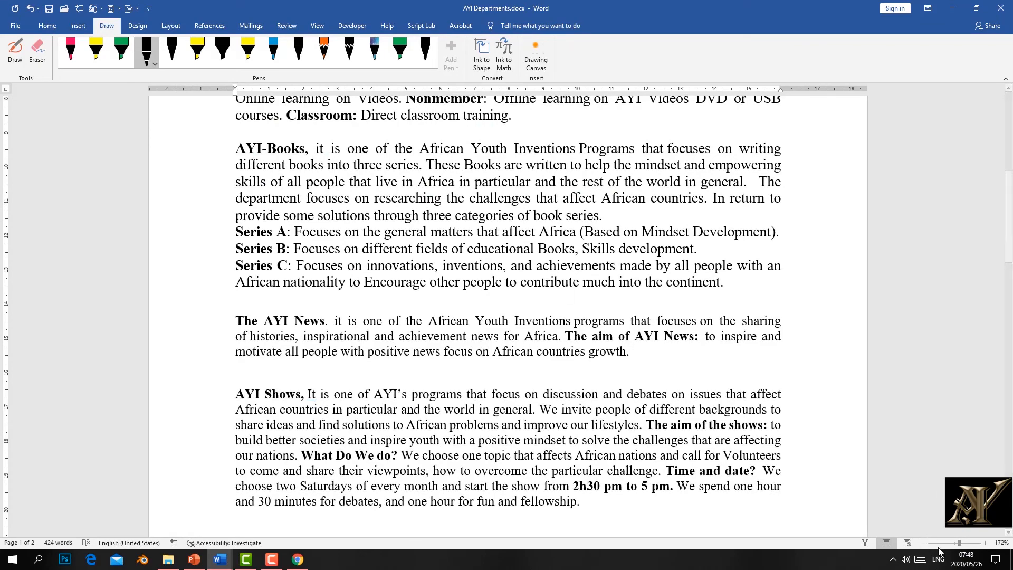
Step: Zoom out to see both pages, zoom back in to 110%, then switch to Read Mode
{"action": "mouse_move", "coordinate": [958, 546]}
{"action": "left_mouse_down"}
{"action": "mouse_move", "coordinate": [947, 546]}
{"action": "mouse_move", "coordinate": [974, 545]}
{"action": "mouse_move", "coordinate": [943, 546]}
{"action": "left_mouse_up"}
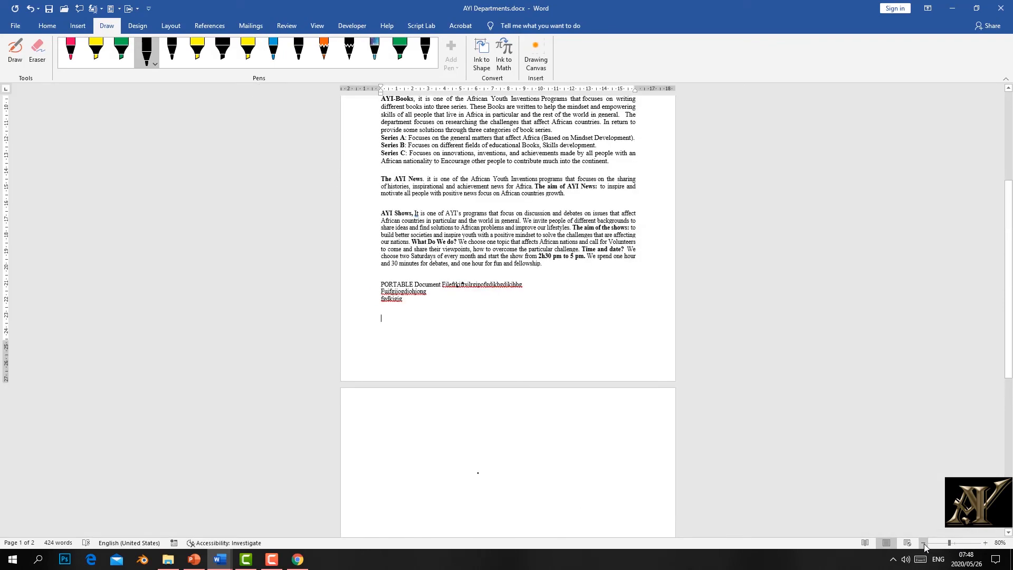
{"action": "left_click", "coordinate": [923, 544]}
{"action": "left_click", "coordinate": [923, 543]}
{"action": "left_click", "coordinate": [923, 543]}
{"action": "left_click", "coordinate": [923, 543]}
{"action": "left_click", "coordinate": [923, 544]}
{"action": "left_click", "coordinate": [923, 543]}
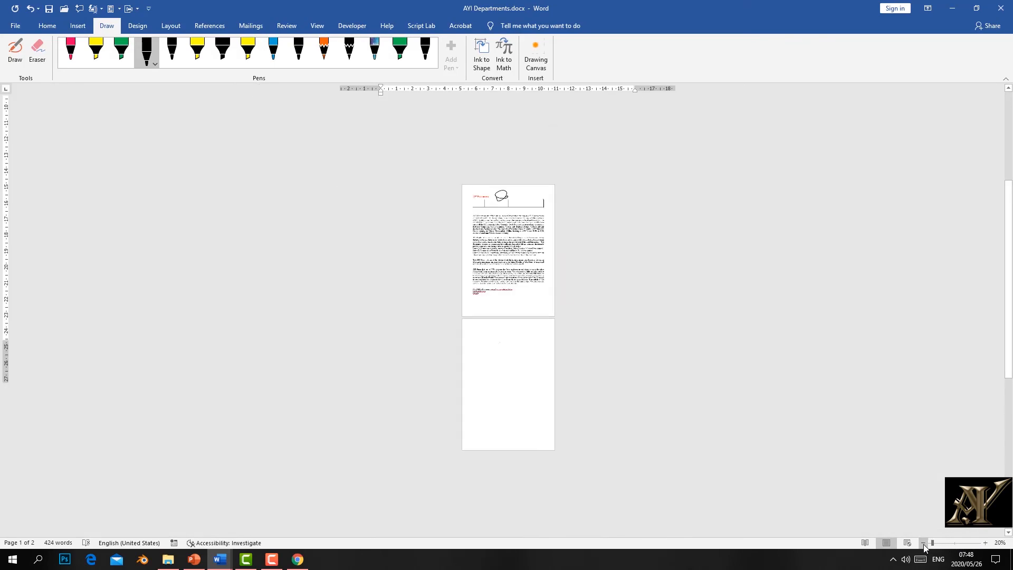
{"action": "left_click", "coordinate": [987, 543]}
{"action": "left_click", "coordinate": [987, 543]}
{"action": "left_click", "coordinate": [987, 543]}
{"action": "left_click", "coordinate": [986, 543]}
{"action": "left_click", "coordinate": [986, 543]}
{"action": "left_click", "coordinate": [986, 543]}
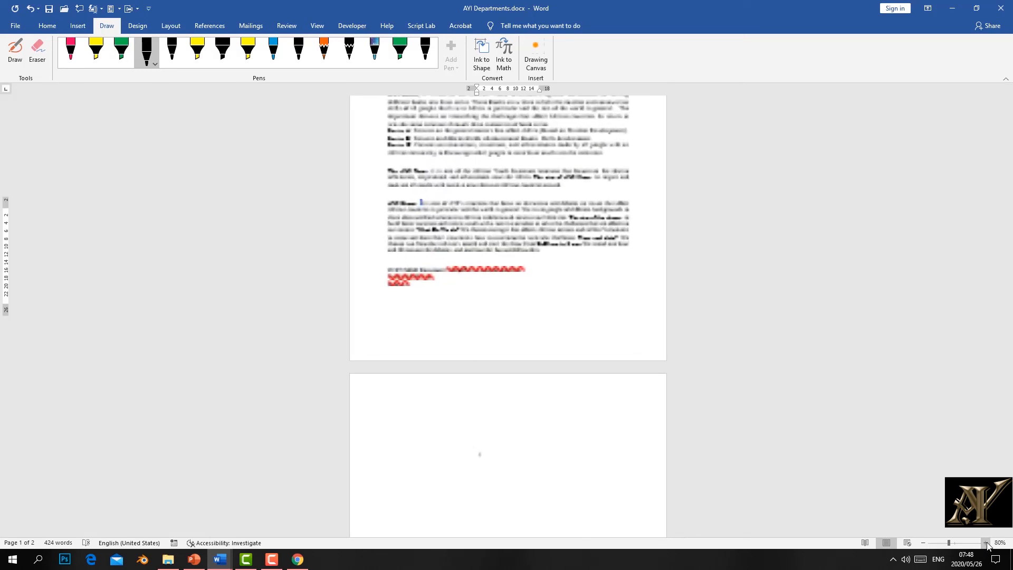
{"action": "left_click", "coordinate": [986, 544]}
{"action": "left_click", "coordinate": [987, 544]}
{"action": "left_click", "coordinate": [985, 543]}
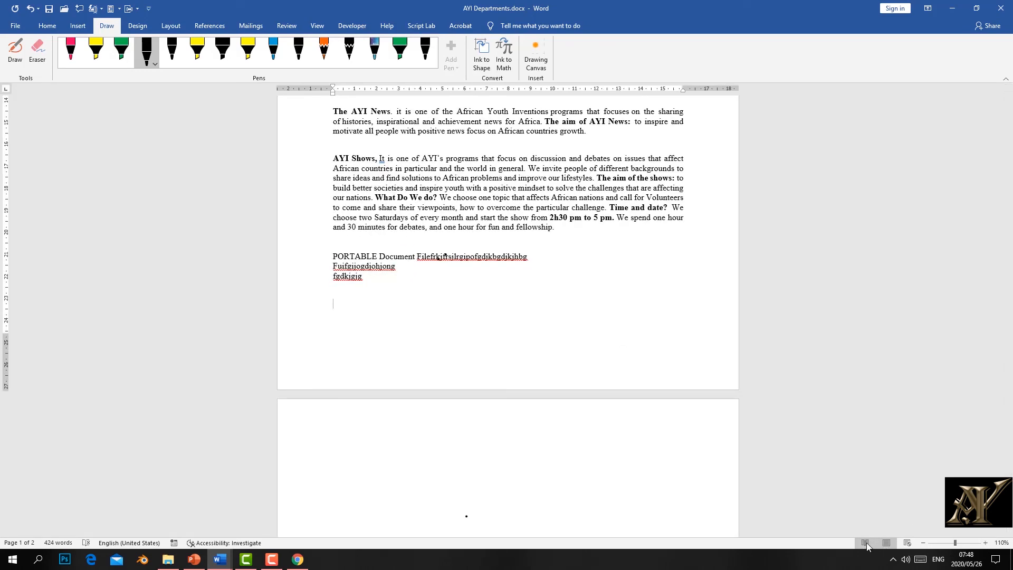
{"action": "left_click", "coordinate": [866, 542]}
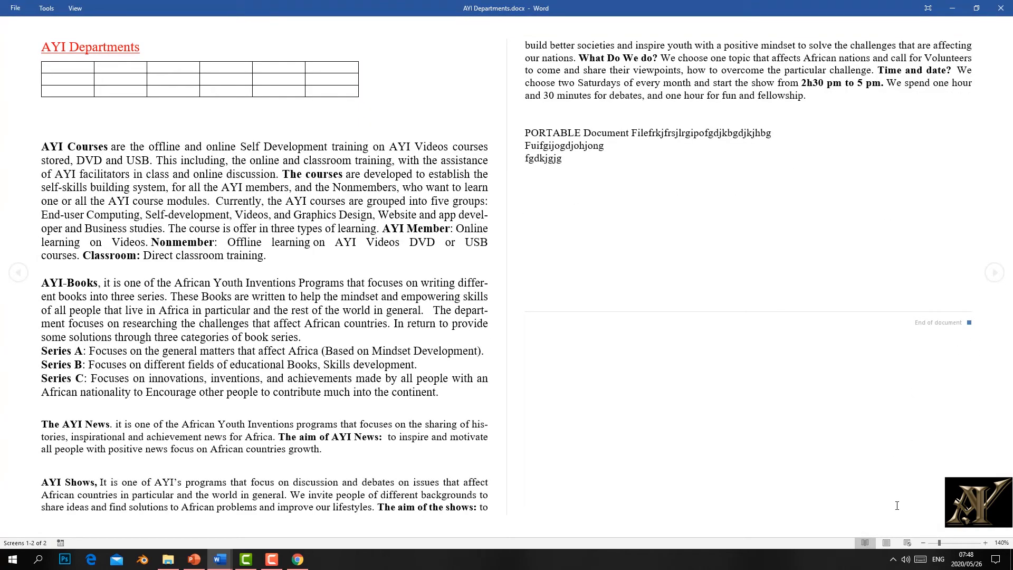
Step: Cycle through Print Layout, Web Layout and Read Mode, then return to Print Layout and scroll up
{"action": "left_click", "coordinate": [886, 542]}
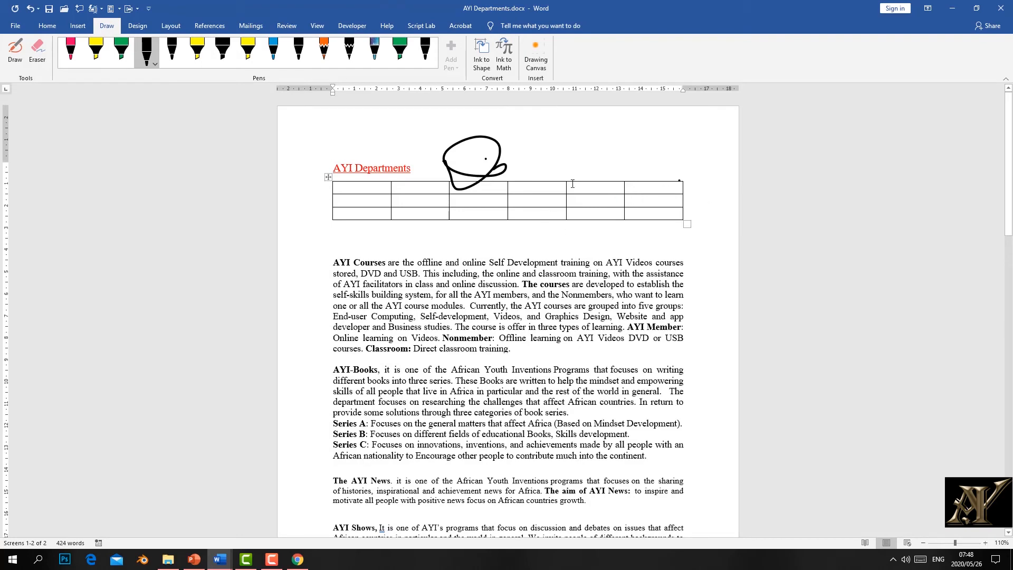
{"action": "left_click", "coordinate": [907, 543]}
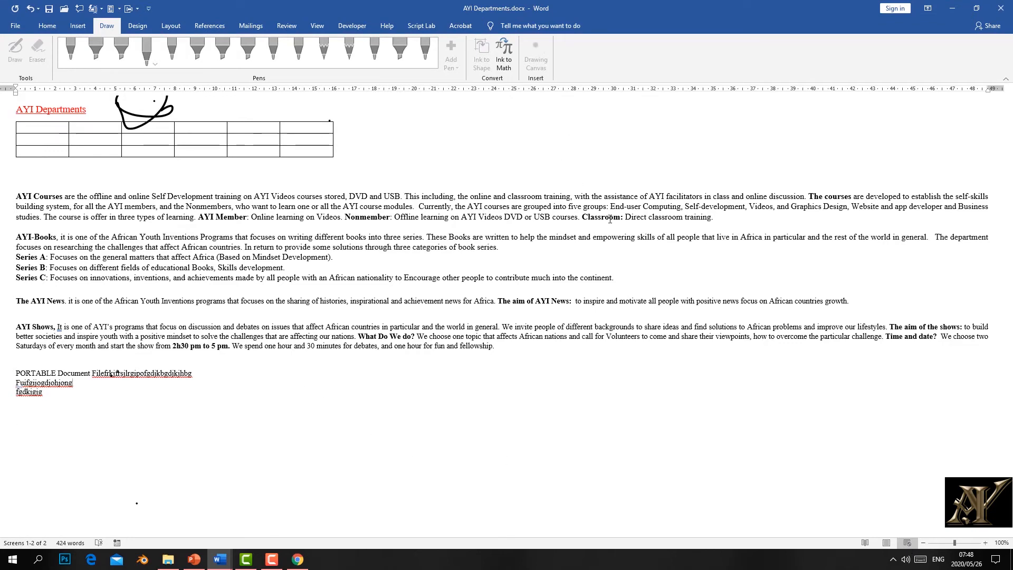
{"action": "left_click", "coordinate": [886, 545]}
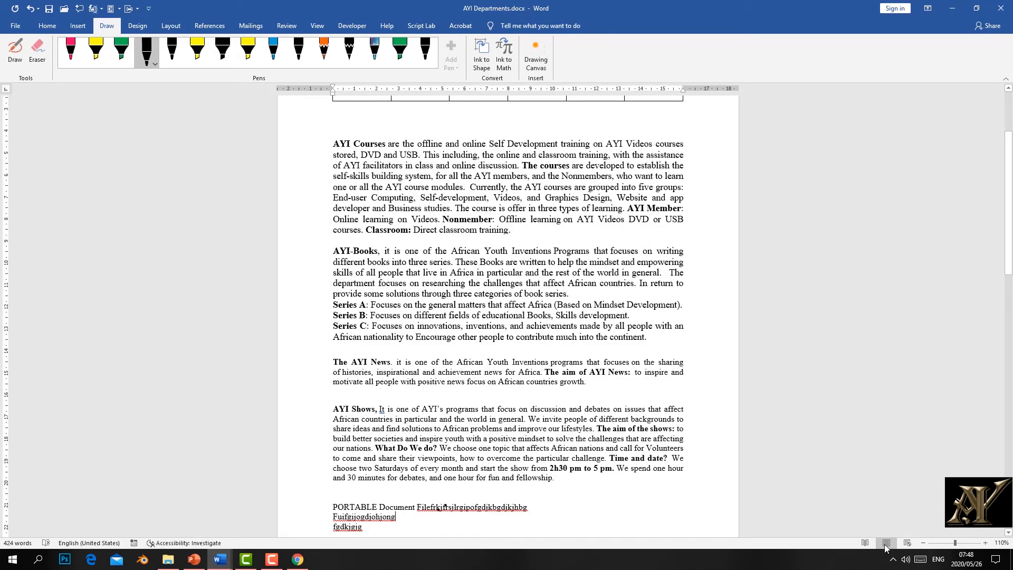
{"action": "left_click", "coordinate": [865, 542]}
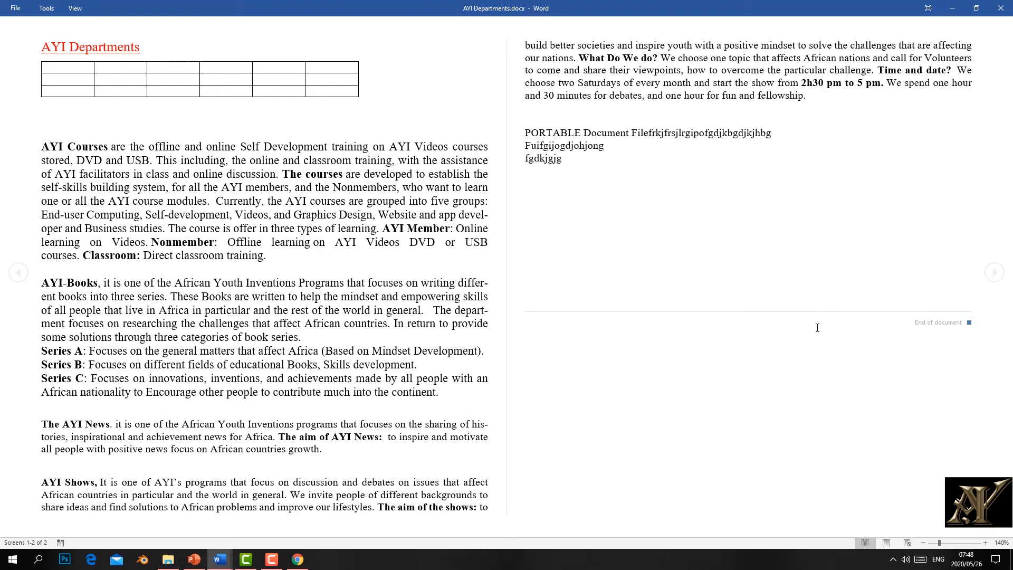
{"action": "key", "text": "Escape"}
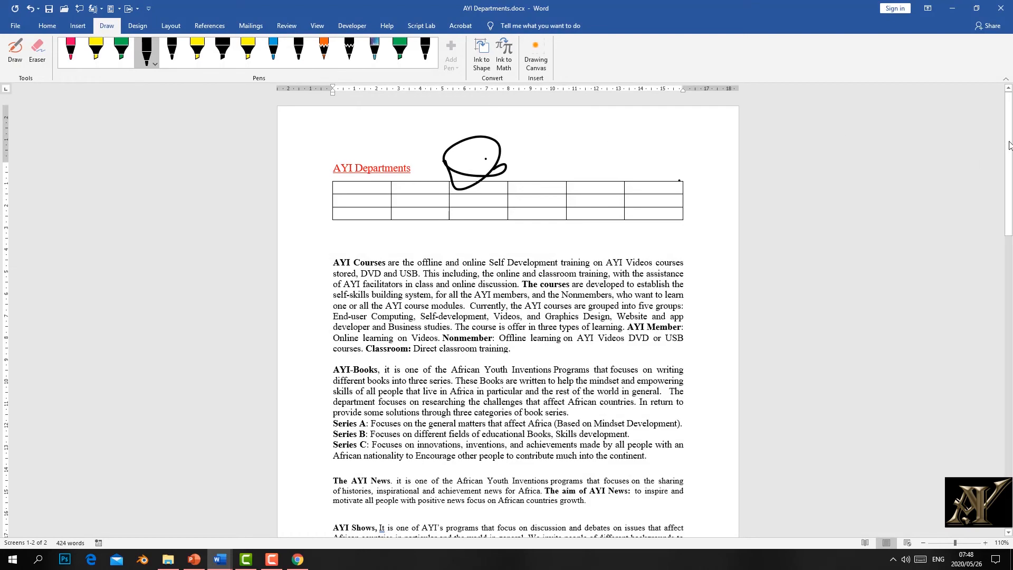
{"action": "left_click_drag", "start_coordinate": [1008, 145], "coordinate": [1010, 116]}
{"action": "left_click", "coordinate": [1007, 90]}
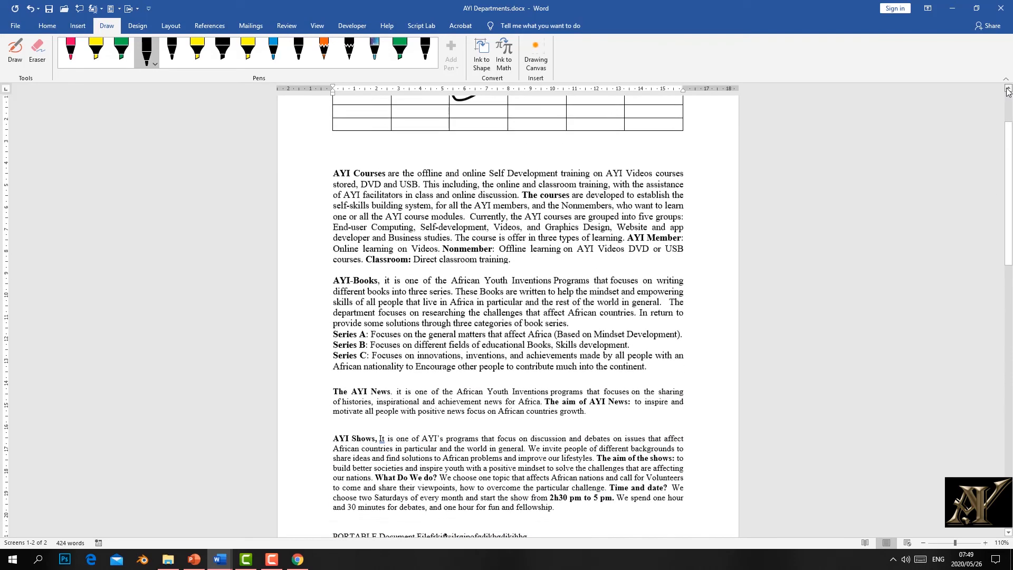
{"action": "left_click", "coordinate": [1009, 534]}
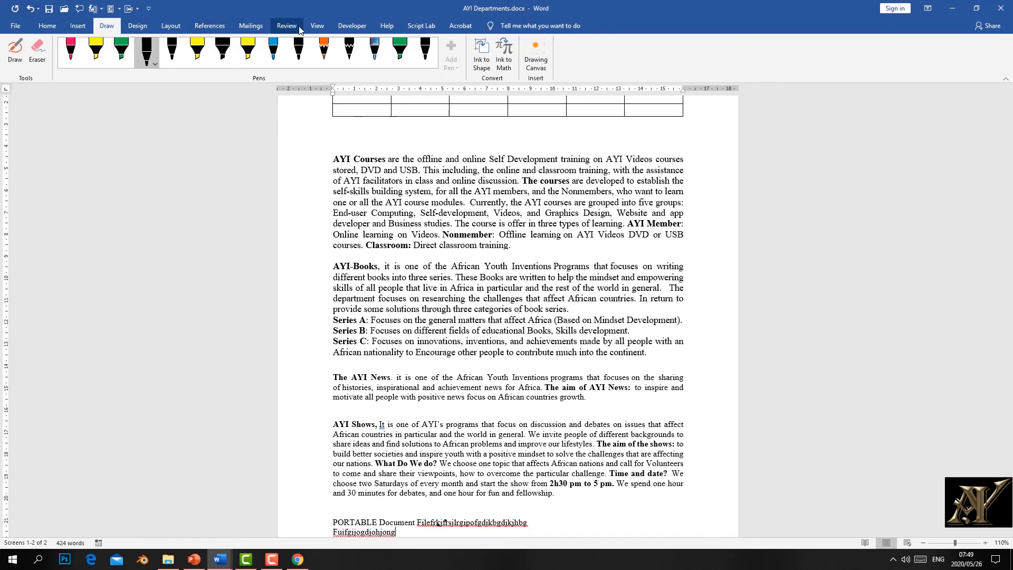
Step: On the View tab, toggle the ruler off and on, then gridlines on and off
{"action": "left_click", "coordinate": [317, 26]}
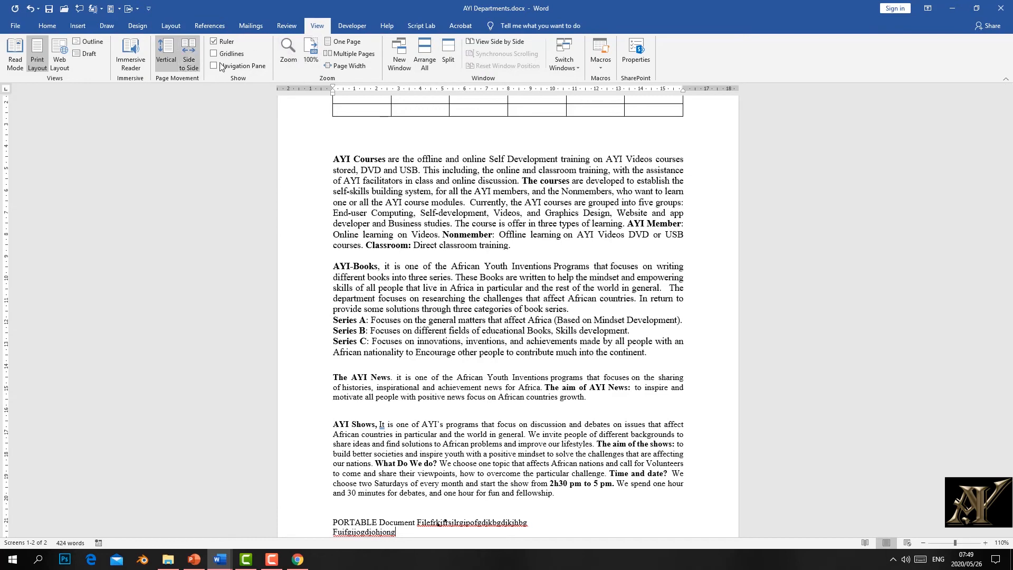
{"action": "left_click", "coordinate": [213, 42]}
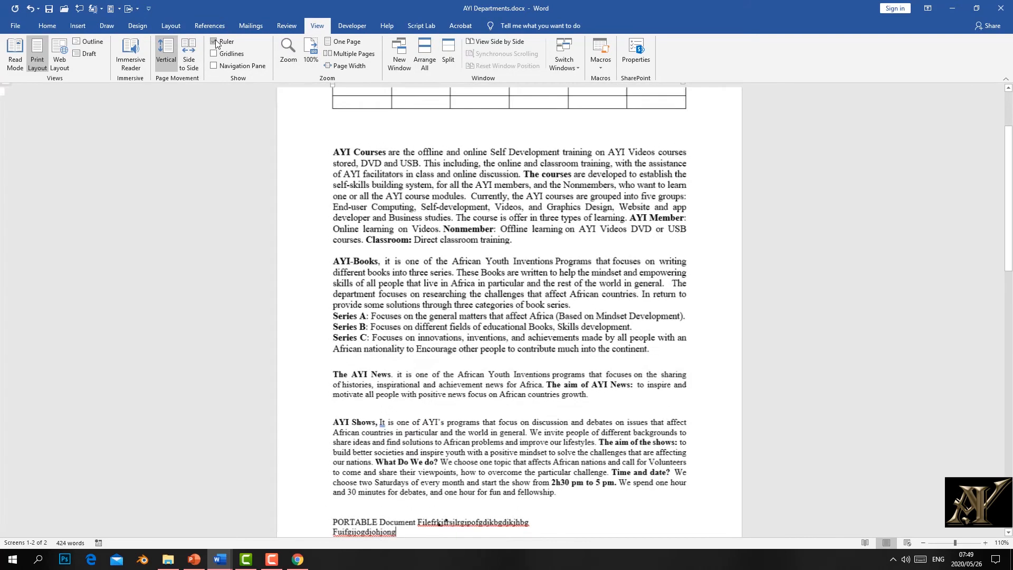
{"action": "left_click", "coordinate": [214, 43]}
{"action": "left_click", "coordinate": [214, 54]}
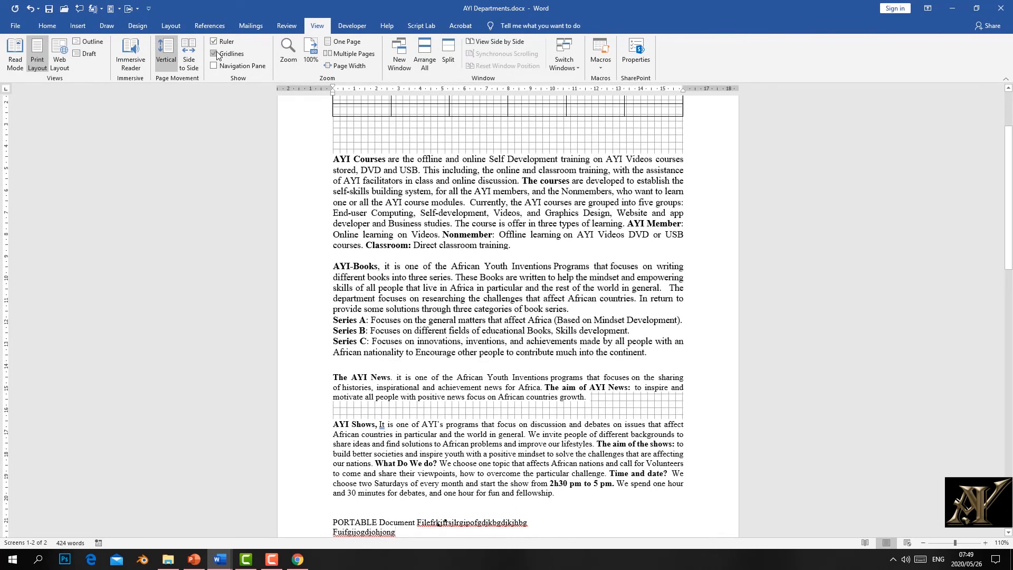
{"action": "left_click", "coordinate": [214, 54]}
Step: Open the Navigation Pane, jump between page 1 and page 2 thumbnails, then return to Home
{"action": "left_click", "coordinate": [214, 66]}
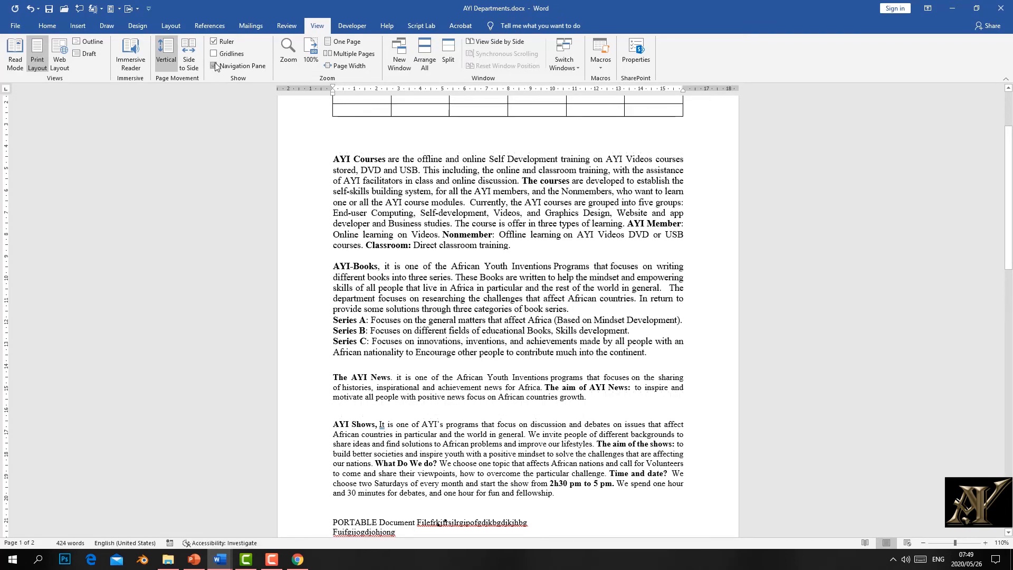
{"action": "left_click", "coordinate": [61, 190]}
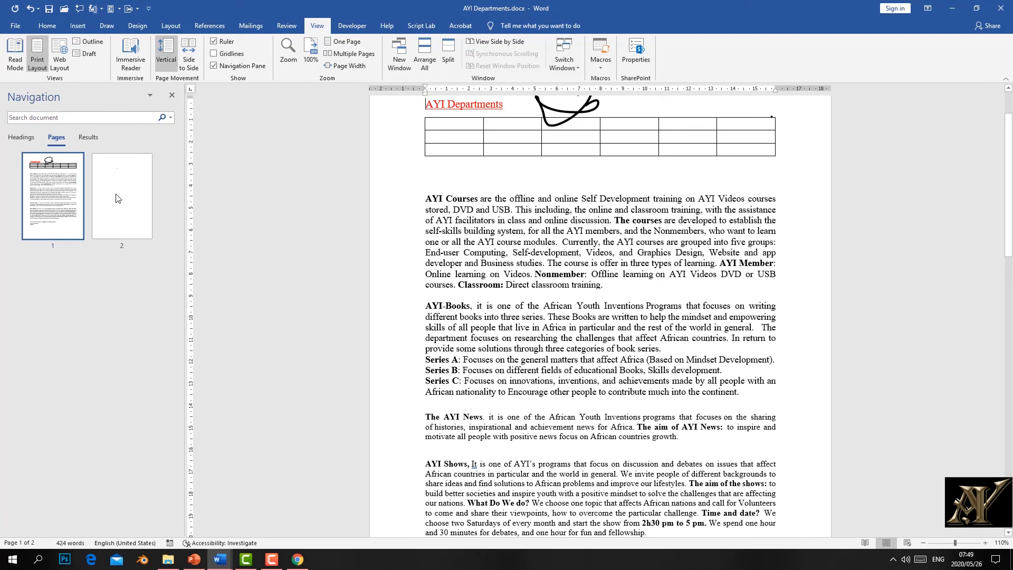
{"action": "left_click", "coordinate": [120, 199]}
{"action": "left_click", "coordinate": [76, 185]}
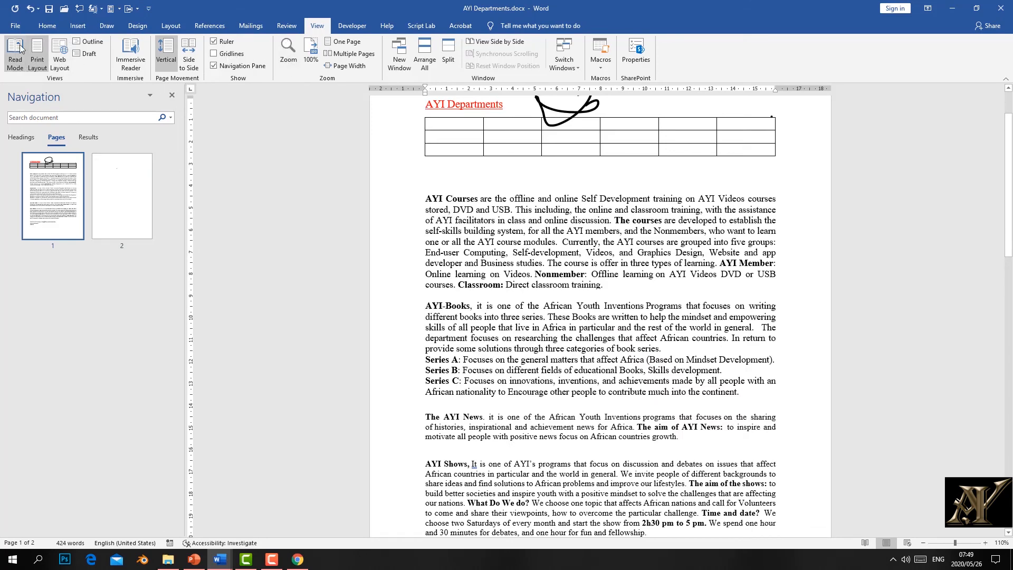
{"action": "left_click", "coordinate": [47, 26]}
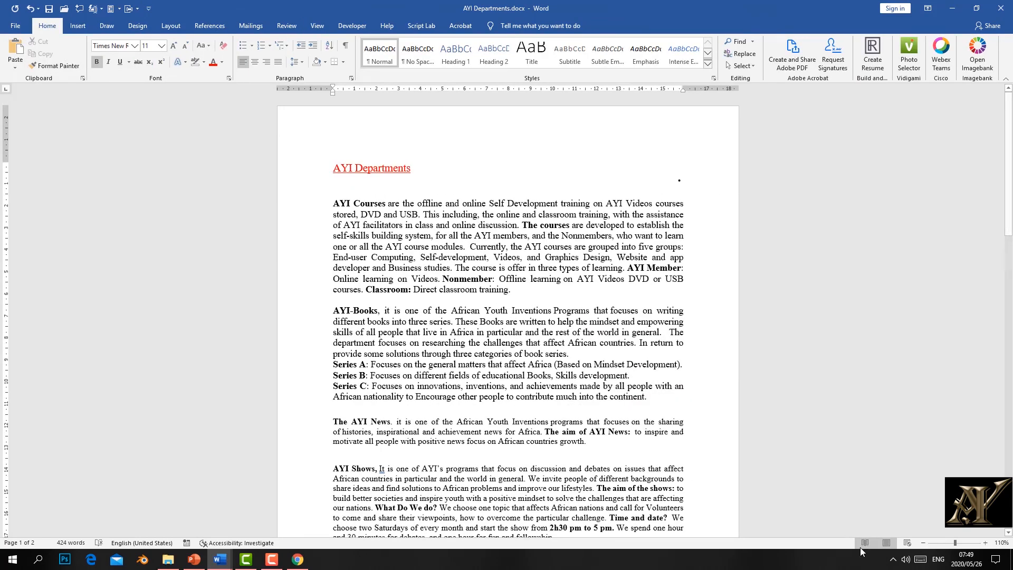
Step: Zoom in to 196% and delete the stray dot shape at the right margin
{"action": "left_click", "coordinate": [960, 543]}
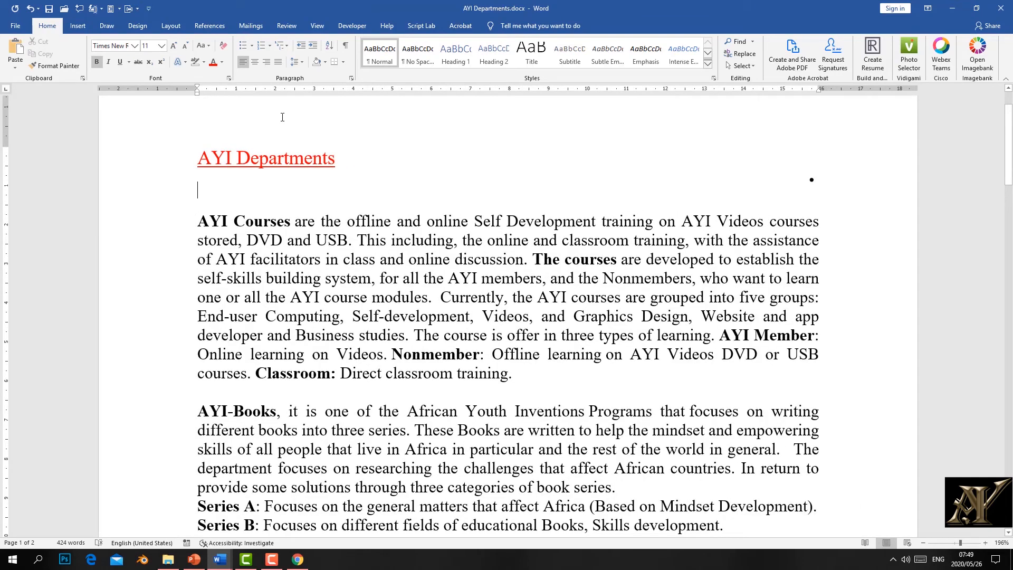
{"action": "left_click", "coordinate": [812, 180]}
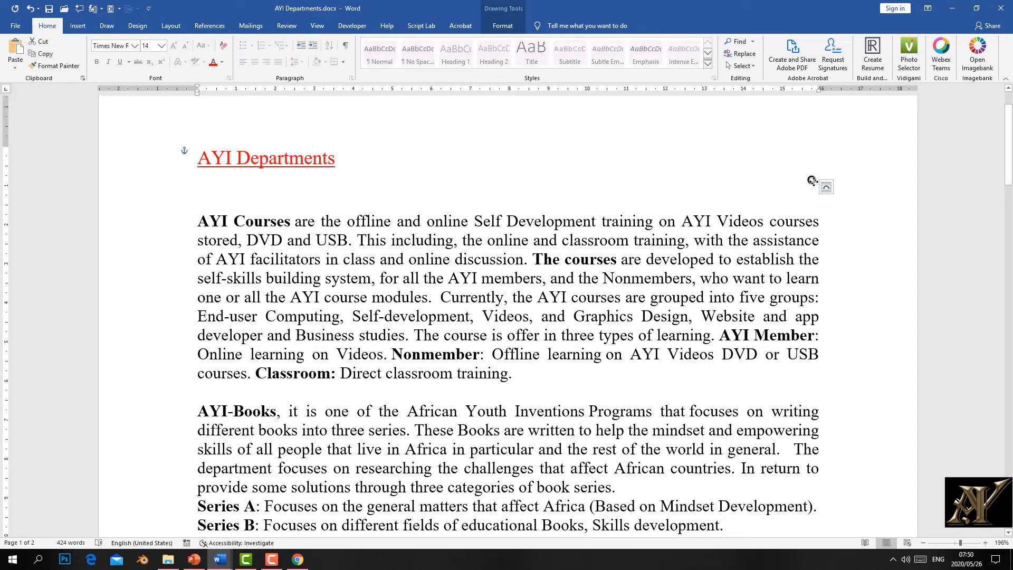
{"action": "key", "text": "Delete"}
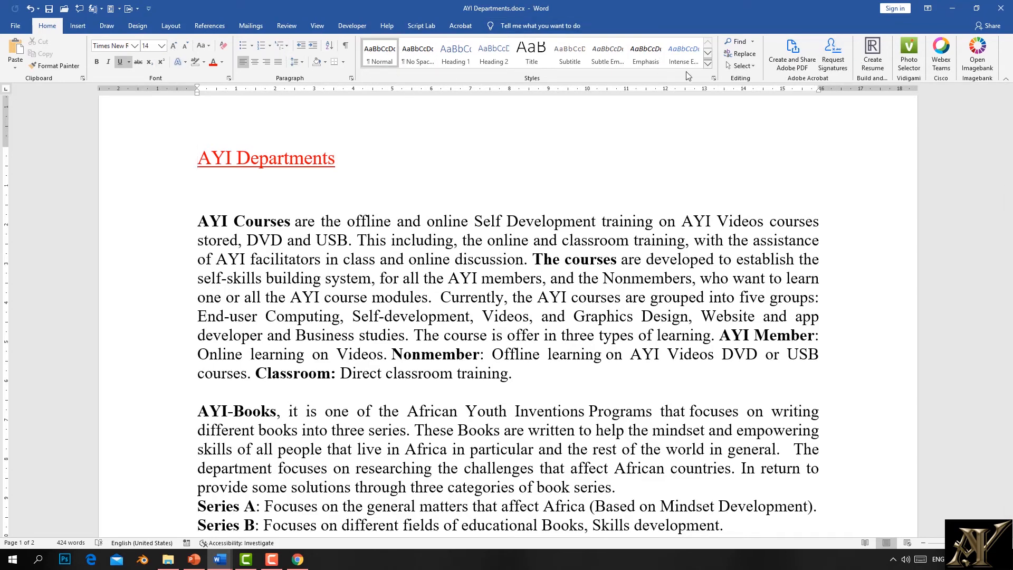
Step: Return to the Home tab and place the insertion point after the AYI Departments title
{"action": "left_click", "coordinate": [78, 28]}
{"action": "left_click", "coordinate": [51, 27]}
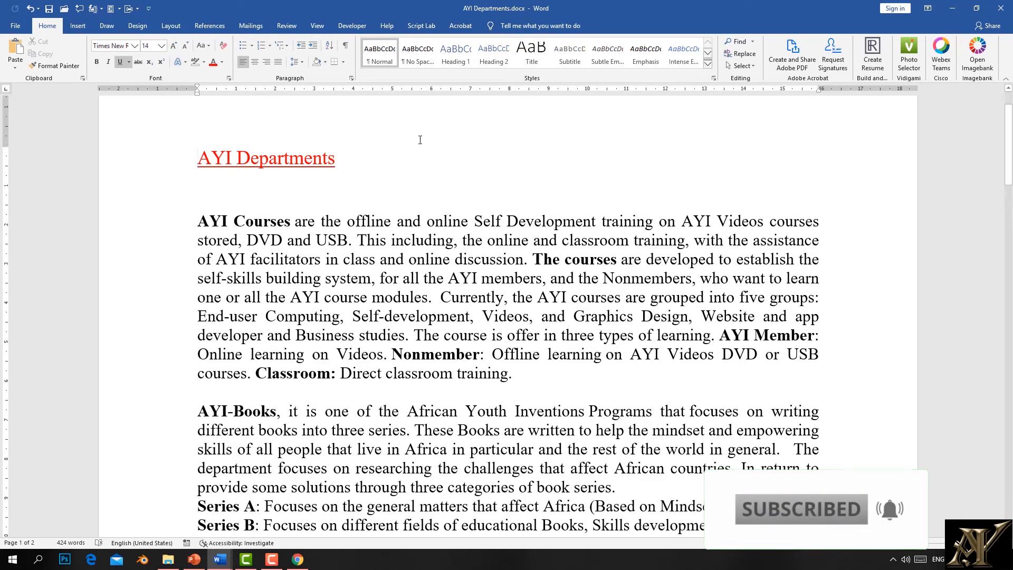
{"action": "left_click_drag", "start_coordinate": [397, 221], "coordinate": [391, 158]}
{"action": "left_click", "coordinate": [392, 157]}
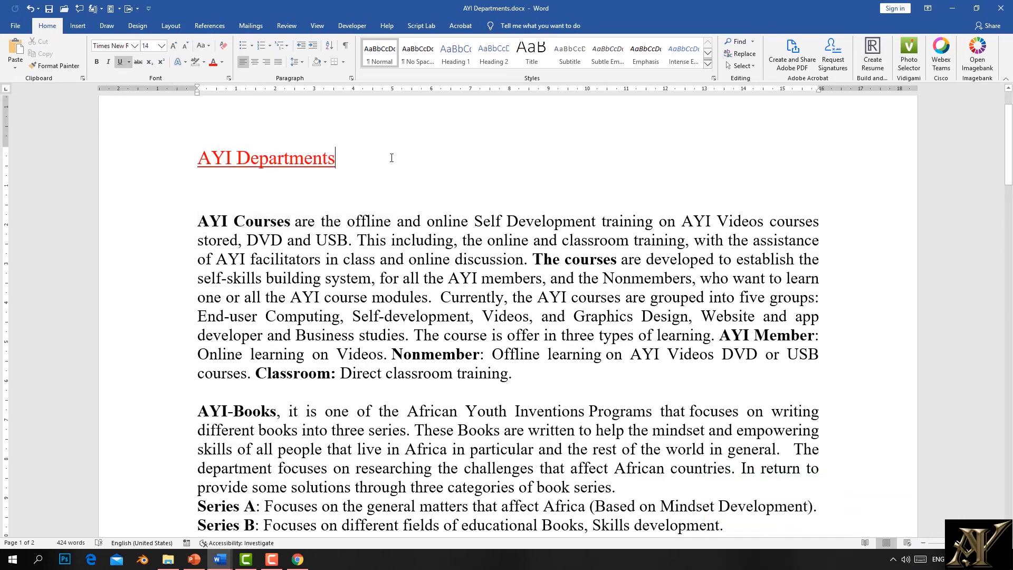
Step: Type 'sadkhadsuiodsuo' and 'dabfsjkhfs' on two new lines above the AYI Departments title
{"action": "left_click", "coordinate": [202, 161]}
{"action": "key", "text": "Return"}
{"action": "key", "text": "Return"}
{"action": "left_click", "coordinate": [202, 158]}
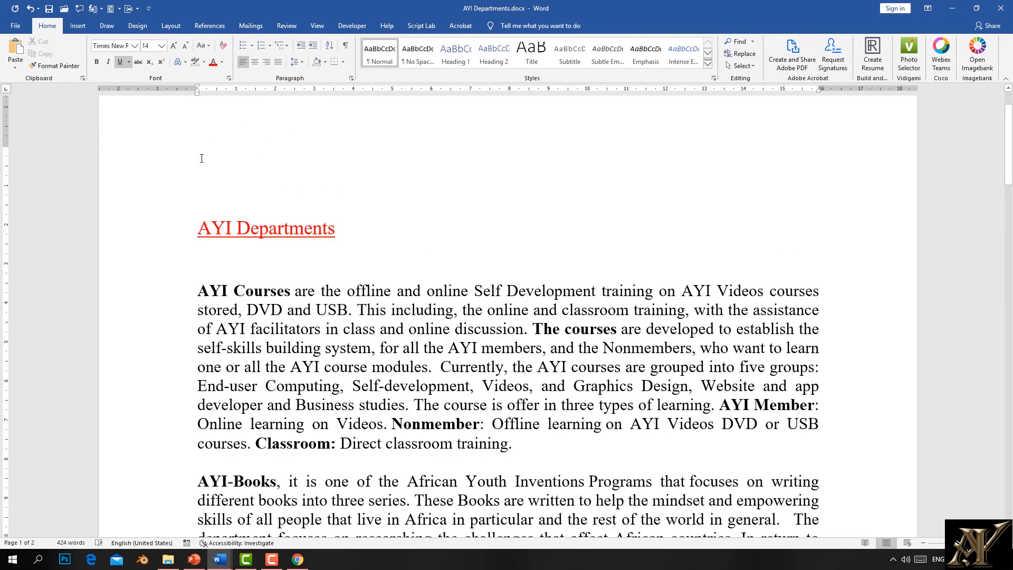
{"action": "type", "text": "sadkhadsuiodsuo"}
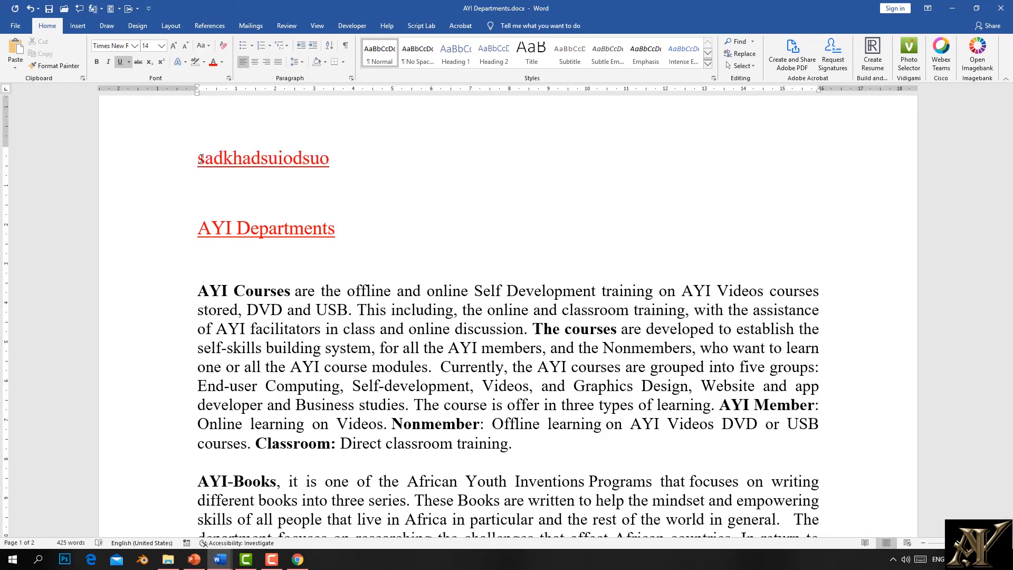
{"action": "left_click", "coordinate": [265, 184]}
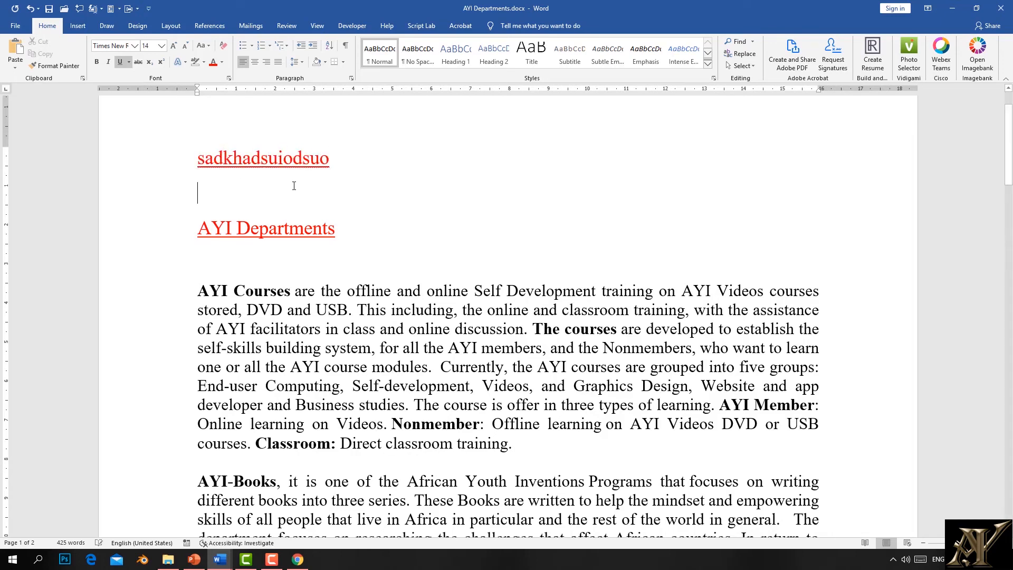
{"action": "left_click", "coordinate": [341, 161]}
{"action": "key", "text": "Return"}
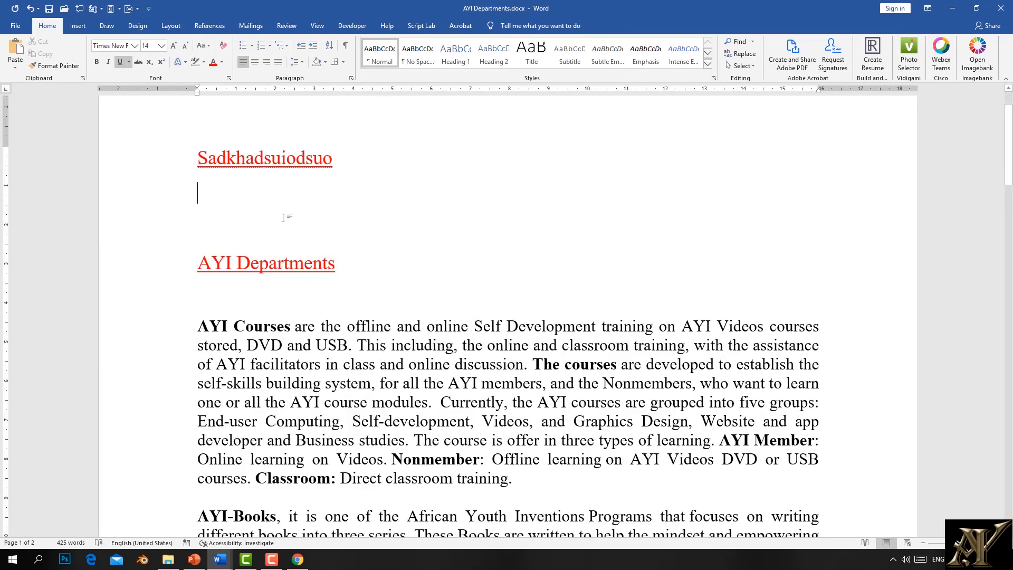
{"action": "left_click", "coordinate": [205, 231]}
{"action": "type", "text": "dabfsjkhfs"}
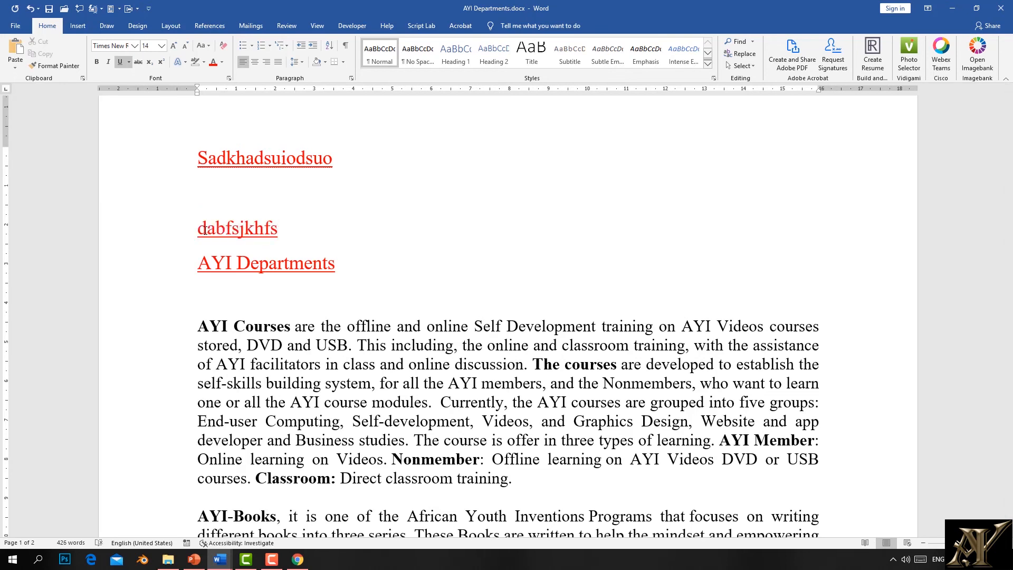
{"action": "left_click", "coordinate": [334, 161]}
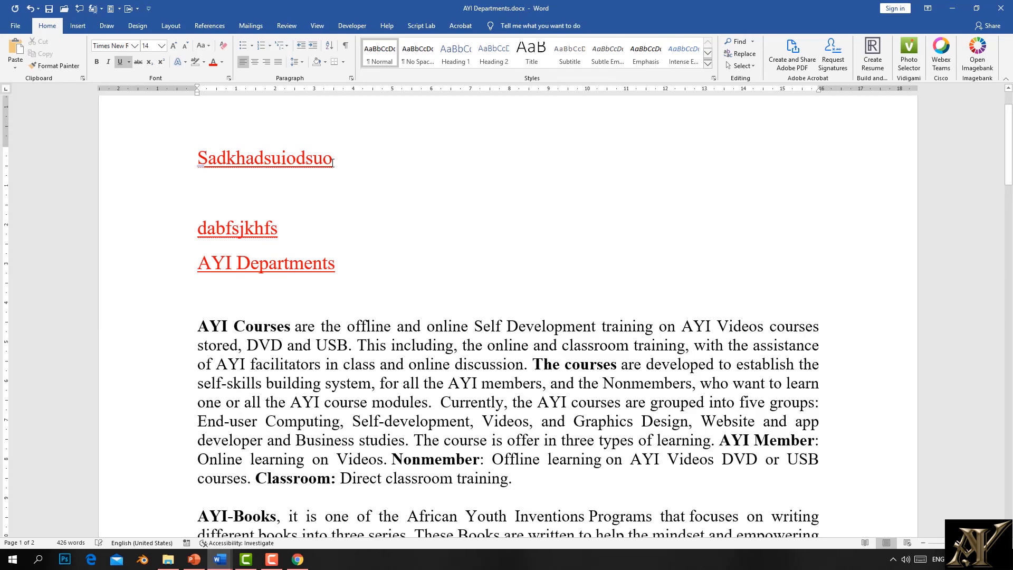
Step: Move the Sadkhadsuiodsuo line below AYI Departments, keeping its source formatting
{"action": "left_click_drag", "start_coordinate": [332, 163], "coordinate": [168, 151]}
{"action": "key", "text": "ctrl+c"}
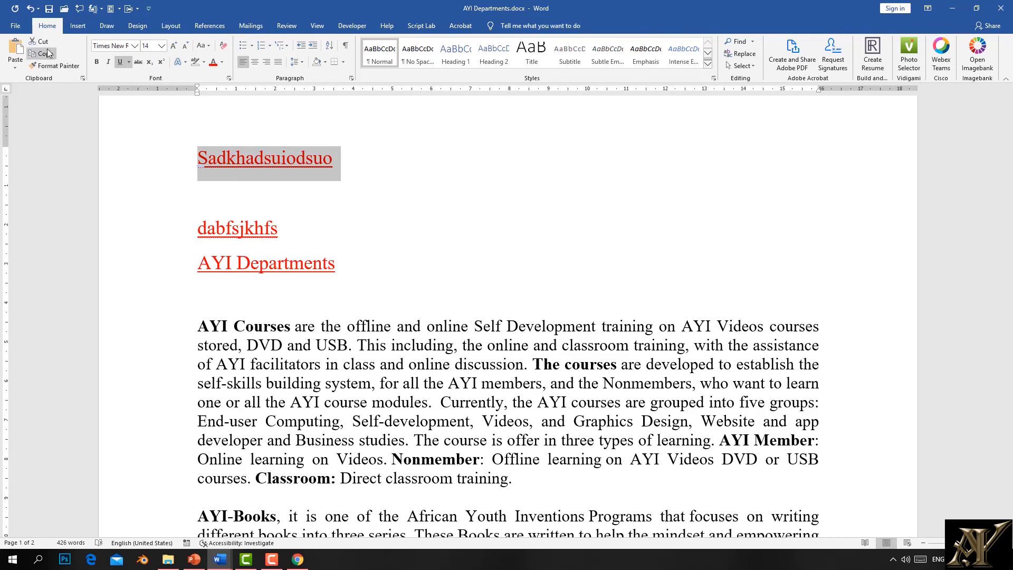
{"action": "left_click", "coordinate": [45, 42]}
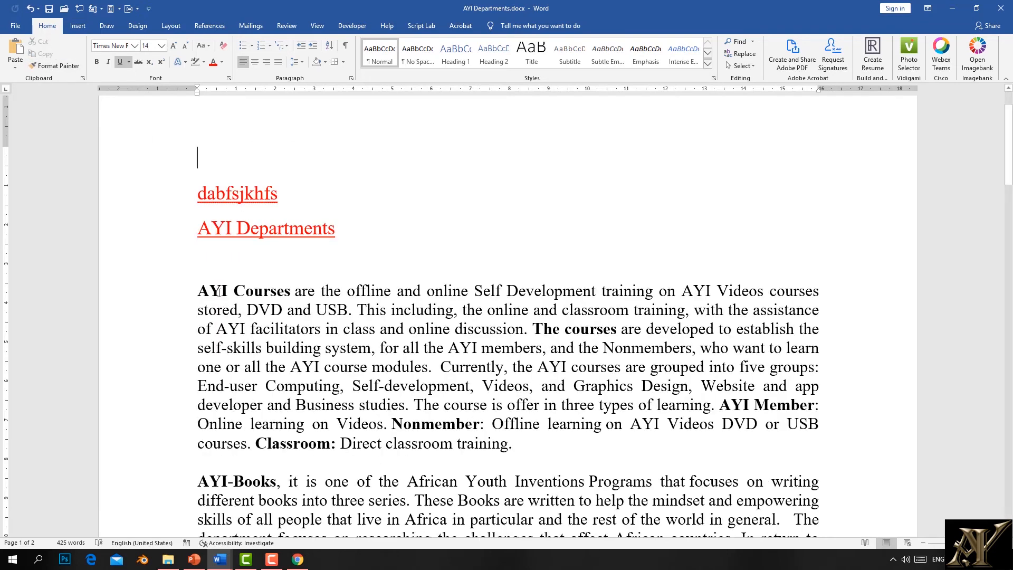
{"action": "left_click", "coordinate": [214, 266]}
{"action": "left_click", "coordinate": [20, 63]}
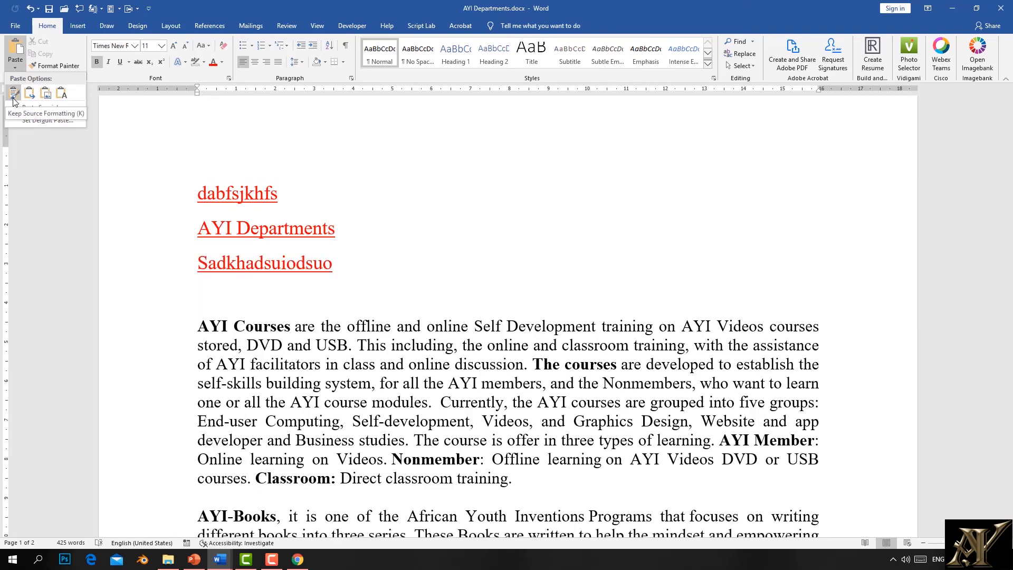
{"action": "left_click", "coordinate": [14, 95]}
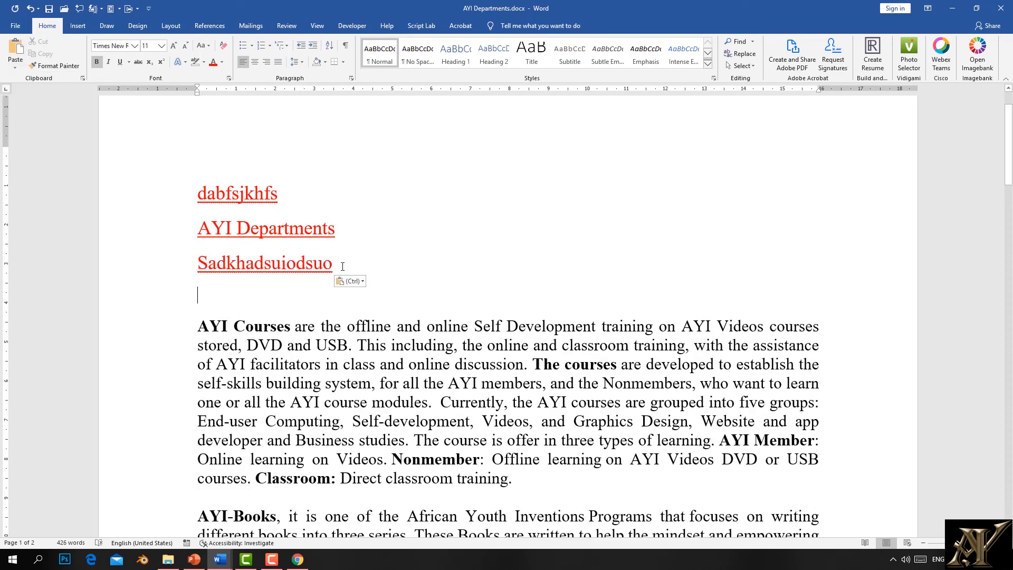
Step: Copy the dabfsjkhfs line and paste it on a new line below Sadkhadsuiodsuo
{"action": "left_click", "coordinate": [217, 161]}
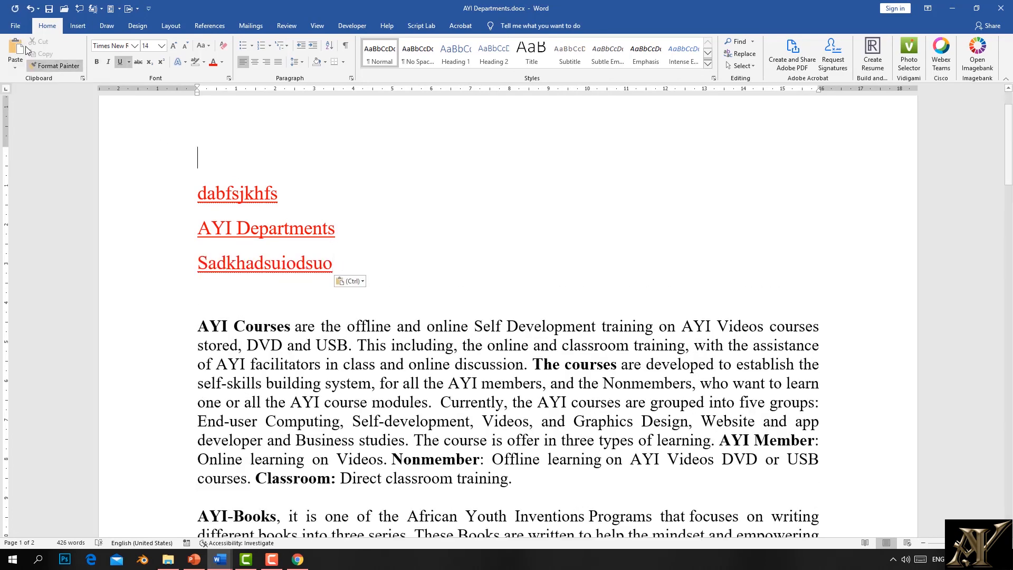
{"action": "left_click_drag", "start_coordinate": [301, 209], "coordinate": [186, 196]}
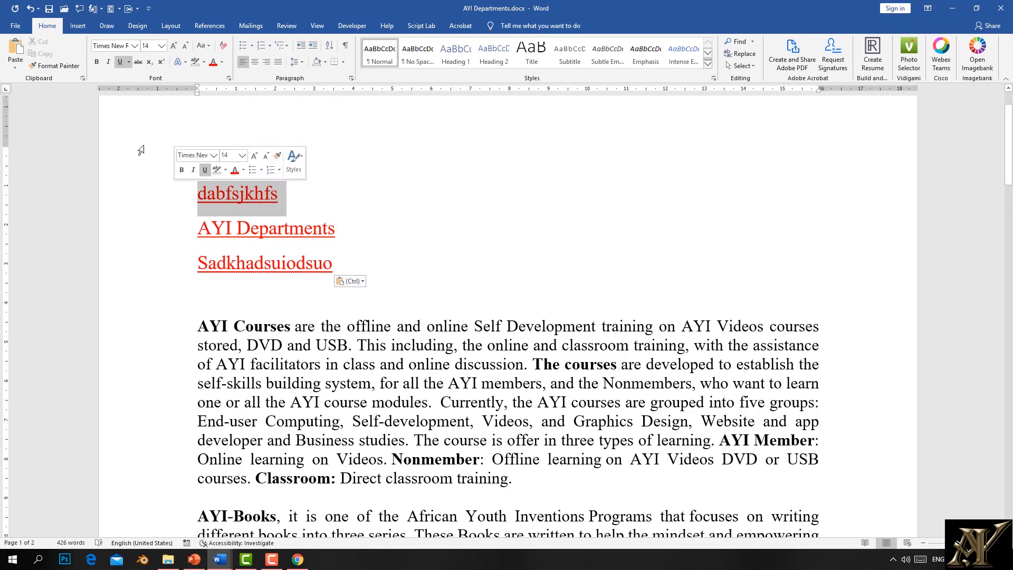
{"action": "left_click", "coordinate": [46, 55]}
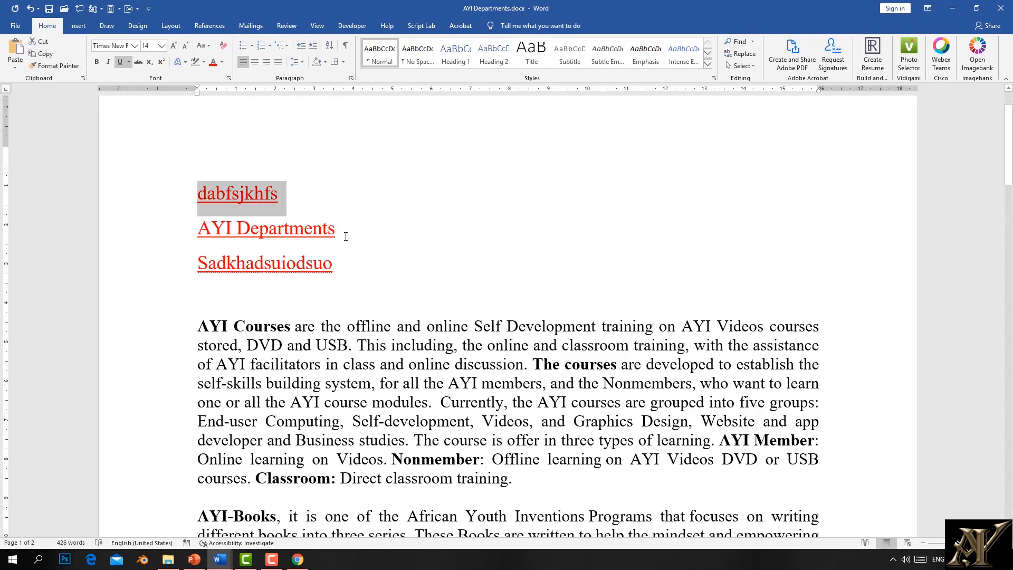
{"action": "left_click", "coordinate": [350, 283]}
{"action": "key", "text": "Return"}
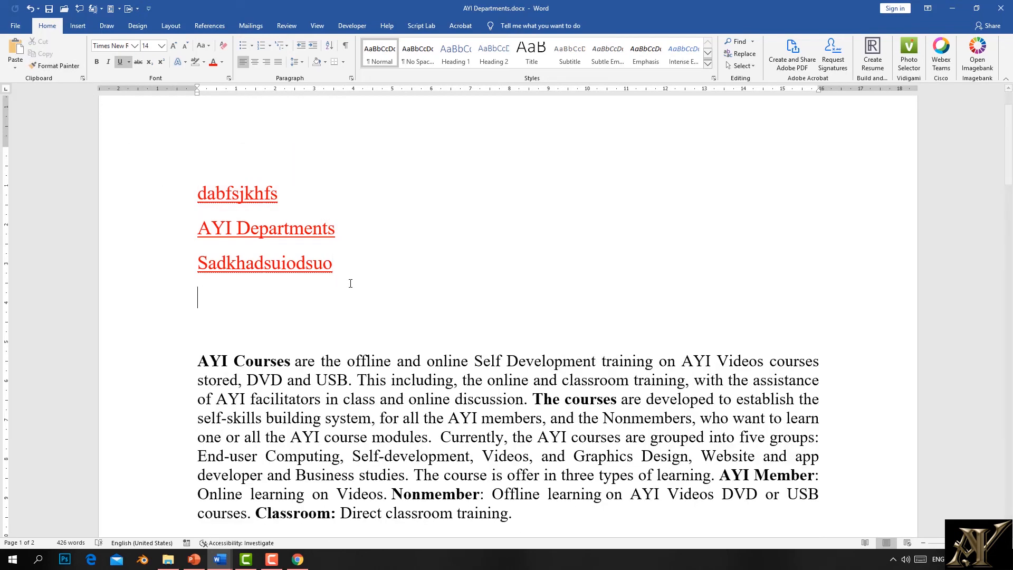
{"action": "left_click", "coordinate": [12, 52]}
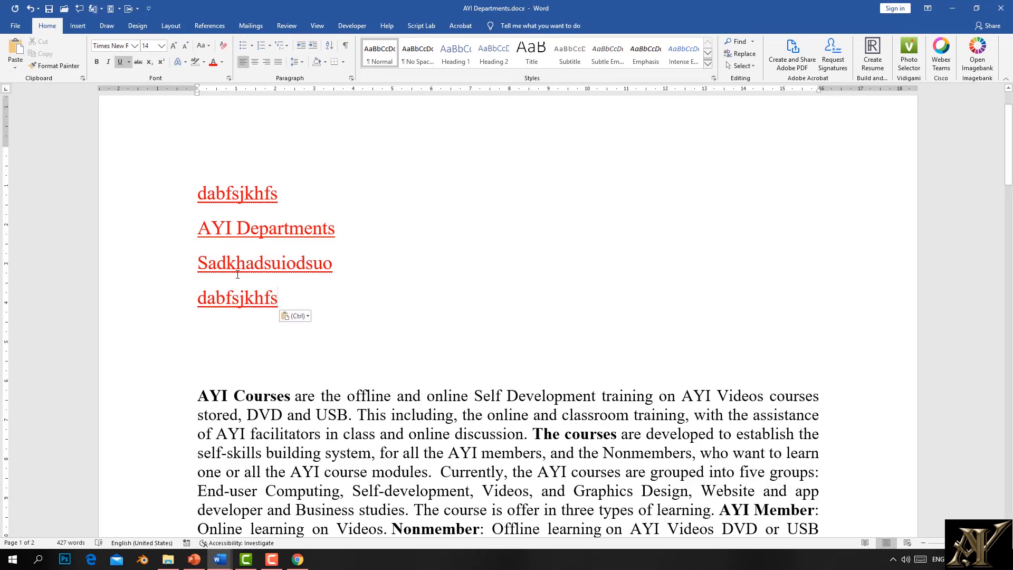
Step: Move the dabfsjkhfs and AYI Departments lines below the AYI Courses paragraph
{"action": "triple_click", "coordinate": [256, 218]}
{"action": "left_click", "coordinate": [425, 278]}
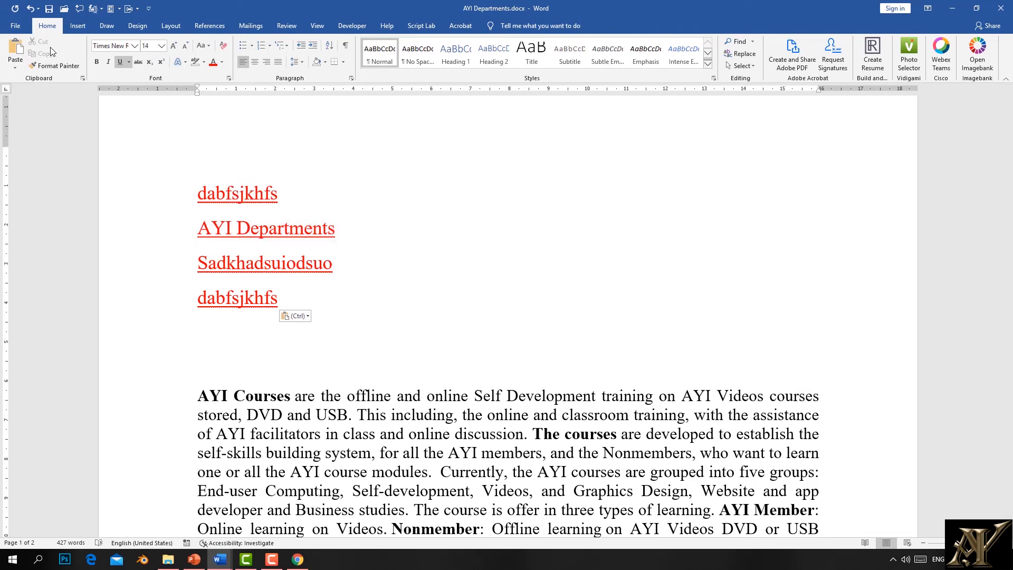
{"action": "left_click_drag", "start_coordinate": [354, 230], "coordinate": [176, 231]}
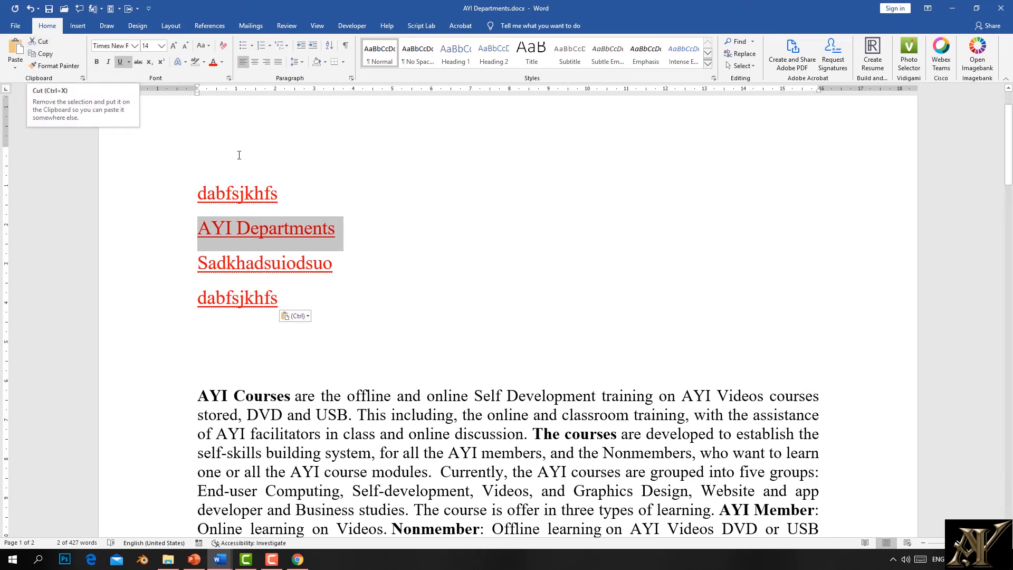
{"action": "mouse_move", "coordinate": [343, 232]}
{"action": "left_mouse_down"}
{"action": "mouse_move", "coordinate": [226, 188]}
{"action": "mouse_move", "coordinate": [153, 140]}
{"action": "left_mouse_up"}
{"action": "left_click", "coordinate": [50, 44]}
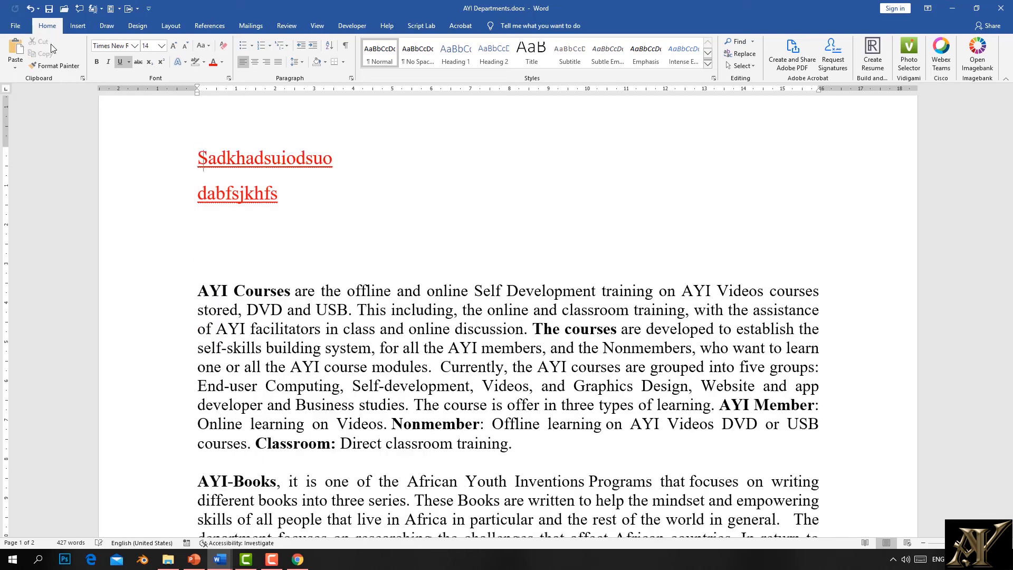
{"action": "scroll", "coordinate": [294, 412], "scroll_direction": "down", "scroll_amount": 5}
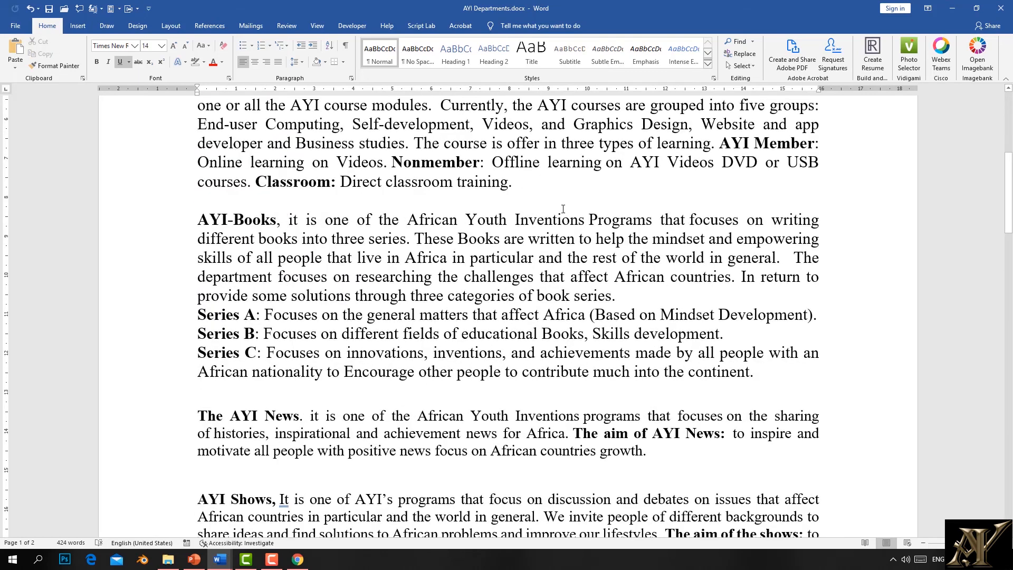
{"action": "left_click", "coordinate": [530, 186]}
{"action": "key", "text": "Return"}
{"action": "key", "text": "Return"}
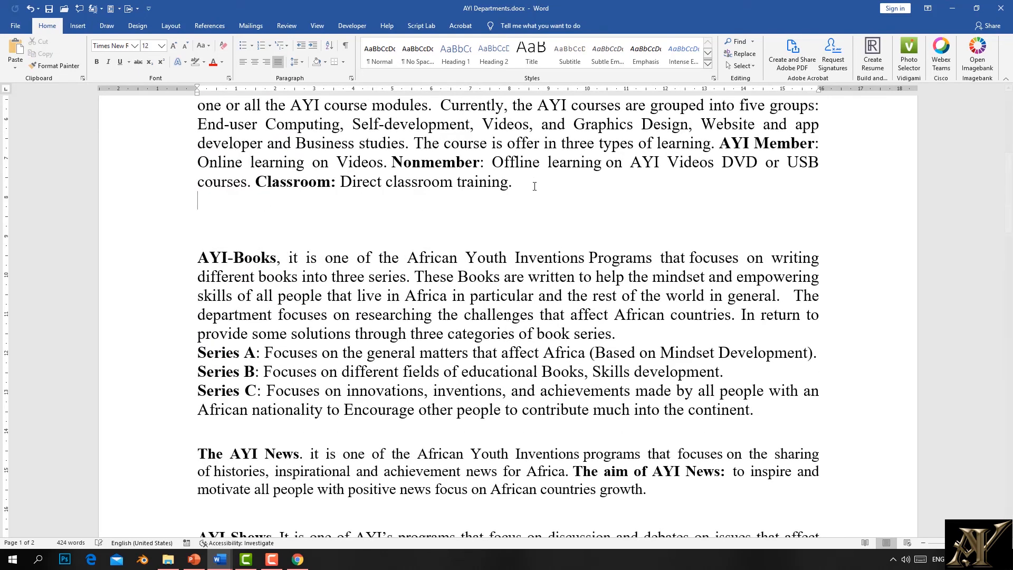
{"action": "left_click", "coordinate": [16, 51]}
Step: Copy both red lines and paste them with Ctrl+V on the empty line above AYI Courses
{"action": "scroll", "coordinate": [289, 265], "scroll_direction": "up", "scroll_amount": 6}
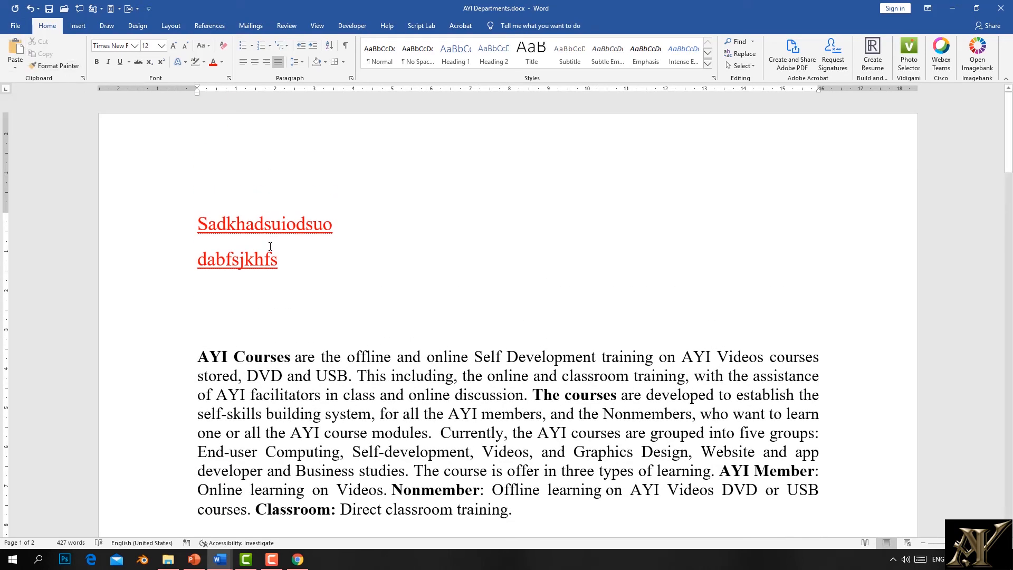
{"action": "left_click_drag", "start_coordinate": [350, 258], "coordinate": [140, 157]}
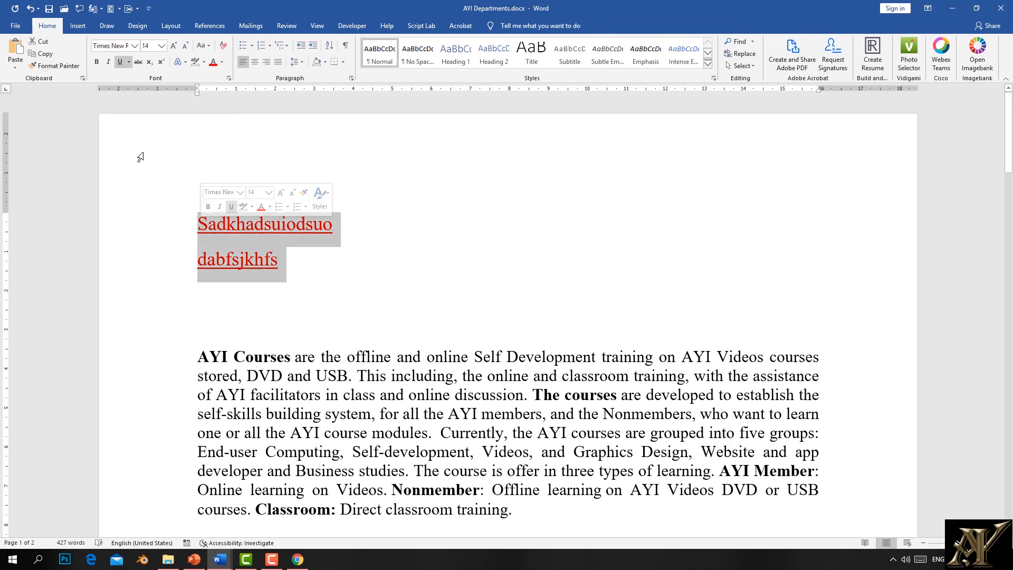
{"action": "left_click", "coordinate": [283, 323]}
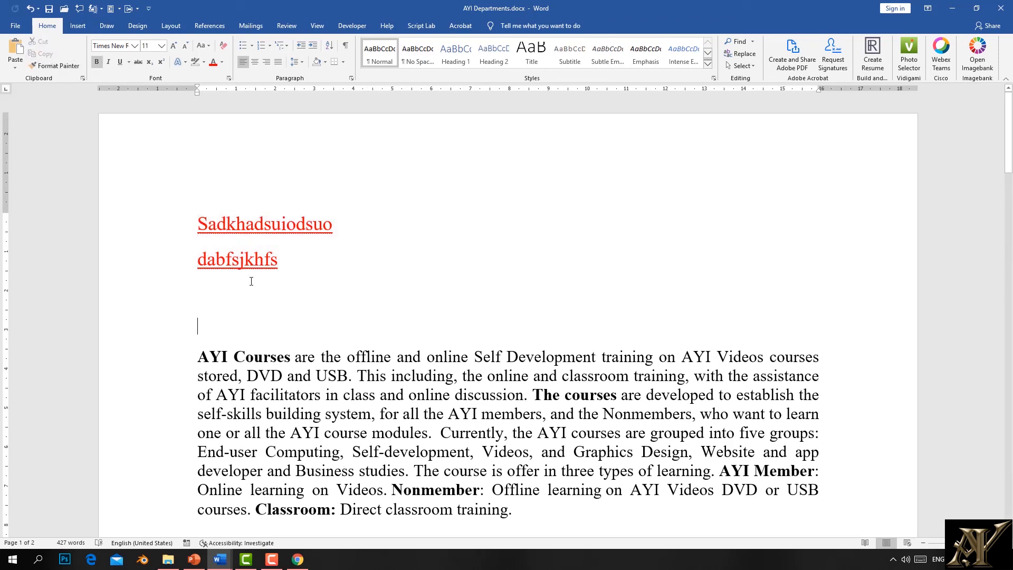
{"action": "key", "text": "ctrl+v"}
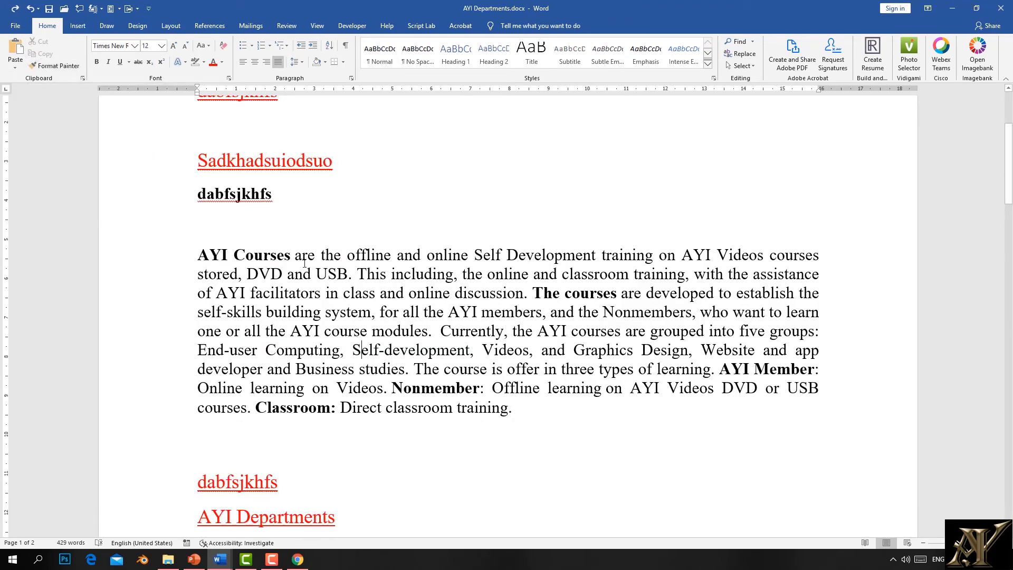
Step: Bold 'AYI Courses are' and underline 'This including, the online'
{"action": "left_click_drag", "start_coordinate": [319, 257], "coordinate": [198, 256]}
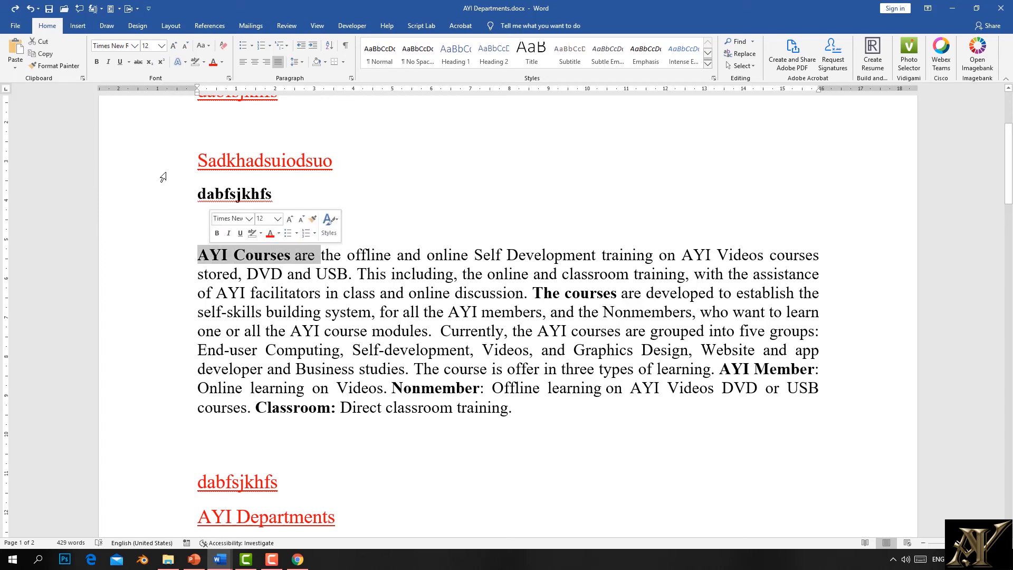
{"action": "left_click", "coordinate": [97, 63]}
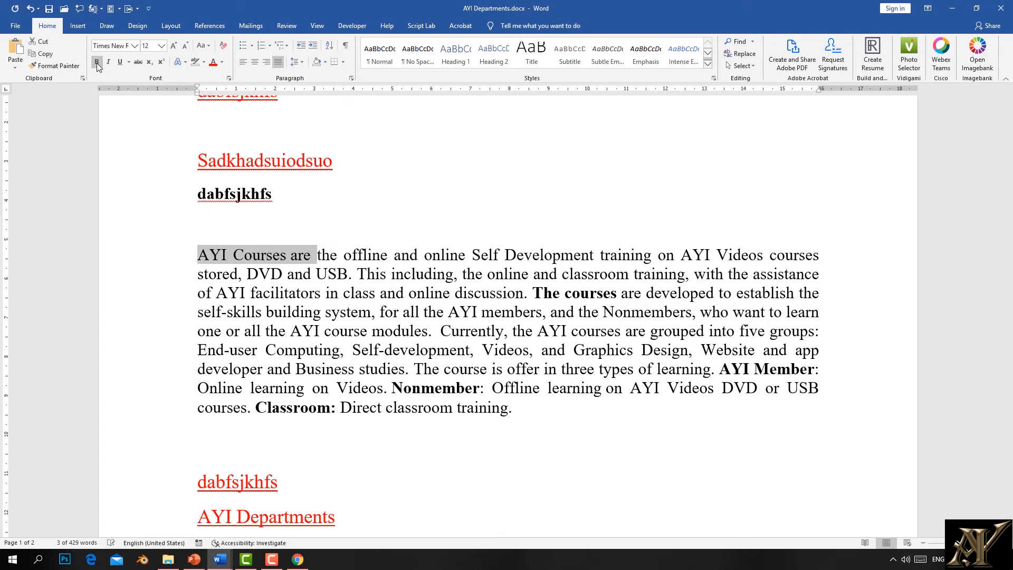
{"action": "left_click", "coordinate": [96, 62]}
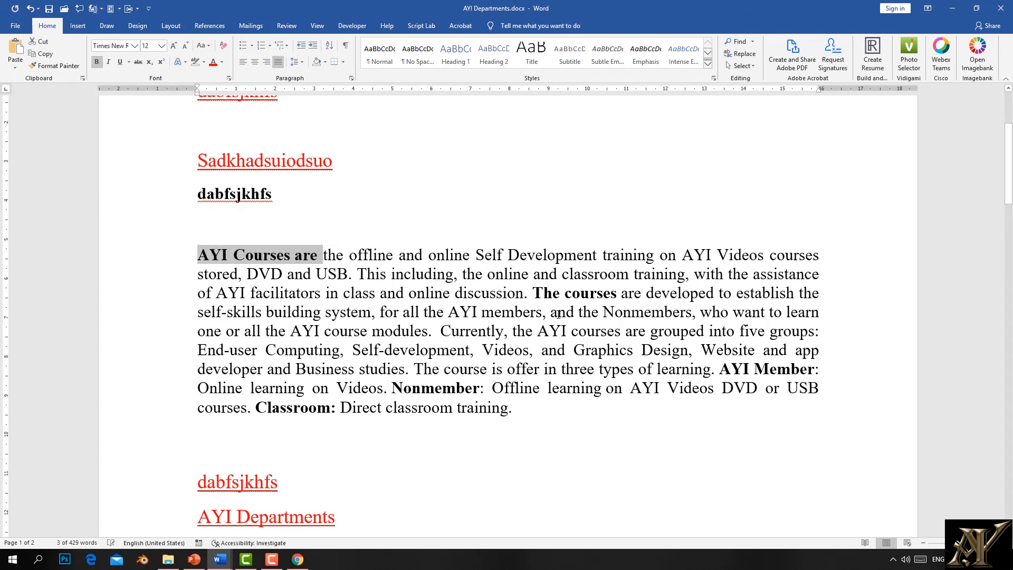
{"action": "left_click_drag", "start_coordinate": [532, 274], "coordinate": [356, 274]}
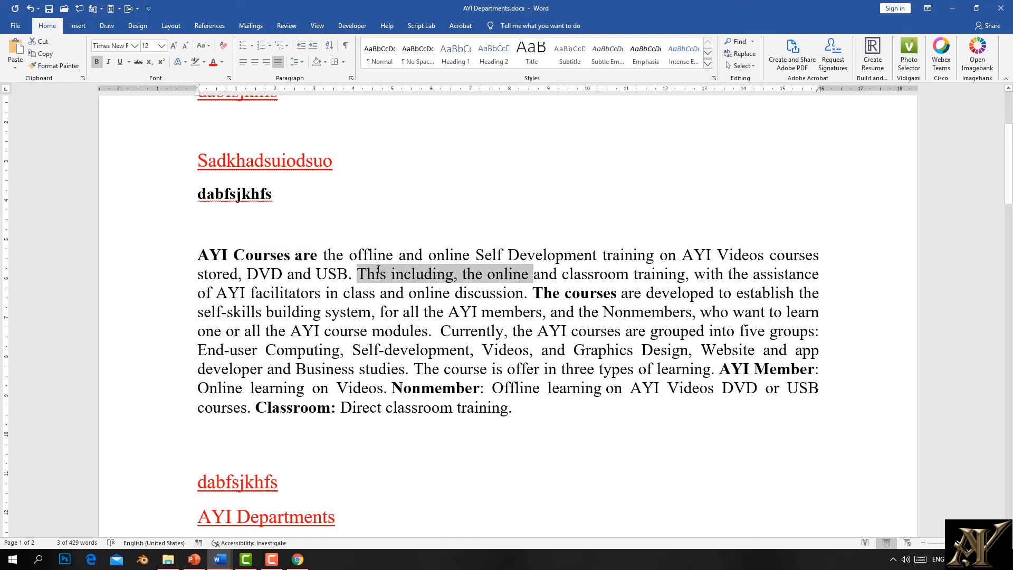
{"action": "left_click", "coordinate": [123, 65]}
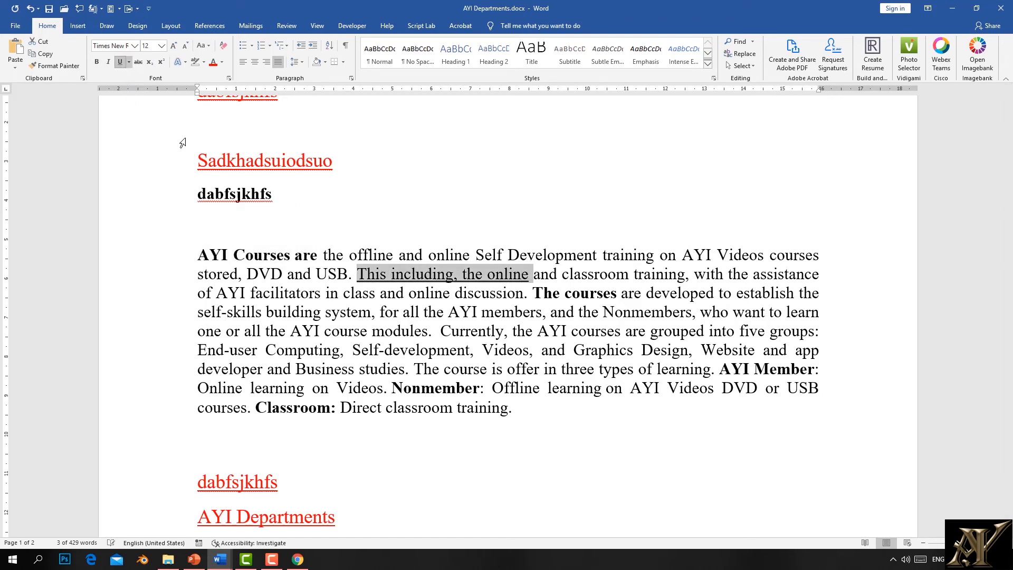
Step: Italicise 'self-skills building system'
{"action": "left_click_drag", "start_coordinate": [371, 311], "coordinate": [196, 311]}
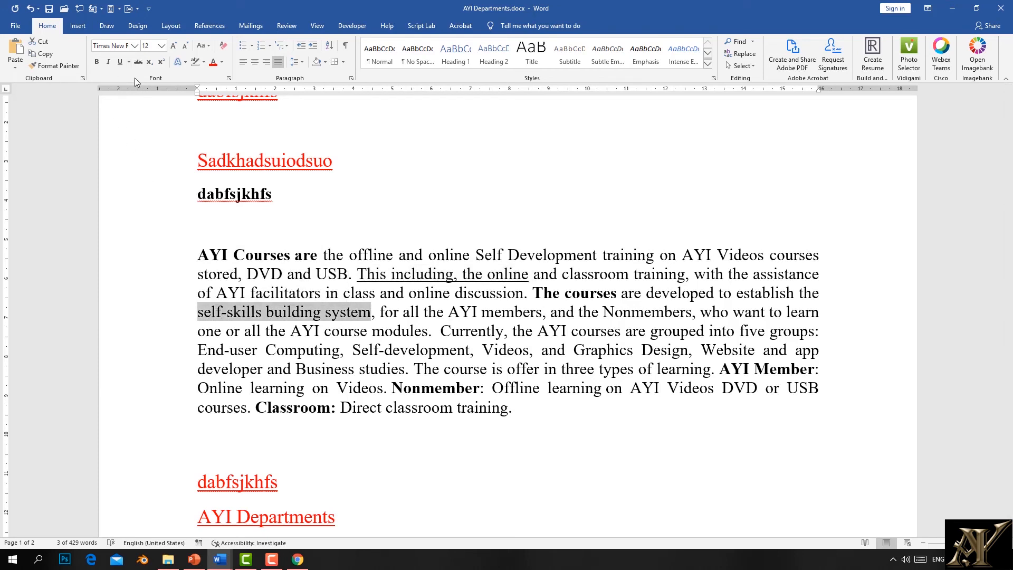
{"action": "left_click", "coordinate": [107, 62]}
{"action": "left_click", "coordinate": [369, 315]}
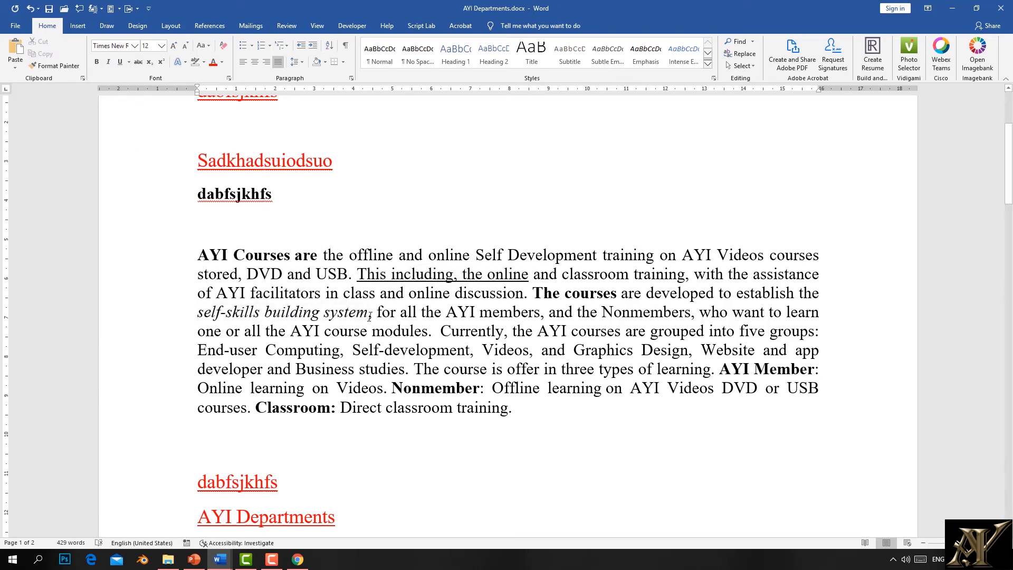
{"action": "left_click_drag", "start_coordinate": [369, 315], "coordinate": [197, 312]}
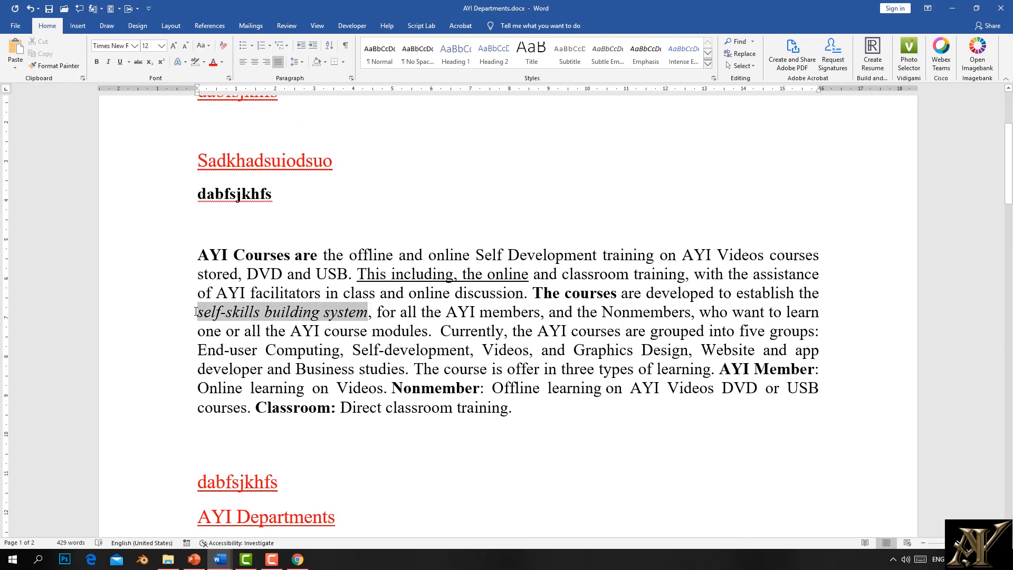
{"action": "left_click", "coordinate": [110, 61]}
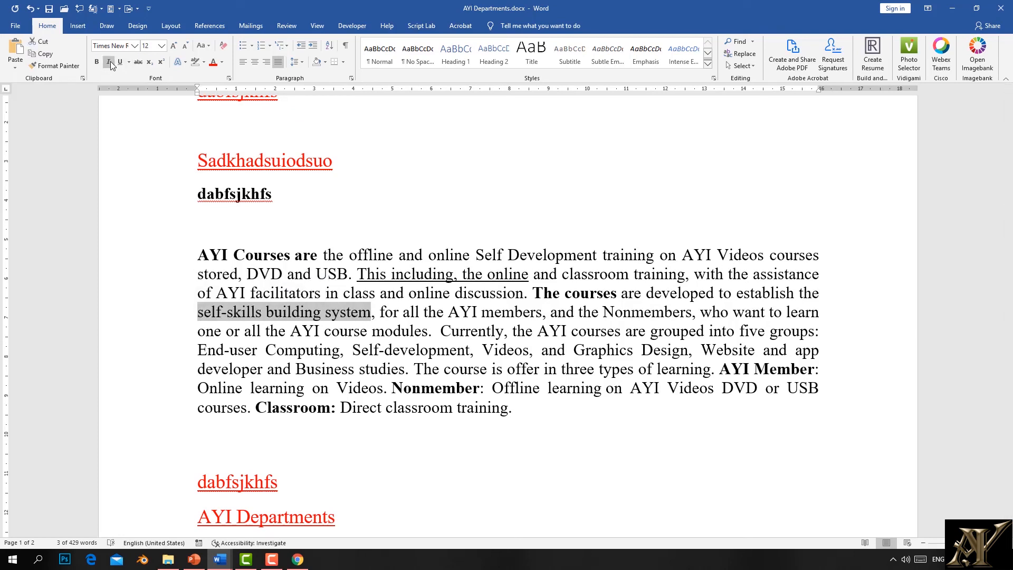
{"action": "left_click", "coordinate": [110, 61]}
{"action": "left_click", "coordinate": [359, 369]}
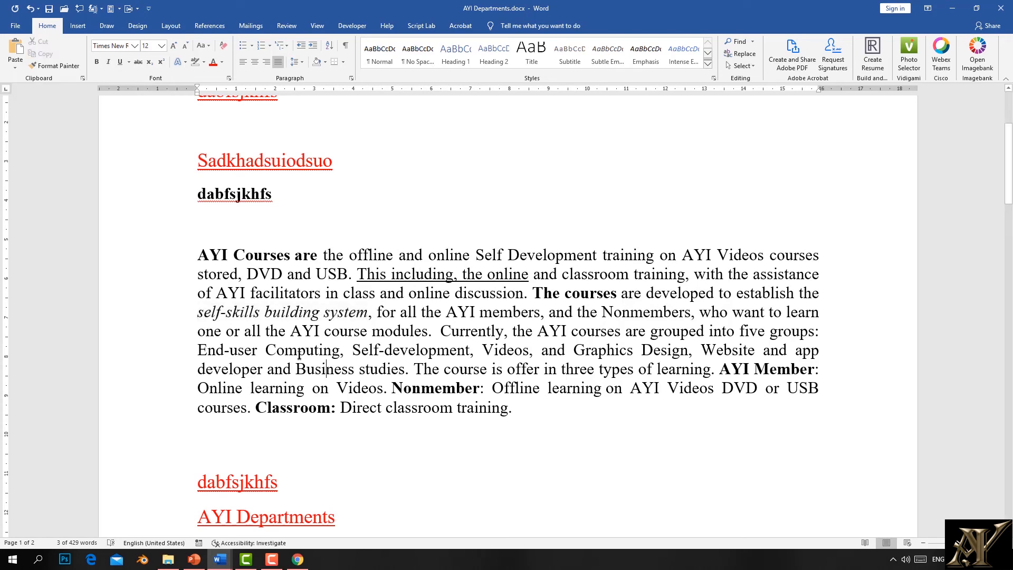
Step: Strike through the text describing the five course groups
{"action": "left_click_drag", "start_coordinate": [359, 368], "coordinate": [227, 330]}
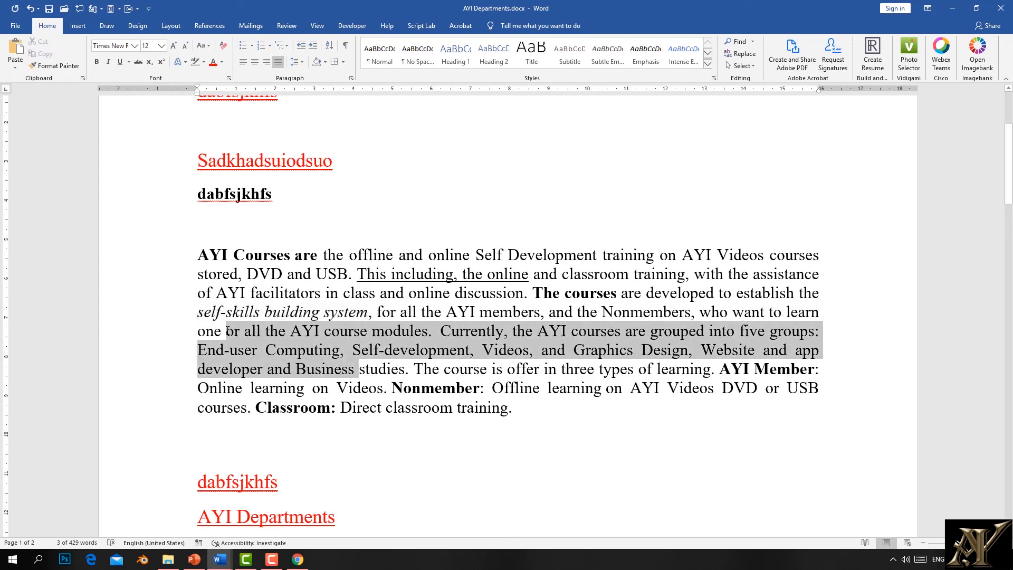
{"action": "left_click", "coordinate": [138, 62]}
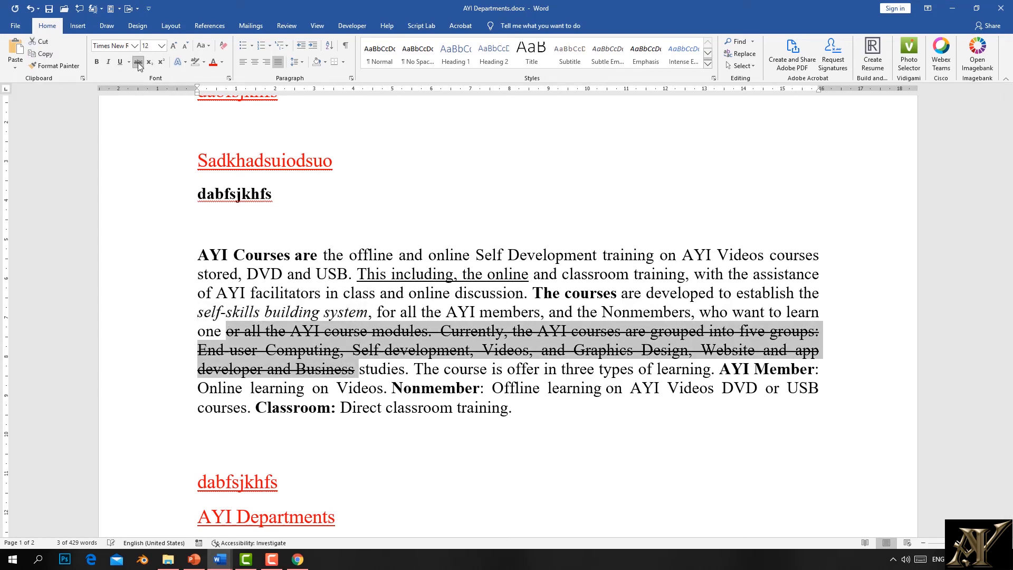
{"action": "left_click", "coordinate": [410, 331]}
{"action": "left_click_drag", "start_coordinate": [711, 269], "coordinate": [494, 236]}
{"action": "left_click", "coordinate": [603, 255]}
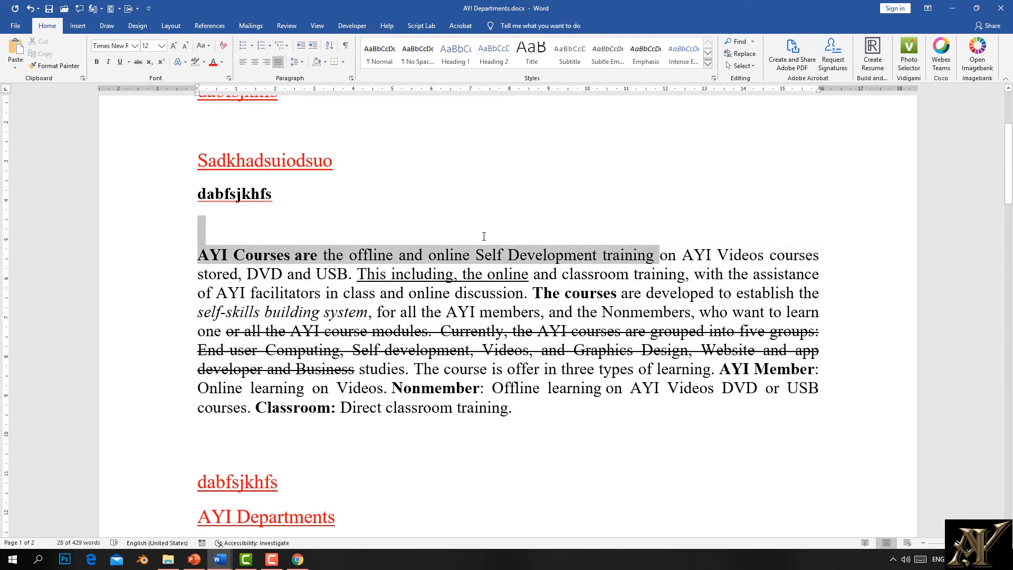
Step: Give the opening phrase through 'training' a yellow-green font colour and red highlight
{"action": "left_click", "coordinate": [222, 63]}
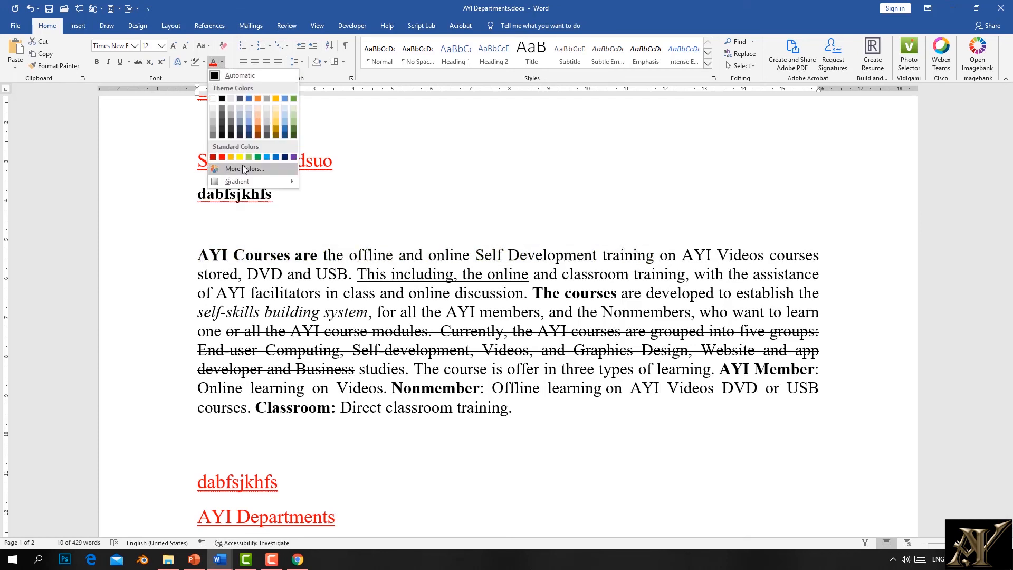
{"action": "left_click", "coordinate": [227, 169]}
{"action": "left_click", "coordinate": [266, 272]}
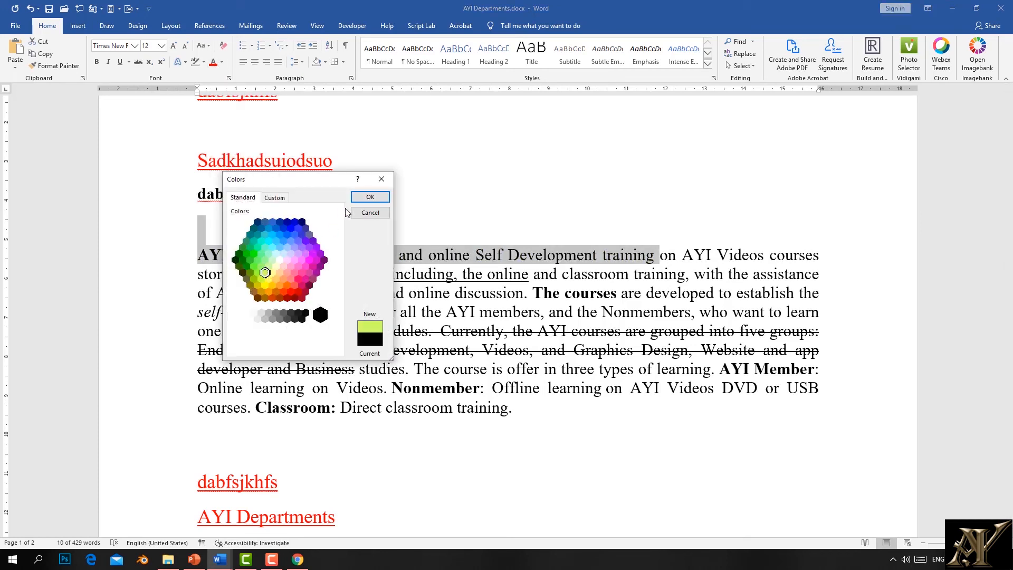
{"action": "left_click", "coordinate": [369, 197]}
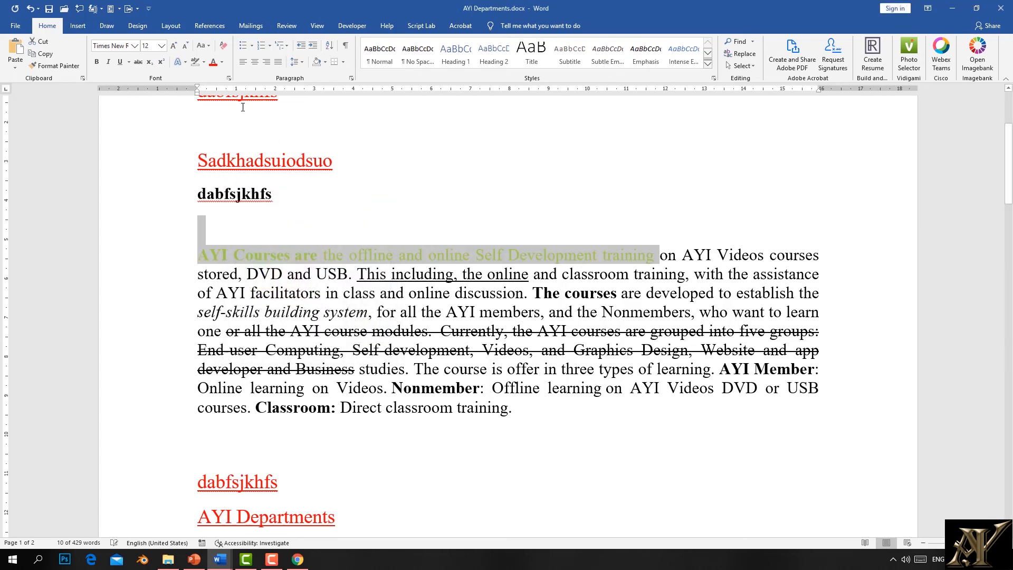
{"action": "left_click", "coordinate": [204, 62]}
{"action": "left_click", "coordinate": [198, 93]}
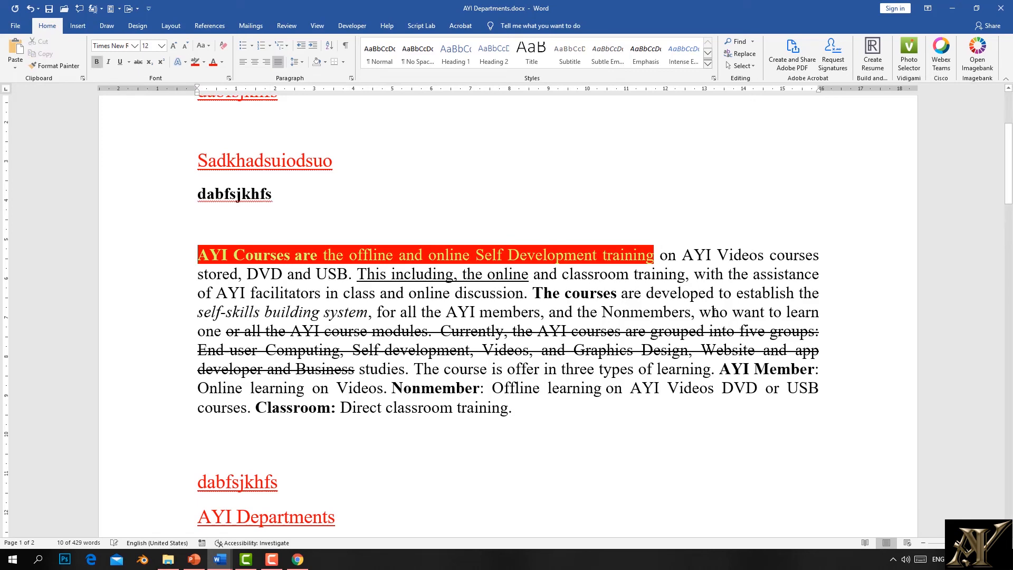
Step: Highlight 'The courses' through 'who want' in Gray-25%
{"action": "left_click_drag", "start_coordinate": [768, 312], "coordinate": [549, 293]}
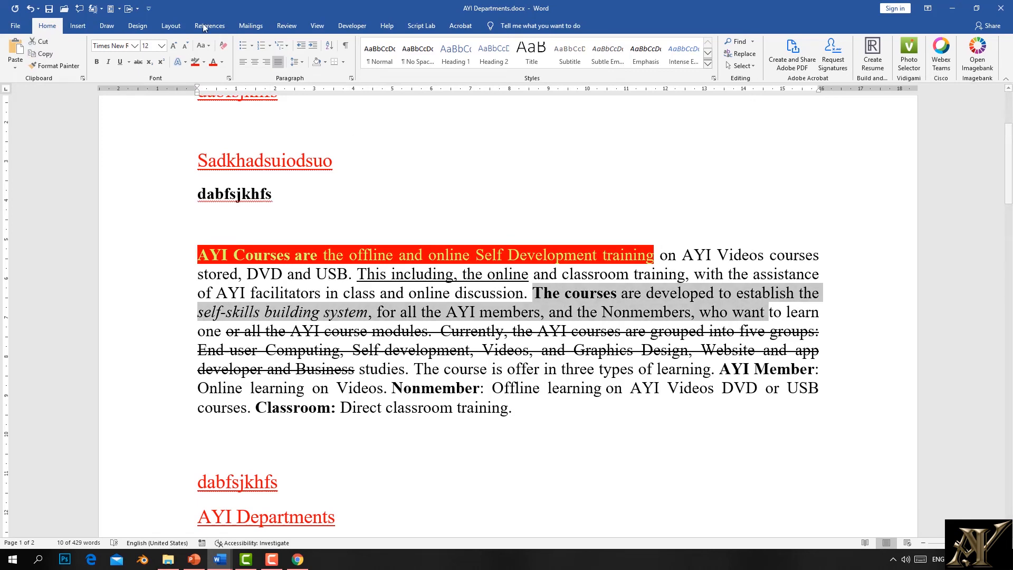
{"action": "left_click", "coordinate": [204, 62]}
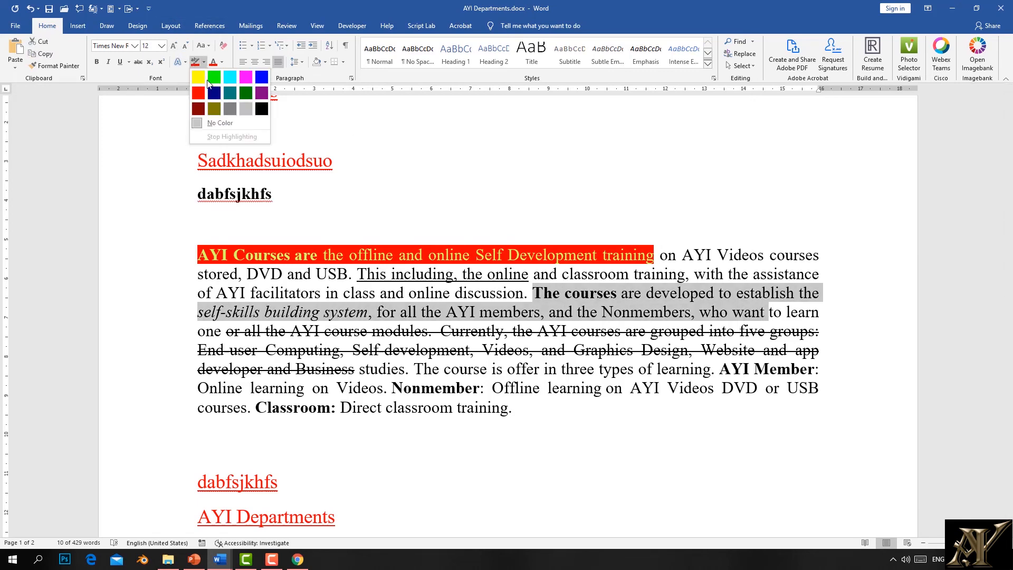
{"action": "left_click", "coordinate": [244, 109]}
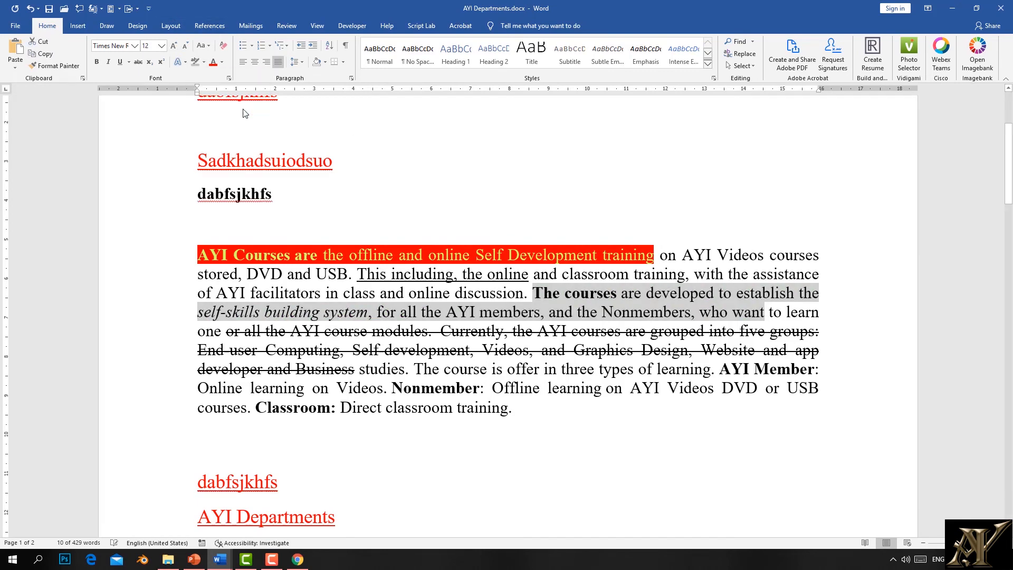
Step: Make 'AYI Videos courses' lowercase with Change Case
{"action": "left_click", "coordinate": [203, 47]}
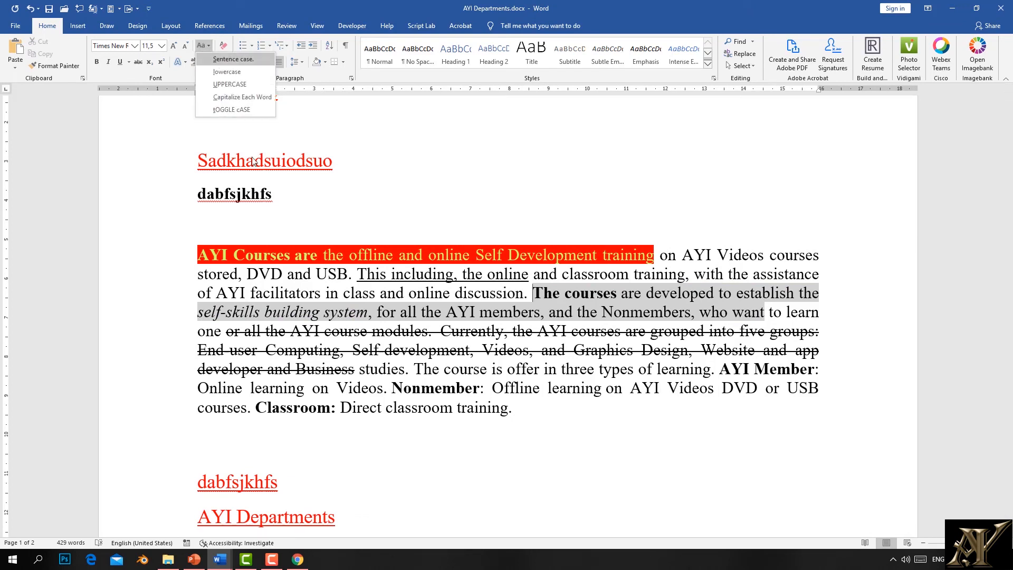
{"action": "left_click", "coordinate": [317, 287]}
{"action": "left_click_drag", "start_coordinate": [285, 283], "coordinate": [246, 274]}
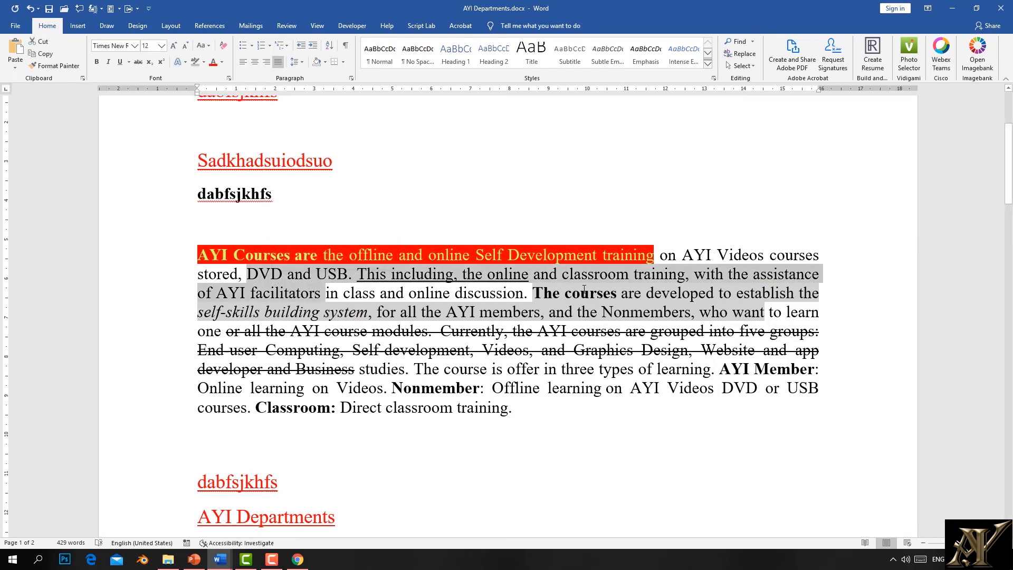
{"action": "left_click_drag", "start_coordinate": [822, 258], "coordinate": [707, 257]}
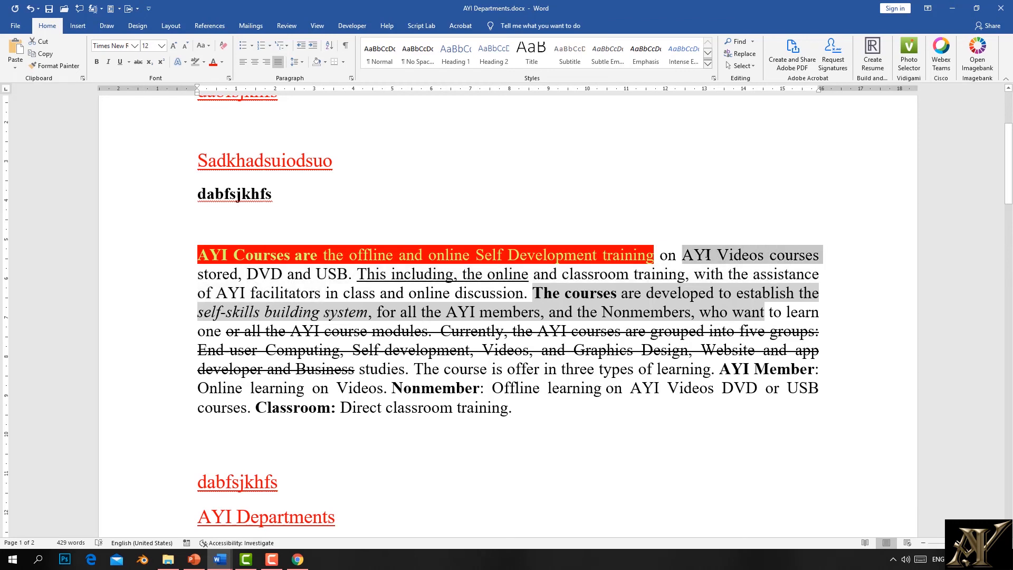
{"action": "left_click", "coordinate": [208, 46]}
{"action": "left_click", "coordinate": [217, 72]}
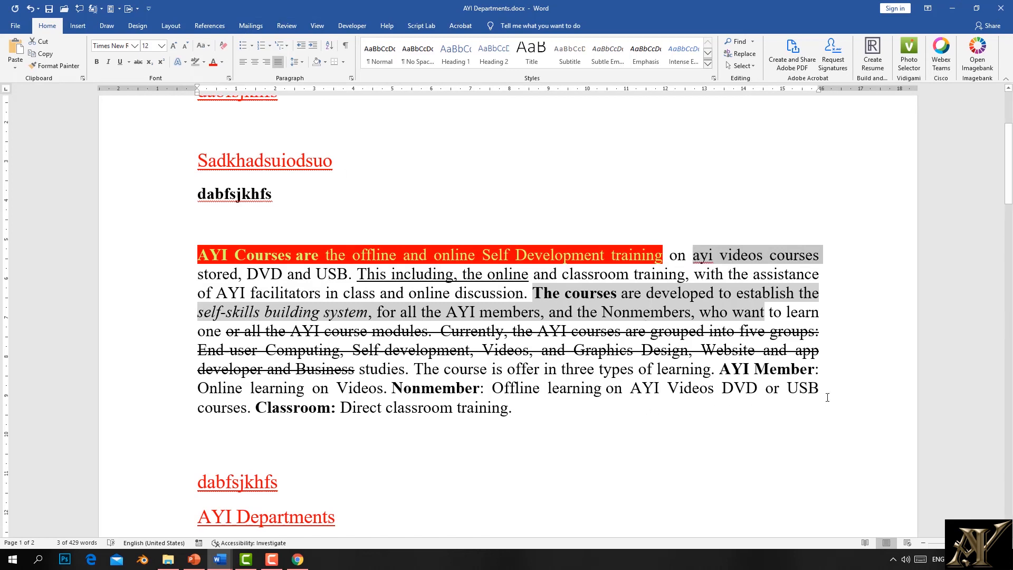
Step: Make the paragraph's closing sentences UPPERCASE and toggle the case of 'stored, DVD and USB'
{"action": "left_click_drag", "start_coordinate": [827, 398], "coordinate": [667, 389]}
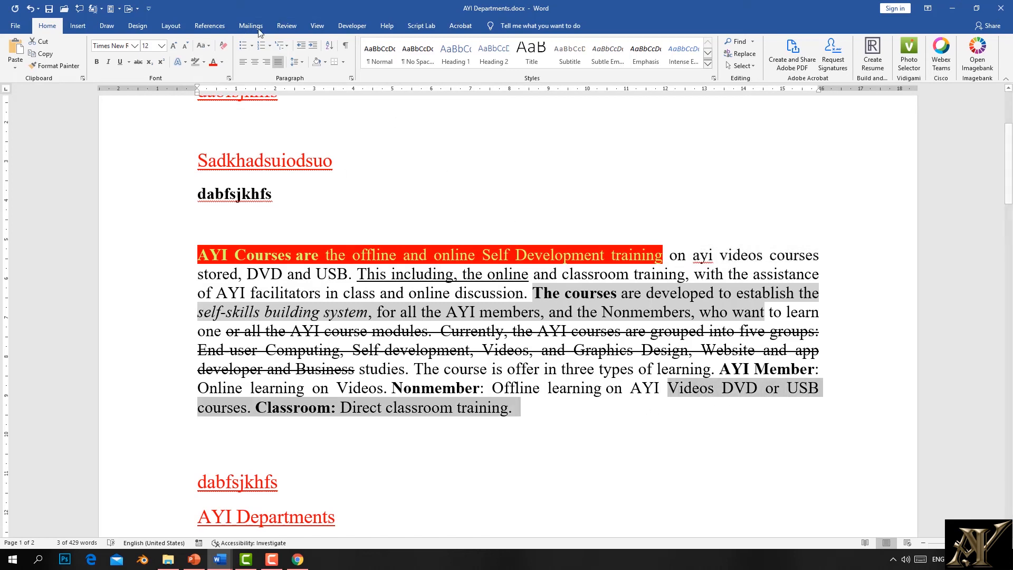
{"action": "left_click", "coordinate": [204, 46]}
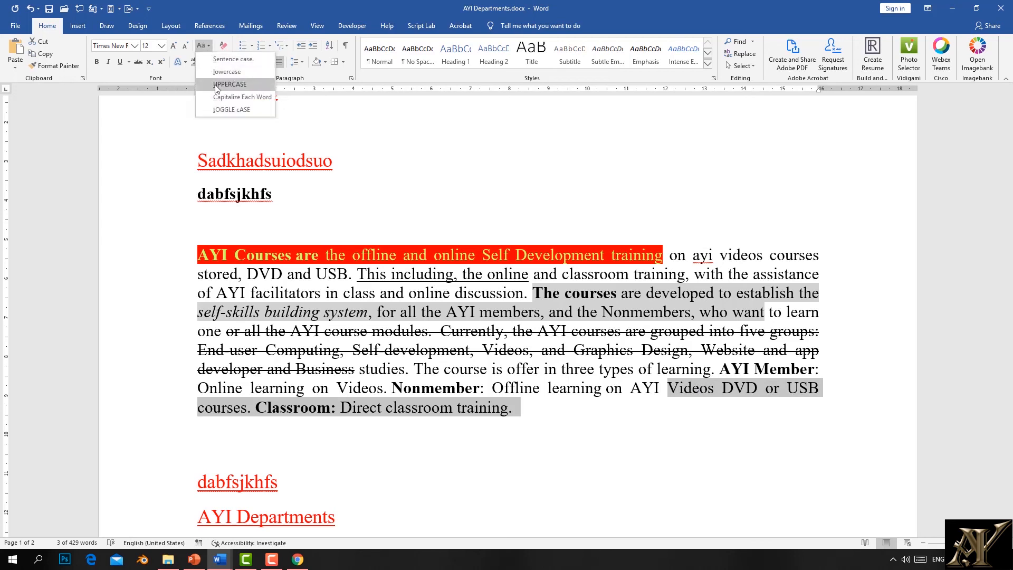
{"action": "left_click", "coordinate": [215, 85]}
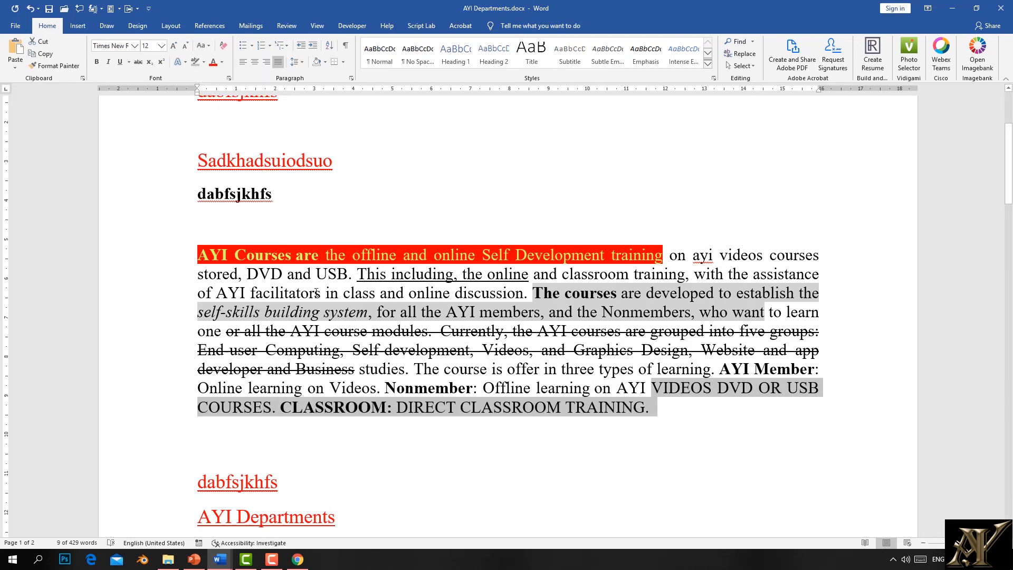
{"action": "left_click_drag", "start_coordinate": [330, 277], "coordinate": [227, 278]}
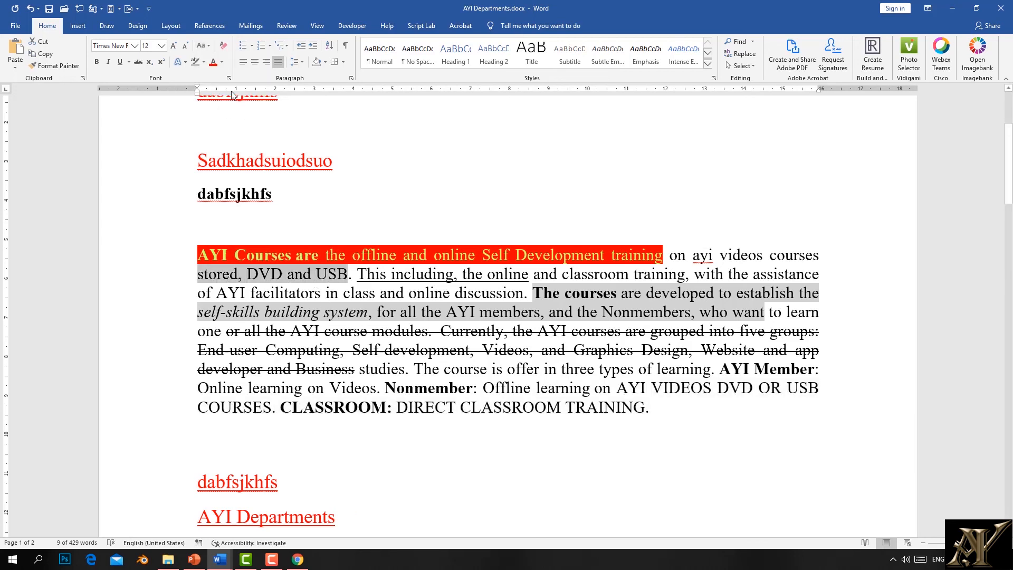
{"action": "left_click", "coordinate": [206, 45]}
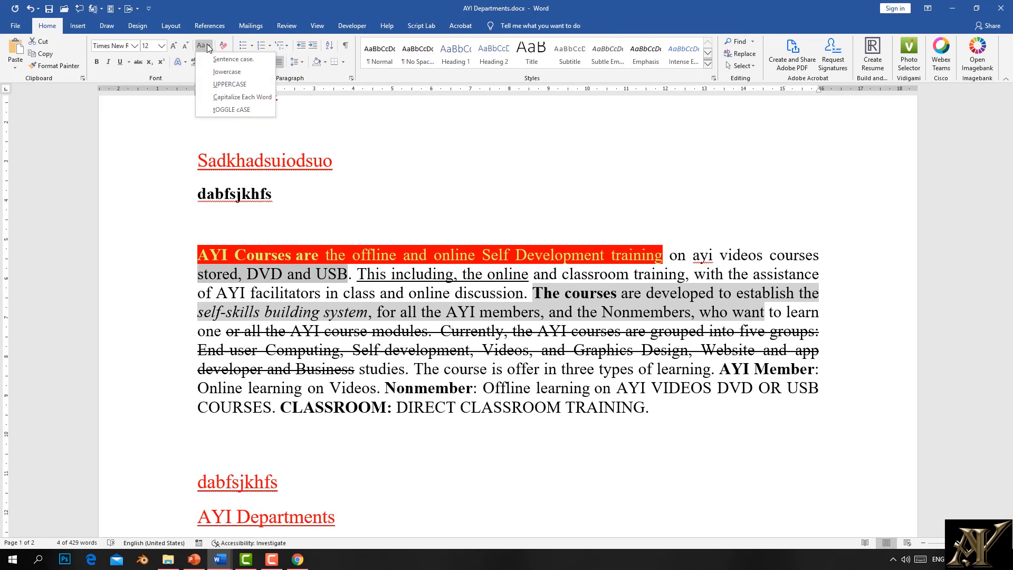
{"action": "left_click", "coordinate": [244, 111]}
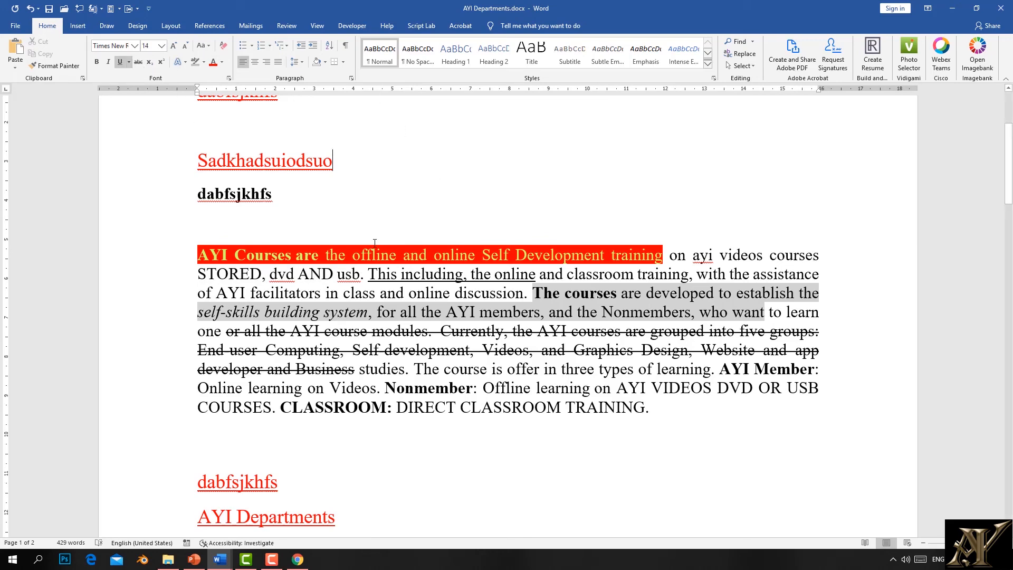
Step: Apply the orange outlined text effect to the AYI Departments heading
{"action": "scroll", "coordinate": [374, 243], "scroll_direction": "down", "scroll_amount": 5}
{"action": "left_click_drag", "start_coordinate": [336, 272], "coordinate": [203, 283]}
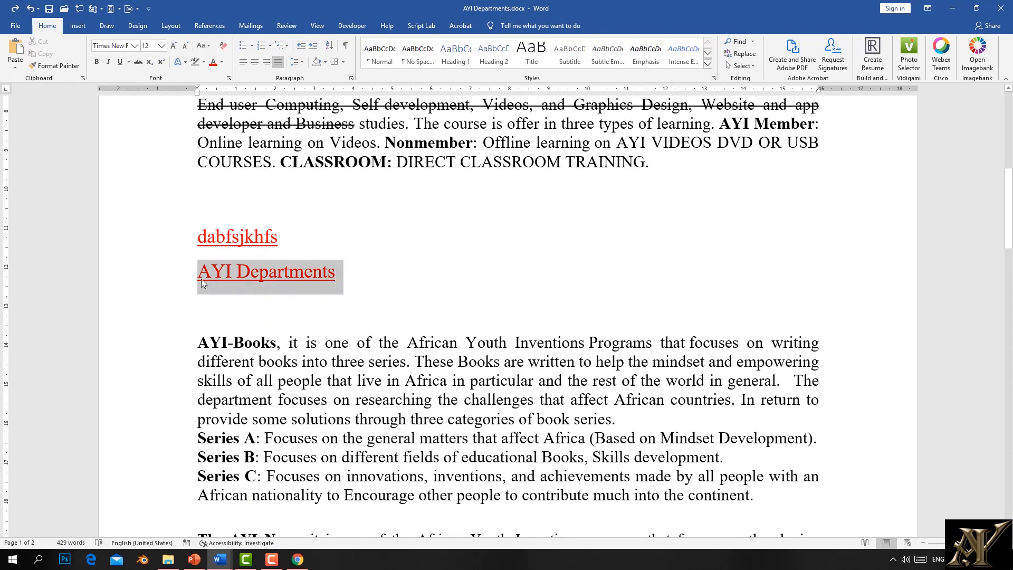
{"action": "left_click", "coordinate": [186, 62]}
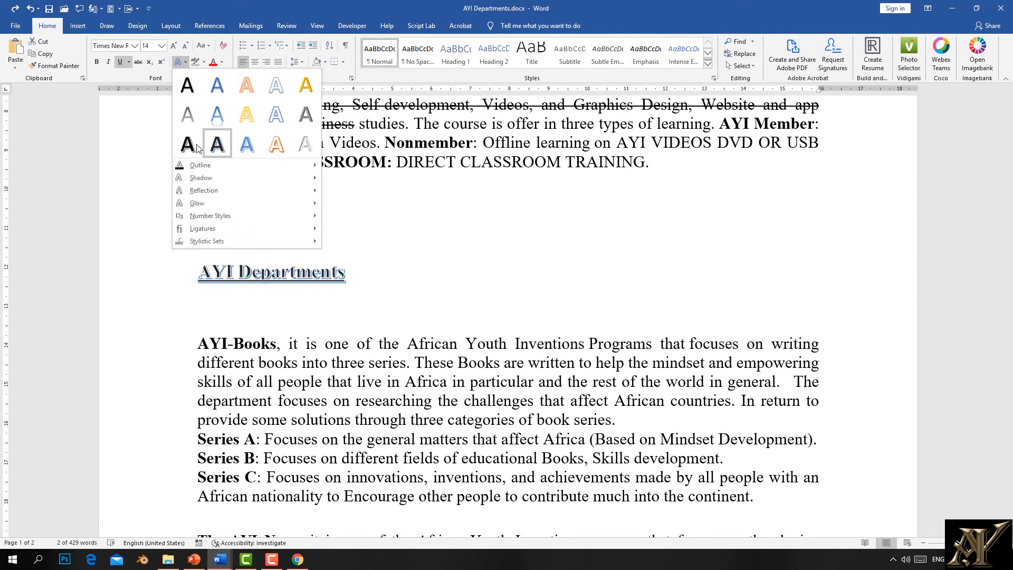
{"action": "left_click", "coordinate": [277, 144]}
Step: Select the opening lines of the AYI-Books paragraph
{"action": "left_click", "coordinate": [489, 275]}
{"action": "left_click", "coordinate": [537, 343]}
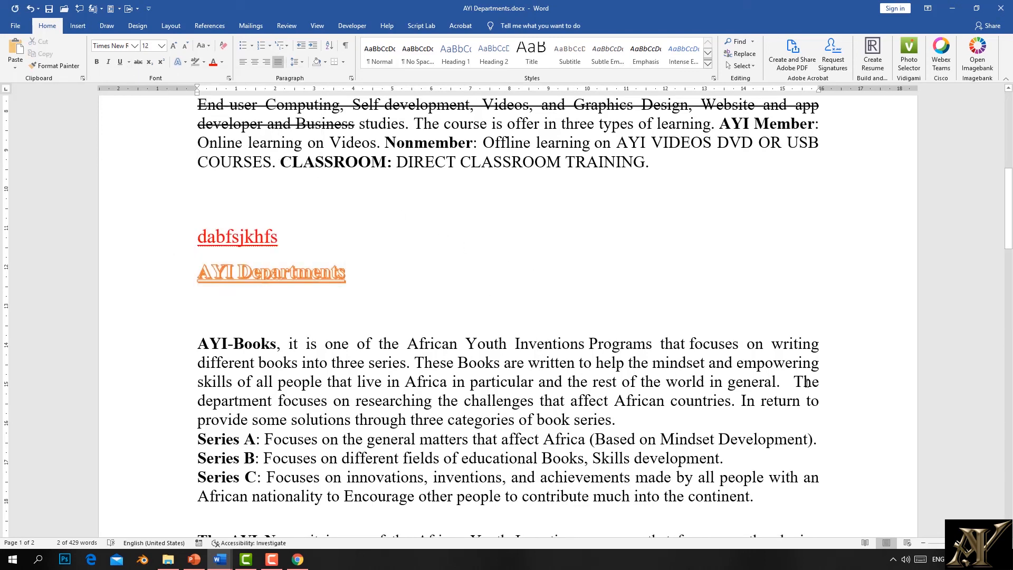
{"action": "left_click_drag", "start_coordinate": [783, 374], "coordinate": [197, 345]}
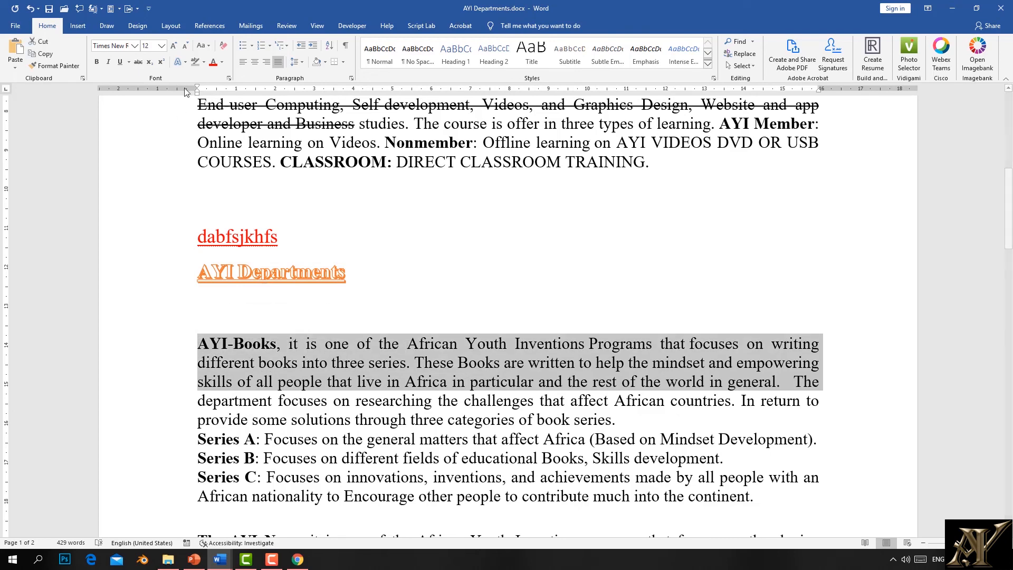
Step: Shrink the opening lines of the AYI-Books paragraph to 7 pt
{"action": "left_click", "coordinate": [186, 46]}
{"action": "left_click", "coordinate": [186, 49]}
{"action": "left_click", "coordinate": [185, 49]}
{"action": "left_click", "coordinate": [186, 49]}
{"action": "left_click", "coordinate": [186, 48]}
{"action": "left_click", "coordinate": [186, 49]}
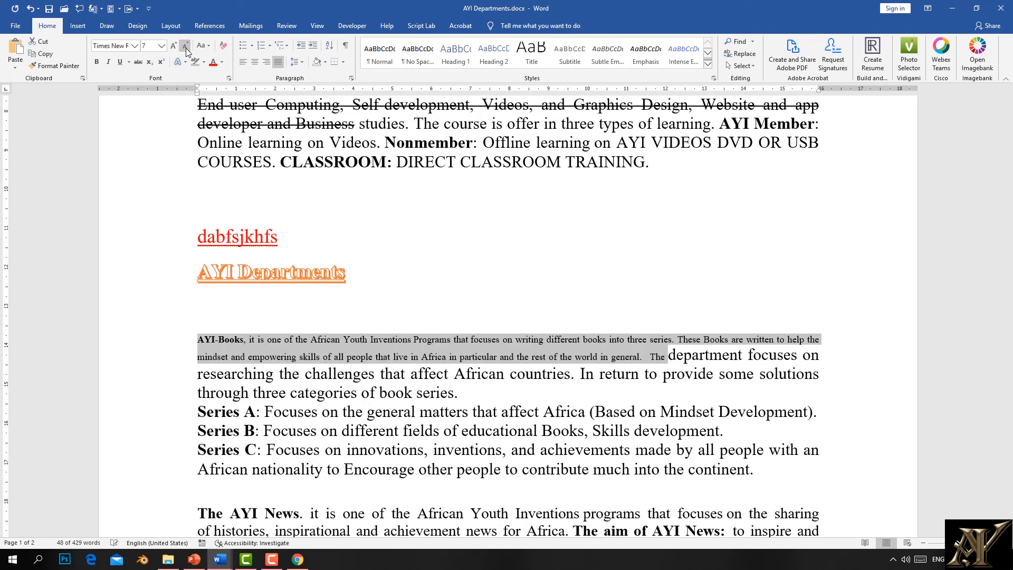
{"action": "left_click", "coordinate": [398, 430]}
Step: Set the sentences from 'researching the challenges' to 'book series' to 11 pt
{"action": "left_click_drag", "start_coordinate": [449, 393], "coordinate": [199, 374]}
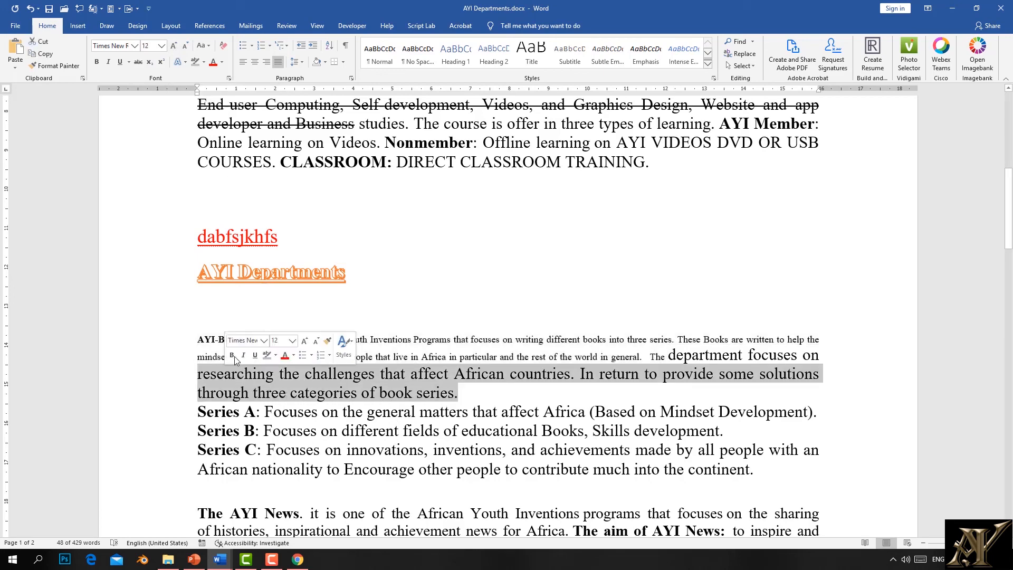
{"action": "left_click", "coordinate": [175, 47]}
{"action": "left_click", "coordinate": [174, 47]}
{"action": "left_click", "coordinate": [175, 48]}
{"action": "left_click", "coordinate": [174, 47]}
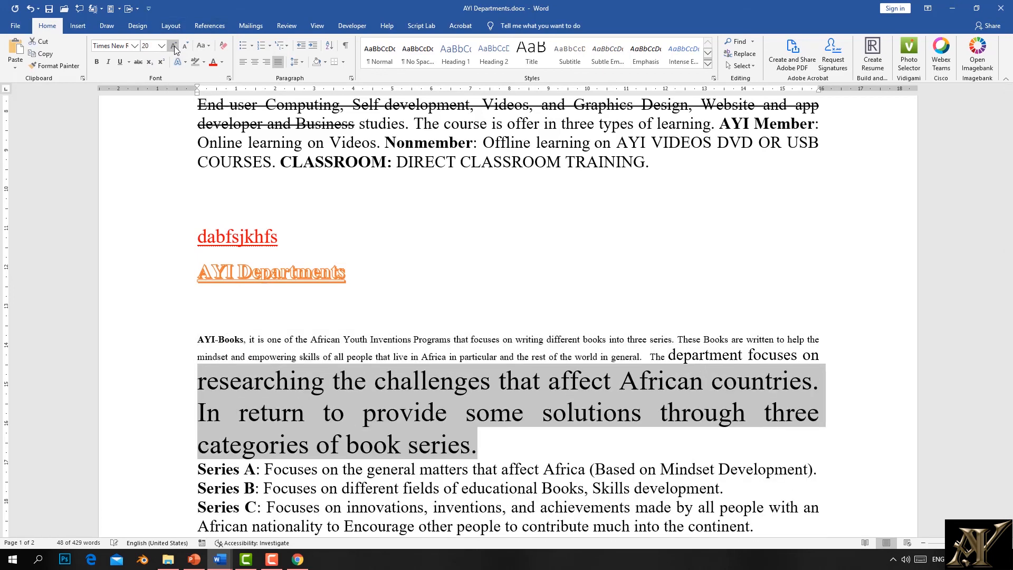
{"action": "left_click", "coordinate": [161, 46]}
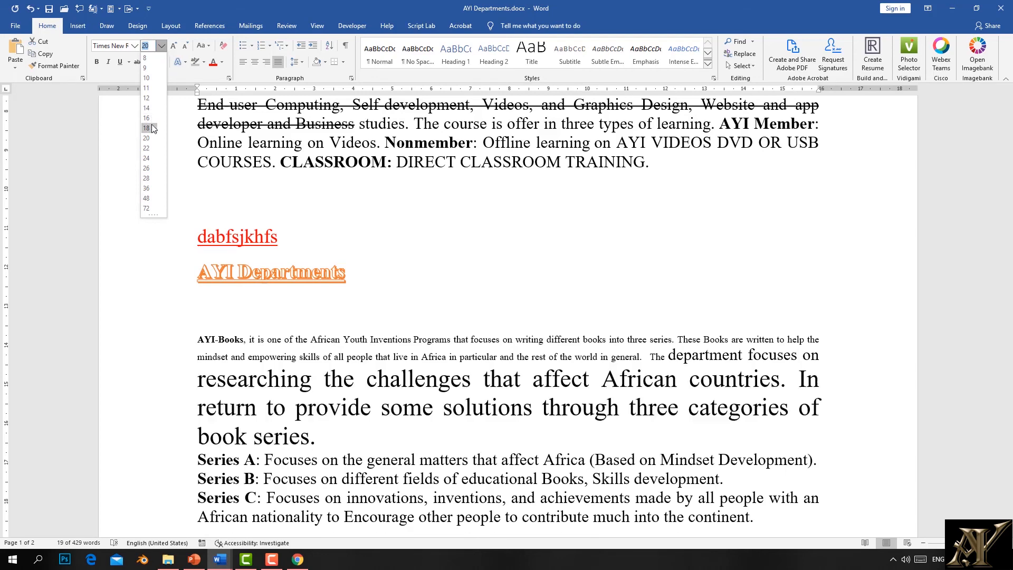
{"action": "left_click", "coordinate": [151, 126]}
{"action": "left_click", "coordinate": [174, 46]}
{"action": "left_click", "coordinate": [173, 46]}
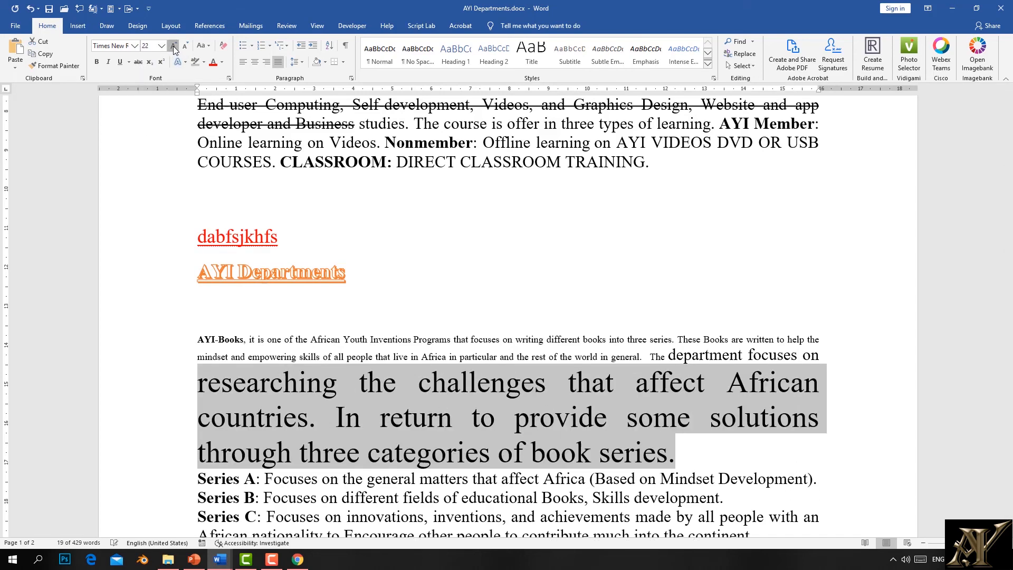
{"action": "left_click", "coordinate": [174, 46]}
{"action": "left_click", "coordinate": [184, 46]}
{"action": "left_click", "coordinate": [184, 45]}
{"action": "left_click", "coordinate": [184, 46]}
{"action": "left_click", "coordinate": [184, 45]}
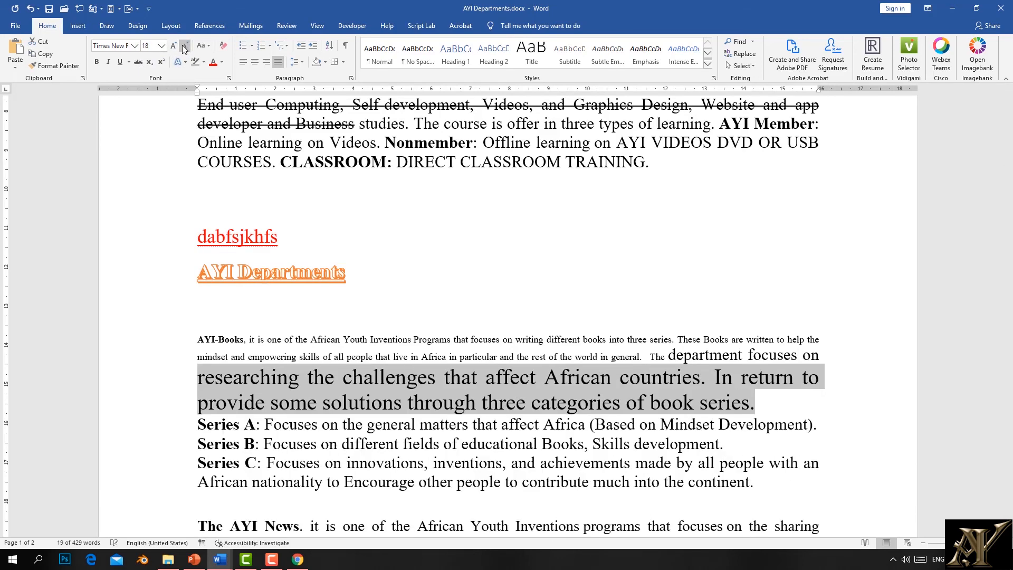
{"action": "left_click", "coordinate": [184, 46]}
{"action": "left_click", "coordinate": [161, 46]}
{"action": "left_click", "coordinate": [149, 88]}
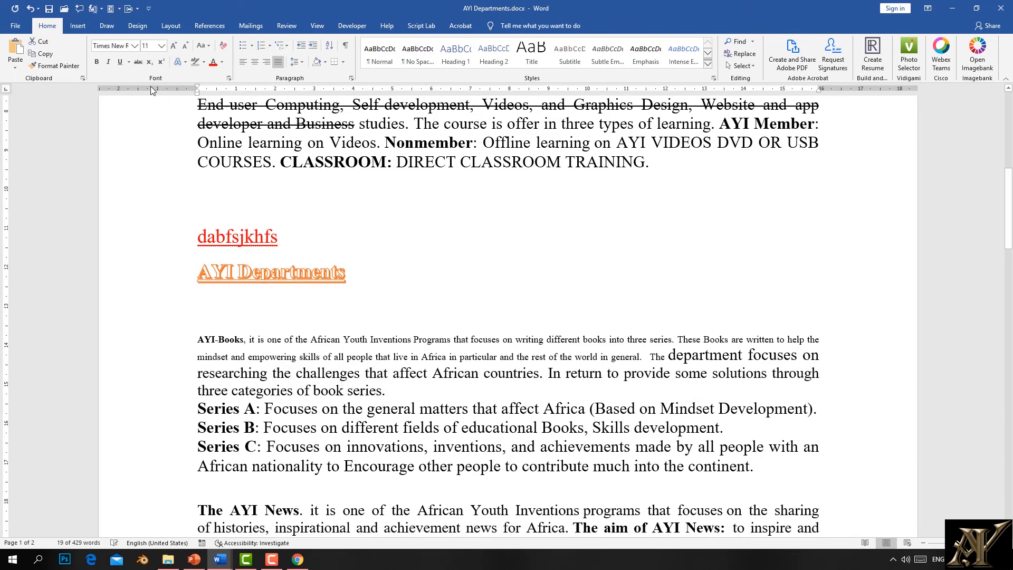
Step: Put those sentences in Bahnschrift and pick up the formatting with Format Painter
{"action": "left_click", "coordinate": [135, 46]}
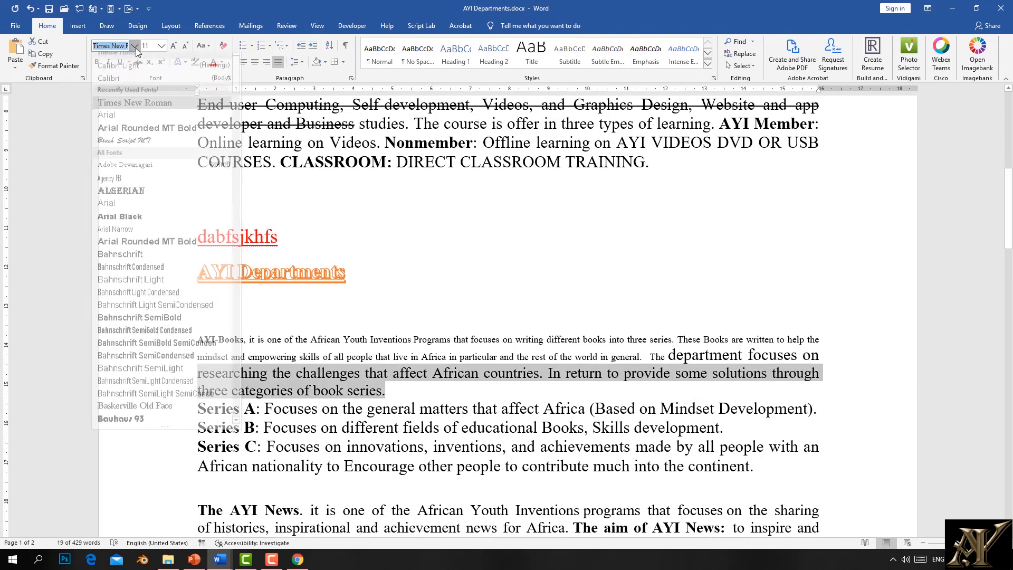
{"action": "left_click", "coordinate": [135, 124]}
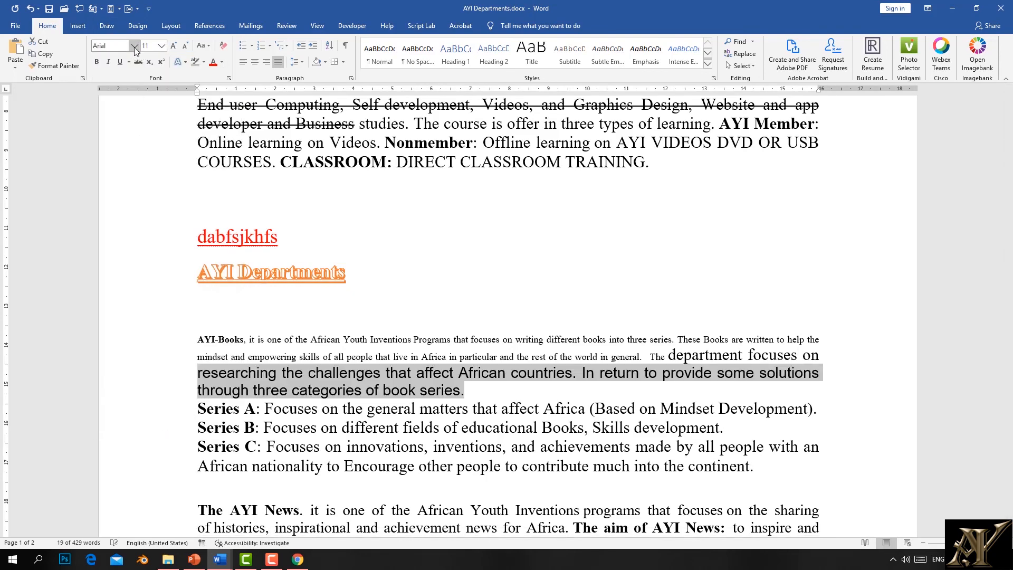
{"action": "left_click", "coordinate": [134, 46]}
{"action": "left_click", "coordinate": [138, 259]}
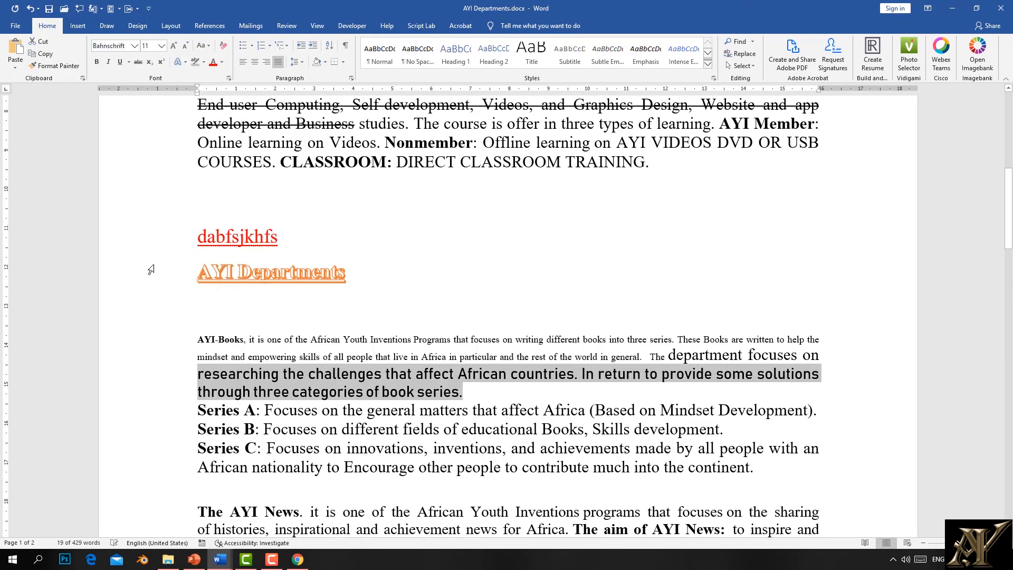
{"action": "left_click", "coordinate": [445, 390]}
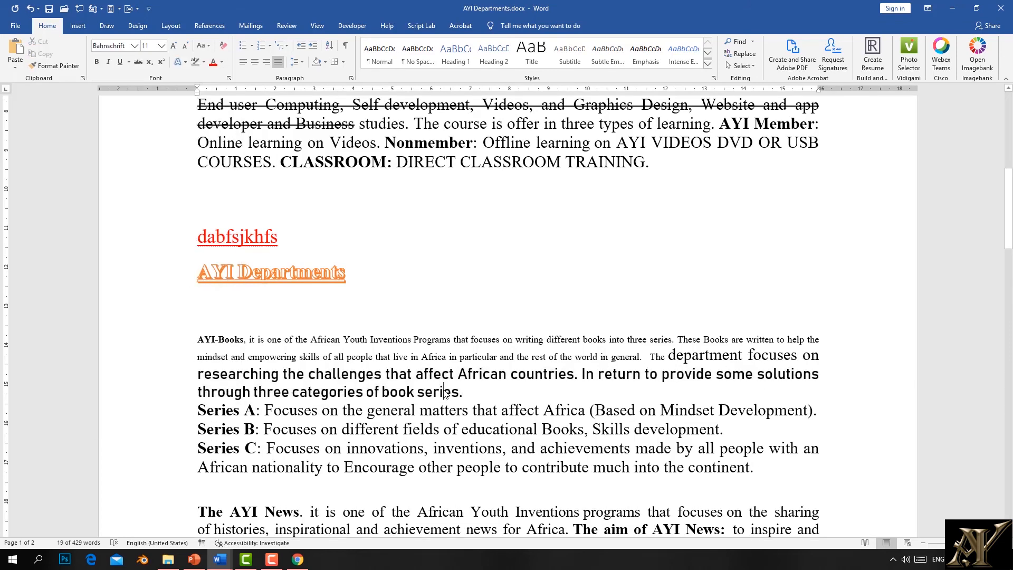
{"action": "left_click", "coordinate": [46, 72]}
{"action": "scroll", "coordinate": [506, 317], "scroll_direction": "down", "scroll_amount": 5}
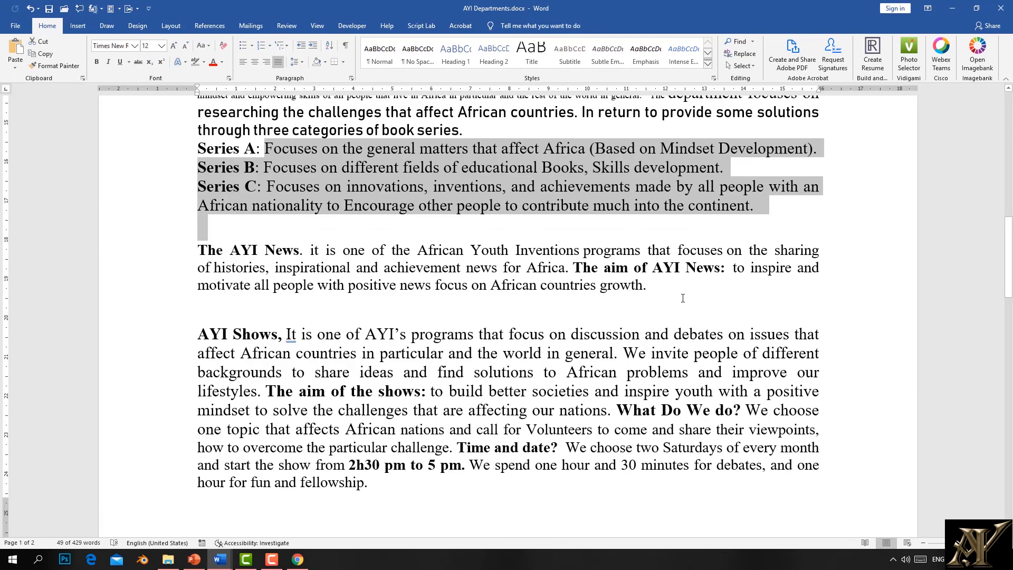
Step: Set the AYI News paragraph in Brush Script MT at 14 pt
{"action": "mouse_move", "coordinate": [660, 286]}
{"action": "left_mouse_down"}
{"action": "mouse_move", "coordinate": [457, 285]}
{"action": "mouse_move", "coordinate": [198, 250]}
{"action": "left_mouse_up"}
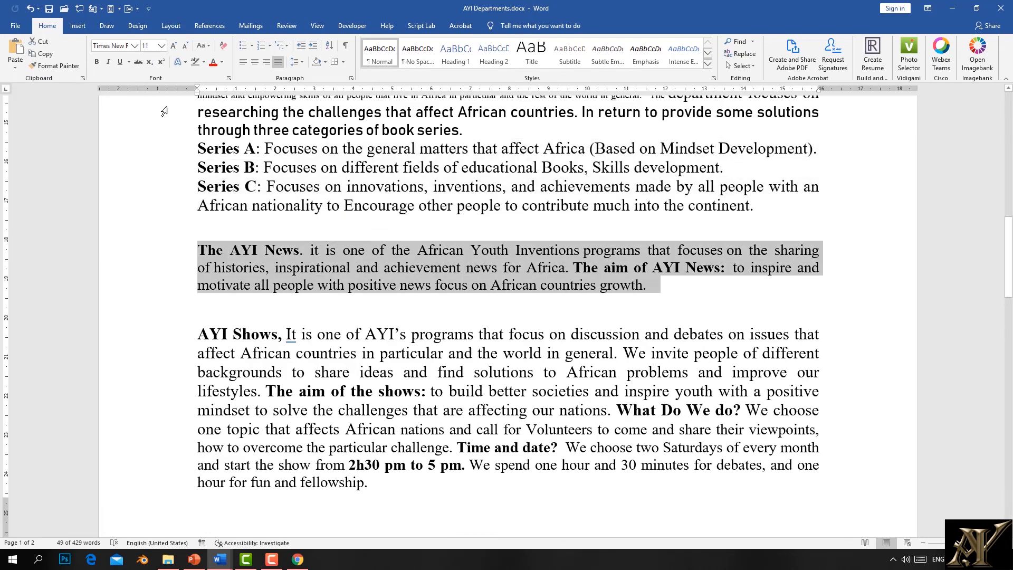
{"action": "left_click", "coordinate": [135, 46]}
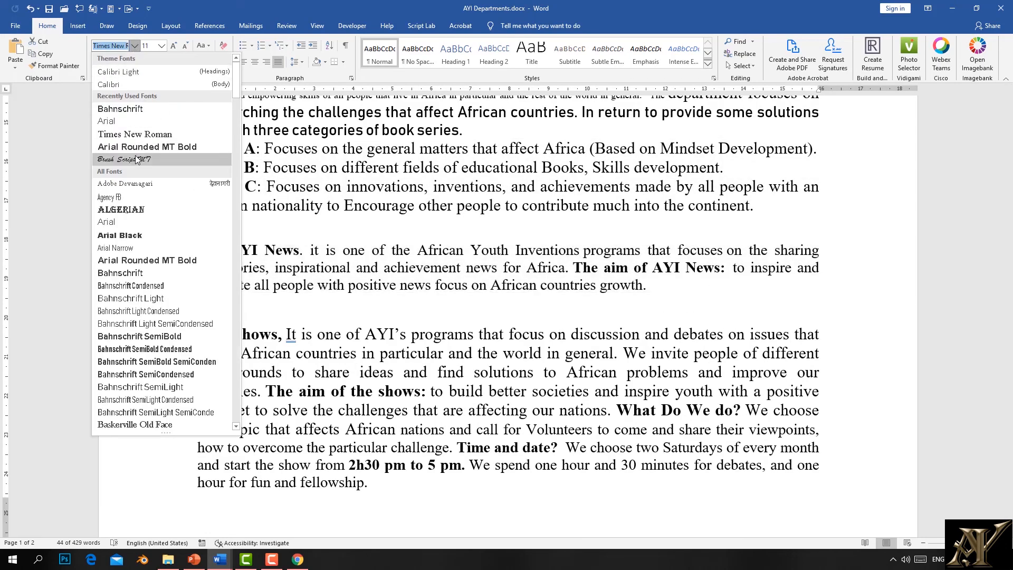
{"action": "left_click", "coordinate": [137, 160]}
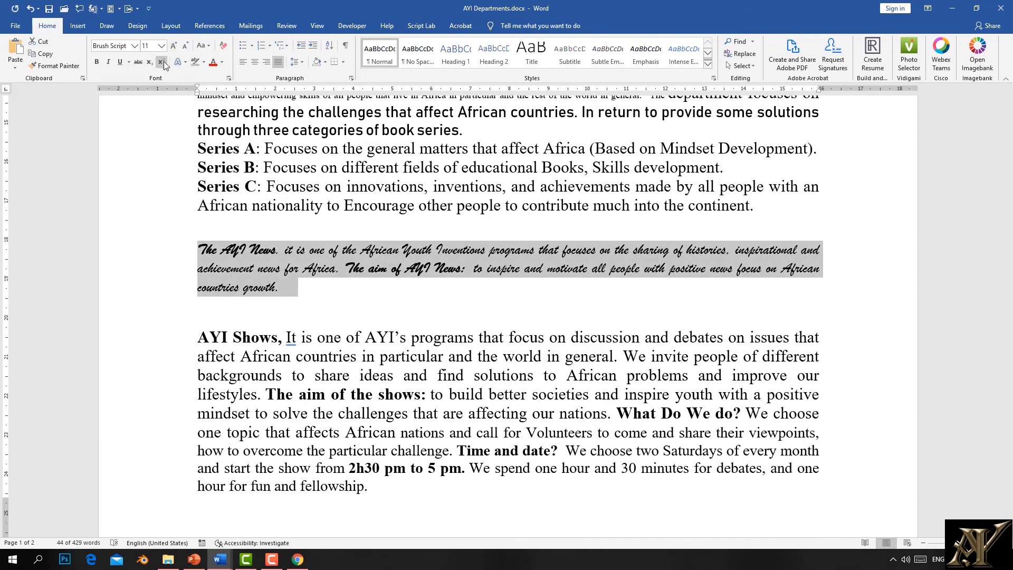
{"action": "double_click", "coordinate": [176, 47]}
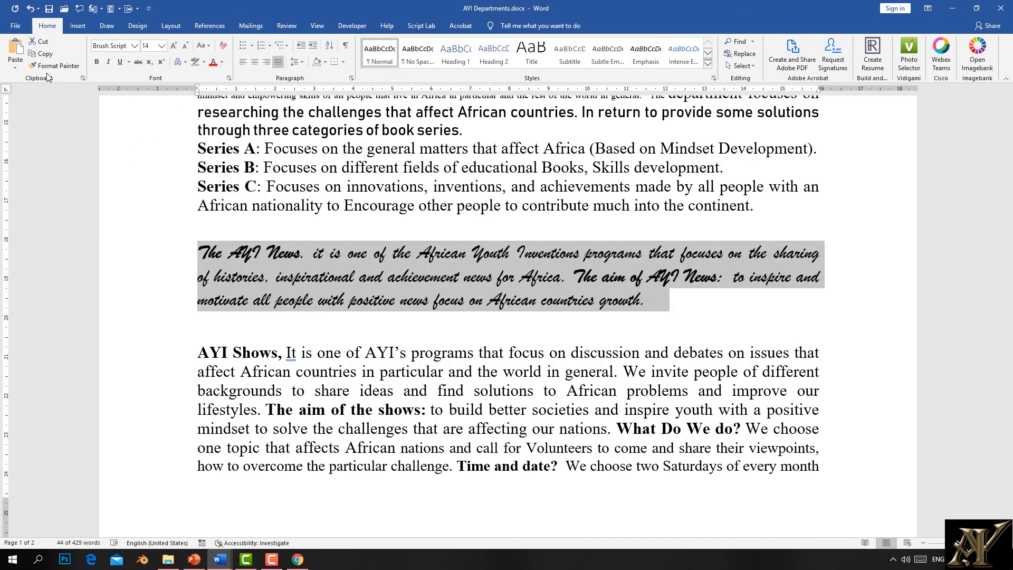
{"action": "left_click", "coordinate": [395, 300]}
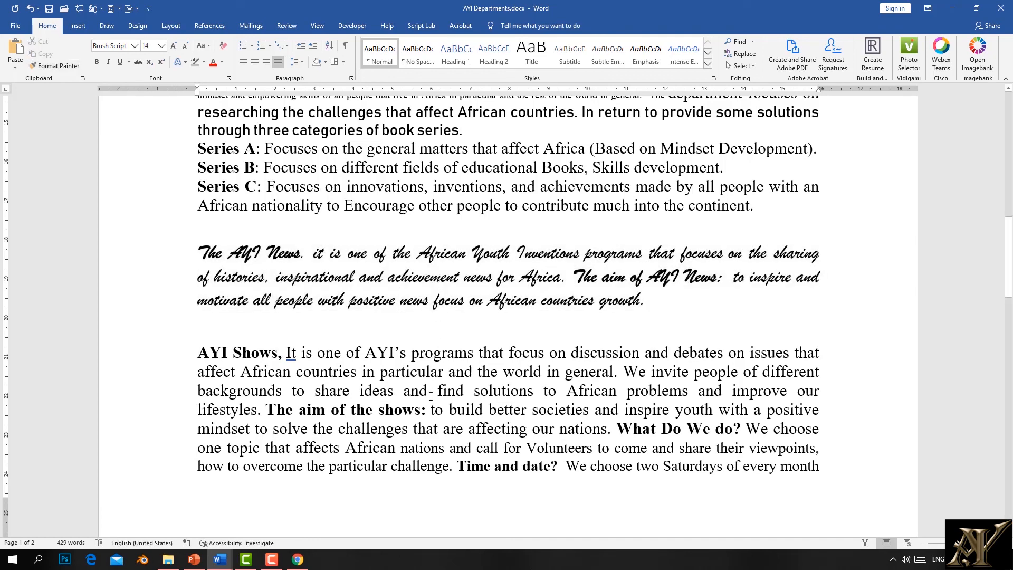
Step: Copy the AYI News formatting onto the AYI Shows paragraph with Format Painter
{"action": "left_click_drag", "start_coordinate": [613, 470], "coordinate": [324, 377]}
{"action": "left_click", "coordinate": [322, 389]}
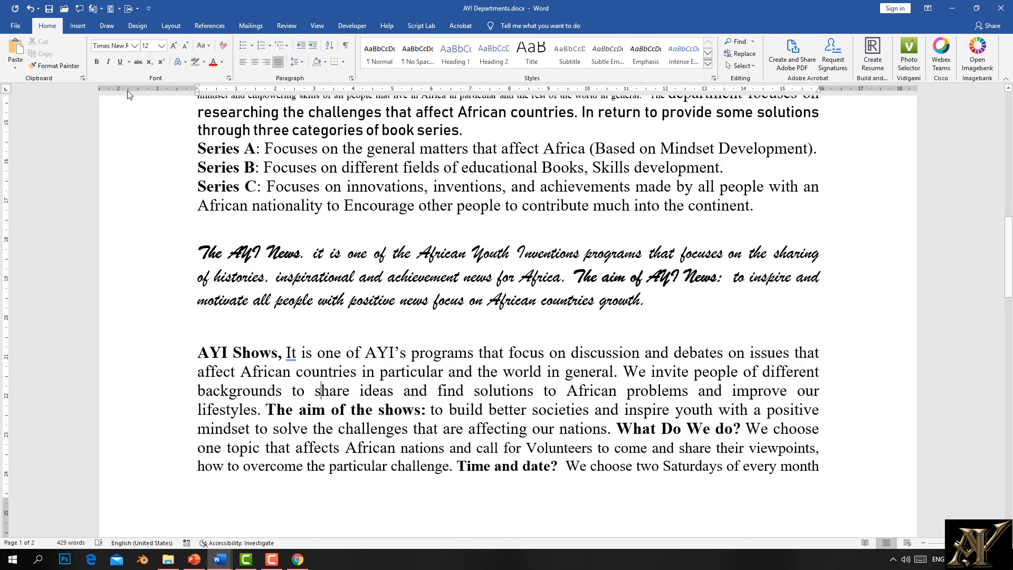
{"action": "left_click_drag", "start_coordinate": [638, 304], "coordinate": [197, 252]}
{"action": "left_click", "coordinate": [55, 65]}
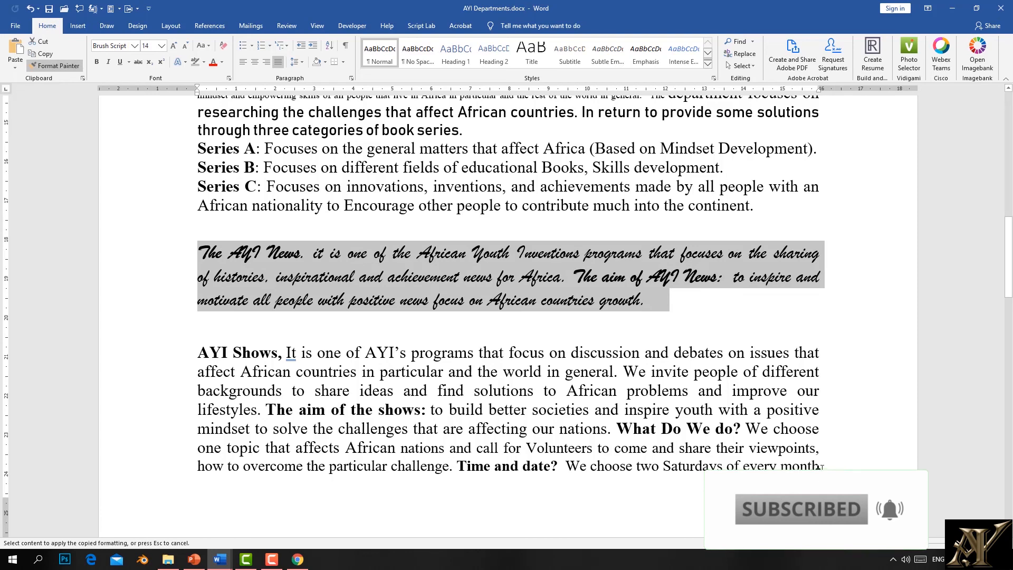
{"action": "mouse_move", "coordinate": [818, 467]}
{"action": "left_mouse_down"}
{"action": "mouse_move", "coordinate": [680, 448]}
{"action": "mouse_move", "coordinate": [279, 352]}
{"action": "left_mouse_up"}
{"action": "left_click", "coordinate": [482, 396]}
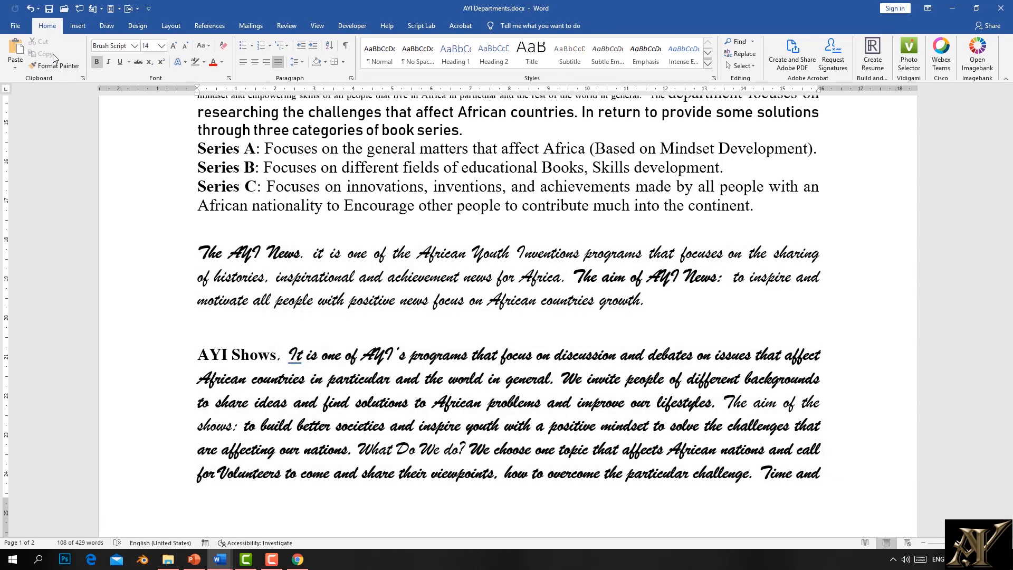
{"action": "left_click", "coordinate": [401, 276]}
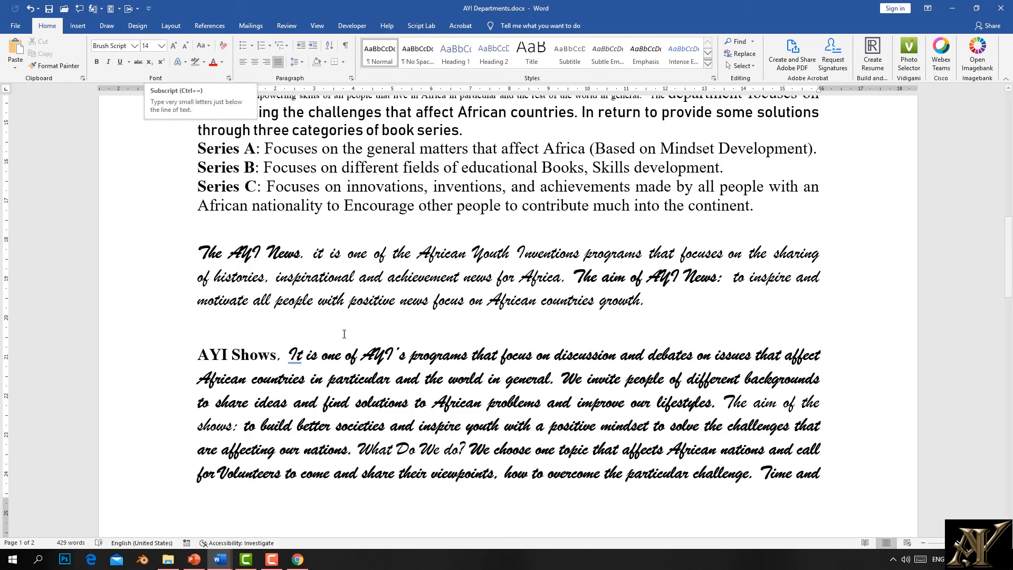
{"action": "scroll", "coordinate": [313, 269], "scroll_direction": "up", "scroll_amount": 5}
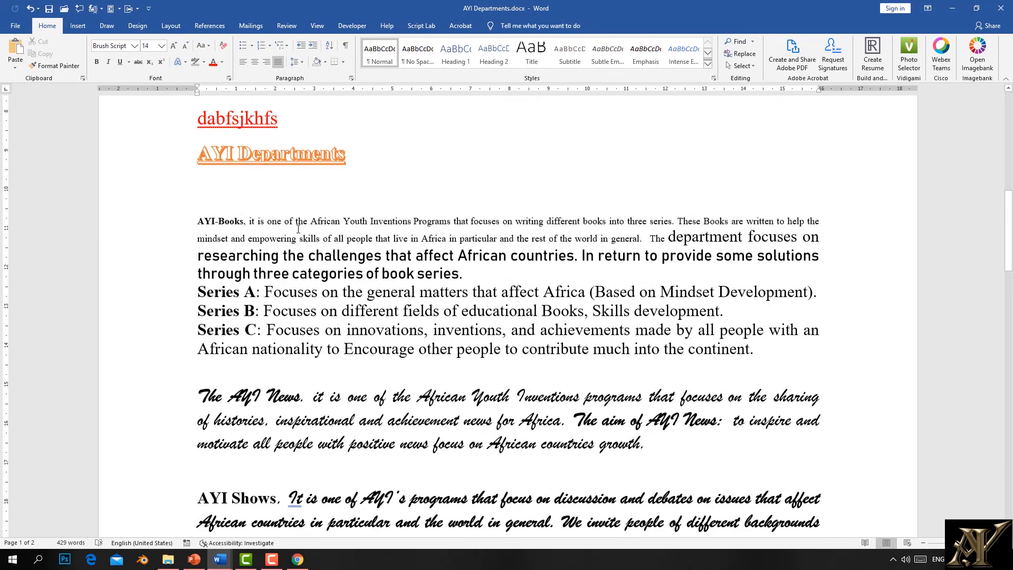
Step: Extend the dabfsjkhfs line with 'loukombo loukombo₂ kfkfkf', mixing subscript and normal text
{"action": "left_click", "coordinate": [280, 239]}
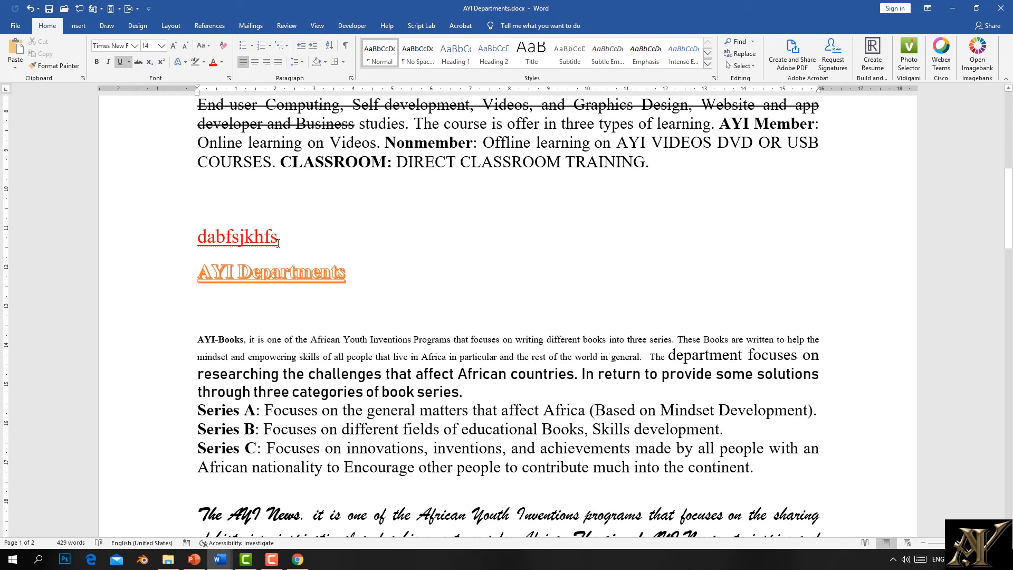
{"action": "left_click", "coordinate": [149, 63]}
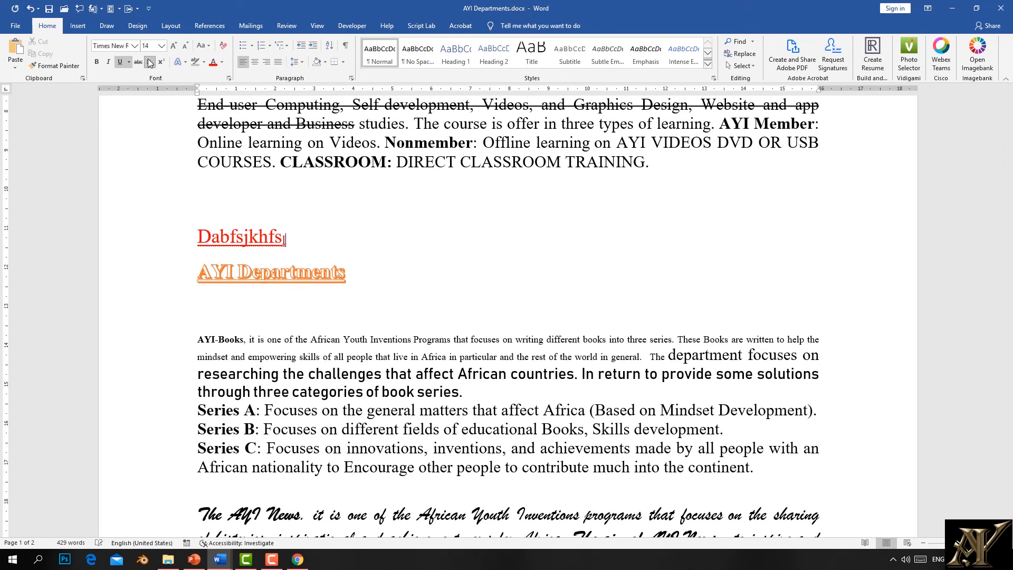
{"action": "type", "text": "loukombo"}
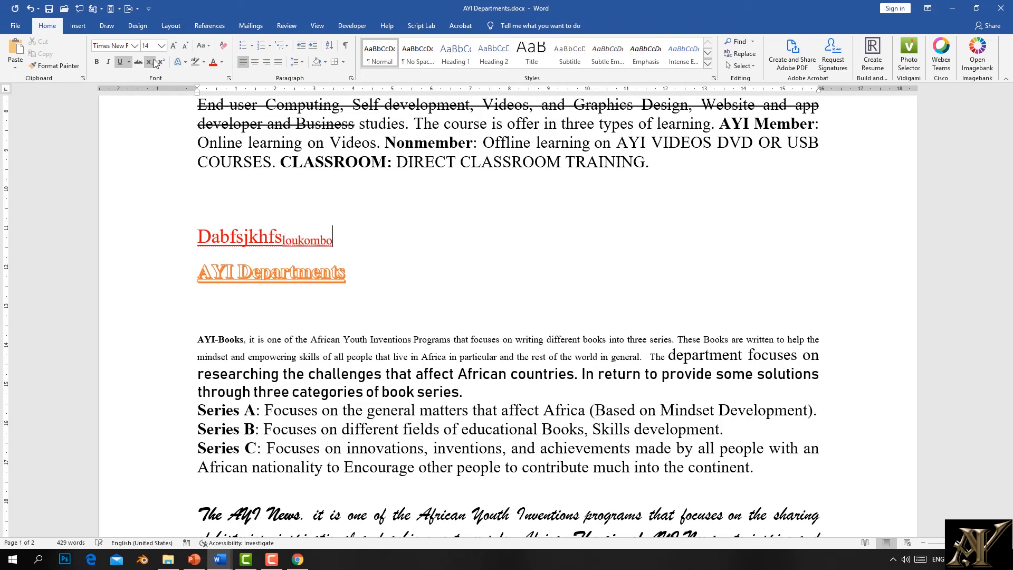
{"action": "left_click", "coordinate": [155, 62]}
{"action": "type", "text": "loukombo"}
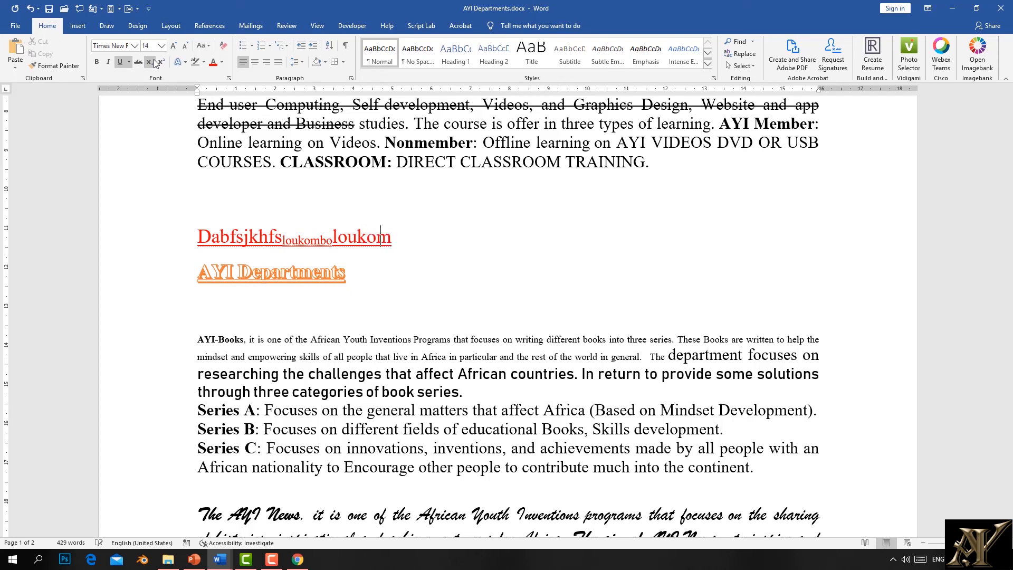
{"action": "left_click", "coordinate": [154, 62]}
{"action": "type", "text": "2"}
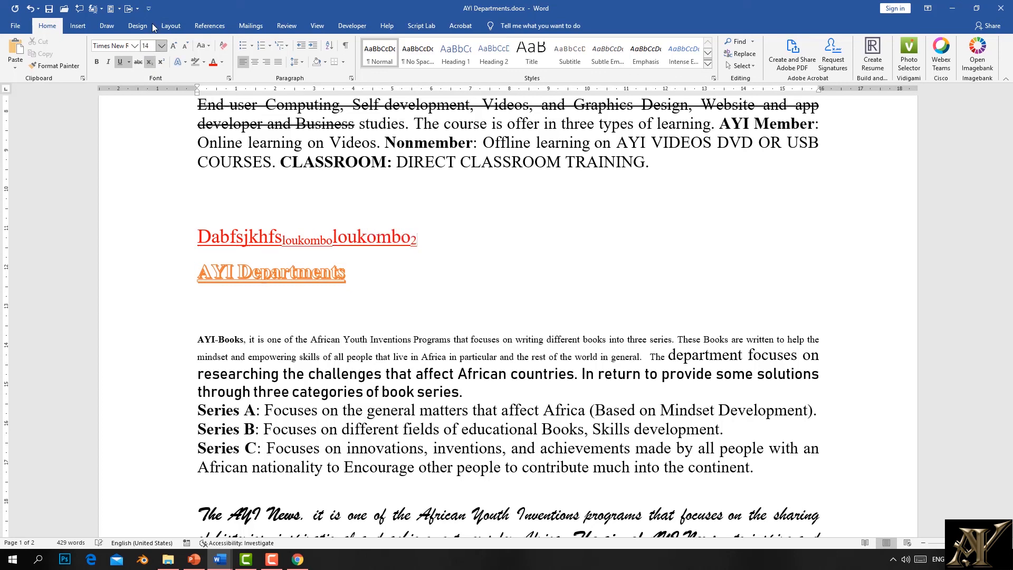
{"action": "left_click", "coordinate": [151, 62]}
{"action": "type", "text": "kfkfkf"}
Step: Type 'B₂ +C₃' on the line above, with 2 and 3 as subscripts
{"action": "left_click", "coordinate": [266, 220]}
{"action": "type", "text": "B"}
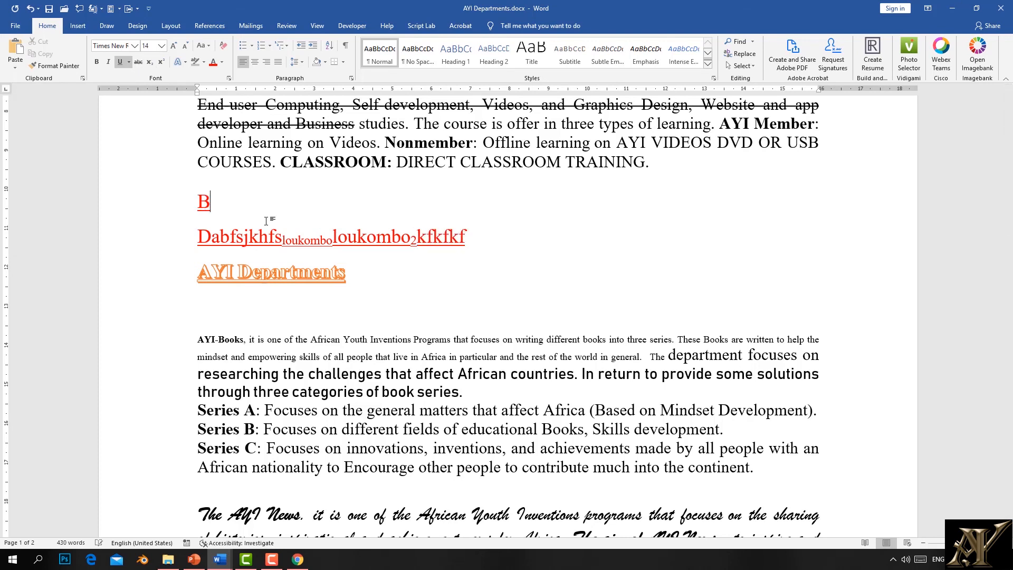
{"action": "left_click", "coordinate": [148, 63]}
{"action": "type", "text": "2 +C"}
{"action": "left_click", "coordinate": [149, 63]}
{"action": "type", "text": "3"}
{"action": "left_click", "coordinate": [224, 177]}
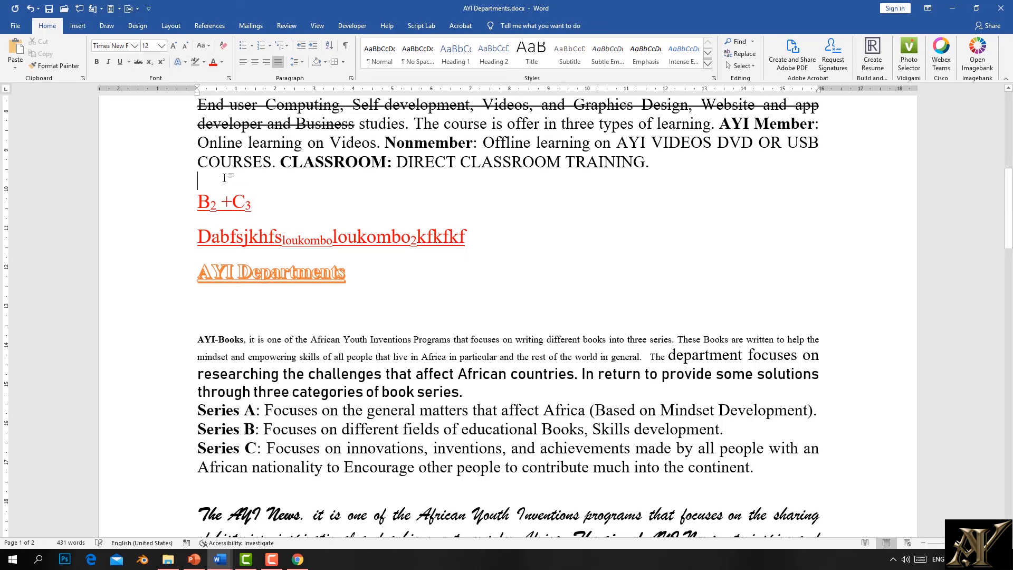
Step: Insert a new line above B₂ +C₃ reading 'Number N0: N'
{"action": "key", "text": "Return"}
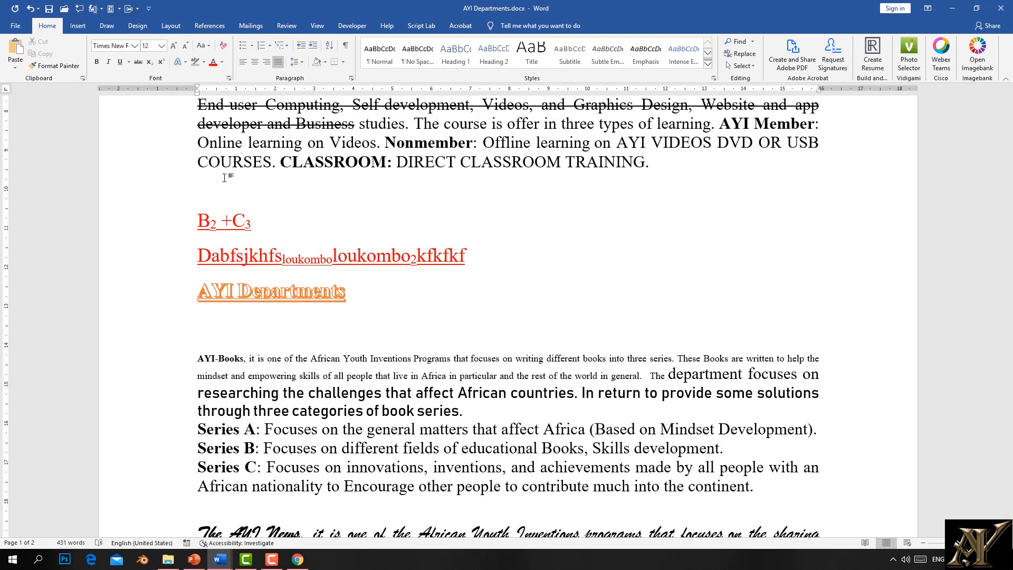
{"action": "type", "text": "nY"}
{"action": "key", "text": "BackSpace"}
{"action": "type", "text": "UMBER "}
{"action": "type", "text": "Number N"}
{"action": "type", "text": "0"}
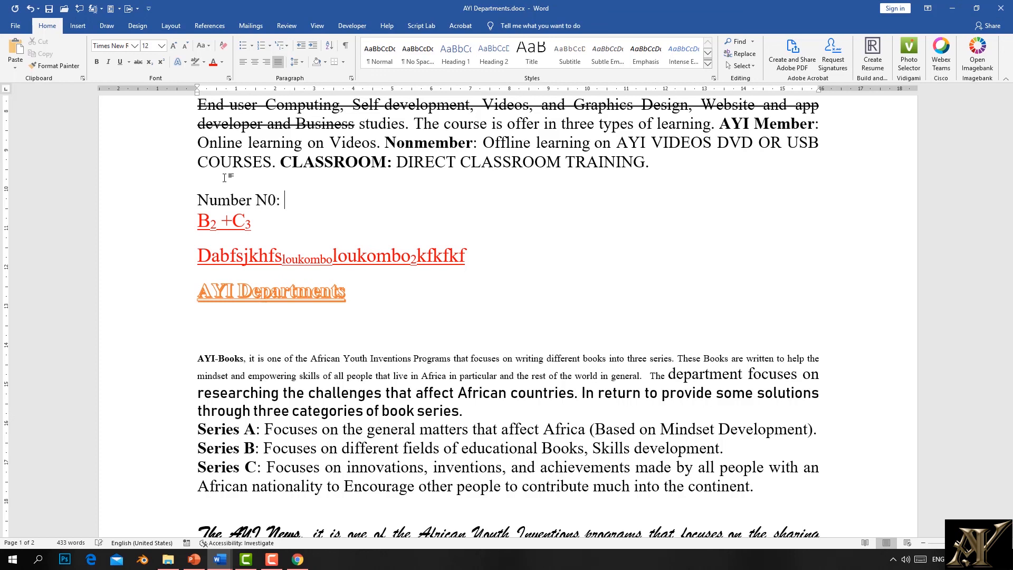
{"action": "type", "text": ":   n"}
{"action": "key", "text": "BackSpace"}
{"action": "type", "text": "No"}
Step: Make the o after N an underlined superscript and follow it with a colon
{"action": "left_click_drag", "start_coordinate": [313, 203], "coordinate": [304, 204]}
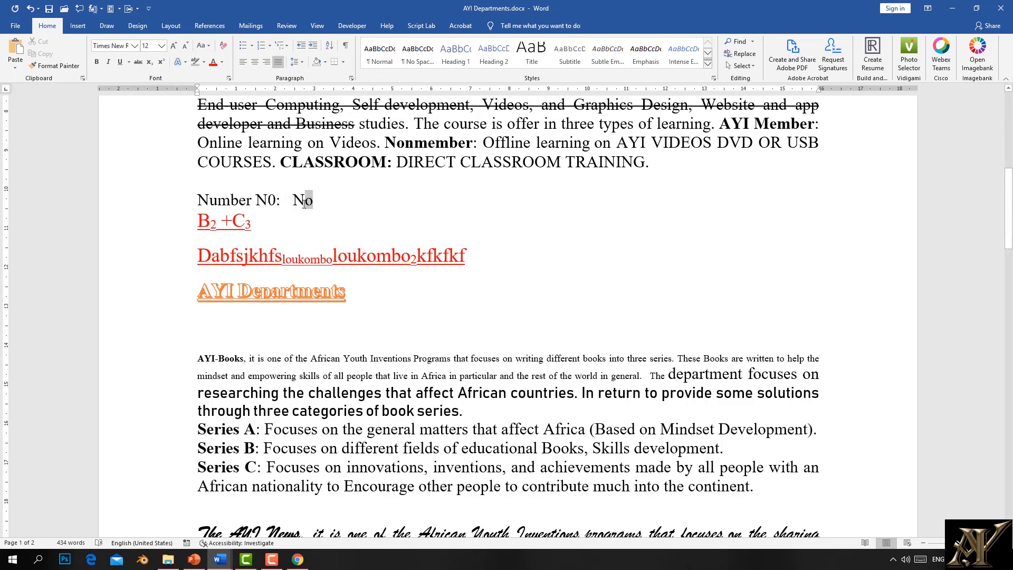
{"action": "left_click", "coordinate": [160, 64]}
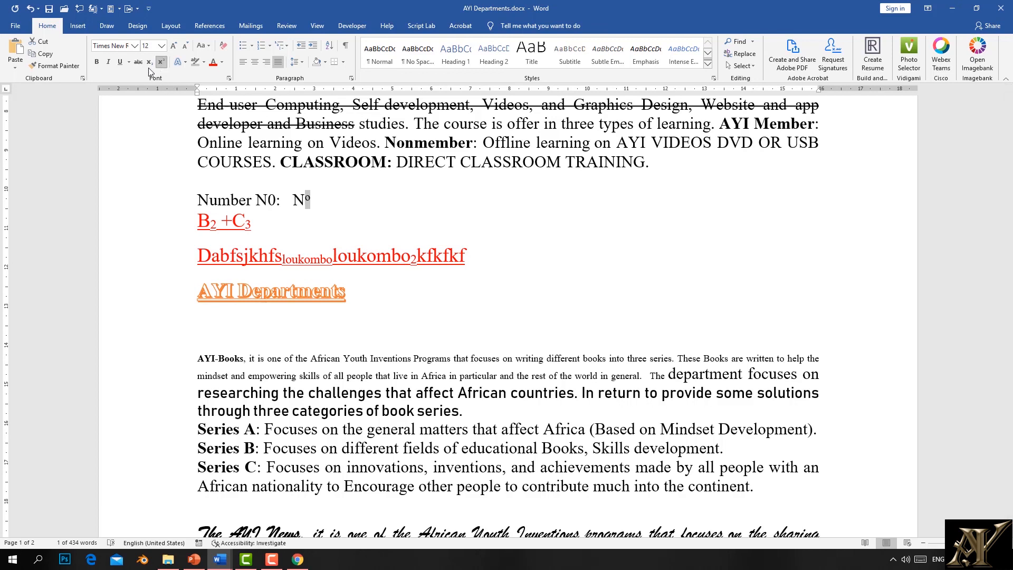
{"action": "left_click", "coordinate": [121, 63]}
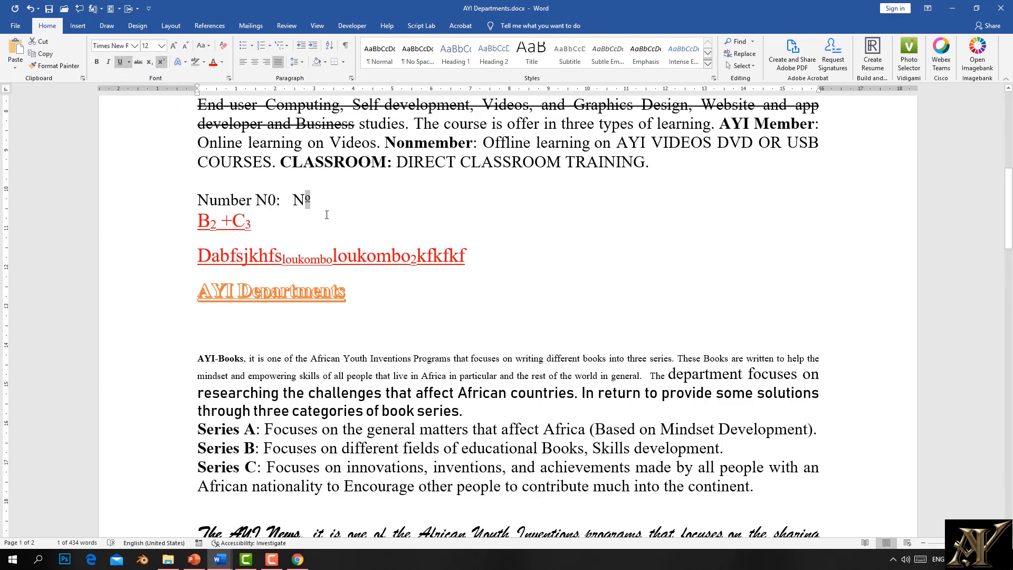
{"action": "left_click", "coordinate": [313, 200]}
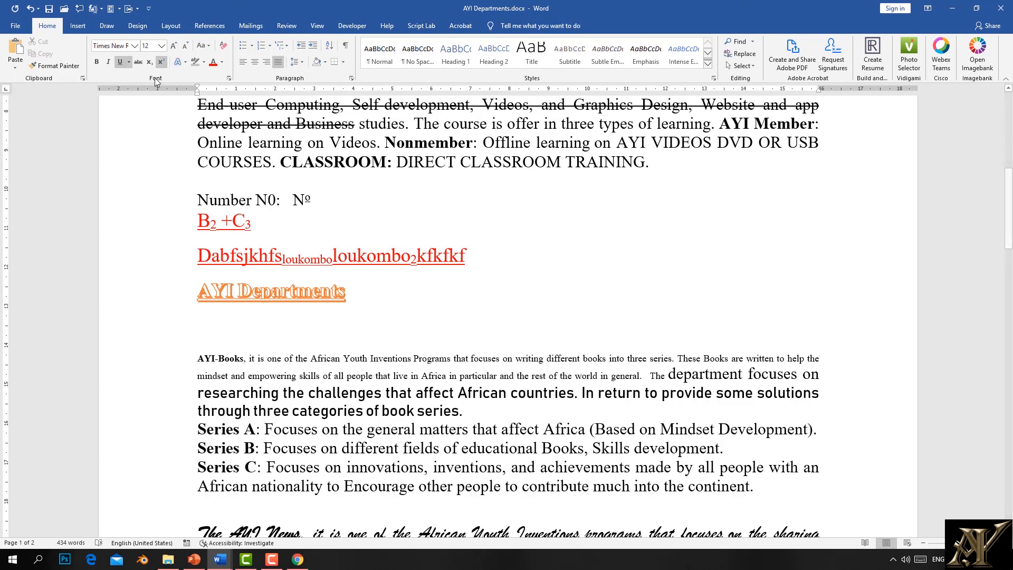
{"action": "left_click", "coordinate": [128, 62]}
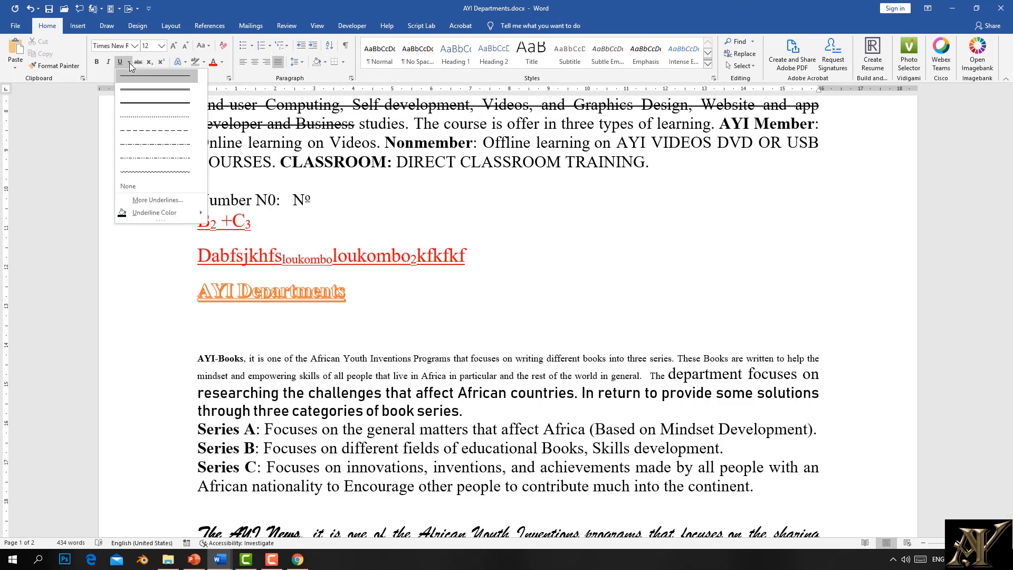
{"action": "left_click", "coordinate": [123, 62]}
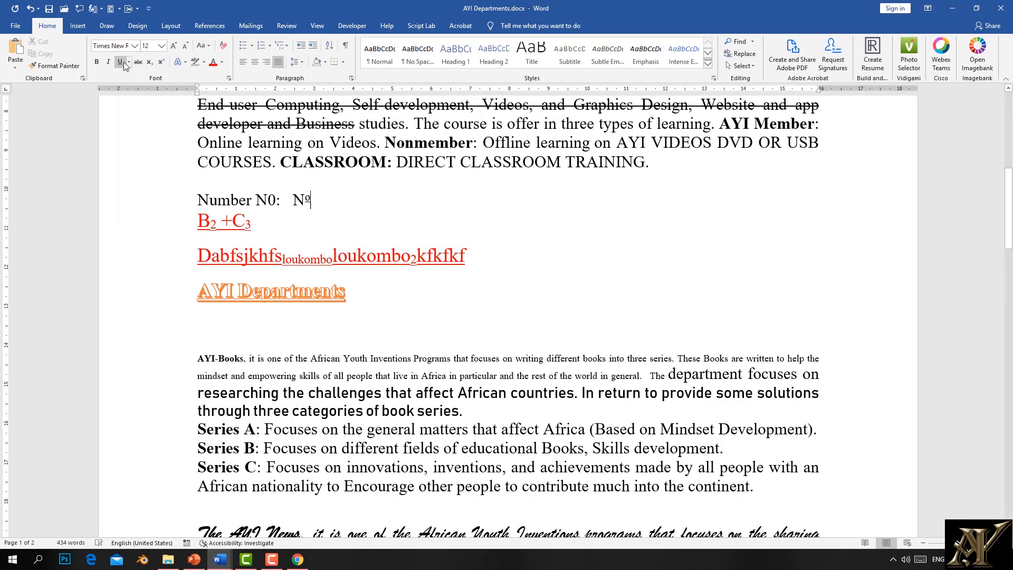
{"action": "type", "text": ":"}
Step: Toggle the º superscript off and back on so it reads 'Nº:'
{"action": "left_click_drag", "start_coordinate": [311, 199], "coordinate": [303, 200]}
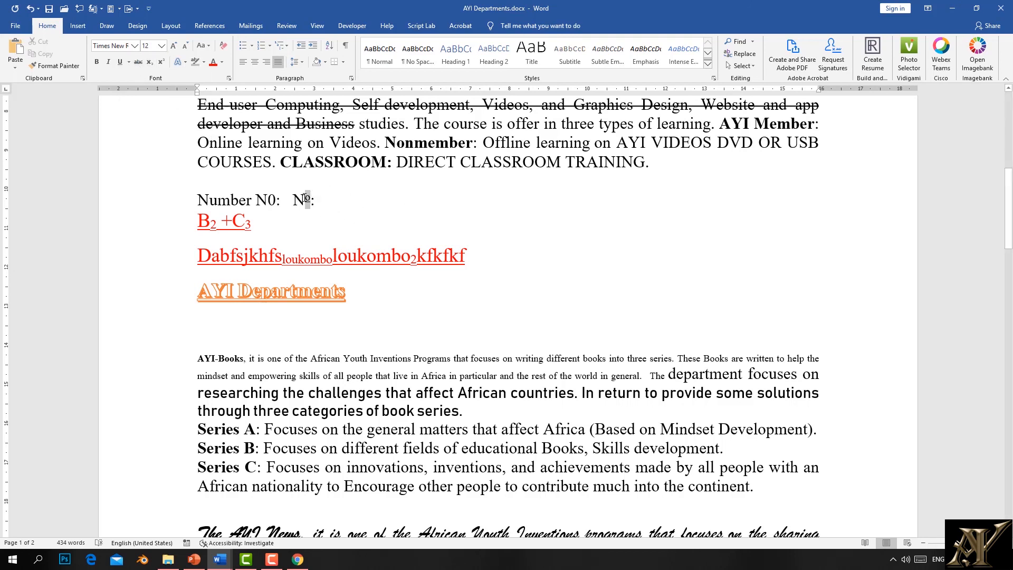
{"action": "left_click", "coordinate": [160, 62]}
{"action": "left_click", "coordinate": [159, 62]}
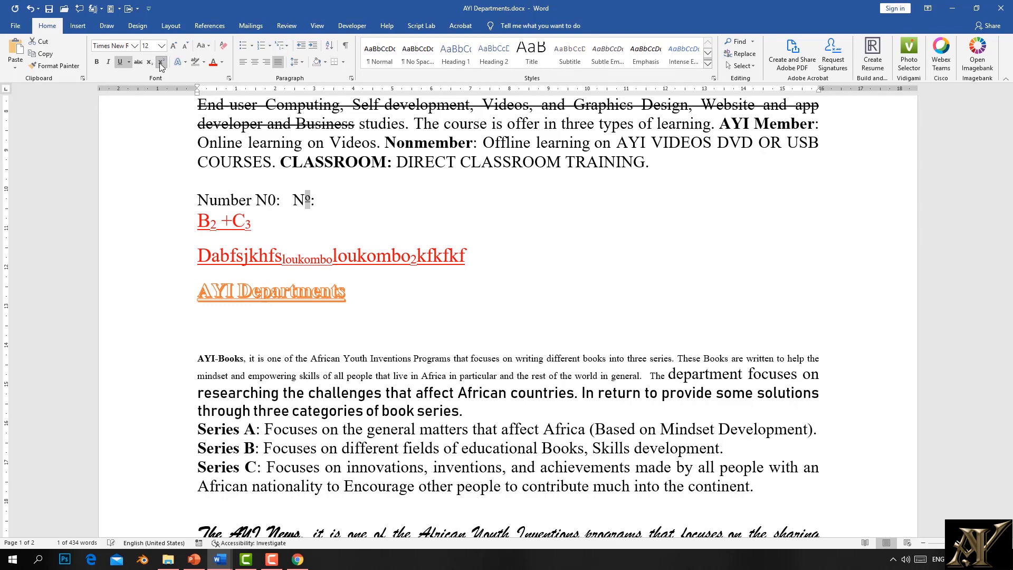
{"action": "key", "text": "Down"}
{"action": "left_click", "coordinate": [892, 559]}
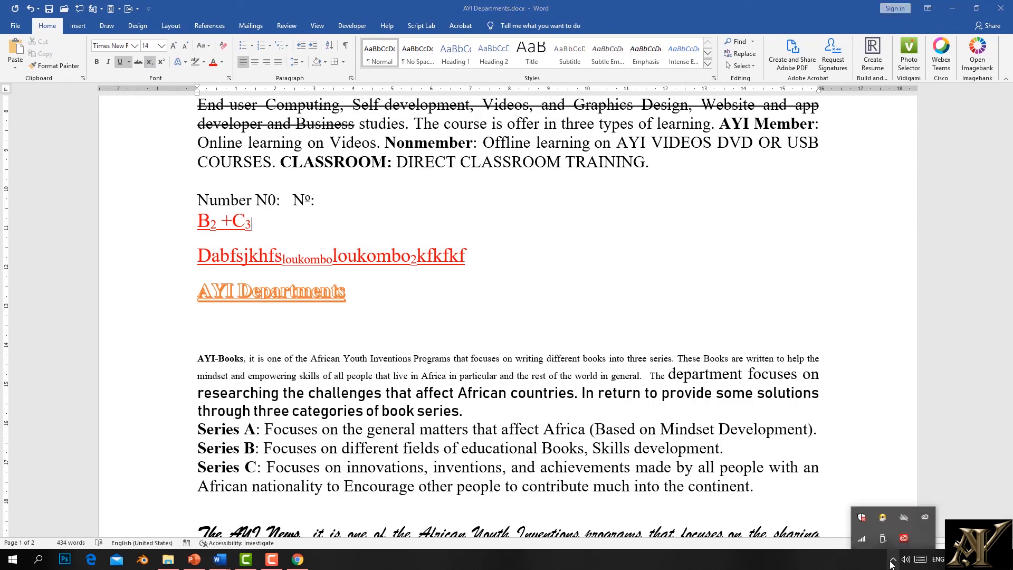
{"action": "left_click", "coordinate": [892, 560]}
{"action": "scroll", "coordinate": [263, 146], "scroll_direction": "up", "scroll_amount": 10}
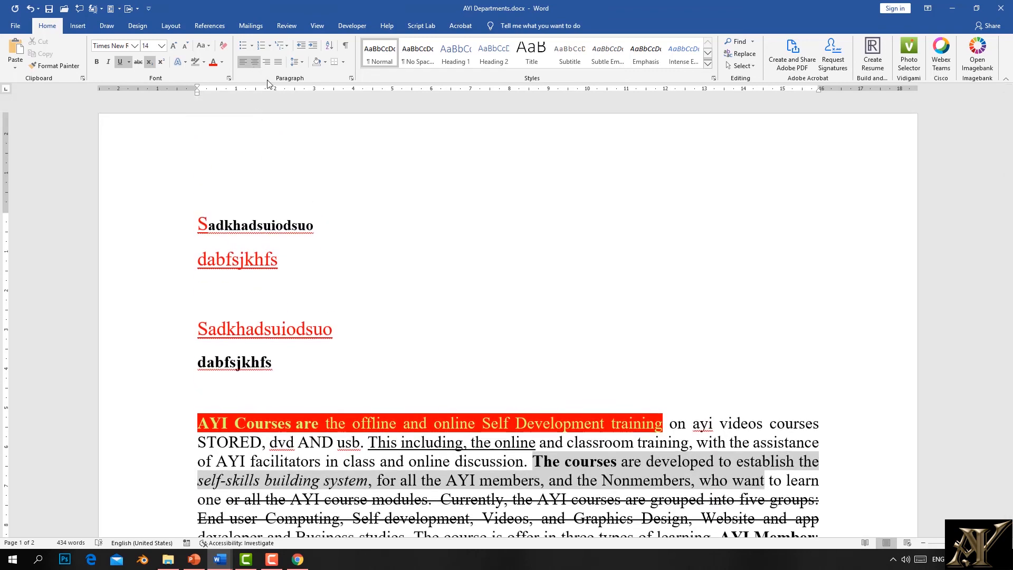
{"action": "scroll", "coordinate": [326, 268], "scroll_direction": "down", "scroll_amount": 10}
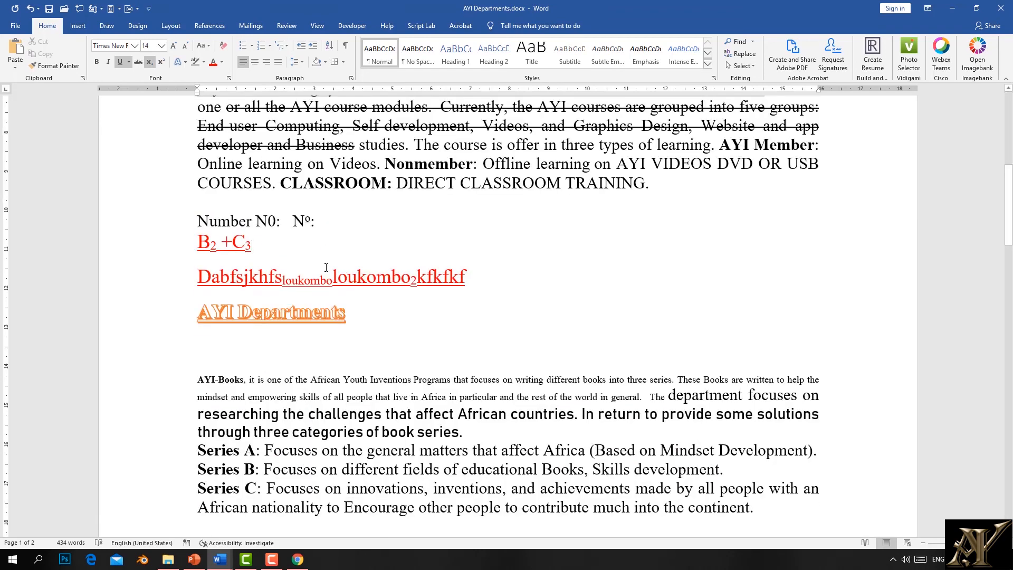